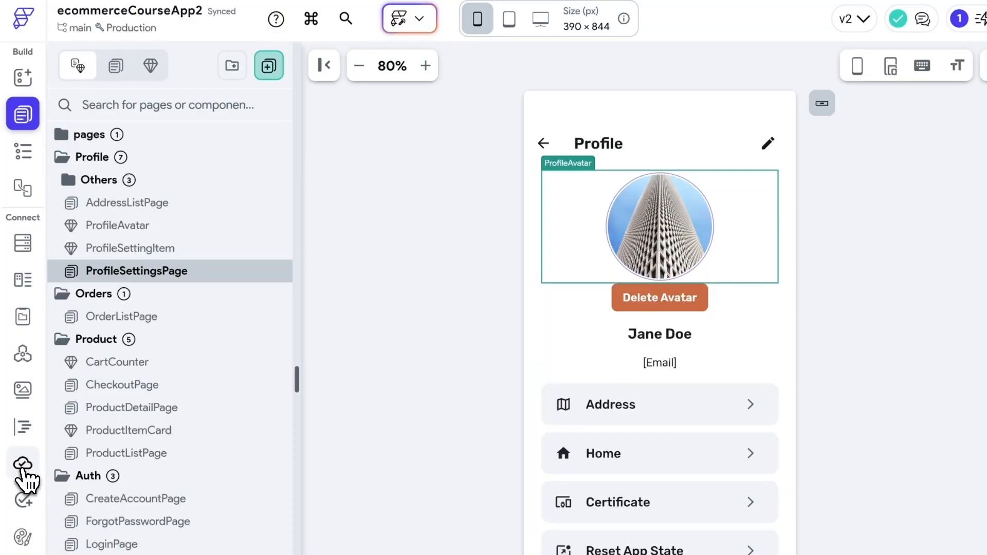
- Add a new cloud function and rename it setUserPhotoUrl
left_click(22, 466)
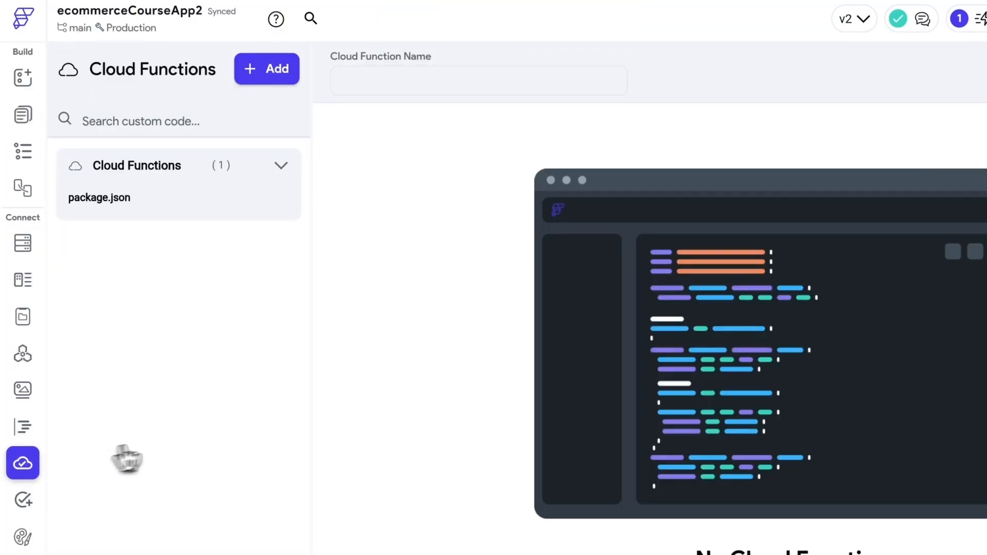
left_click(271, 73)
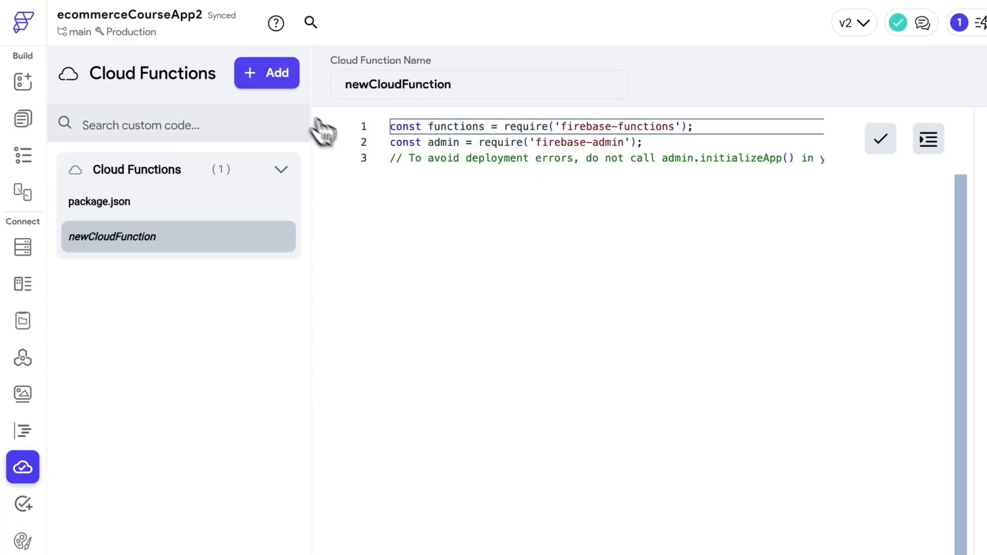
double_click(485, 85)
type("setUserPhotoUrl")
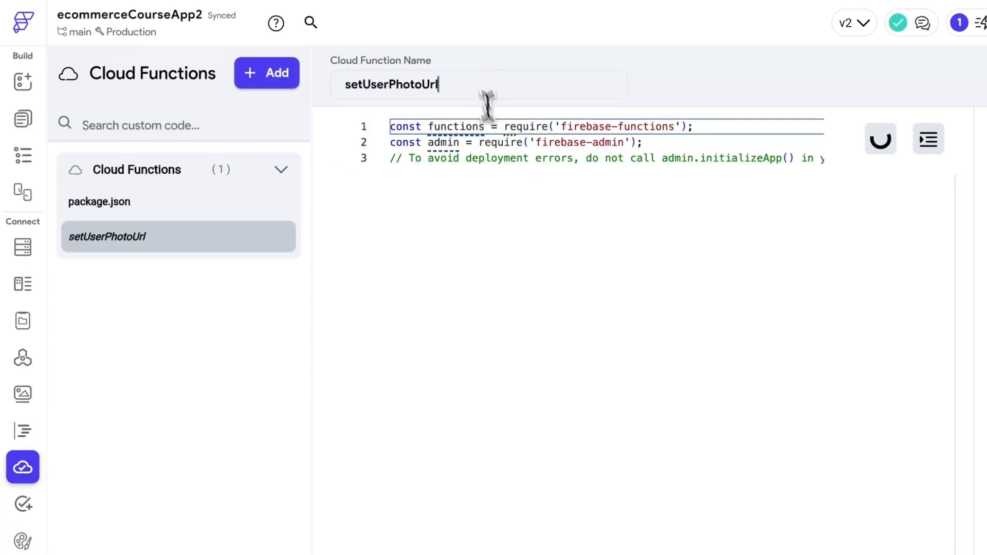
- Insert blank lines after the comment on line 3 of the starter code
left_click(536, 193)
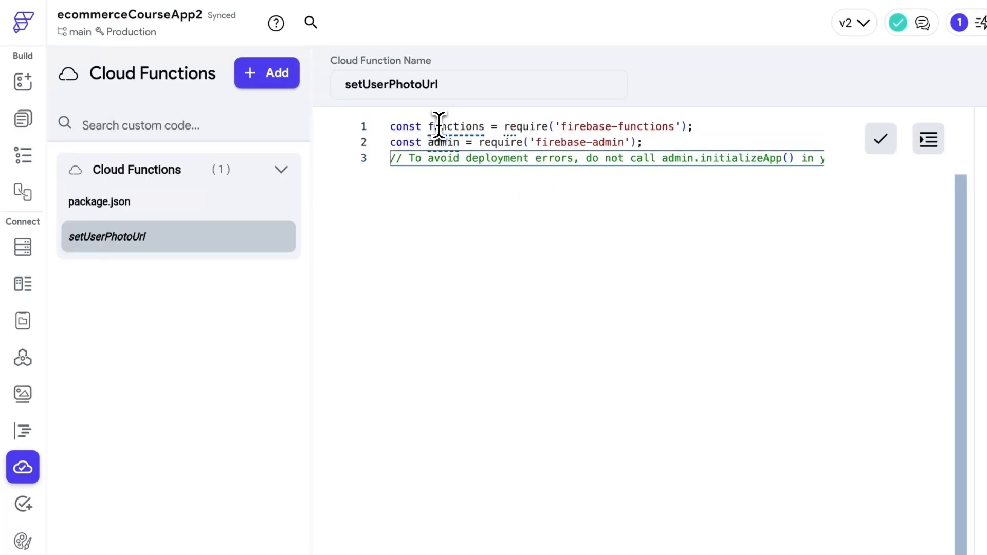
left_click(693, 138)
left_click(719, 125)
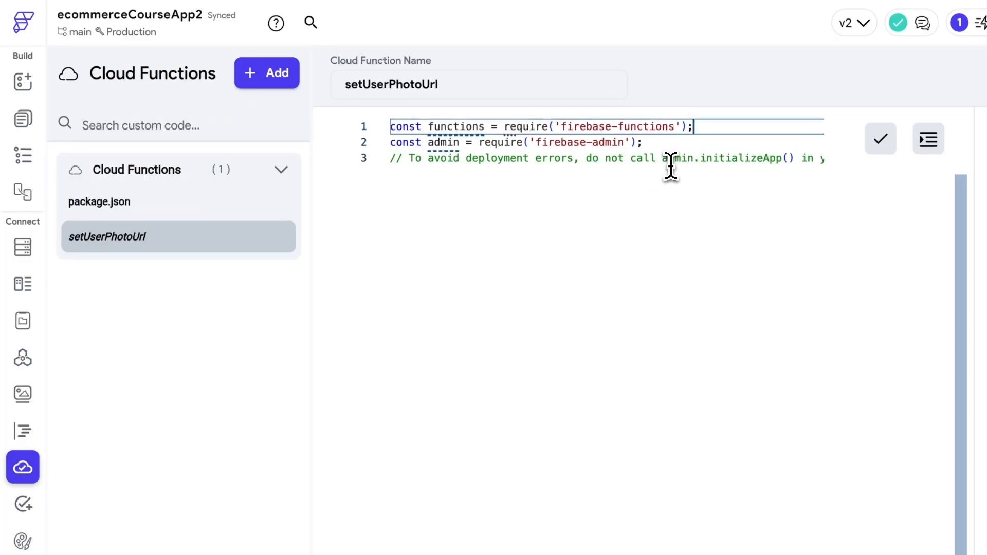
left_click_drag(646, 170, 552, 189)
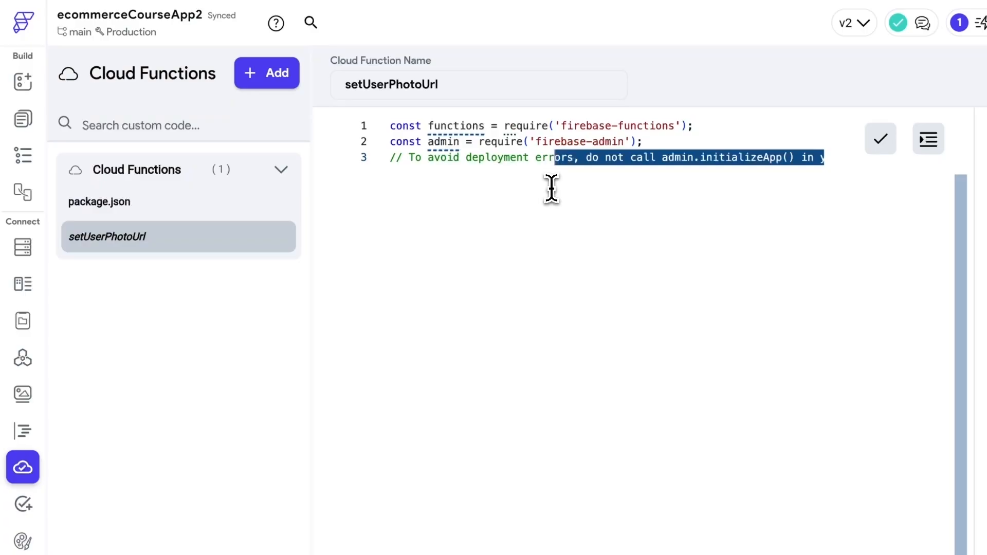
left_click(551, 189)
key("Return")
key("Return")
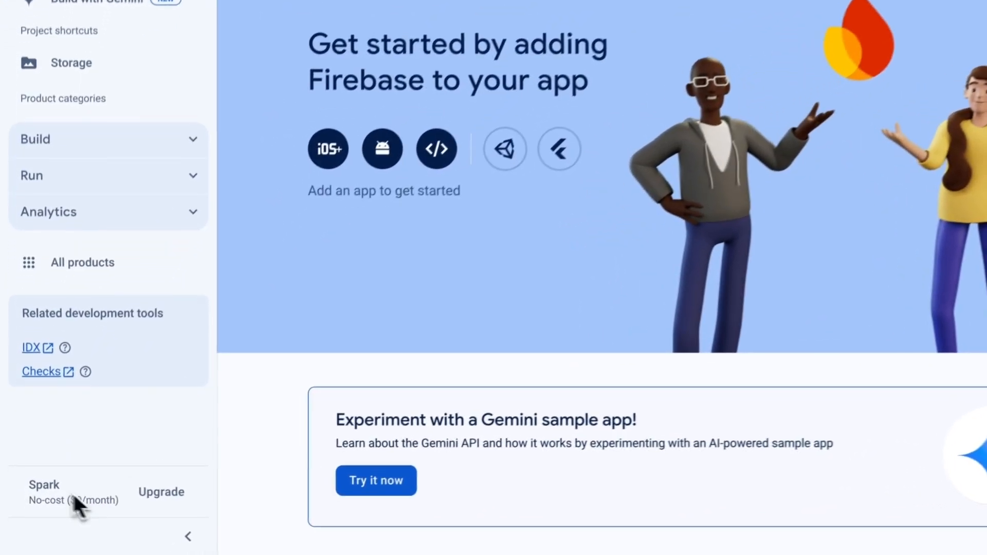
- Choose the Blaze pay-as-you-go plan and select the billing account
left_click(128, 504)
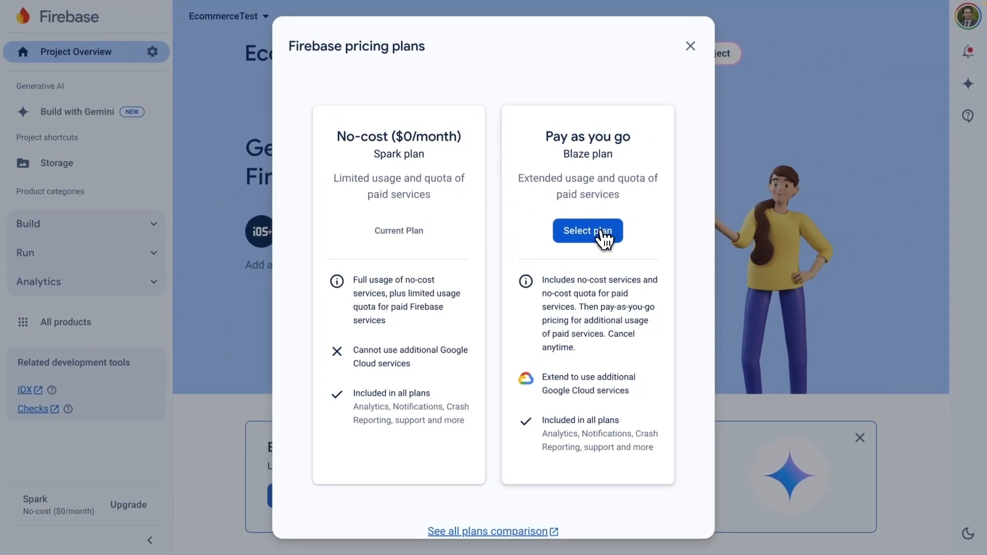
left_click(594, 238)
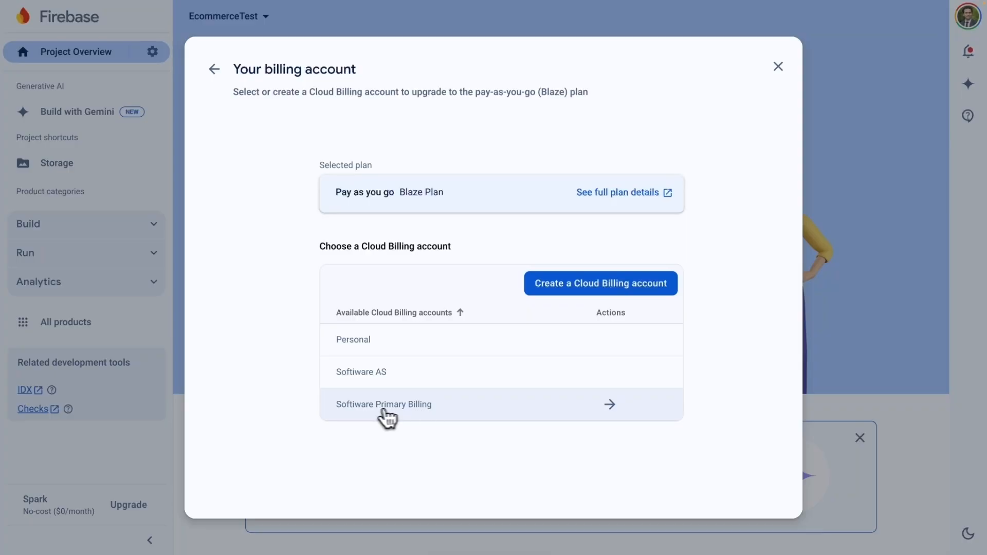
left_click(611, 407)
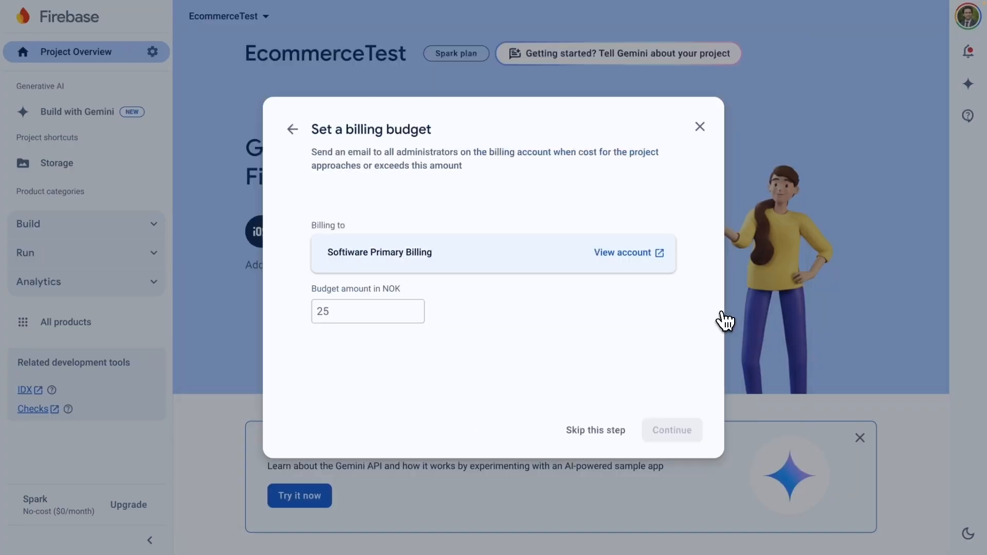
- Set a 100 NOK budget and link the billing account to EcommerceTest
left_click(388, 316)
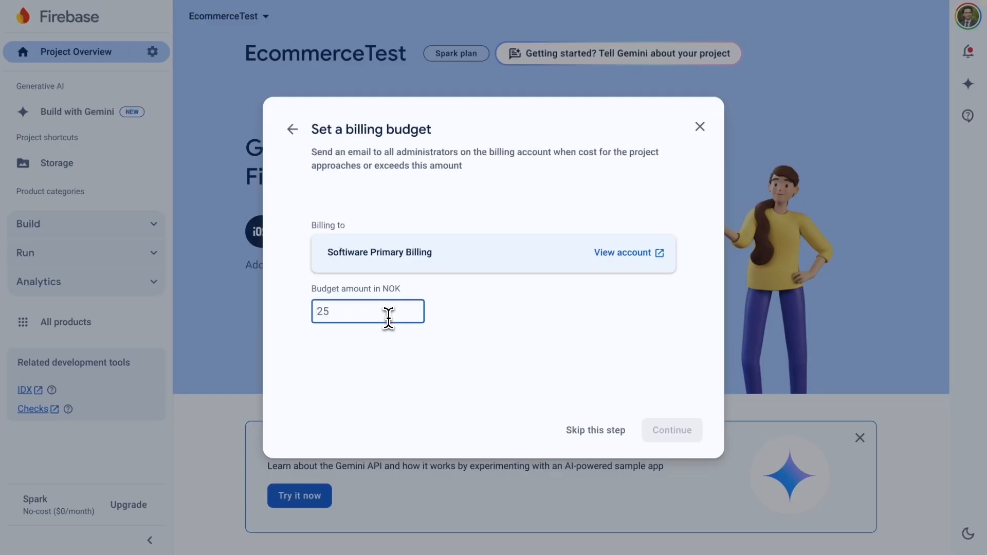
type("100")
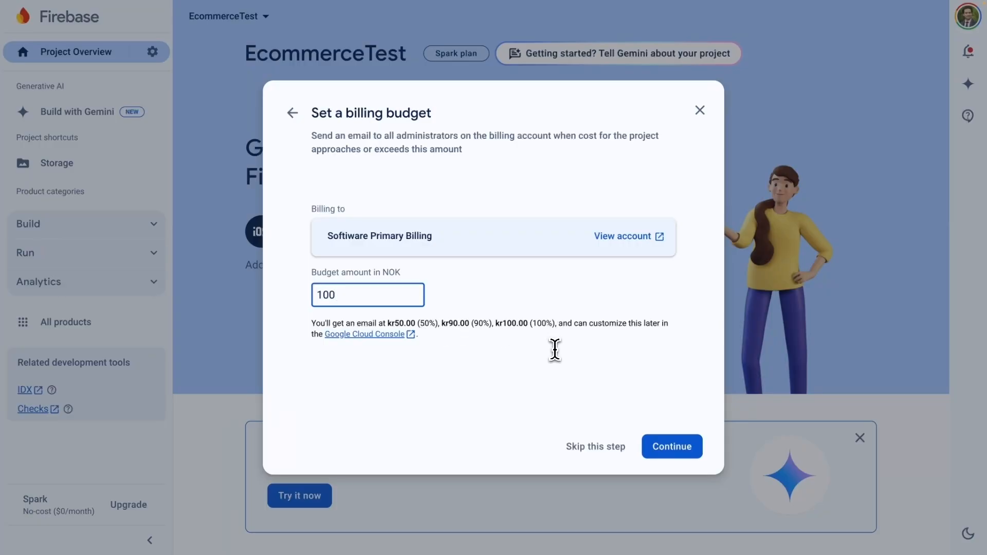
left_click(672, 450)
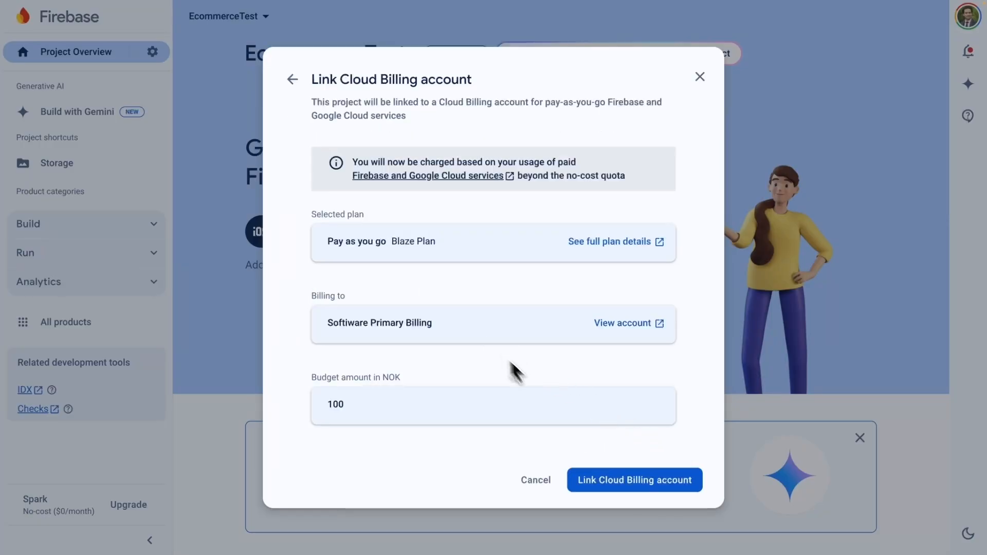
left_click(646, 482)
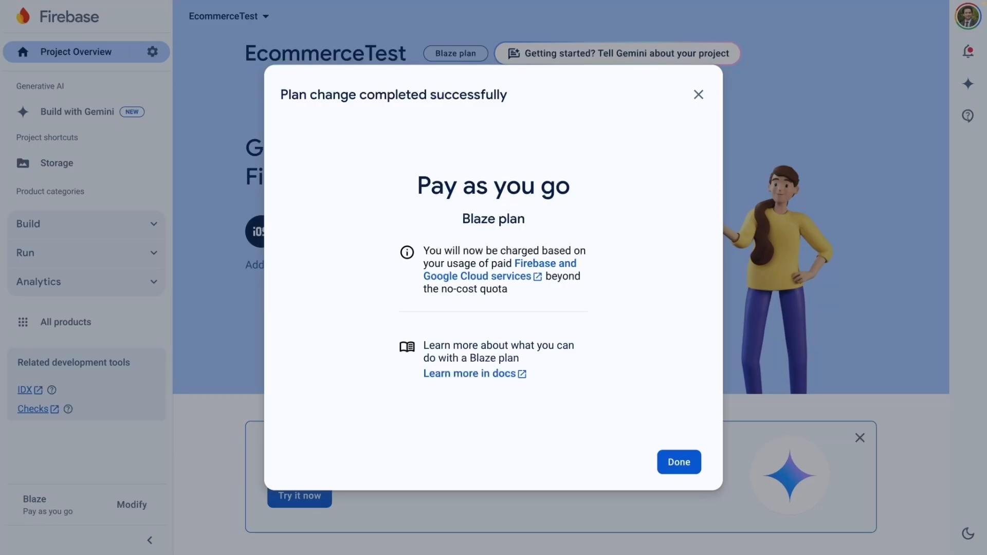
left_click(679, 461)
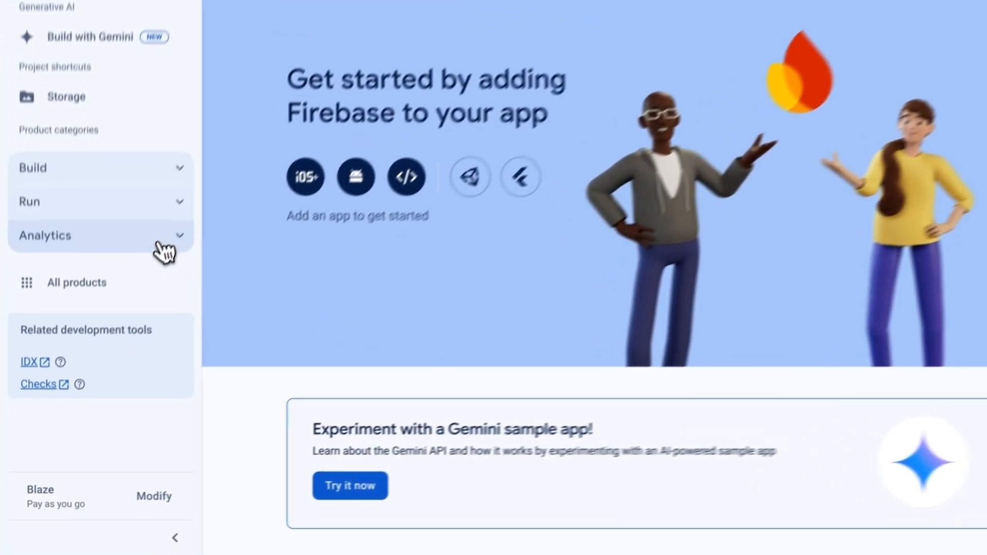
- Open Build > Functions and complete the Set up Functions dialog through Finish
left_click(151, 224)
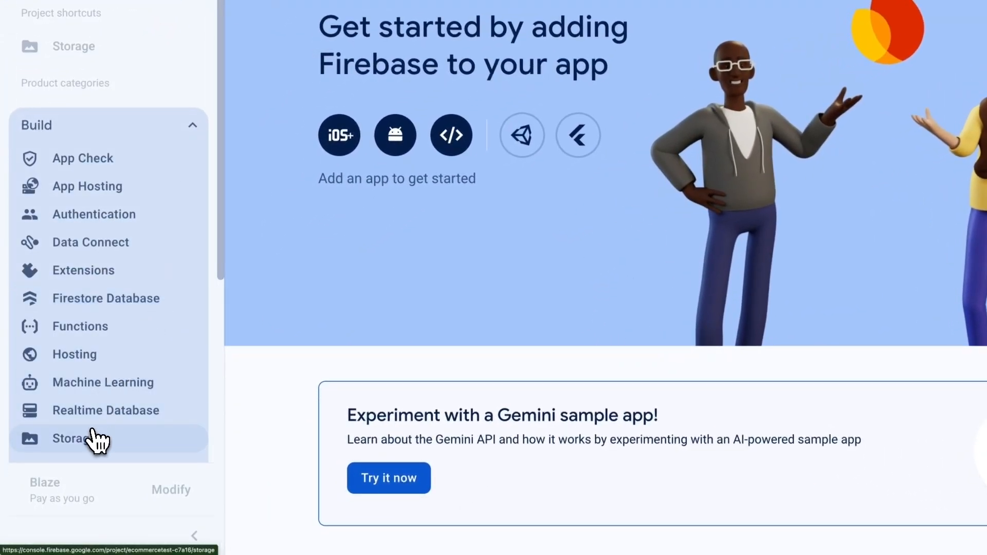
left_click(85, 331)
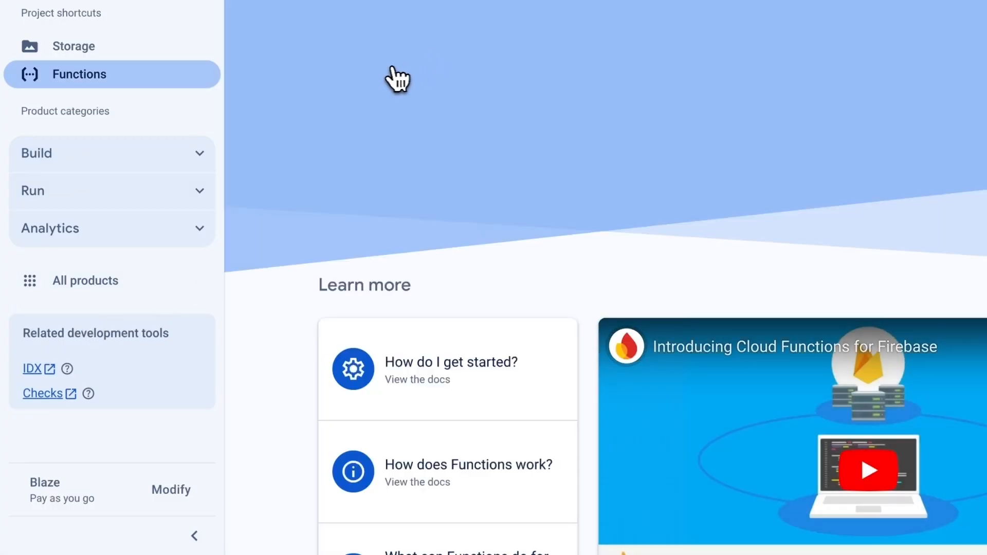
left_click(406, 75)
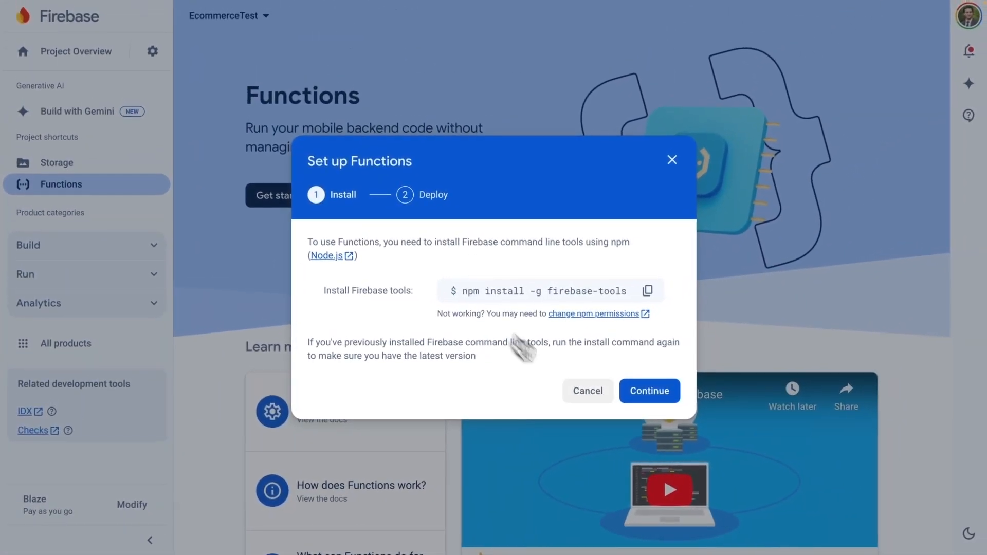
left_click(652, 395)
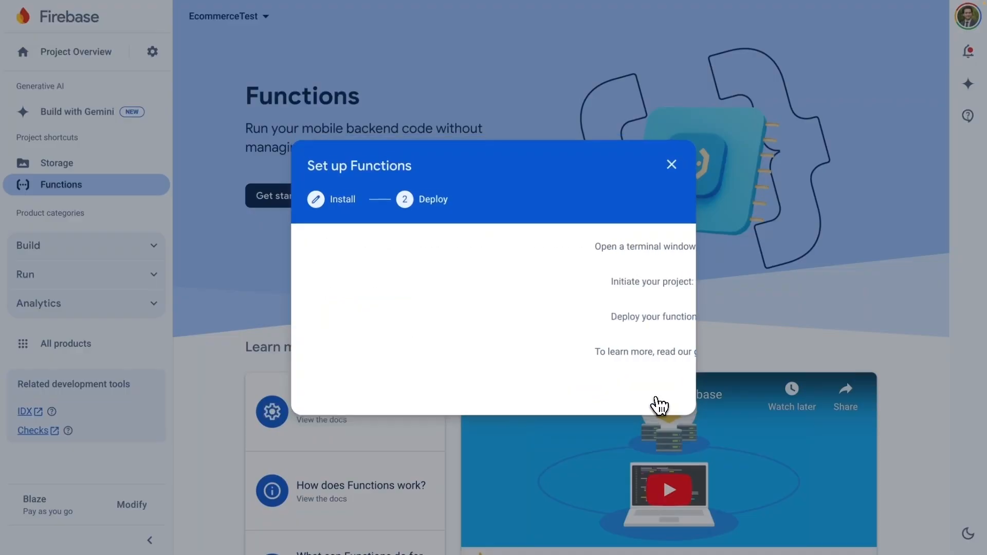
left_click(661, 390)
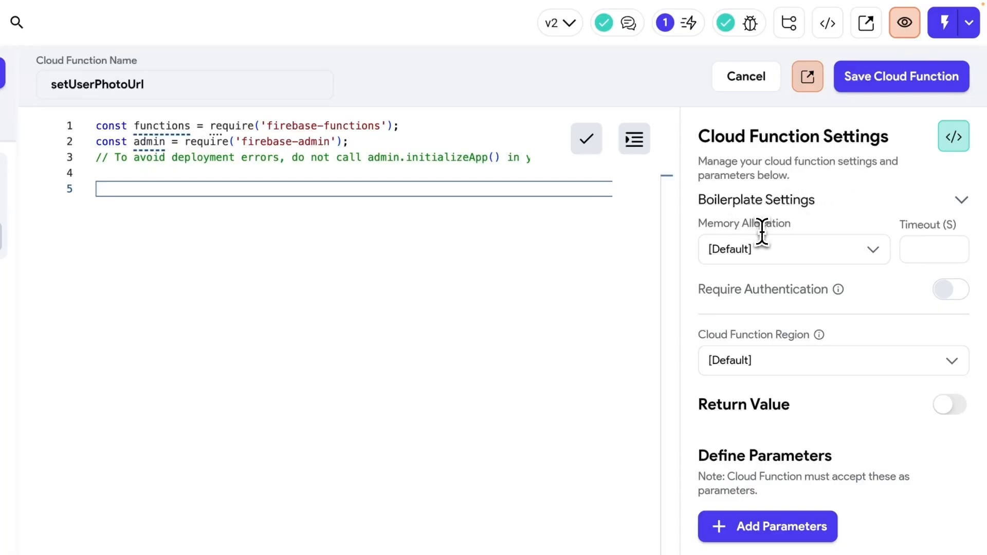
- Keep the default memory allocation and require authentication for setUserPhotoUrl
left_click(875, 255)
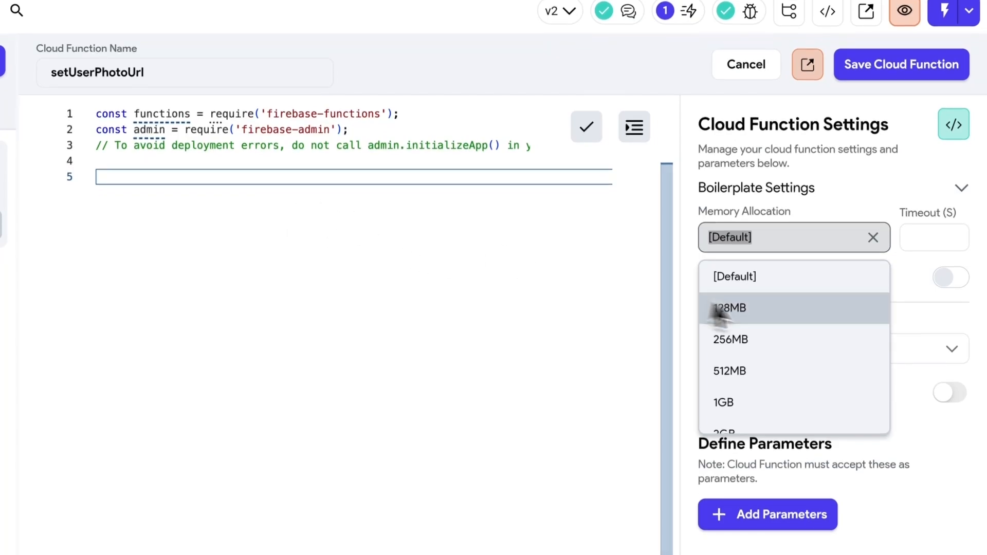
scroll(792, 386, "down", 5)
scroll(760, 386, "up", 5)
left_click(874, 171)
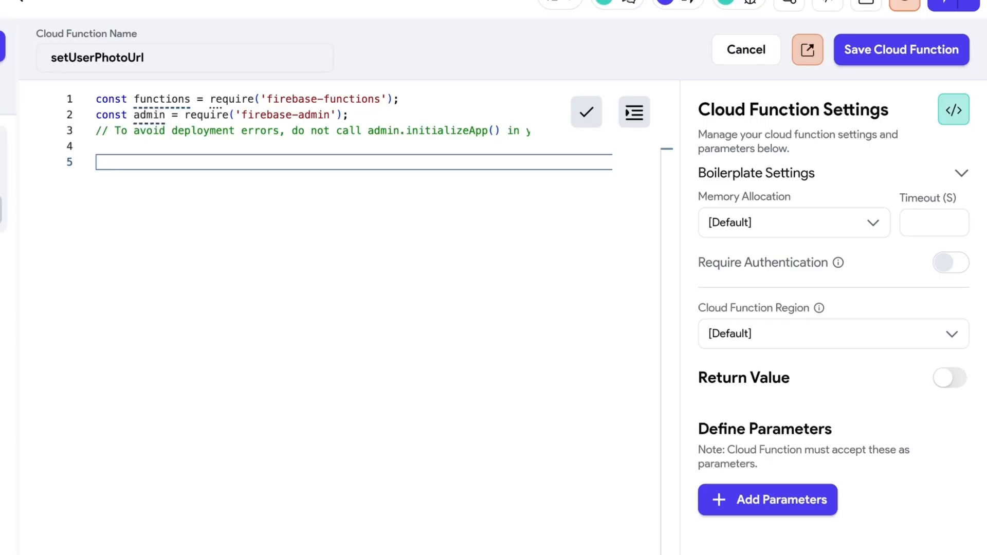
left_click(951, 270)
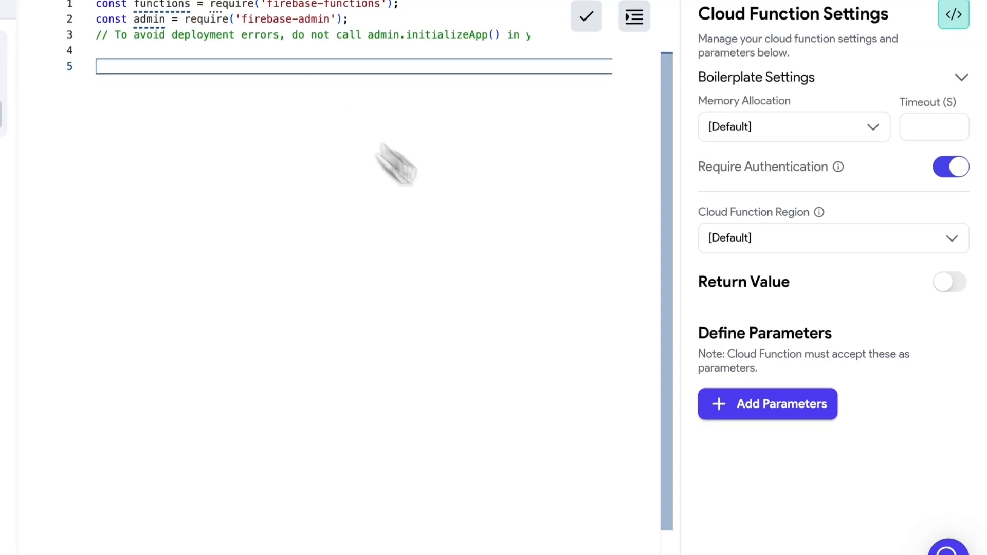
- Add a non-nullable ImagePath parameter named avatarUrl
left_click(788, 419)
scroll(827, 365, "down", 1)
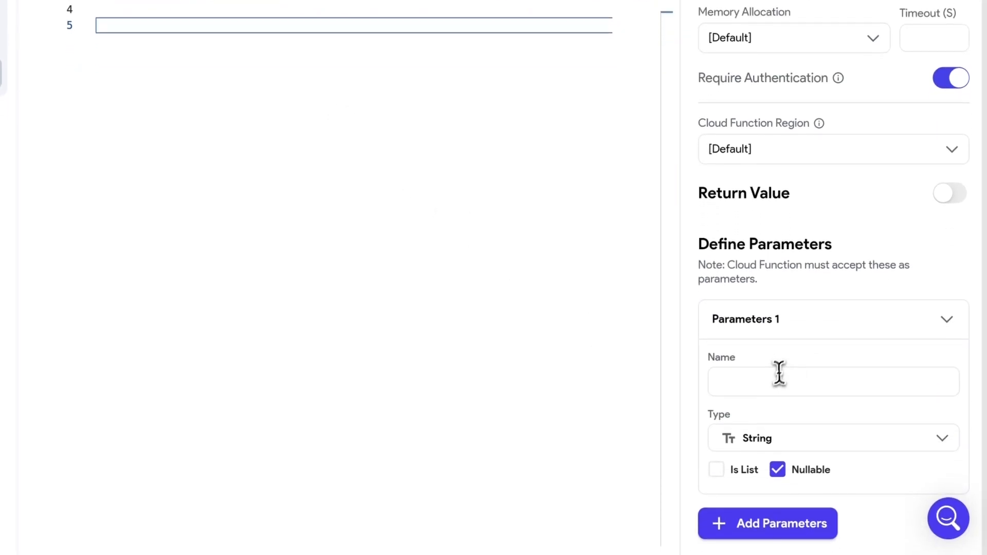
left_click(779, 373)
type("avatarUrl")
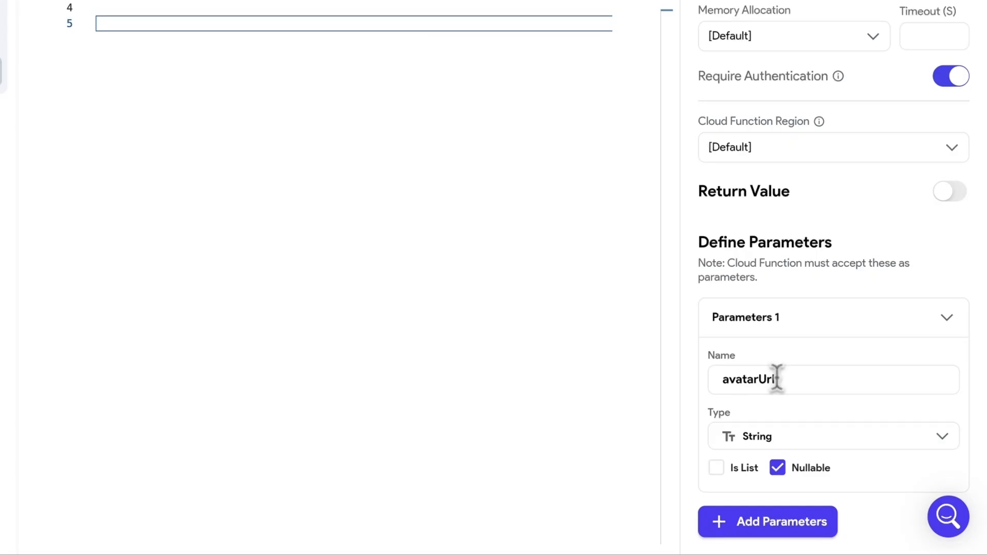
left_click(796, 432)
scroll(811, 496, "down", 3)
left_click(766, 529)
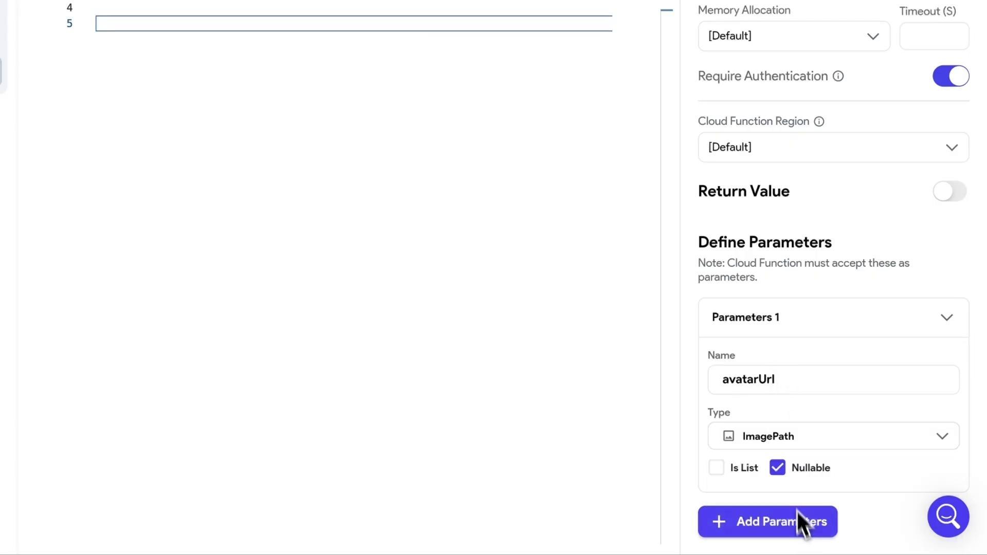
left_click(792, 472)
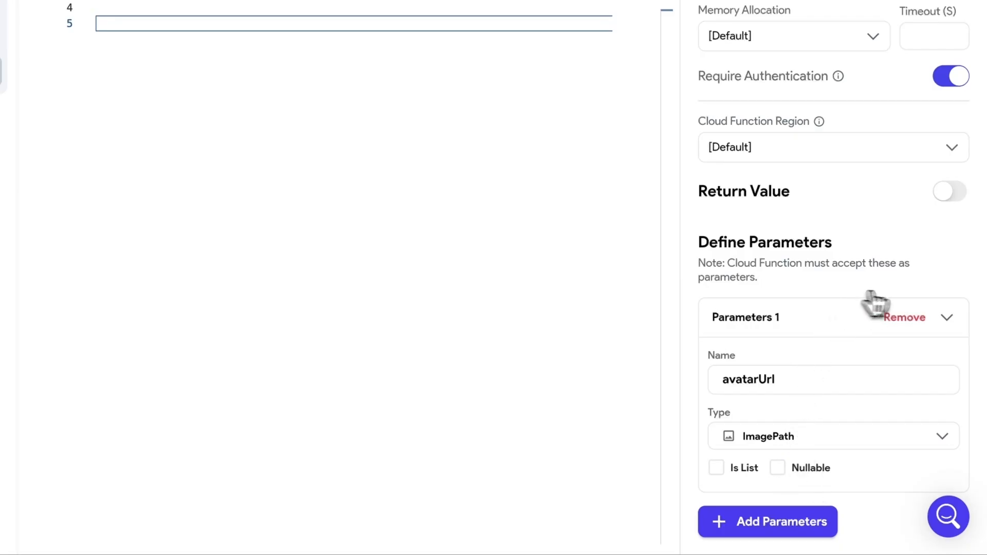
left_click(945, 317)
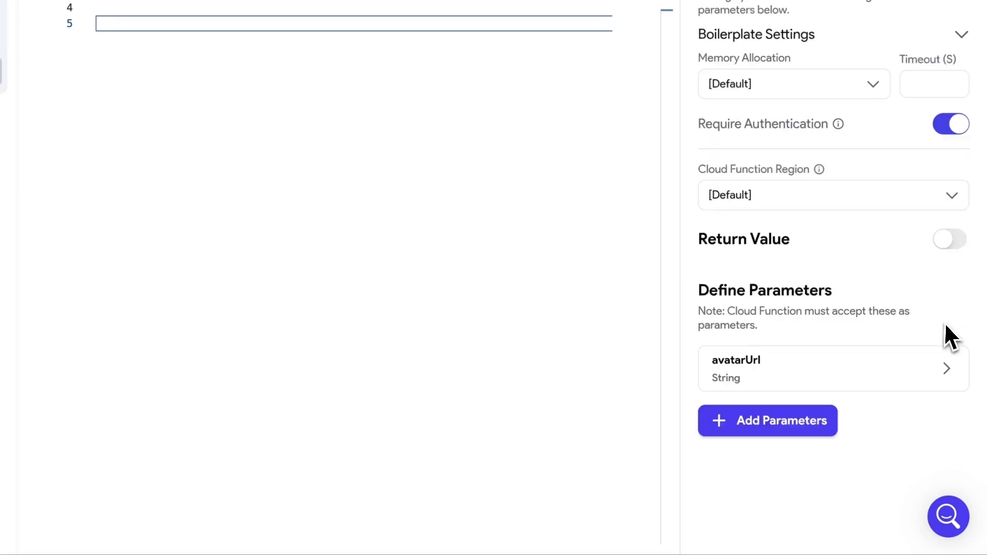
- Enable a return value of type ImagePath
left_click(951, 241)
left_click(743, 302)
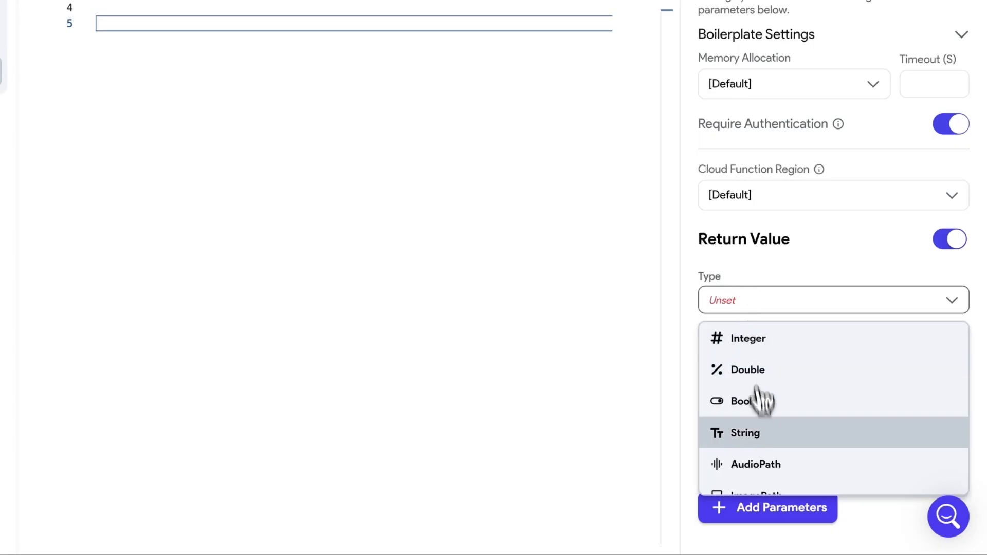
scroll(769, 417, "down", 2)
left_click(772, 443)
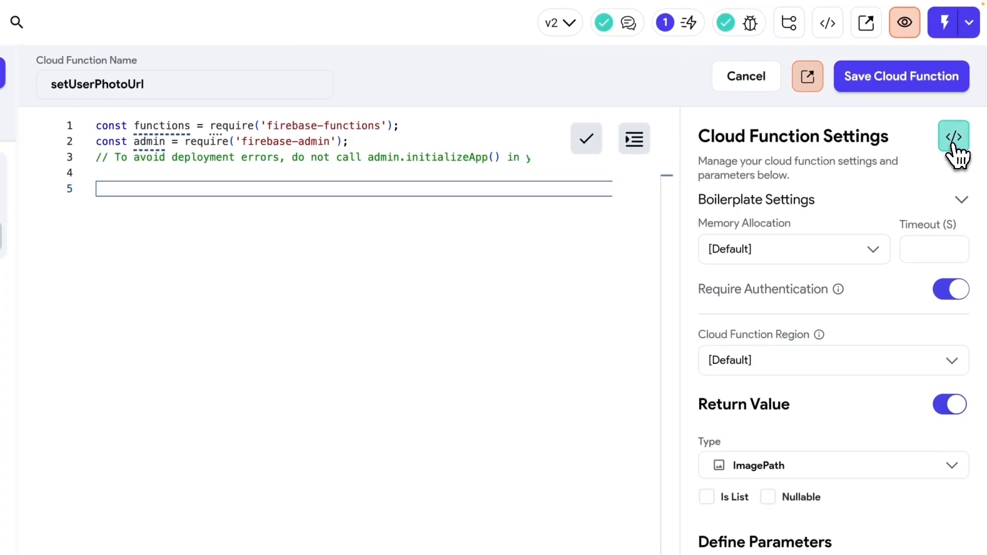
- Copy the generated onCall boilerplate with uid check and avatarUrl read into the editor
left_click(956, 150)
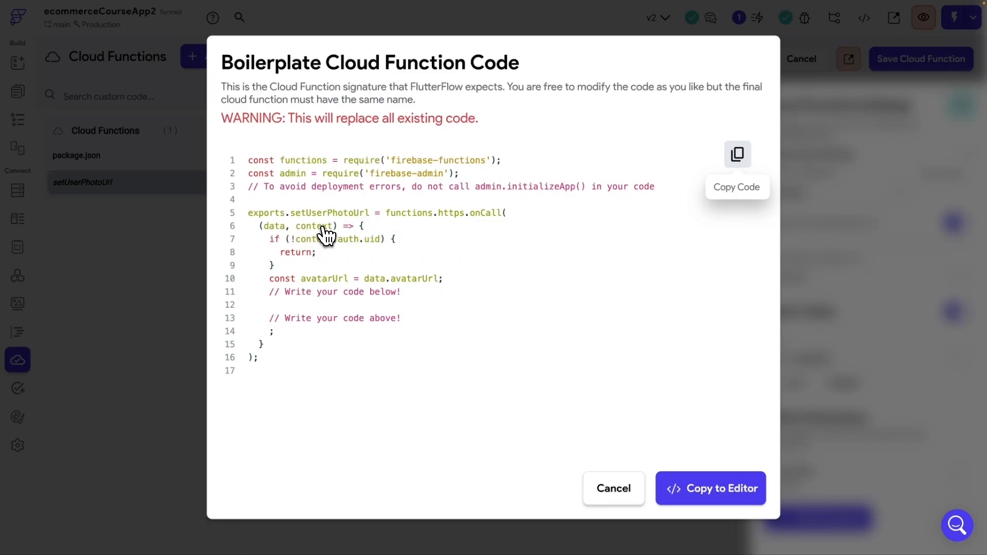
left_click(720, 500)
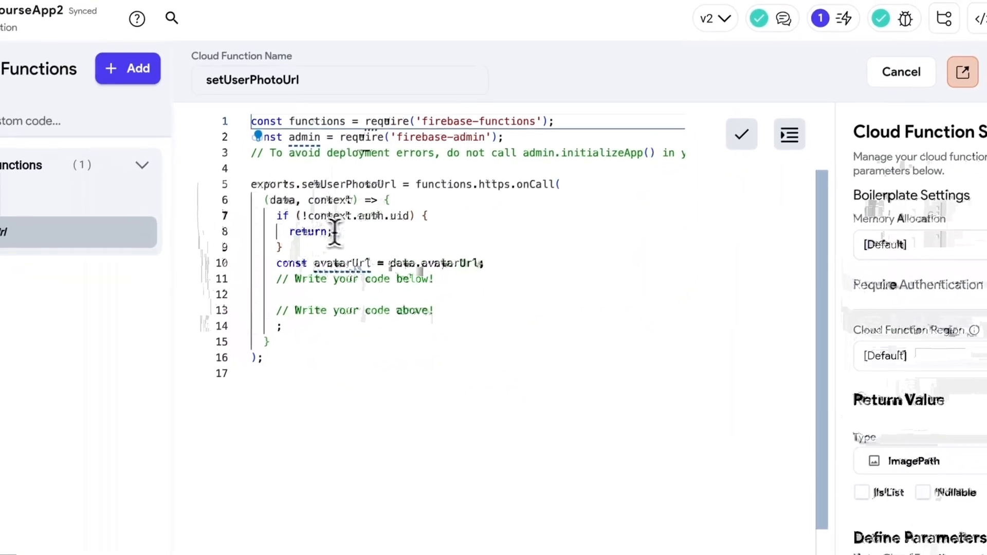
- Add a line declaring const userId = context.auth.uid
left_click(333, 216)
key("Right")
key("Right")
key("Right")
key("Right")
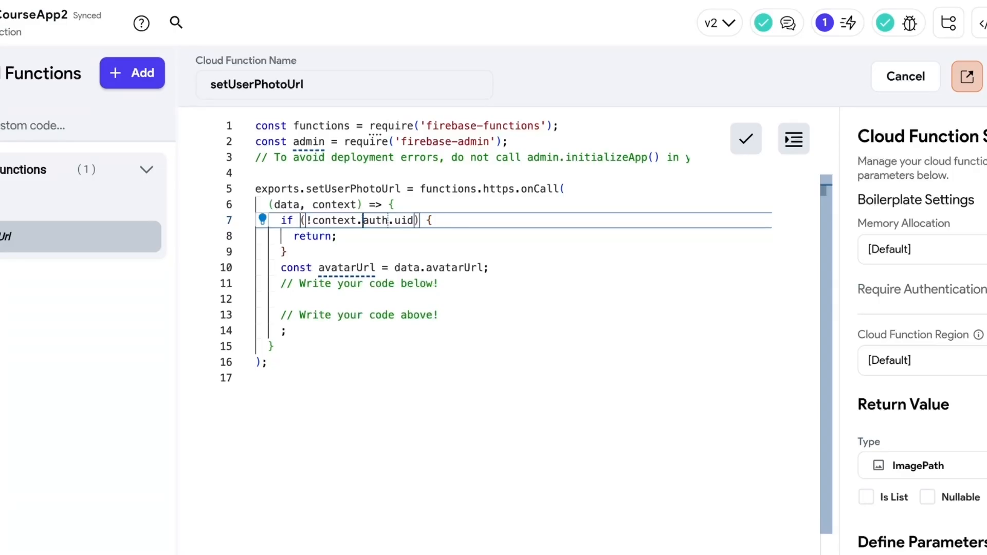
left_click(411, 205)
key("Return")
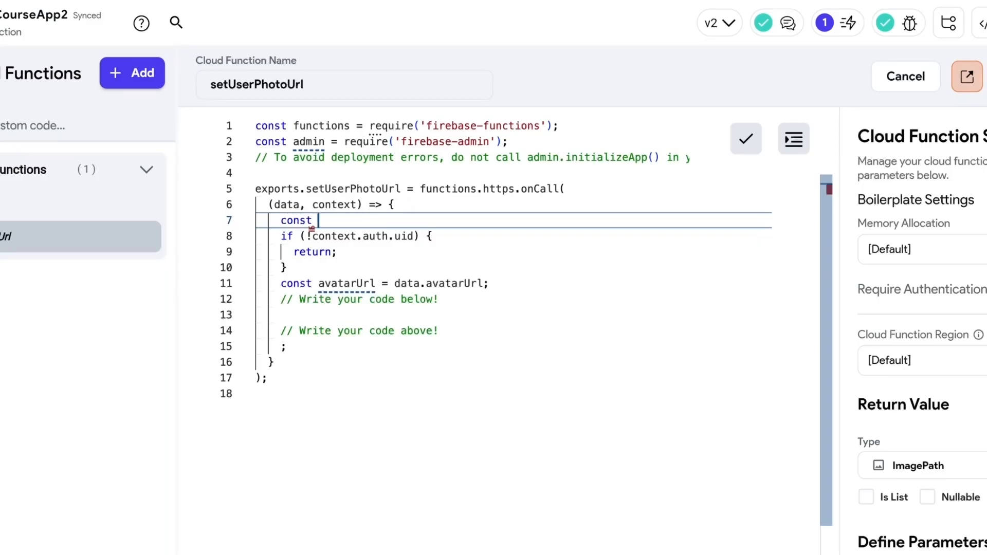
type("const userId =")
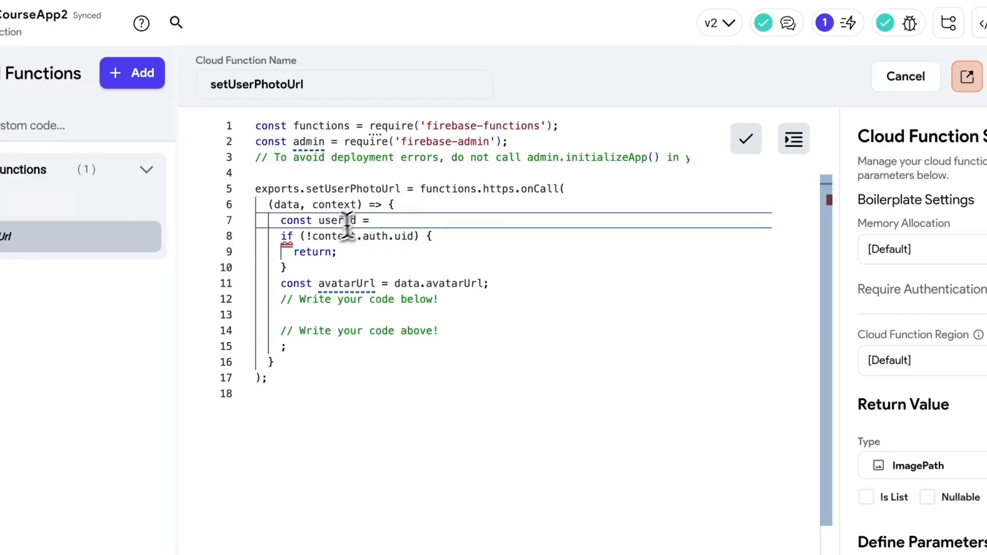
left_click_drag(312, 236, 417, 237)
key("ctrl+c")
left_click(391, 220)
key("ctrl+v")
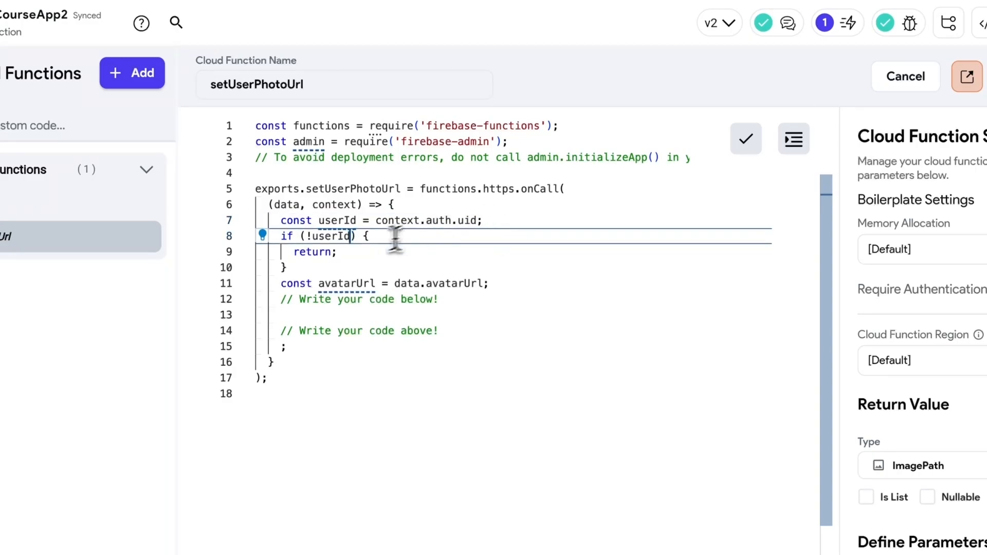
left_click(391, 240)
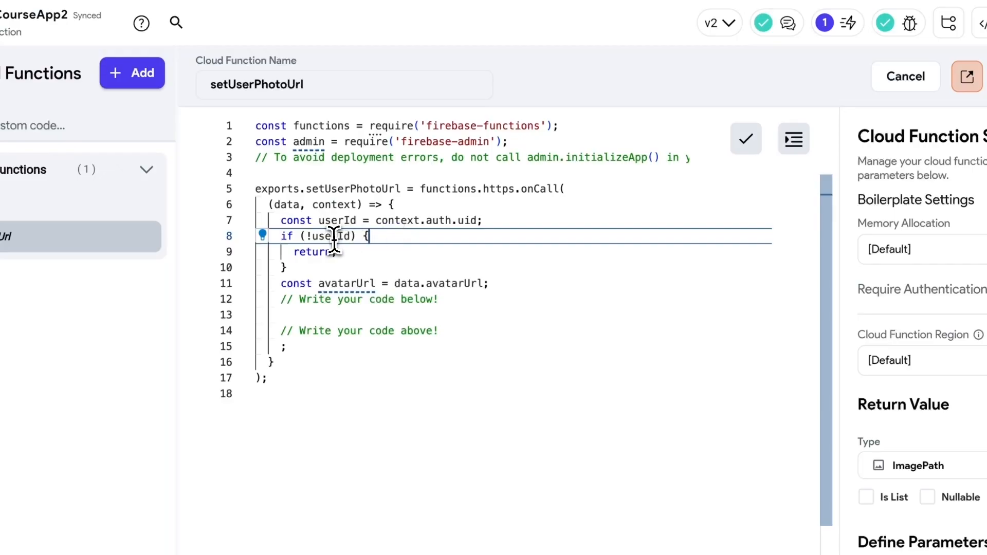
left_click(354, 252)
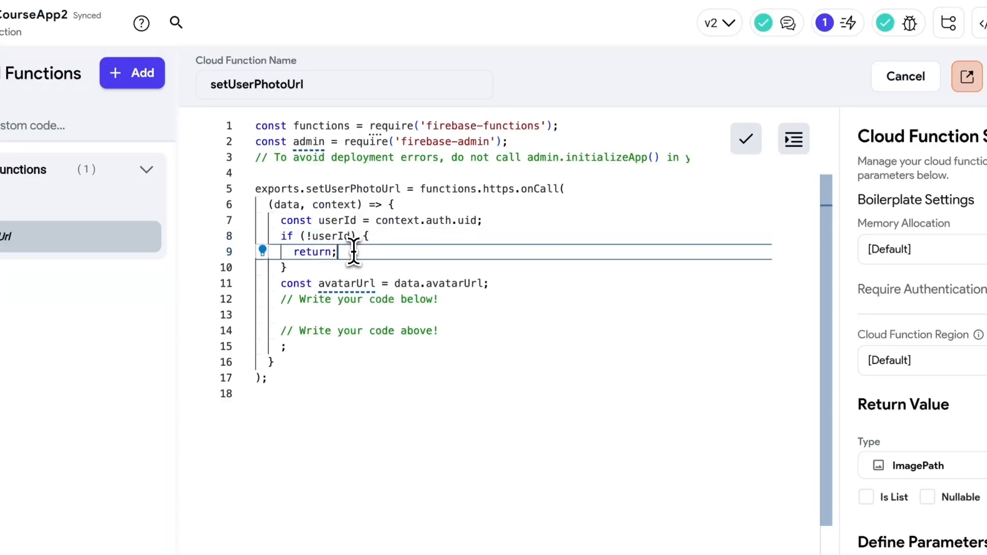
key("Down")
key("Down")
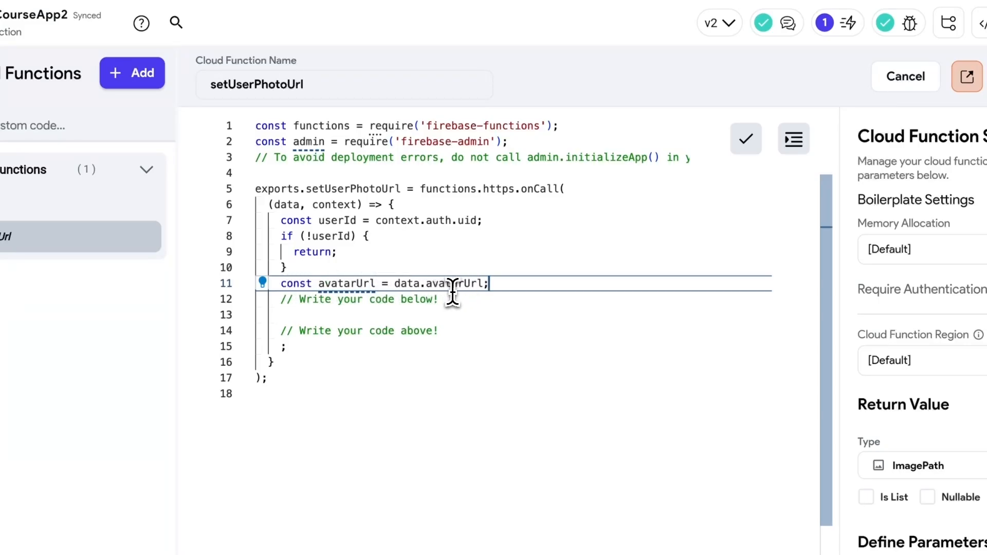
- Start an indented admin.auth() call on line 13
left_click(456, 314)
key("Tab")
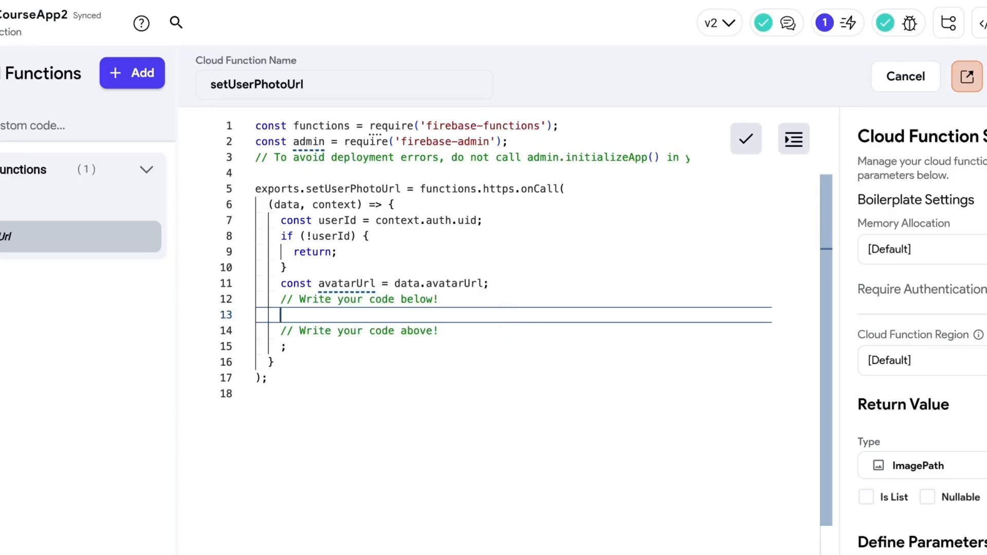
type("admin")
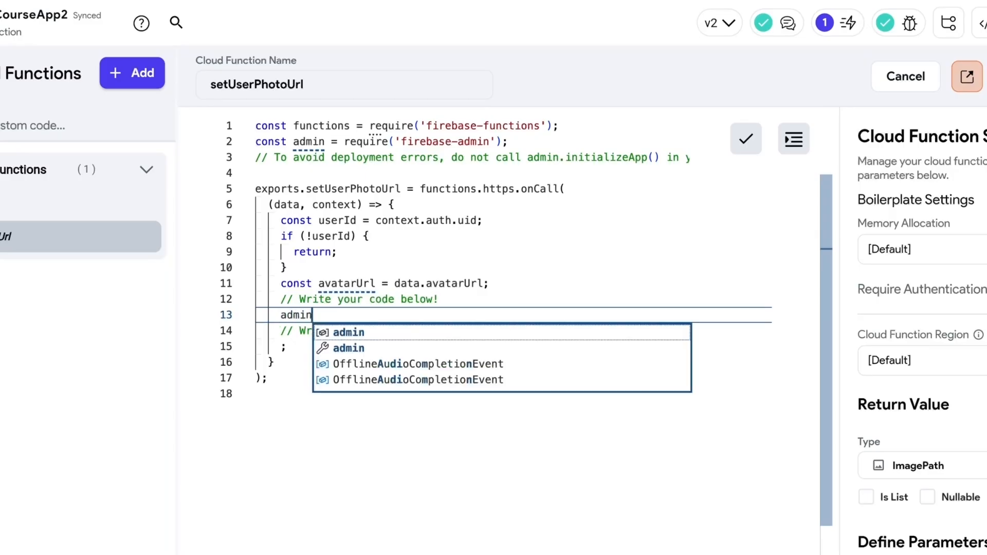
type(".")
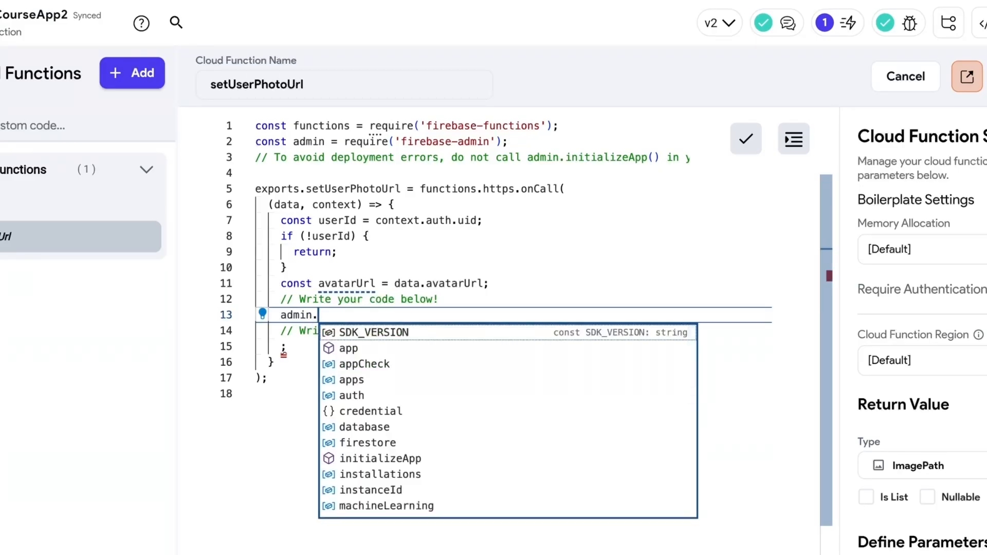
key("Down")
key("Down")
key("Down")
key("Down")
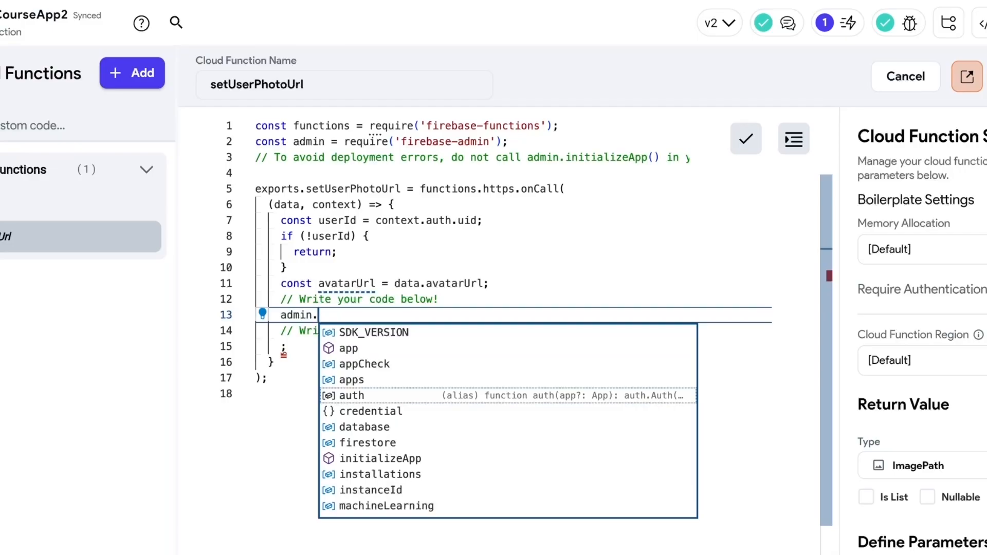
key("Return")
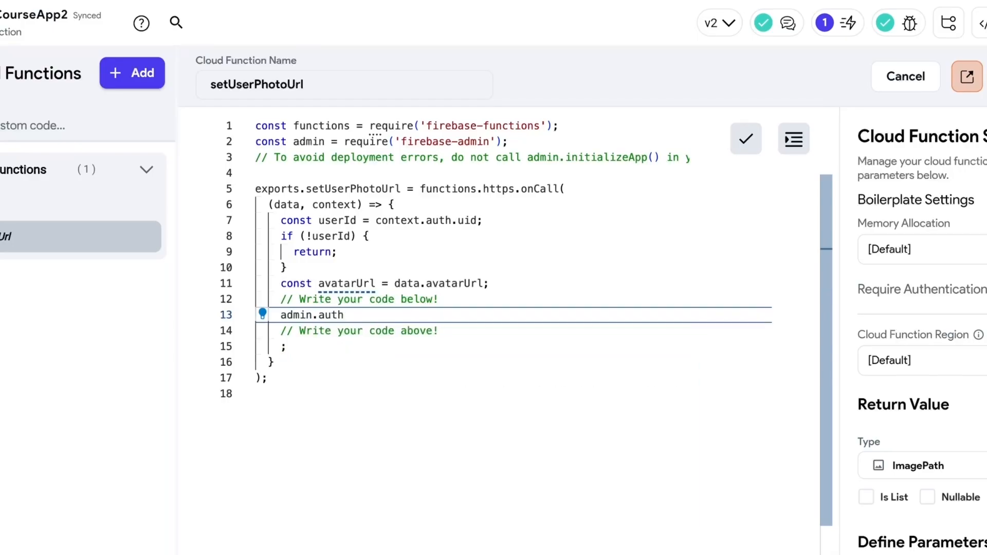
type("((")
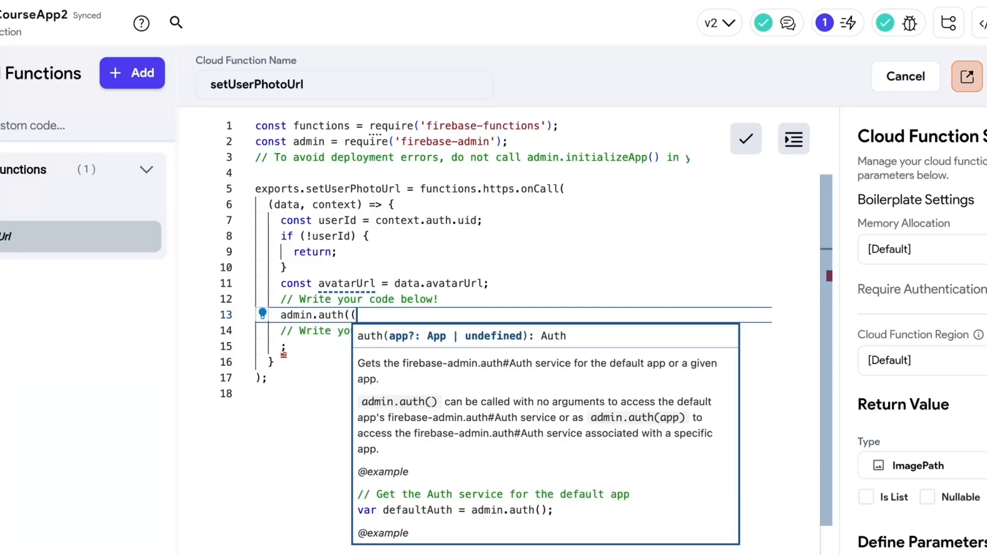
key("BackSpace")
type("(")
key("BackSpace")
type(").")
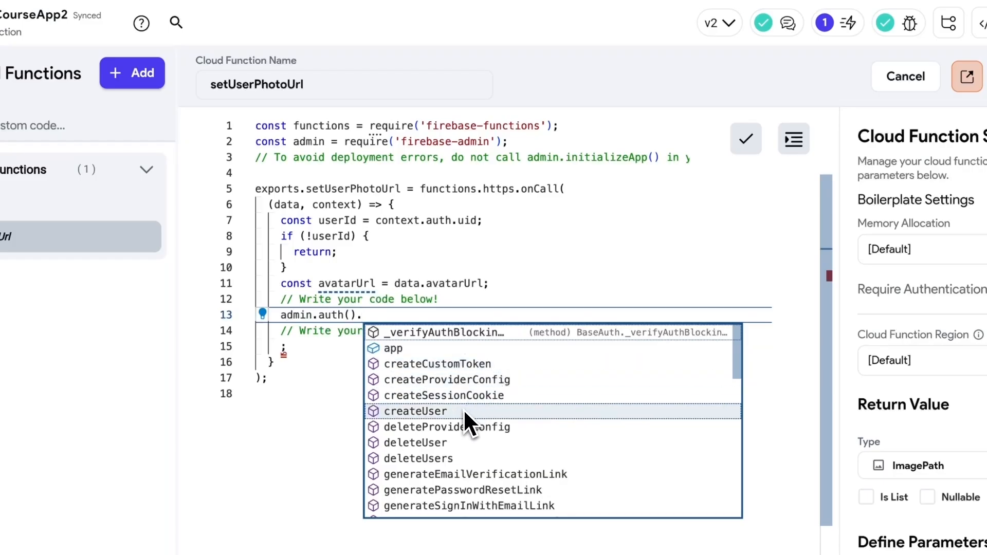
- Chain updateUser(uid, { photoURL: avatarUrl }) onto admin.auth()
scroll(465, 408, "down", 3)
scroll(473, 406, "down", 3)
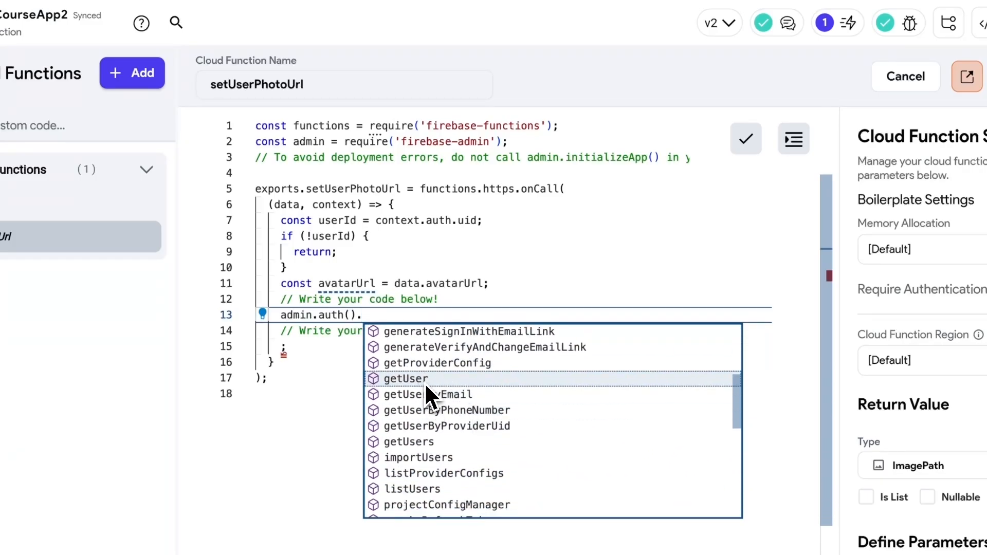
scroll(420, 404, "down", 1)
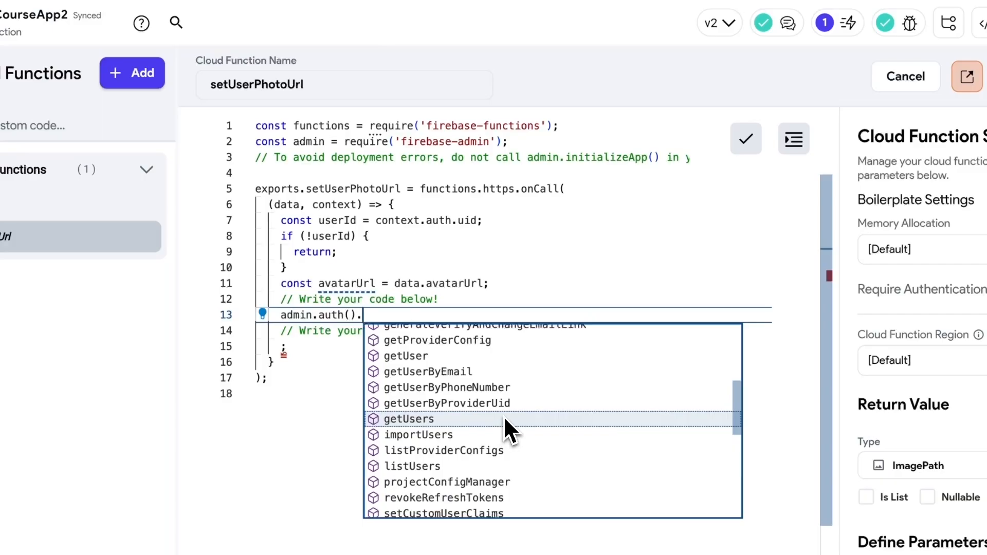
type("update")
key("Down")
key("Return")
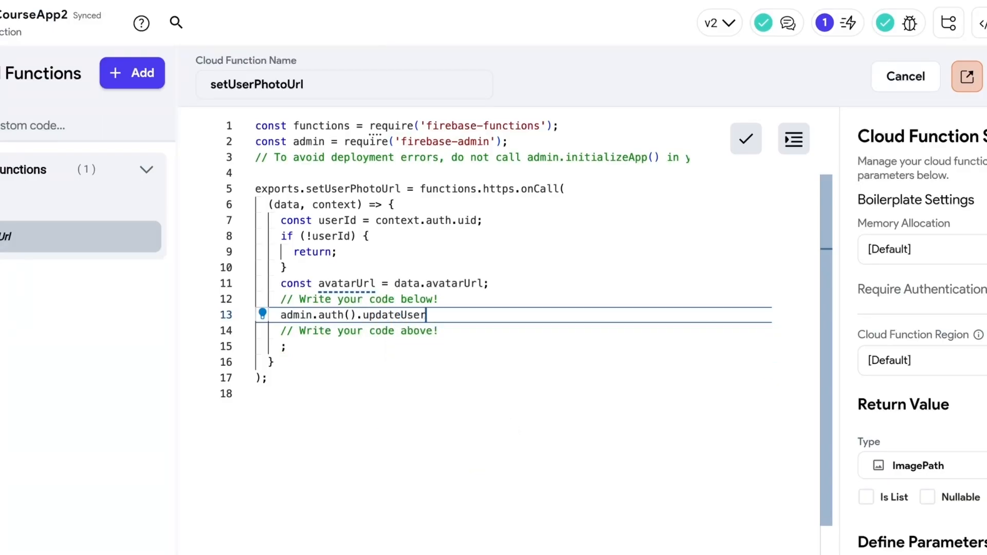
type("(")
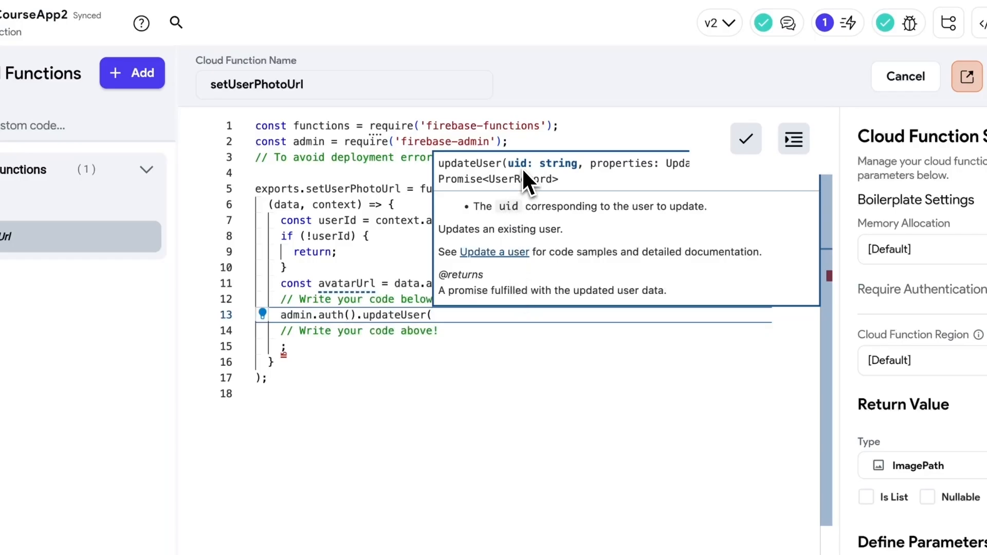
type("uid")
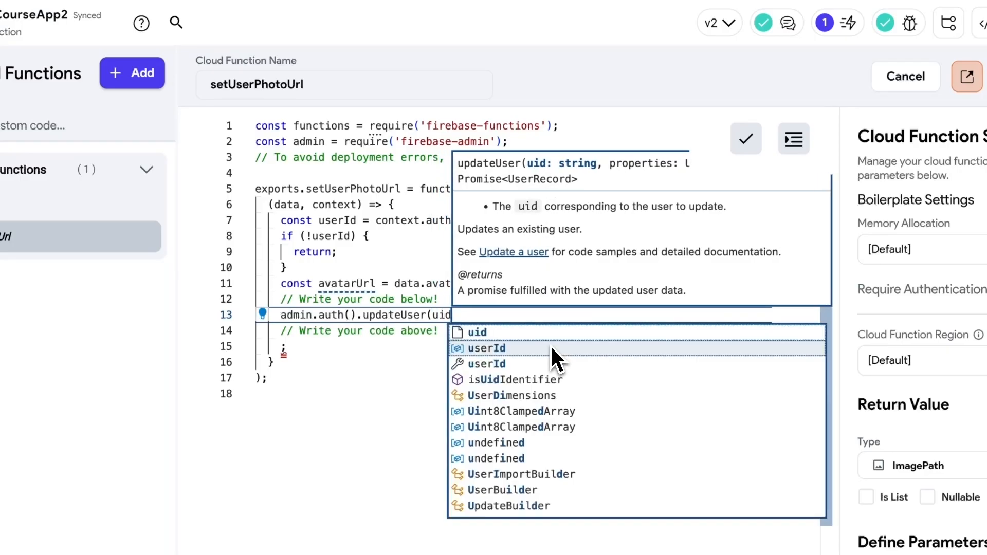
type(",")
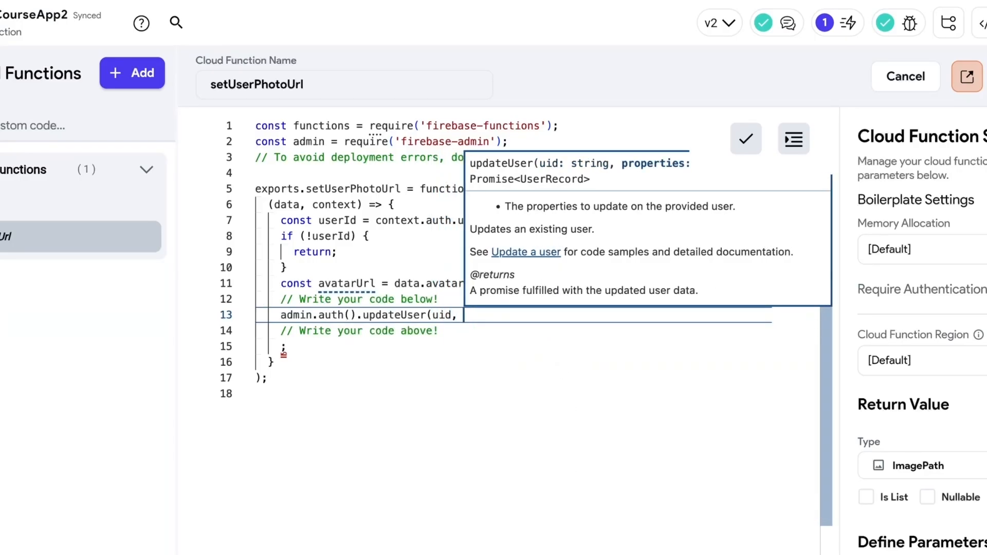
type(" {}")
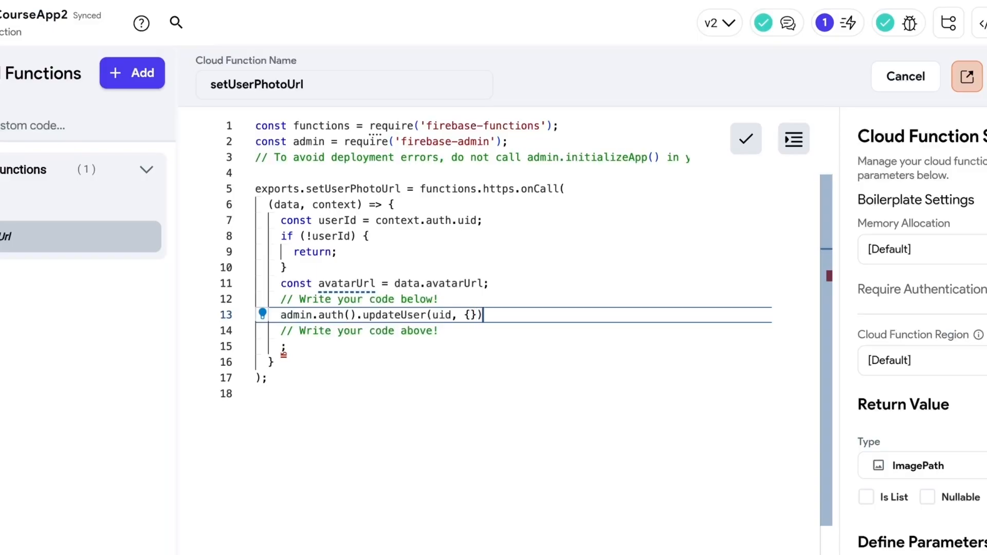
key("Left")
key("Left")
key("Return")
type("p")
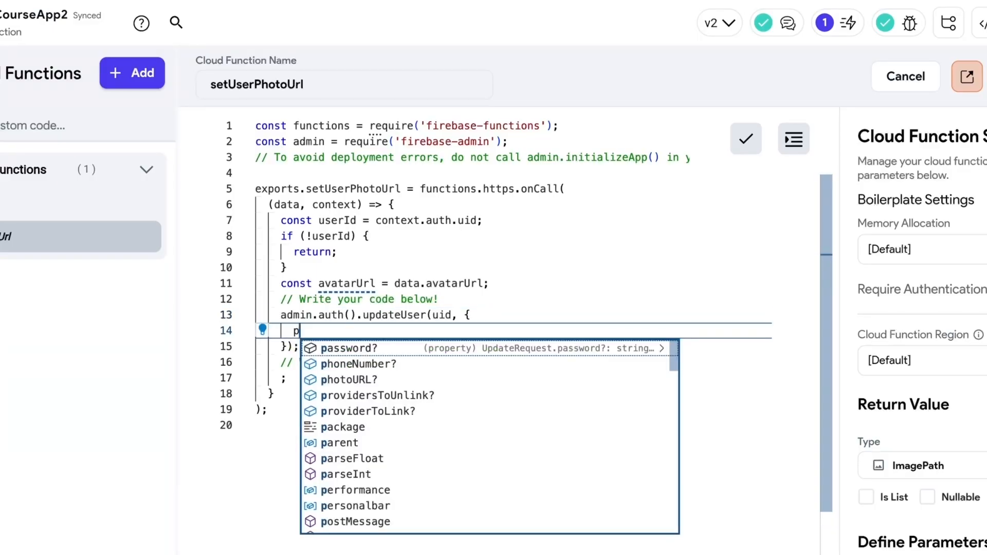
left_click(353, 381)
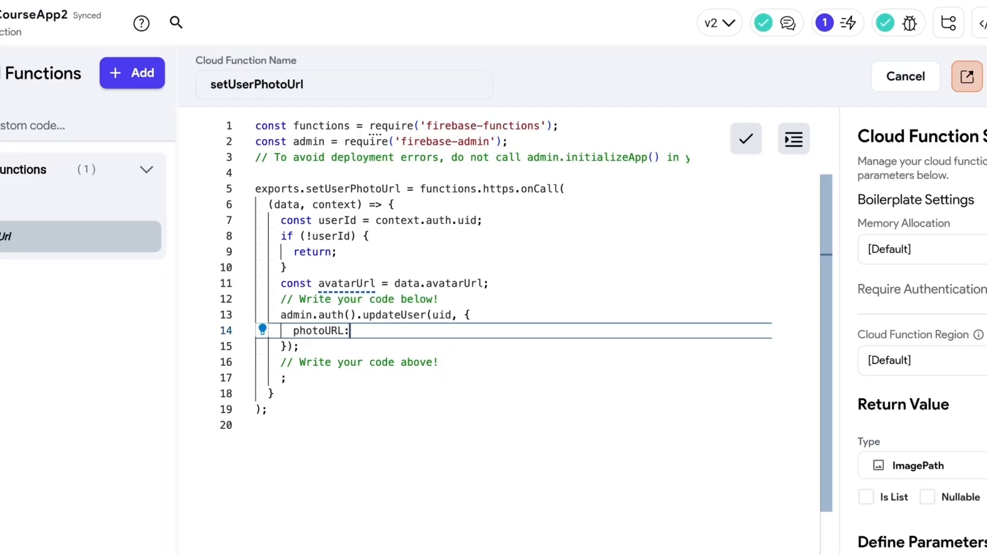
type(": ava")
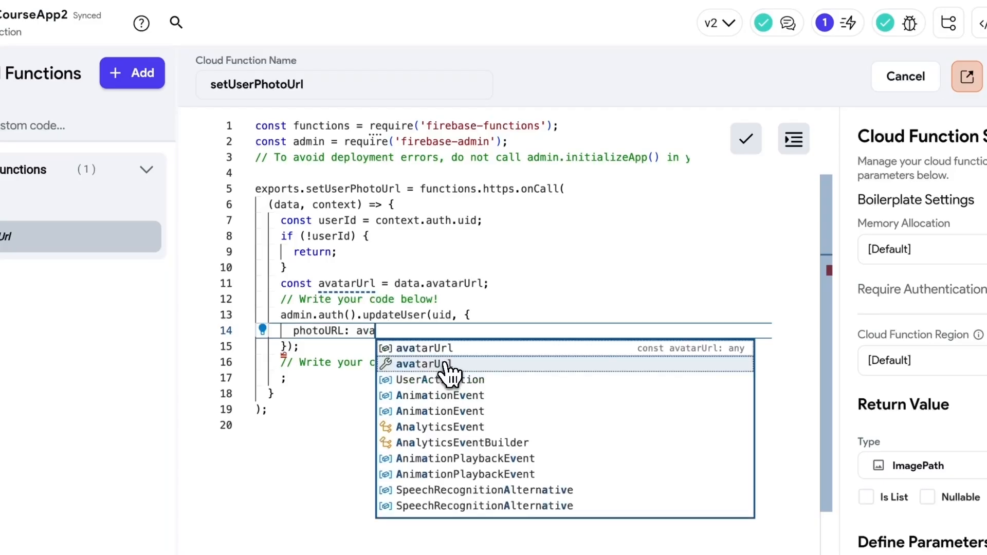
left_click(448, 365)
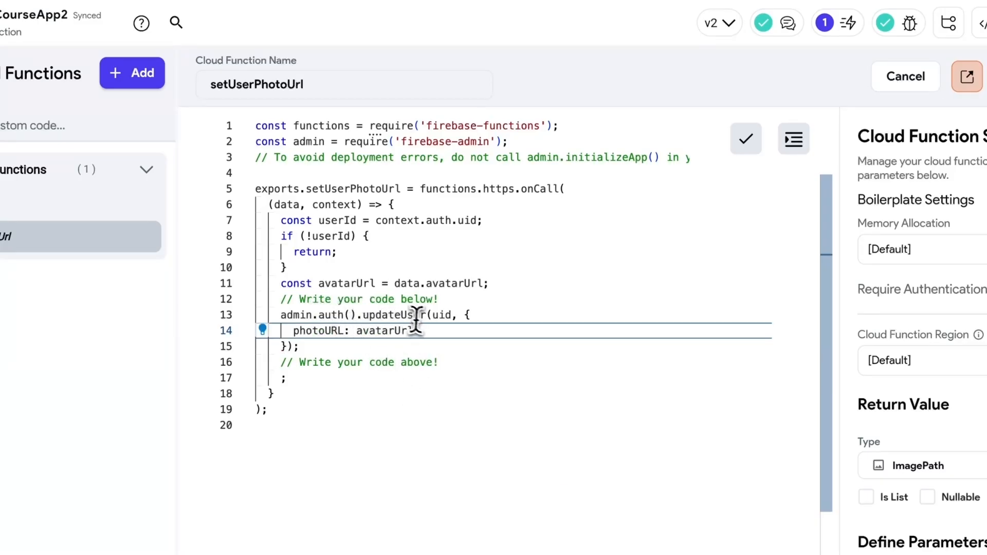
- Prefix the updateUser call with await and mark the handler async
mouse_move(398, 315)
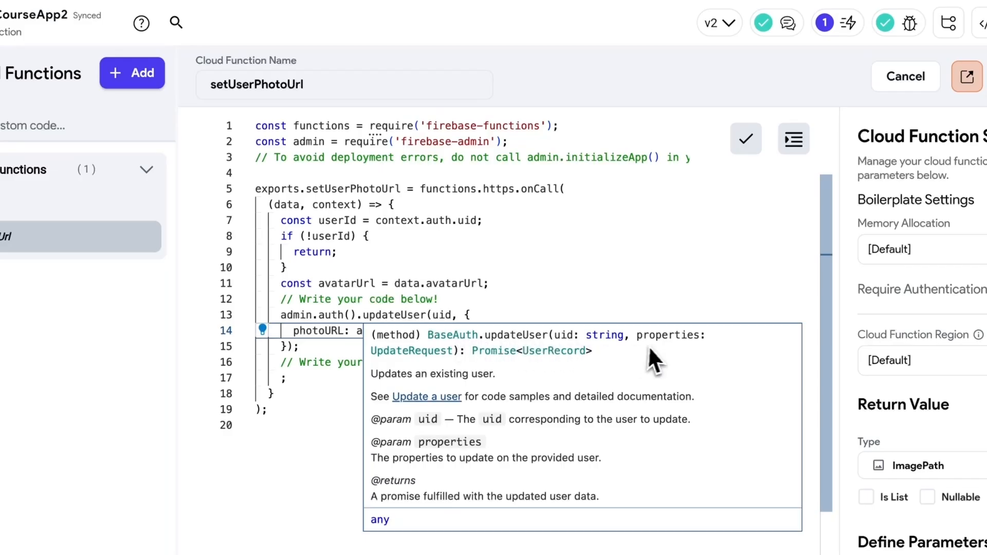
left_click(282, 315)
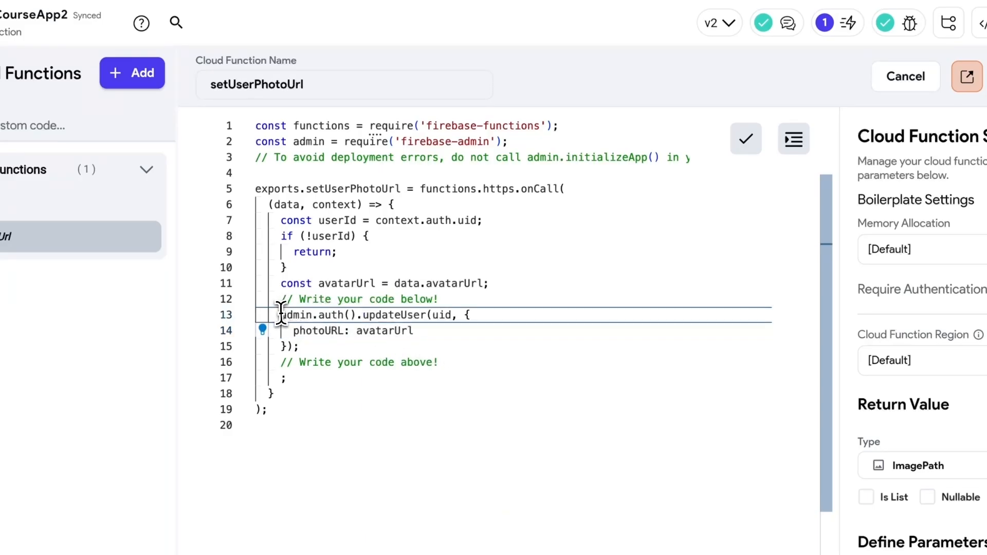
type("await")
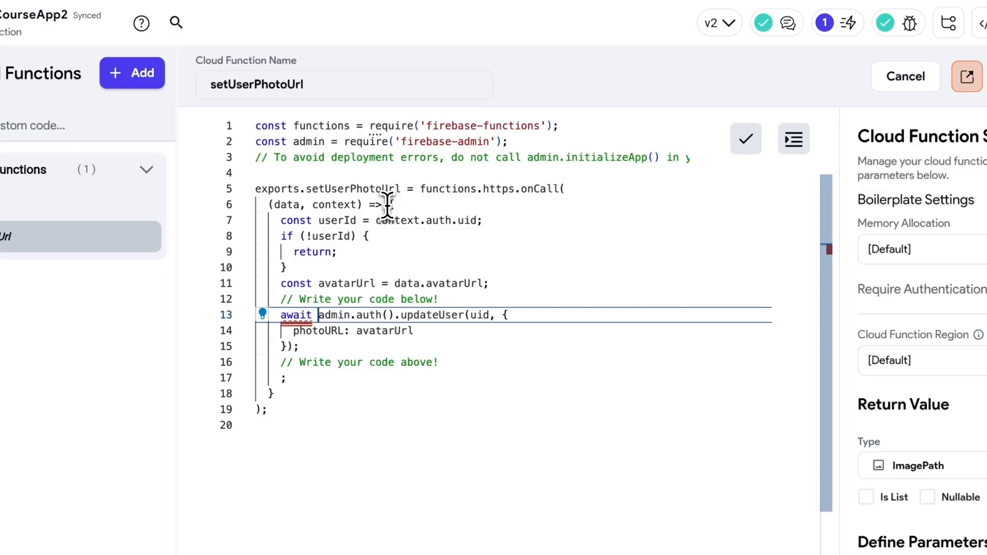
left_click(267, 204)
type("async")
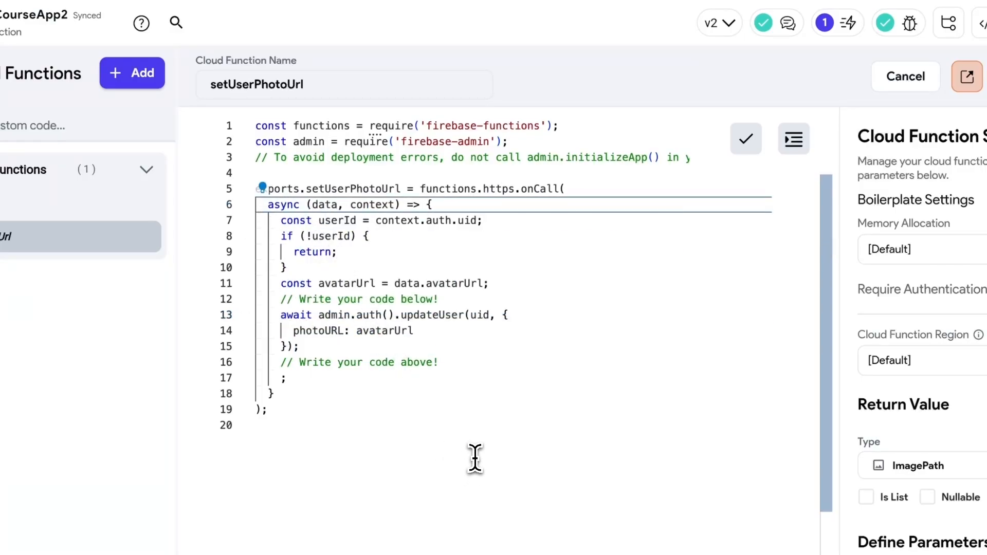
- Begin a return statement on a new line after the updateUser call
left_click(360, 378)
key("Up")
key("Up")
key("End")
key("Return")
key("Return")
type("return")
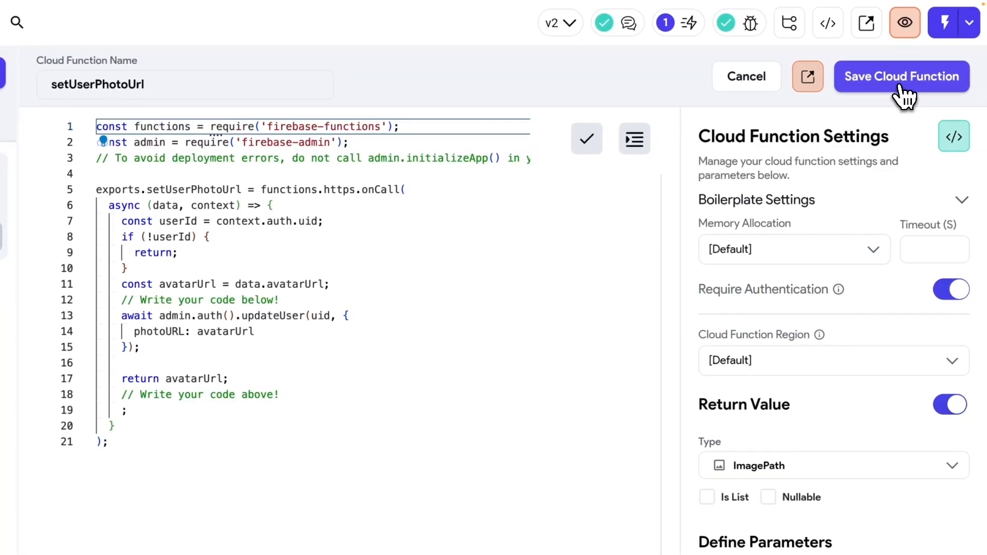
- Save the setUserPhotoUrl cloud function and select all its code for copying
left_click(906, 95)
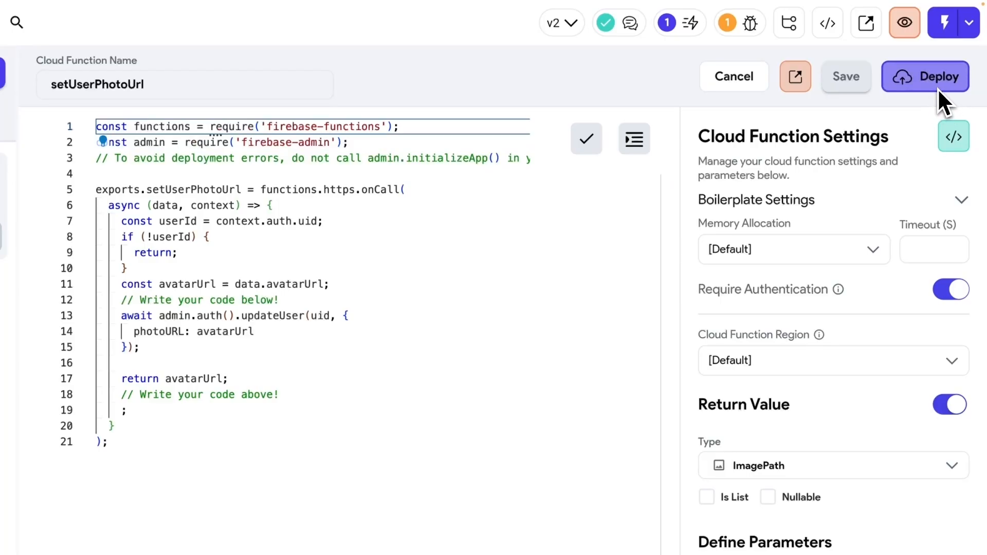
left_click(405, 252)
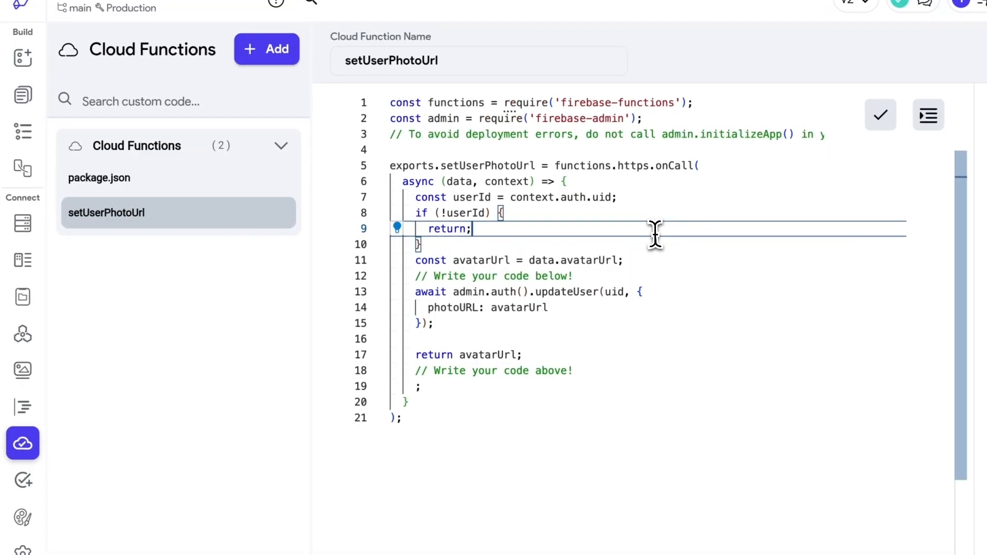
left_click(419, 425)
key("ctrl+a")
key("ctrl+c")
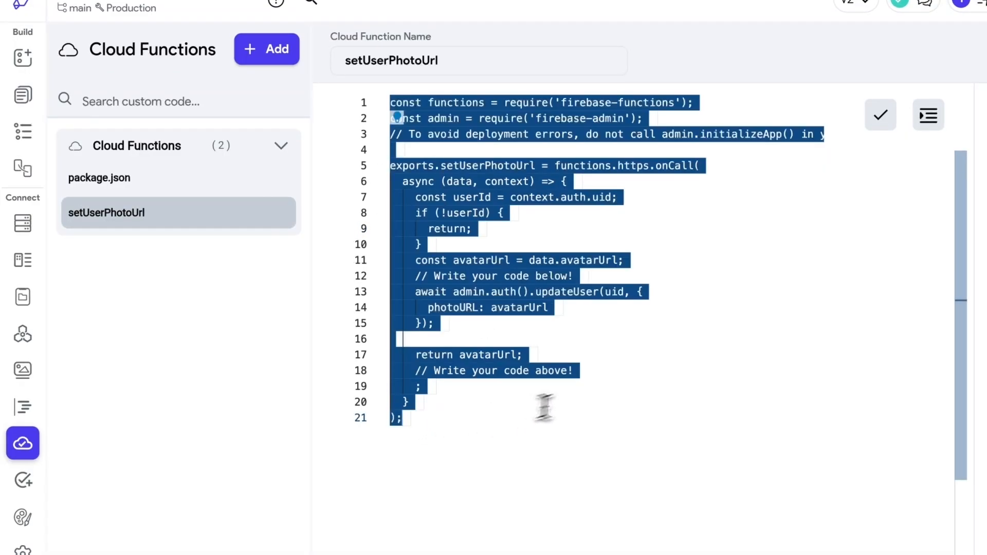
left_click(605, 389)
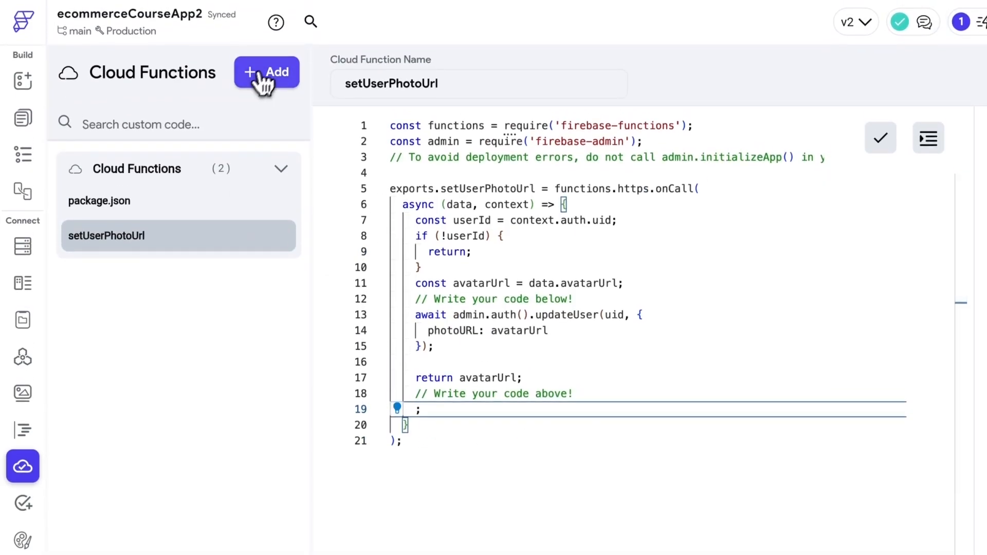
- Add a new cloud function and paste the setUserPhotoUrl code over its template
left_click(267, 56)
left_click_drag(465, 159, 459, 168)
key("ctrl+a")
key("ctrl+v")
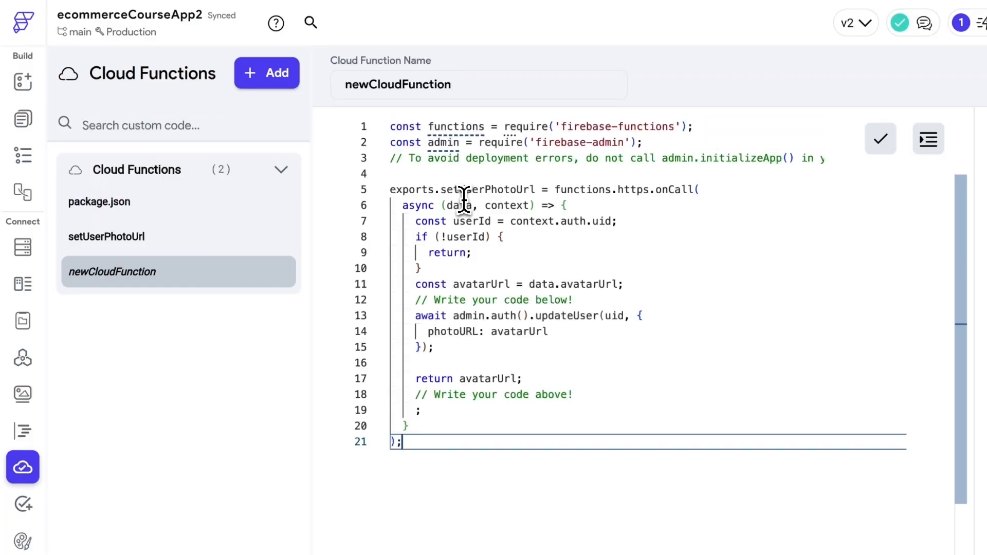
- Rename the function and its export to deleteUserPhotoUrl
left_click_drag(451, 82, 342, 97)
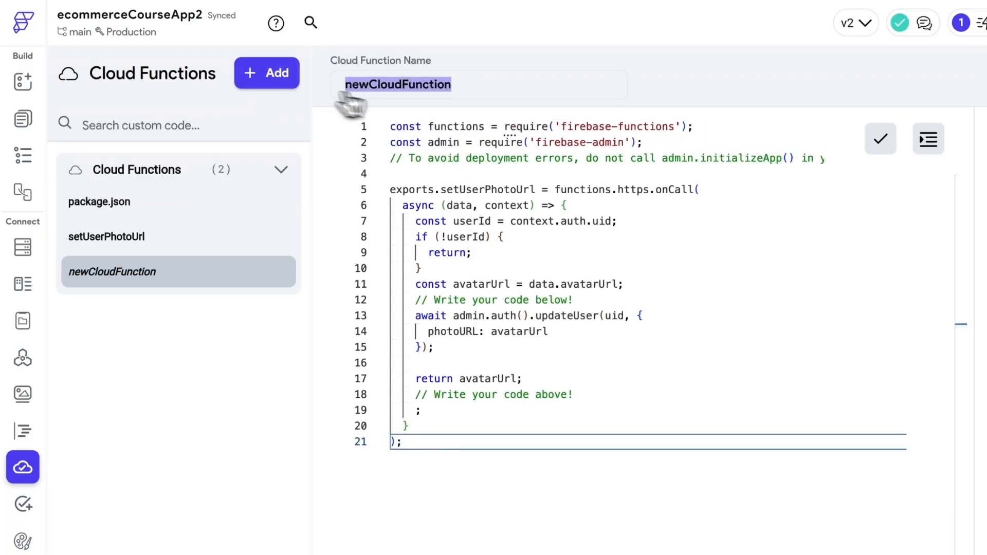
double_click(484, 189)
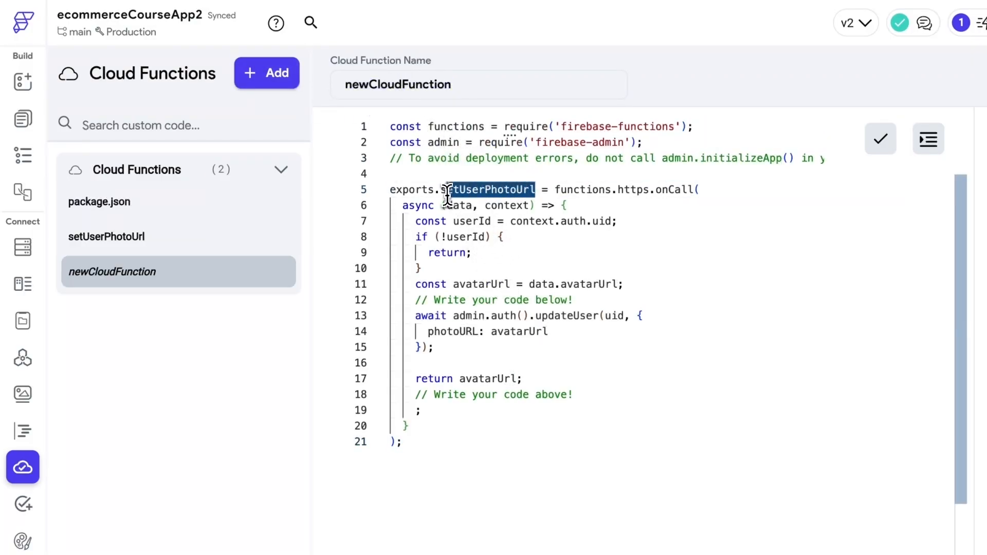
type("setUserPhotoUrl")
left_click(360, 84)
key("BackSpace")
key("BackSpace")
key("BackSpace")
type("delete")
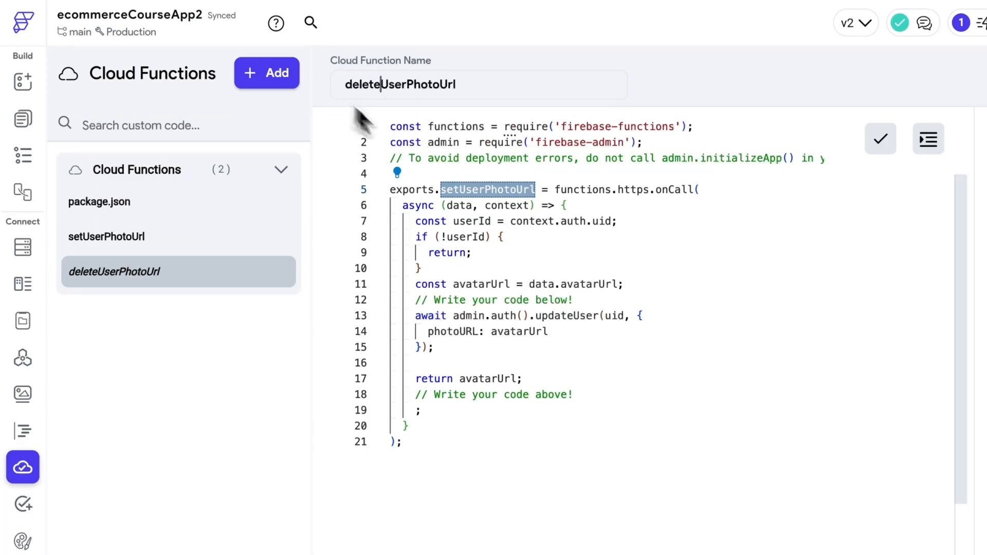
left_click(469, 190)
key("shift+Right")
key("shift+Right")
key("shift+Right")
key("BackSpace")
type("delete")
- Replace avatarUrl on the photoURL line with null
left_click(589, 224)
left_click(634, 240)
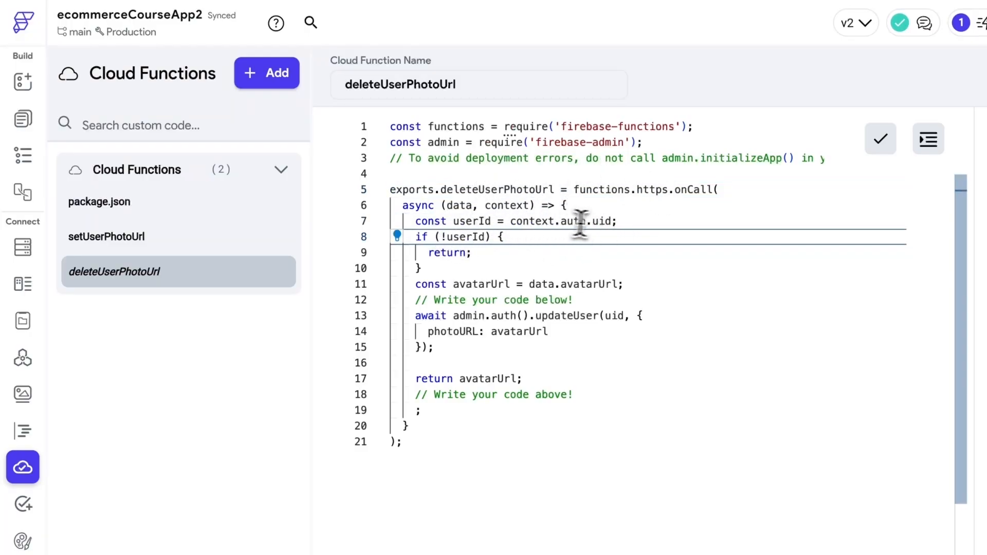
double_click(520, 332)
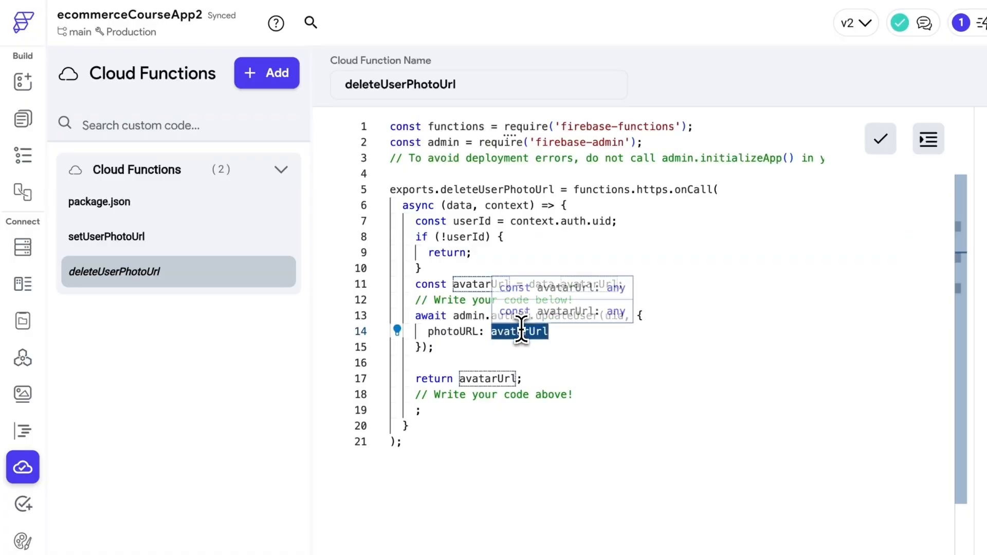
key("BackSpace")
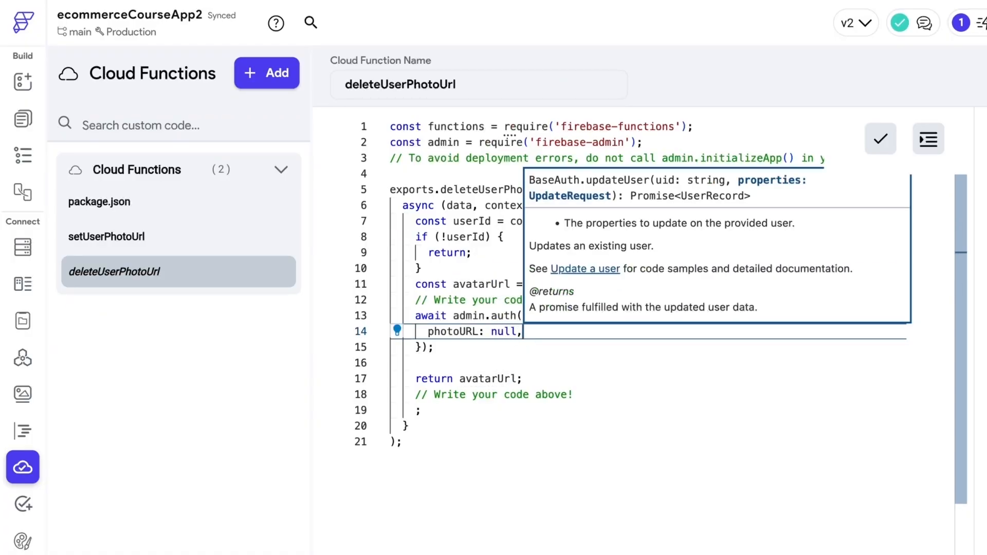
left_click(486, 362)
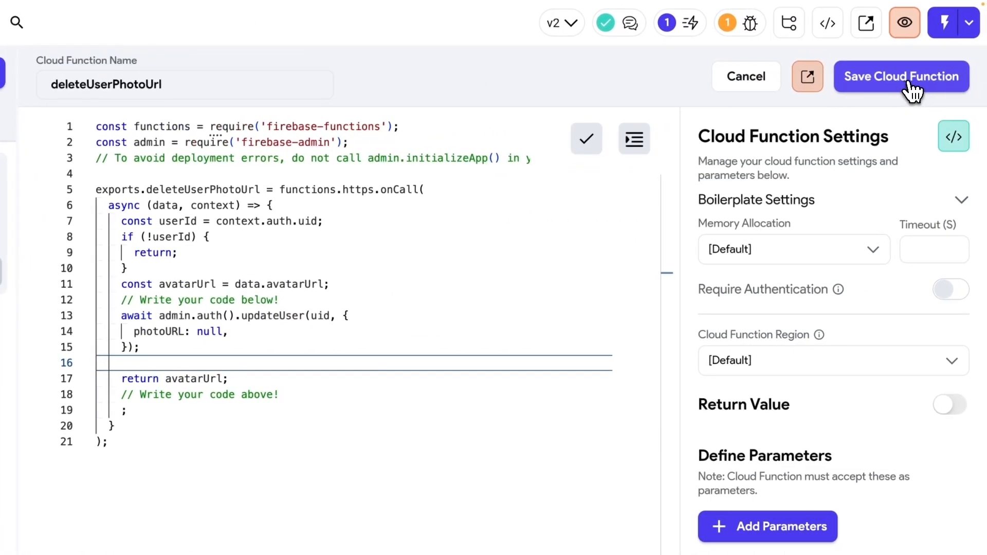
- Save deleteUserPhotoUrl and delete its avatarUrl declaration line
left_click(967, 76)
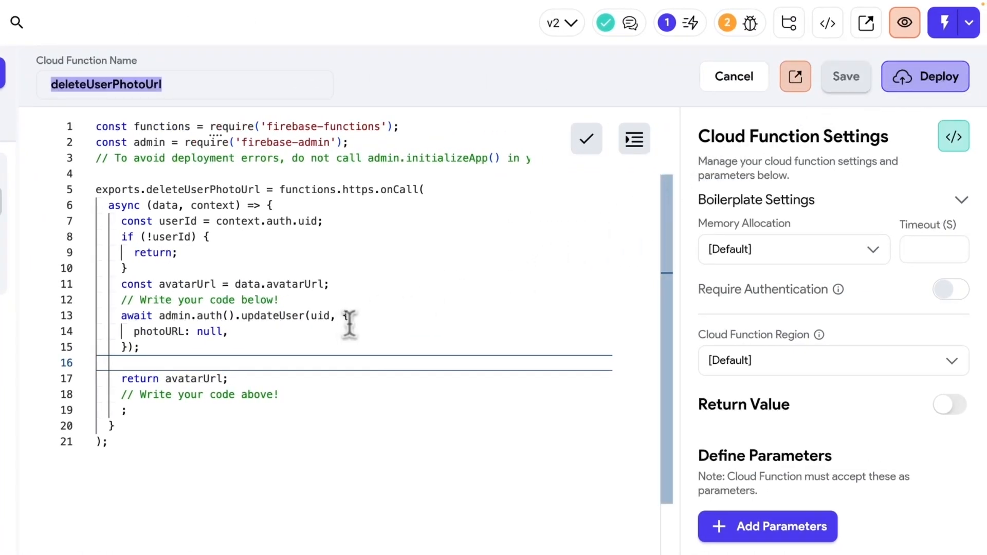
left_click(409, 290)
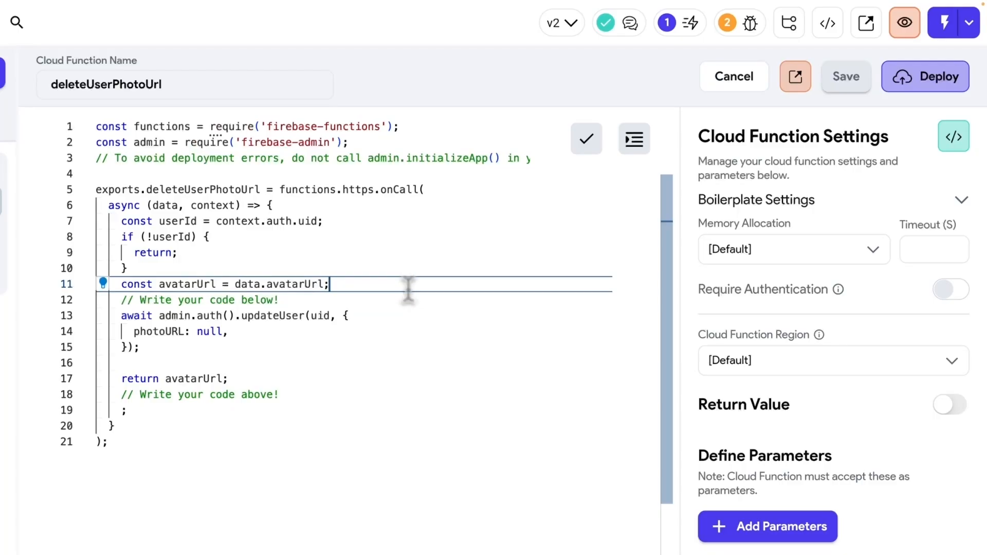
key("shift+Home")
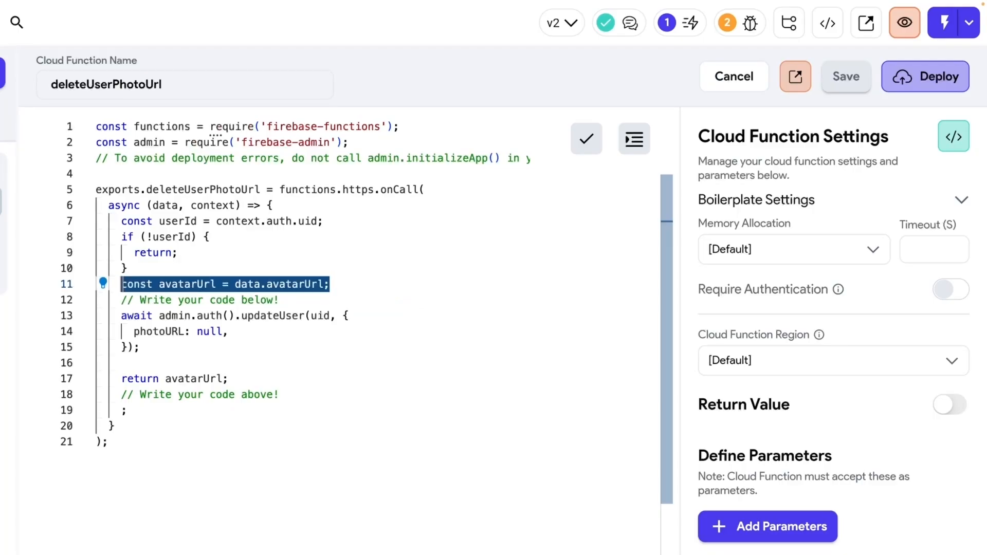
key("BackSpace")
- Remove the return avatarUrl statement, save again, and bring up the deployment status
key("BackSpace")
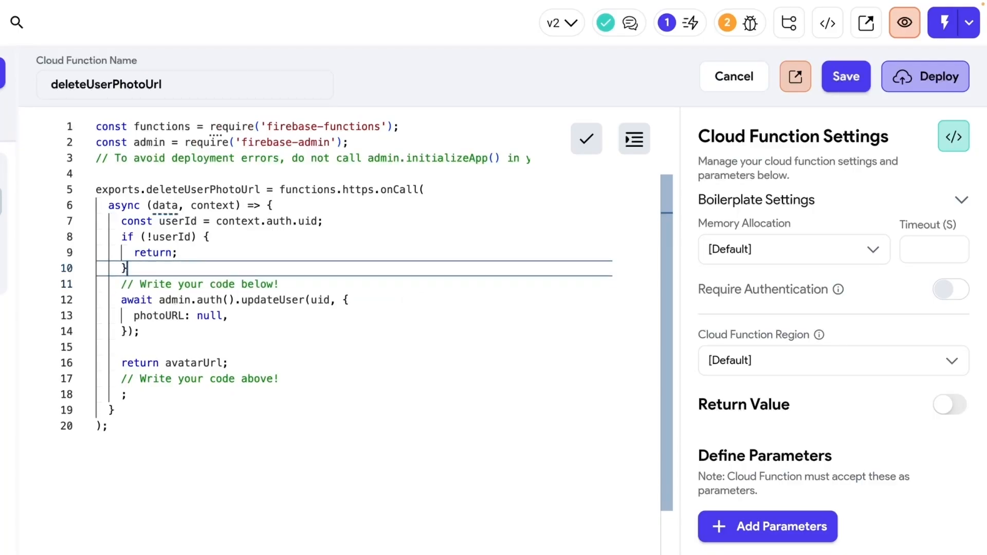
left_click(223, 366)
key("shift+Home")
key("BackSpace")
key("BackSpace")
key("BackSpace")
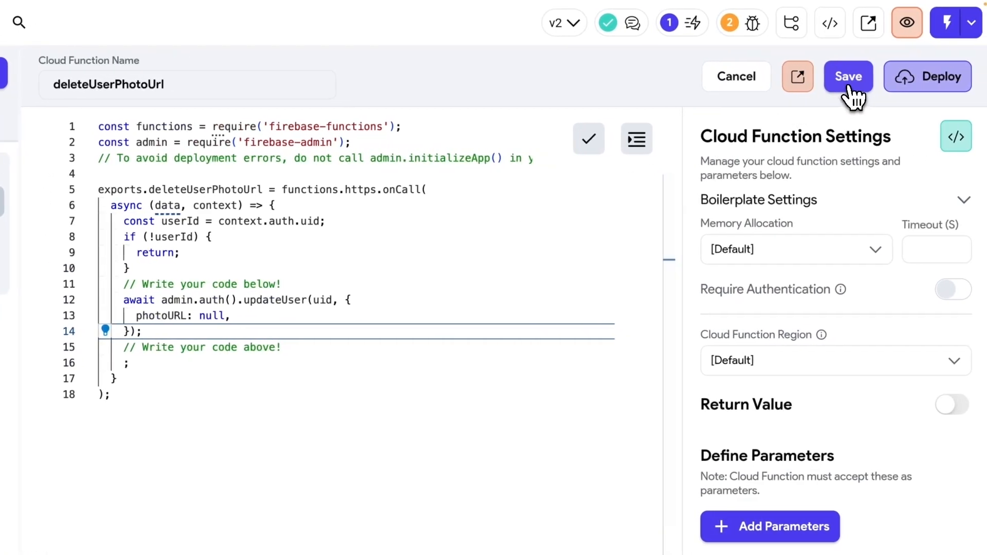
left_click(849, 88)
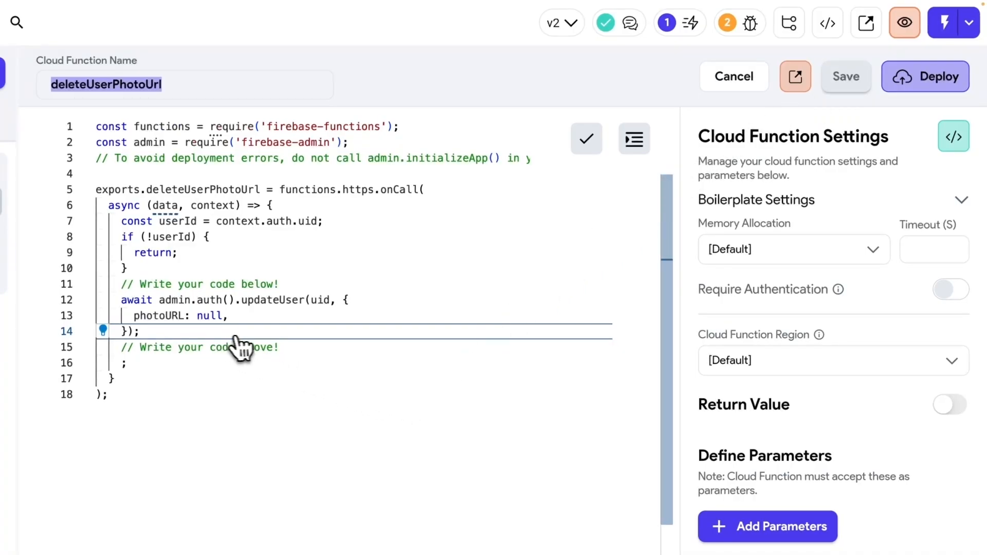
left_click(928, 82)
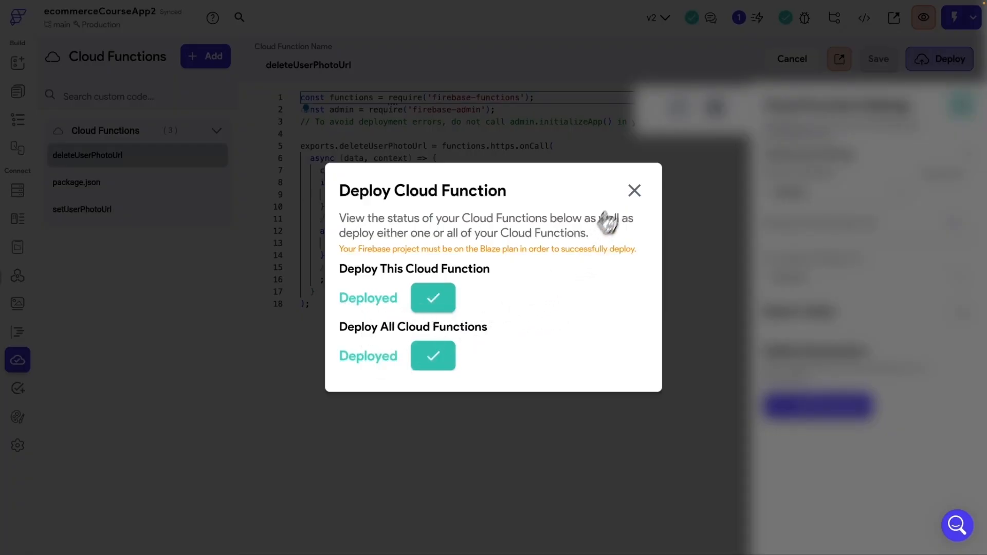
- Close the Deploy Cloud Function window once all functions show Deployed
left_click(635, 192)
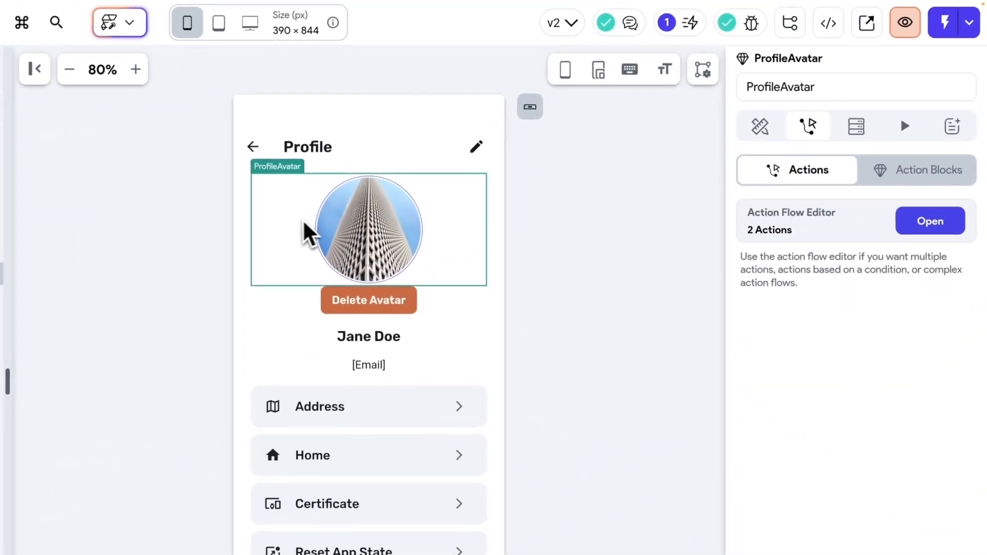
- Add a third action to ProfileAvatar's tap flow that calls the setUserPhotoUrl cloud function
left_click(928, 223)
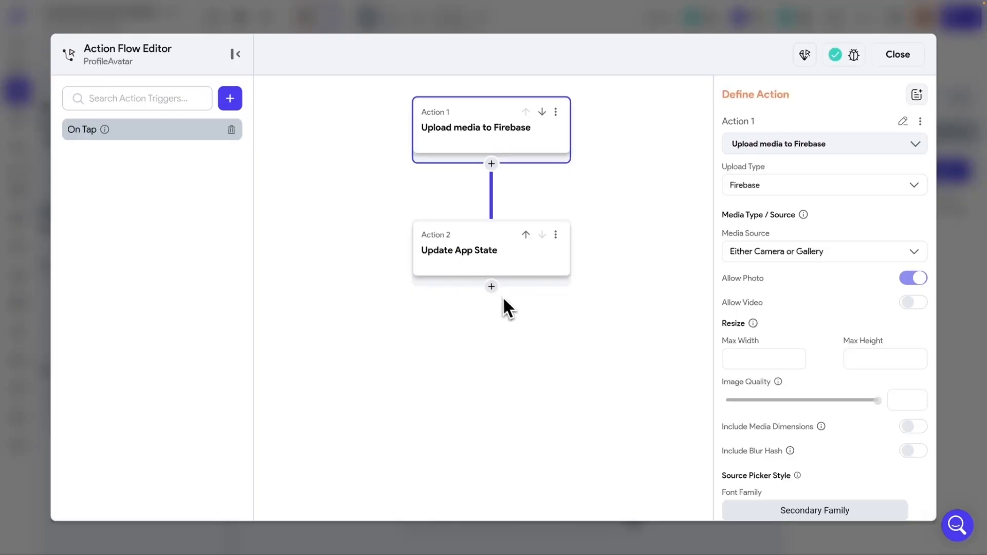
scroll(517, 304, "down", 1)
left_click(491, 259)
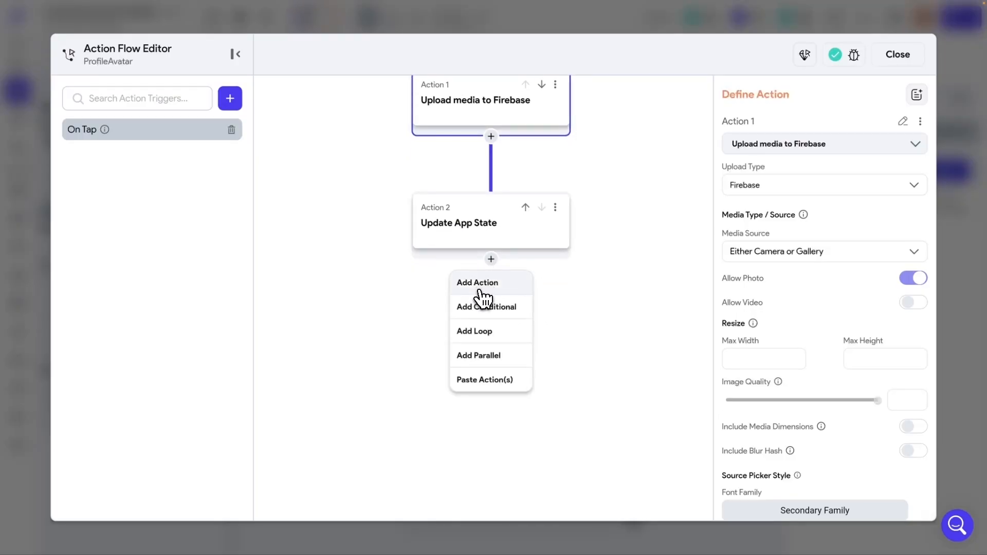
left_click(479, 286)
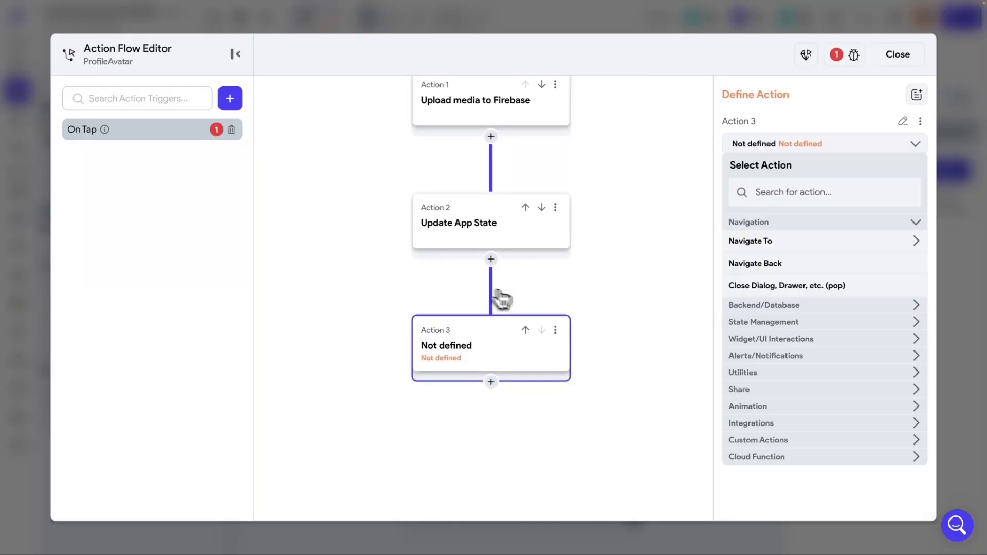
left_click(792, 198)
type("cloud")
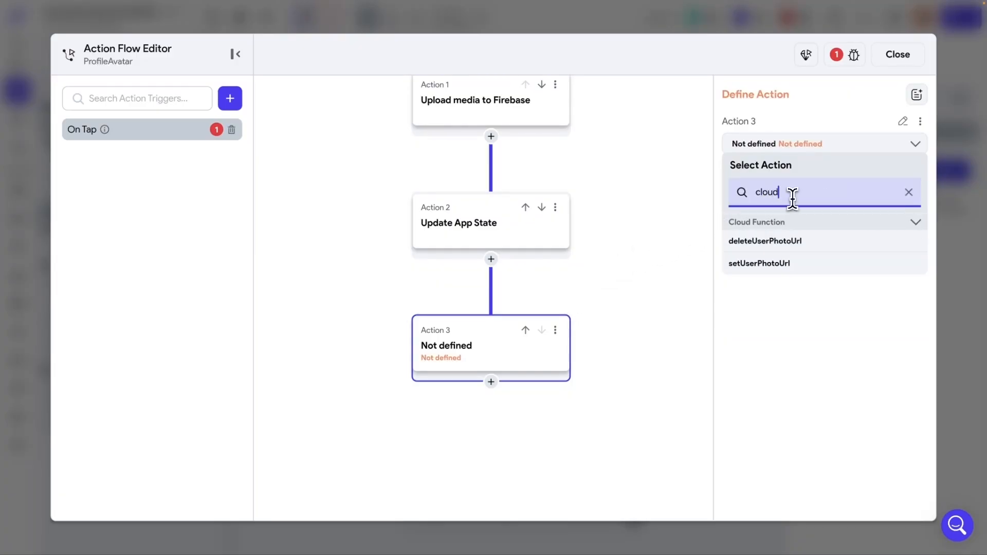
left_click(741, 266)
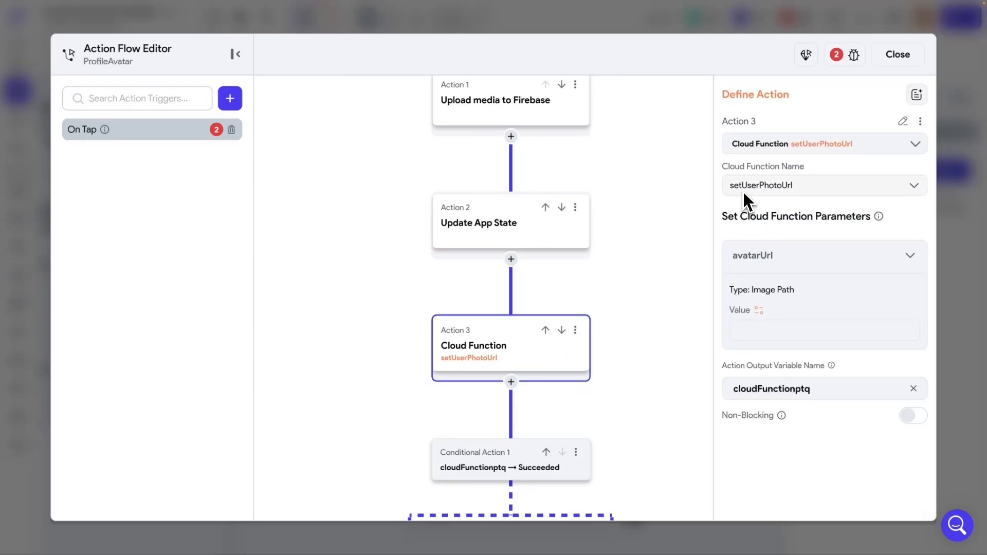
- Set the avatarUrl parameter to the widget state's Uploaded File URL
left_click(760, 310)
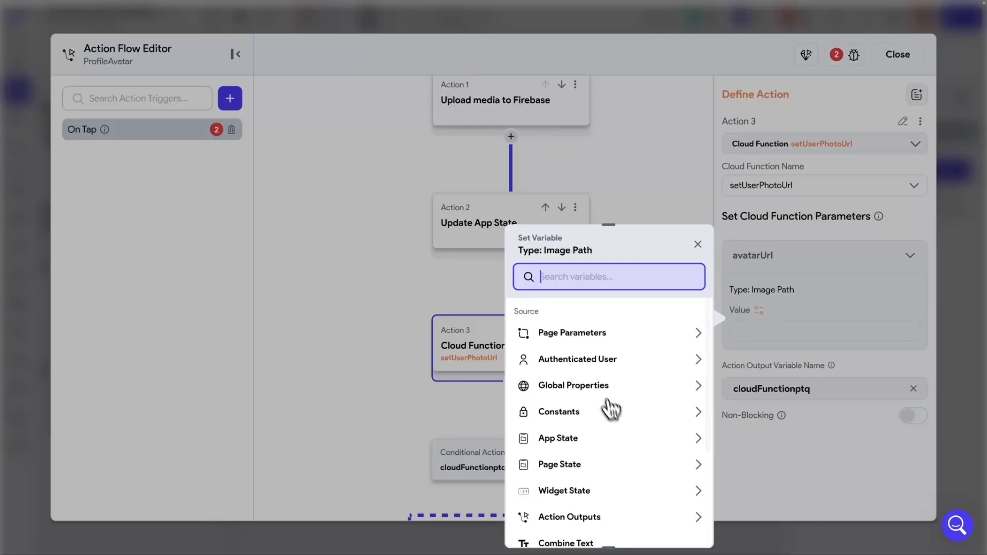
scroll(612, 412, "down", 3)
left_click(565, 405)
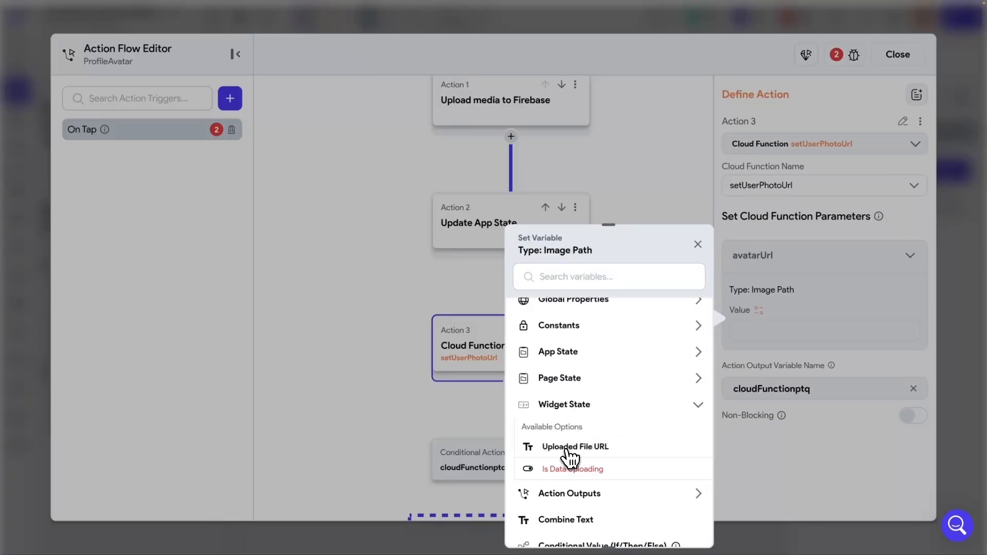
left_click(579, 448)
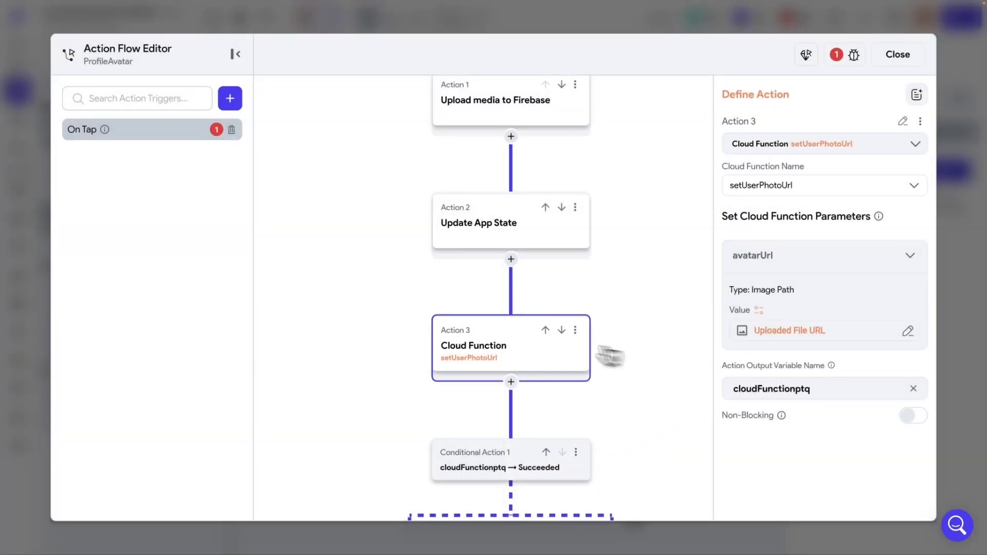
scroll(535, 349, "down", 2)
scroll(554, 342, "down", 3)
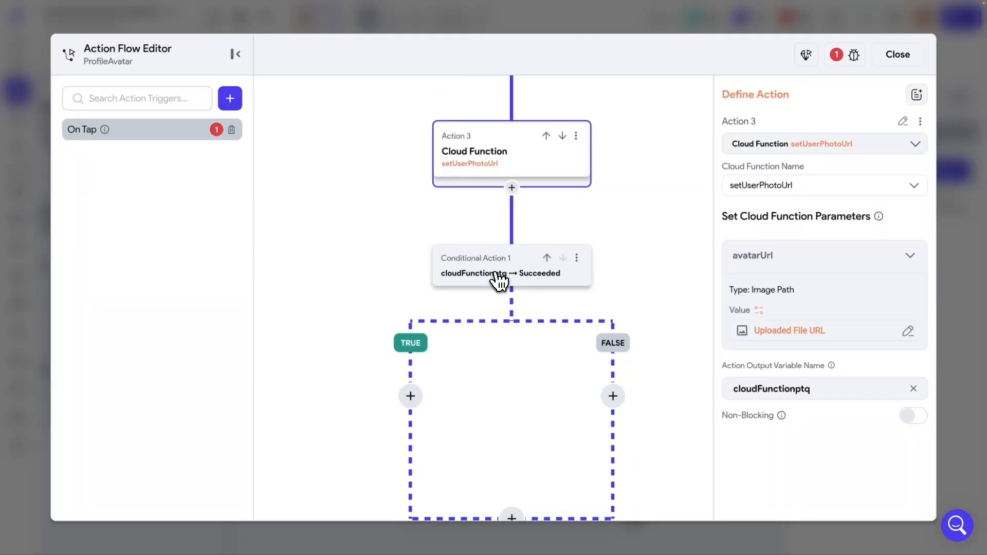
- Add a Show Snack Bar action reading 'Photo Updated' to the TRUE branch
scroll(505, 278, "down", 1)
scroll(505, 276, "right", 1)
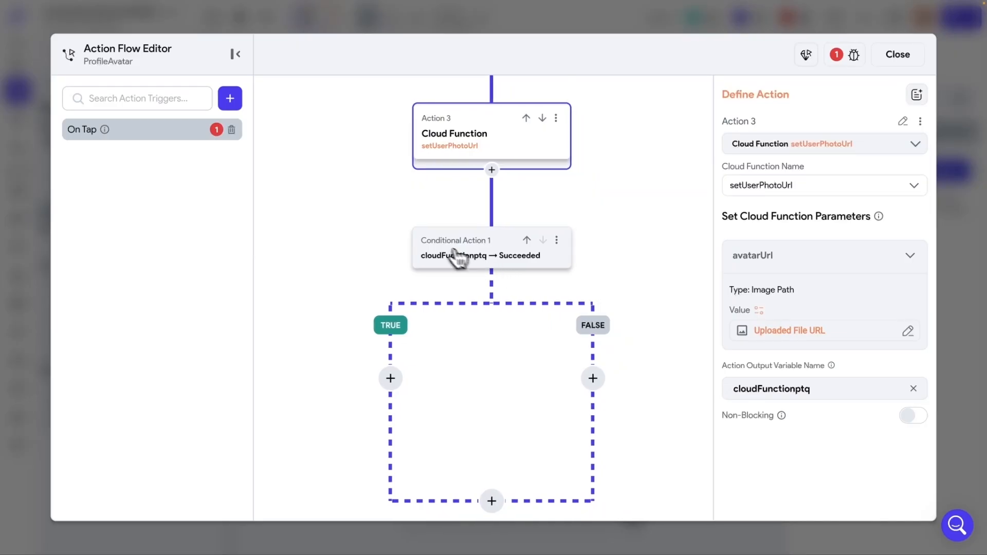
scroll(383, 242, "down", 2)
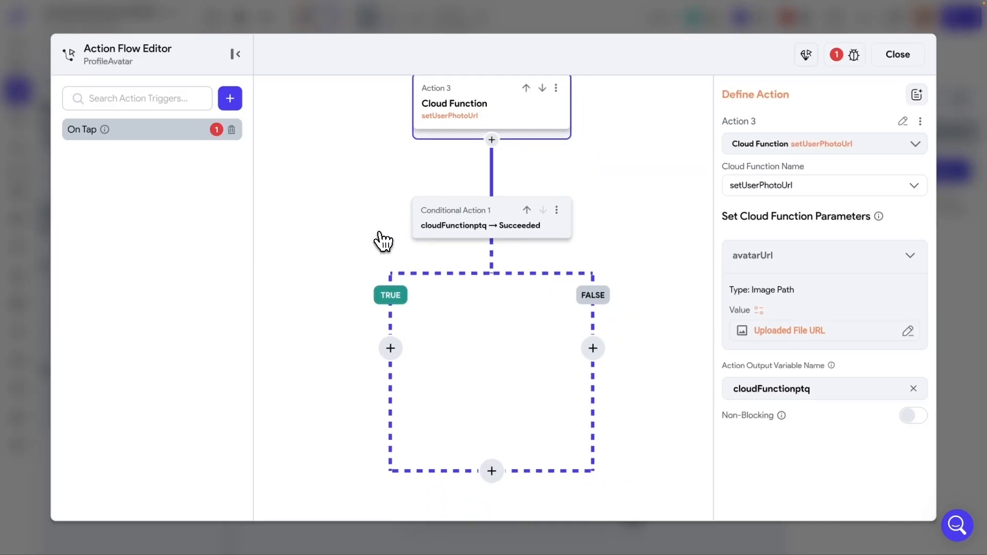
left_click(391, 348)
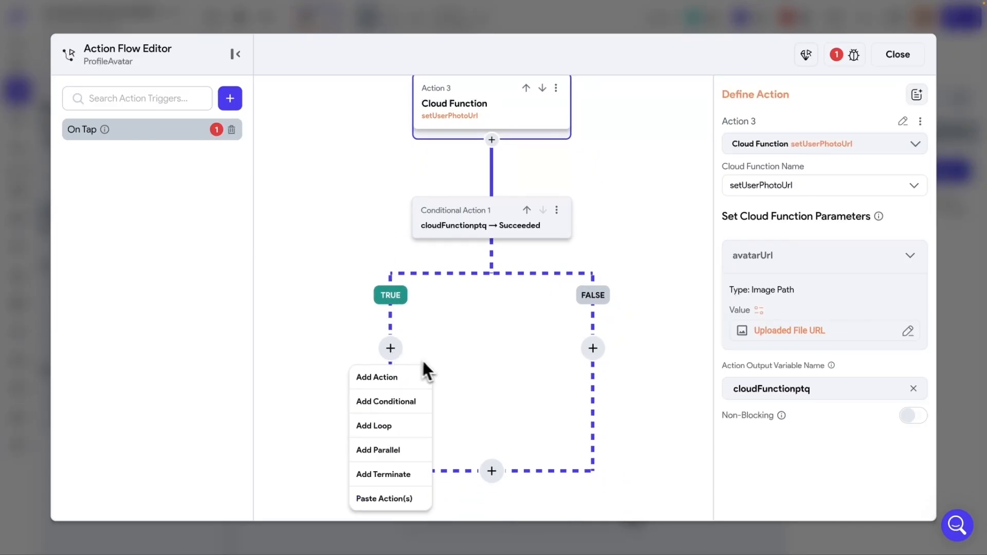
left_click(402, 379)
type("snack")
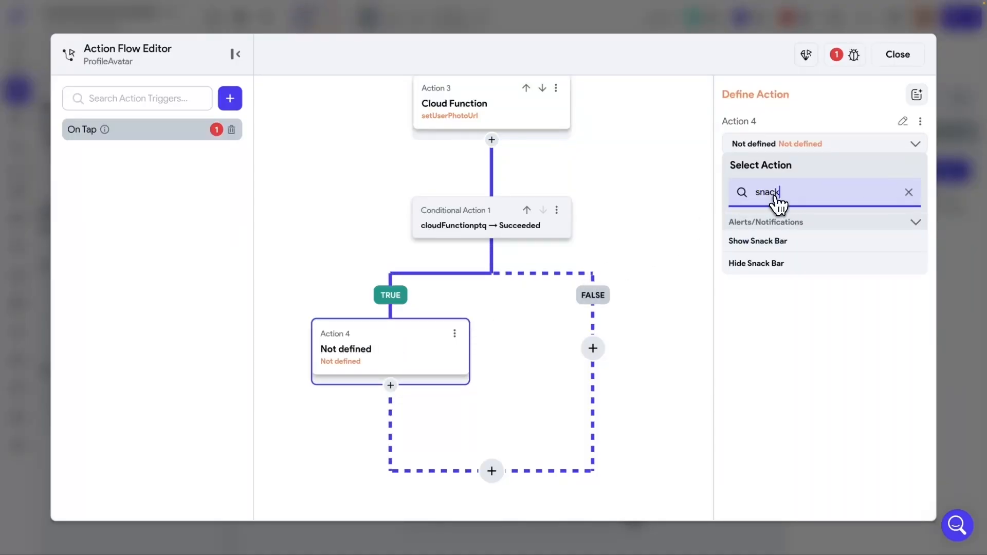
left_click(770, 241)
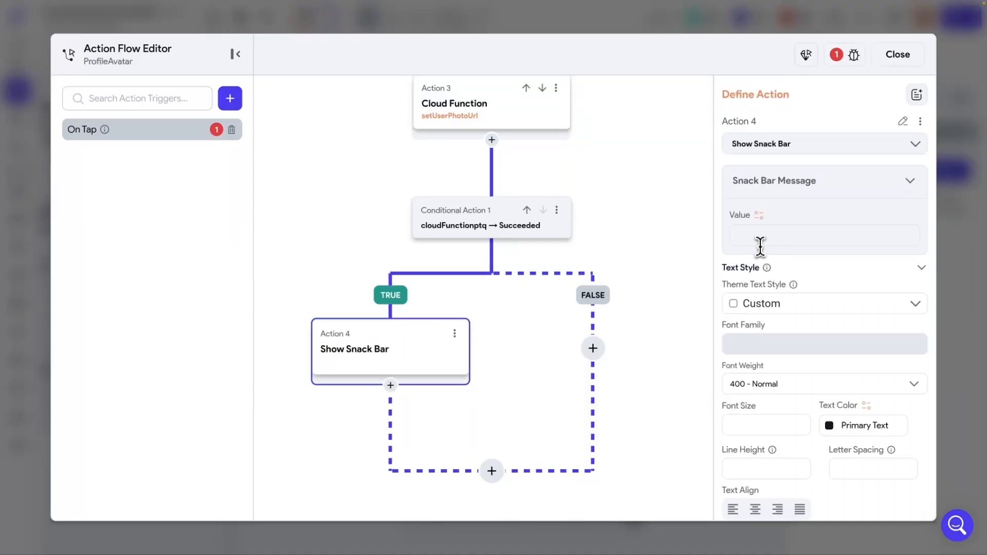
type("Photo Updated")
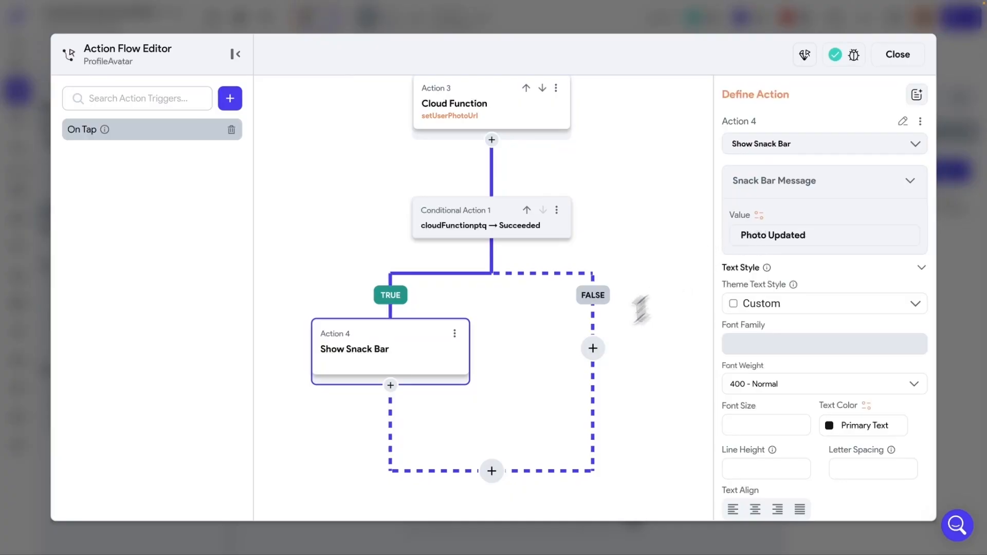
- Add an 'Error Updating Photo' snack bar to the FALSE branch and close the flow editor
left_click(593, 348)
left_click(591, 379)
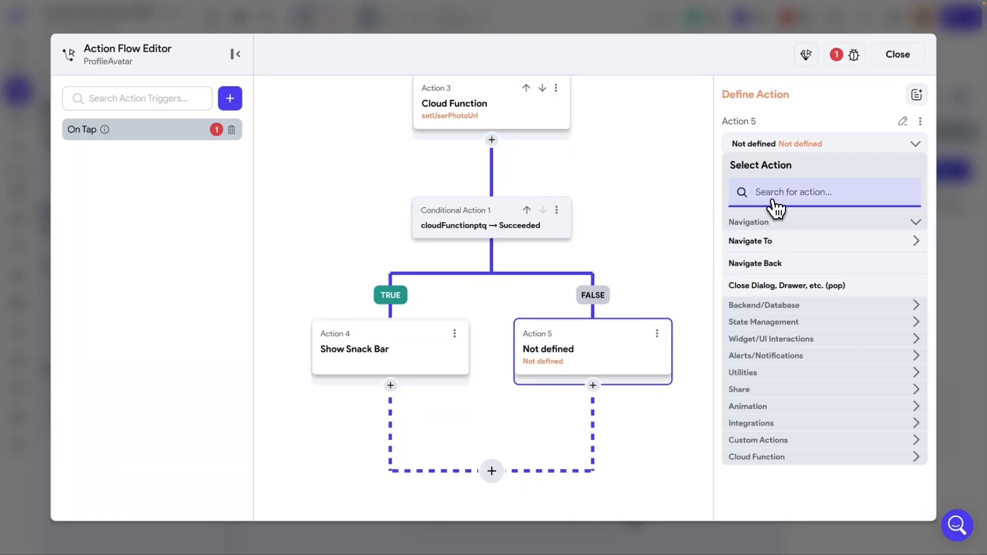
type("Snack")
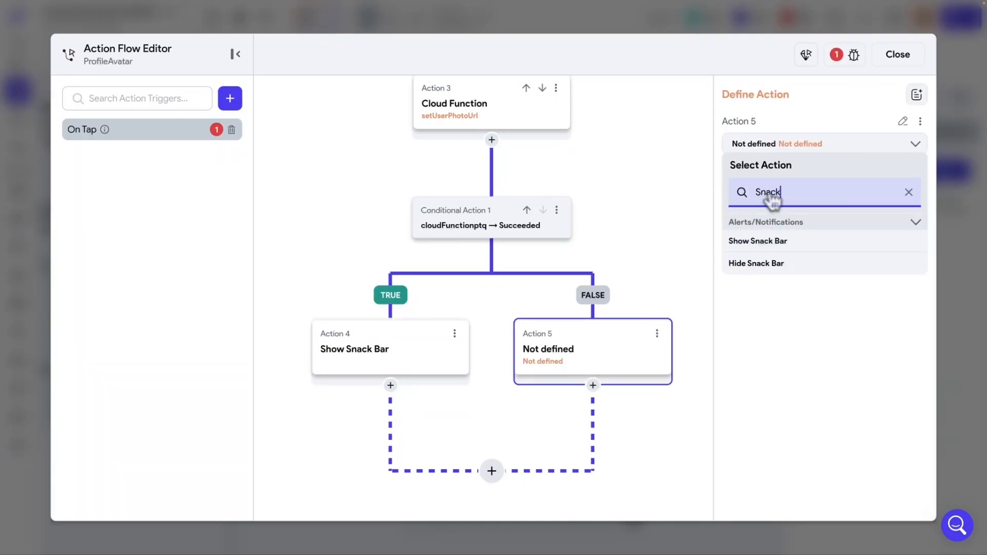
left_click(757, 240)
type("Error Updating Photo")
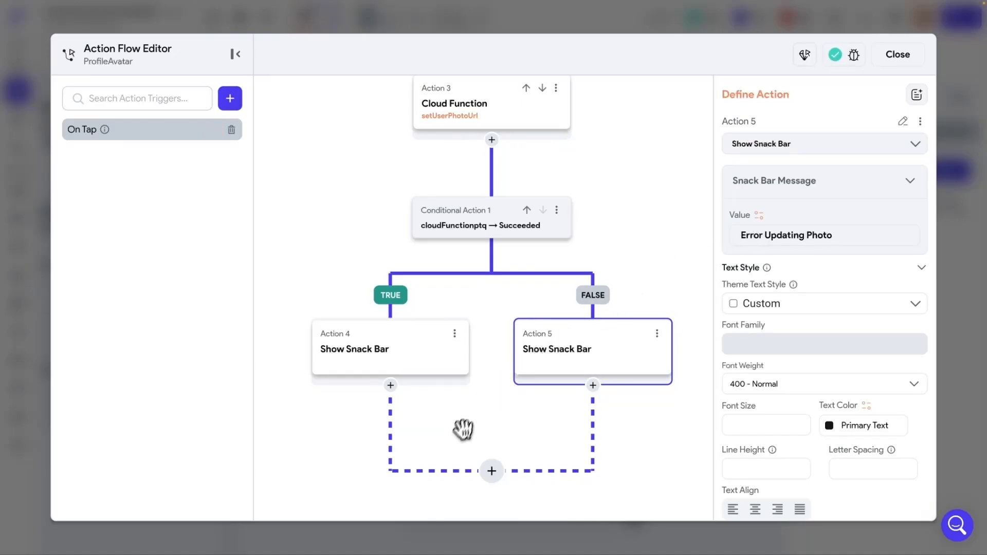
left_click(618, 438)
scroll(580, 315, "up", 3)
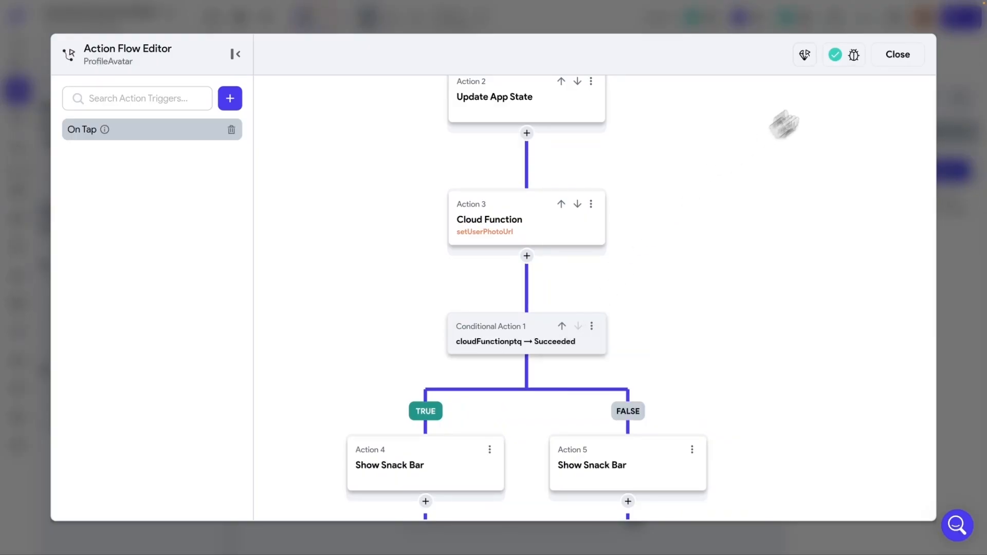
left_click(888, 62)
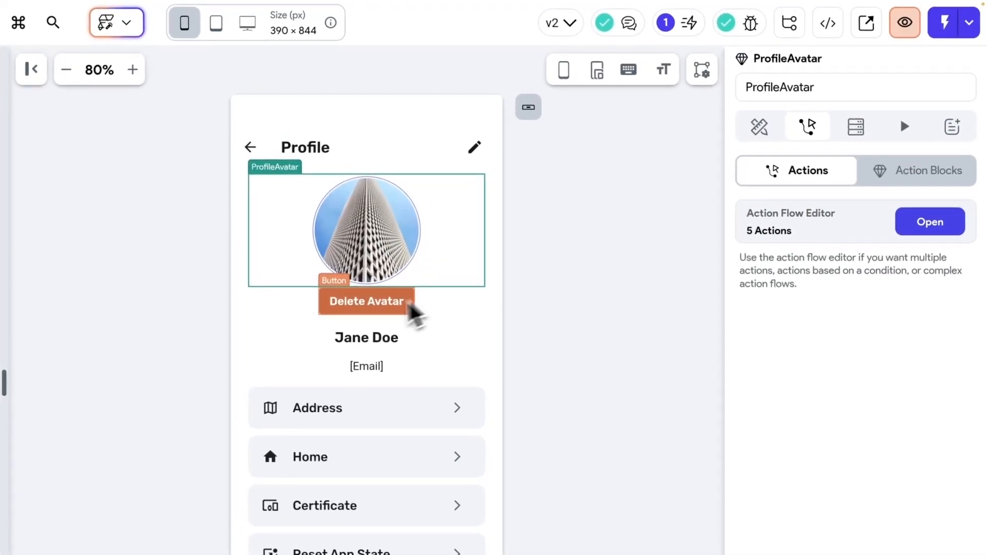
- In the Delete Avatar button's tap flow, add deleteUserPhotoUrl as Action 3 after Update App State
left_click(388, 308)
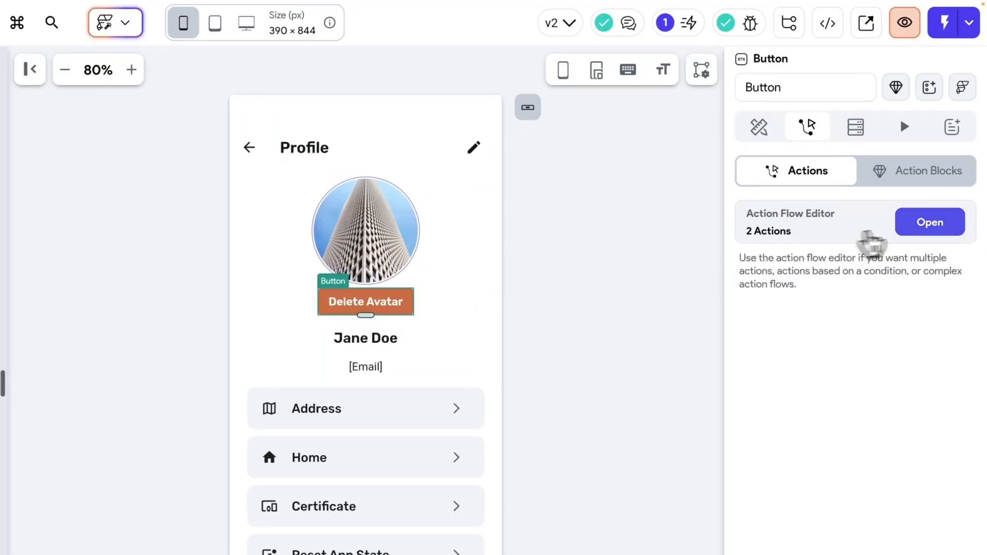
left_click(940, 227)
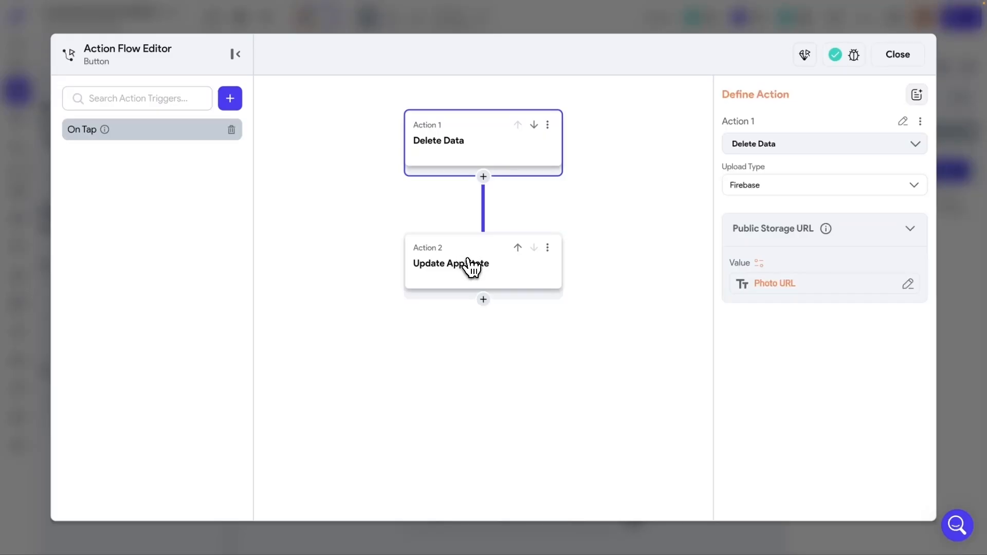
left_click(483, 300)
left_click(481, 331)
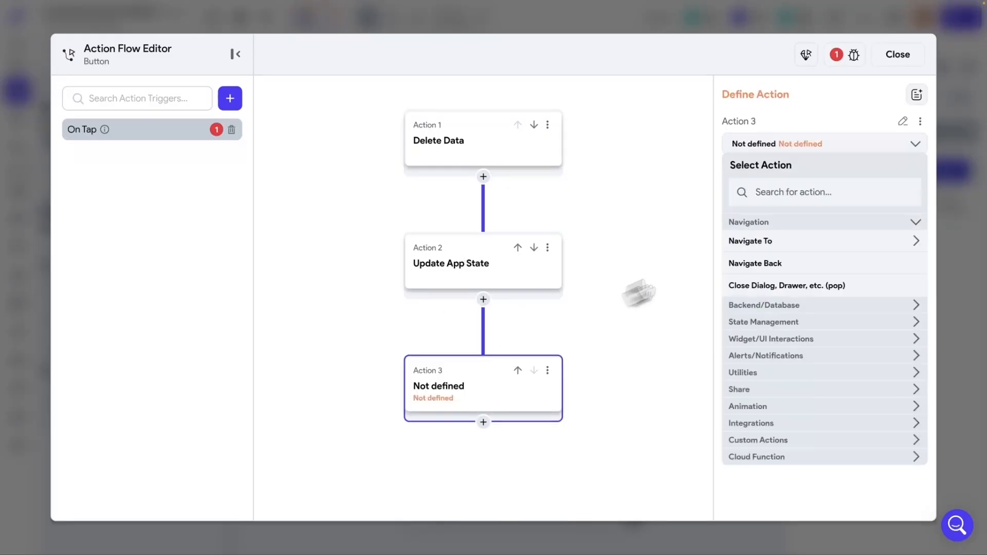
left_click(780, 192)
type("cp")
key("BackSpace")
type("loud")
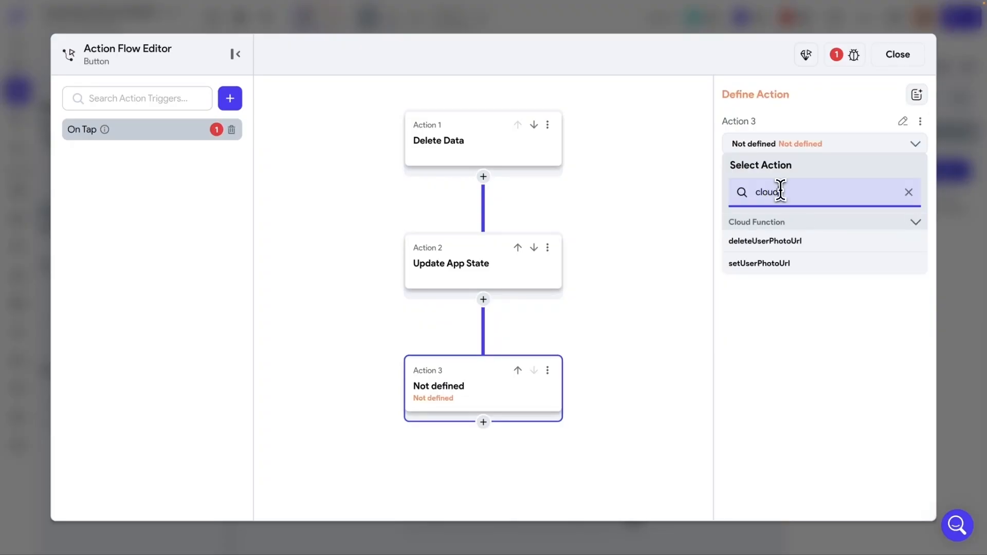
left_click(771, 241)
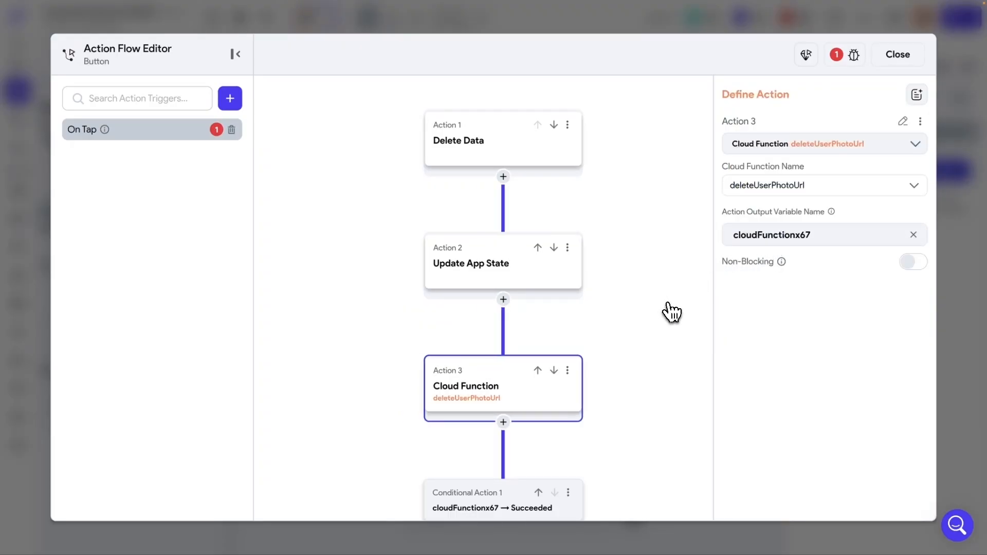
scroll(662, 316, "down", 3)
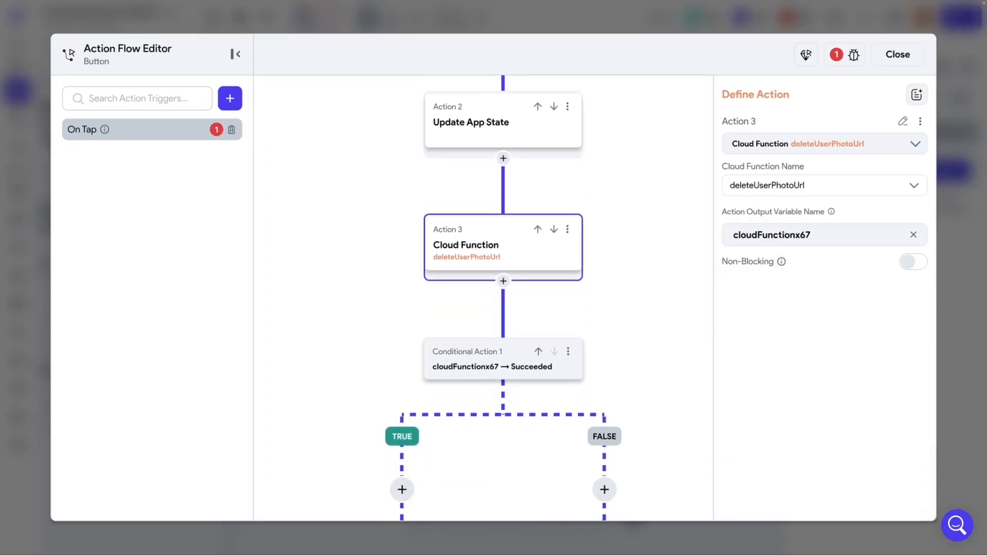
scroll(657, 315, "down", 3)
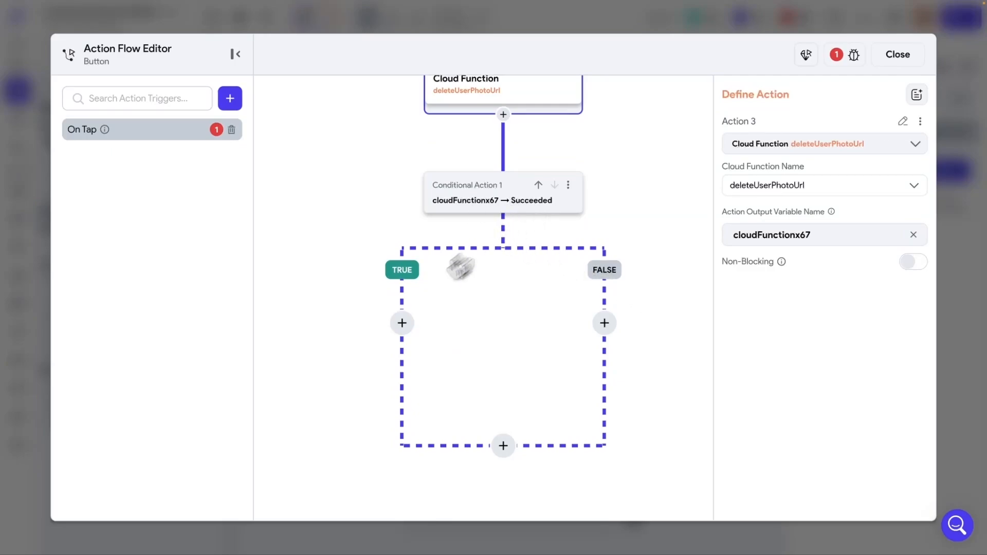
- Add a 'Photo Deleted' Show Snack Bar action to the TRUE branch
left_click(403, 323)
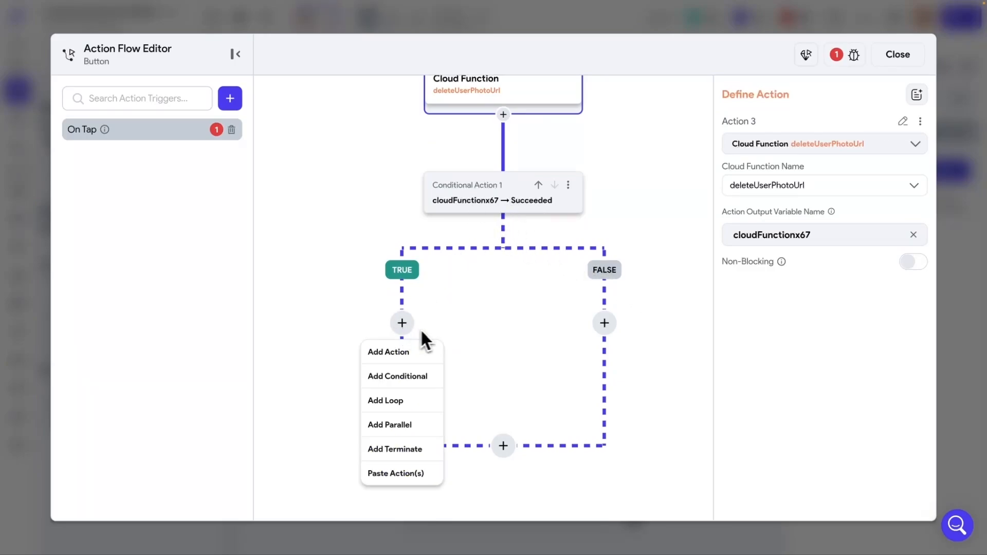
left_click(400, 358)
type("Snack")
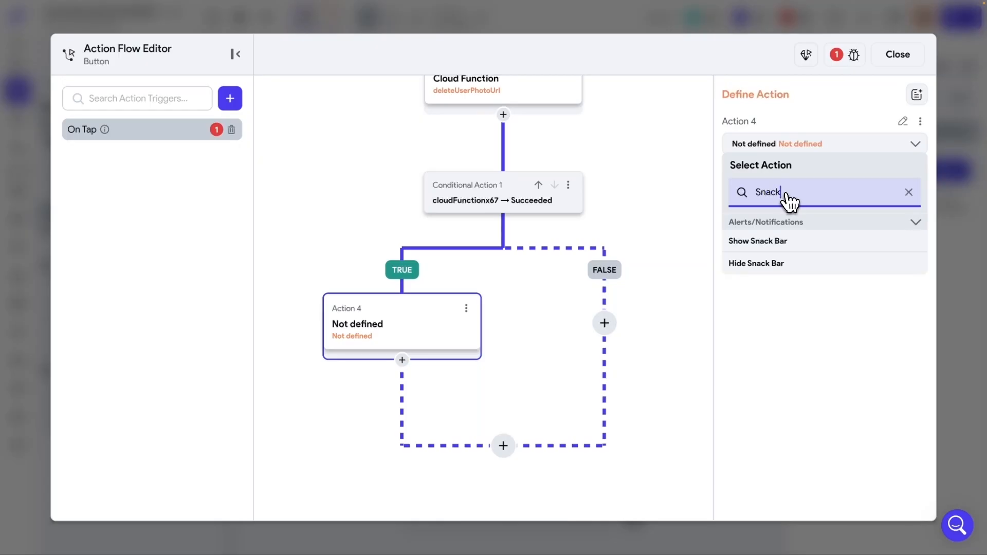
left_click(755, 244)
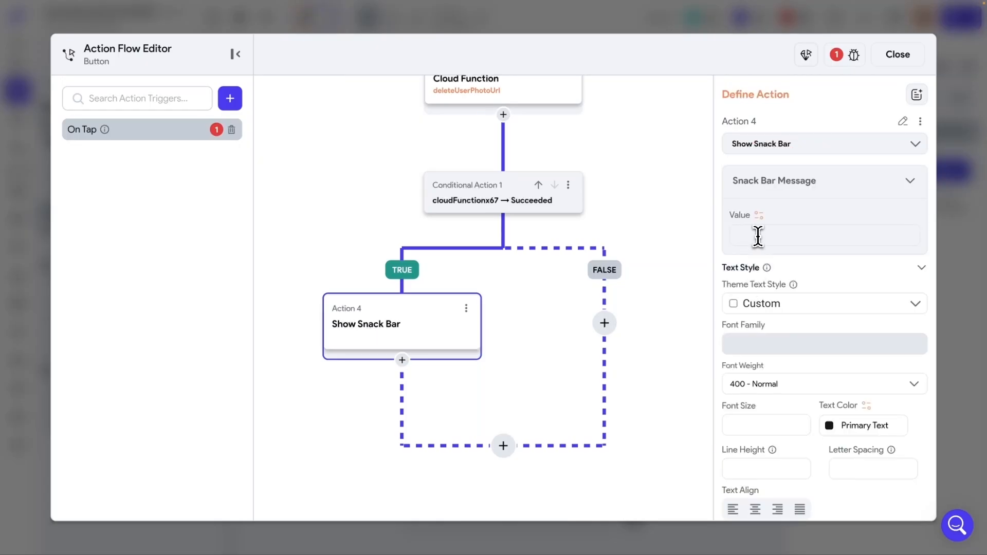
left_click(758, 236)
type("Ph")
- Add an 'Error Deleting' snack bar to the FALSE branch and close the flow editor
left_click(607, 327)
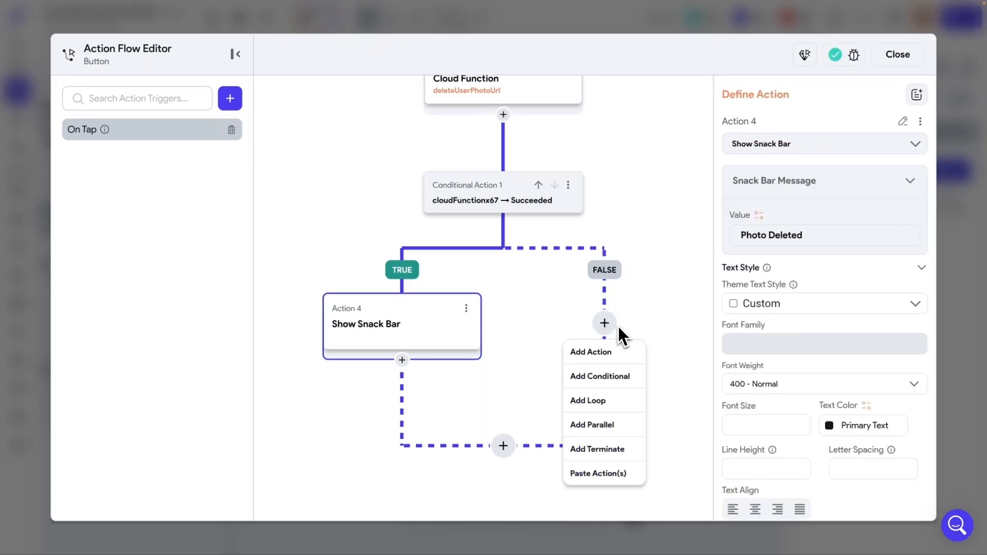
left_click(605, 355)
type("S")
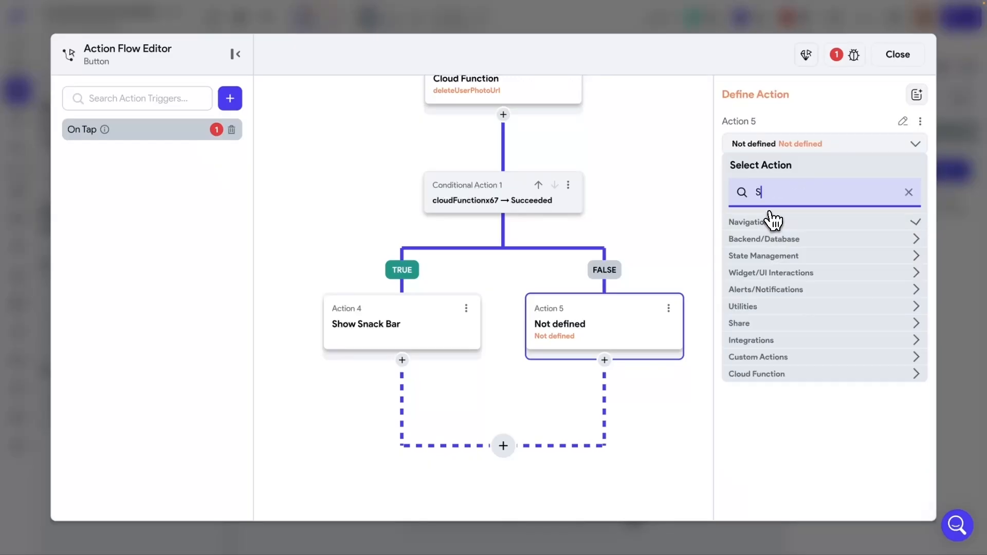
type("nack")
left_click(761, 242)
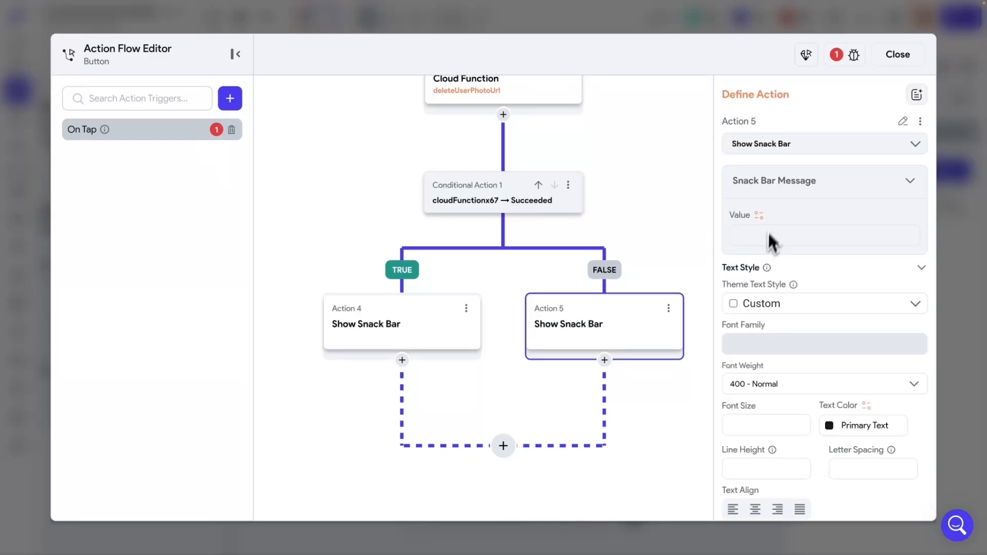
left_click(761, 236)
type("Error")
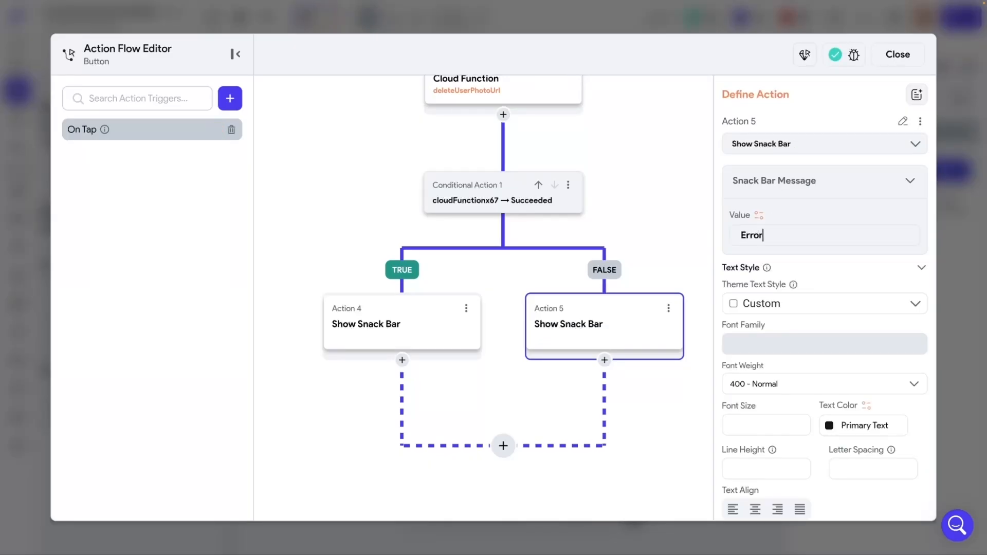
type(" Deleting")
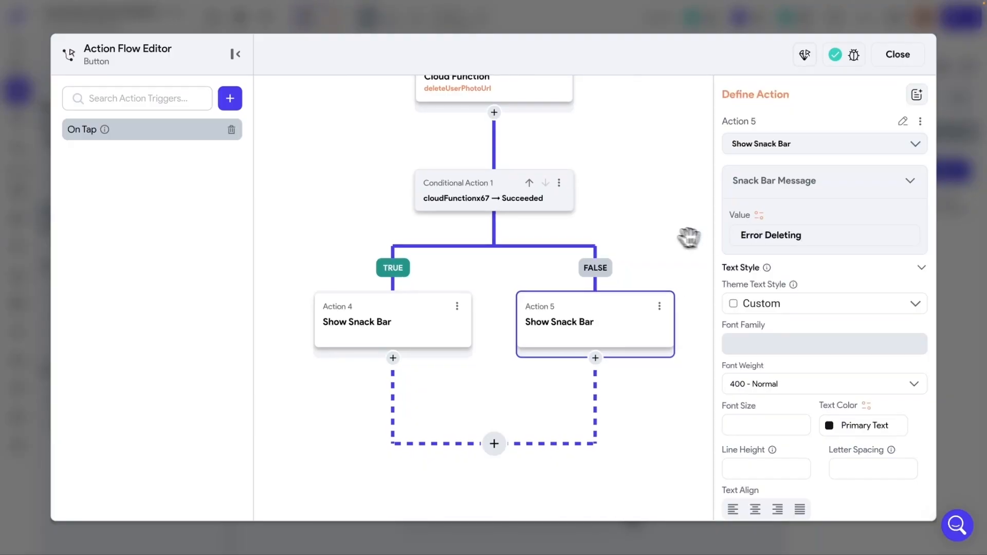
left_click_drag(648, 229, 617, 276)
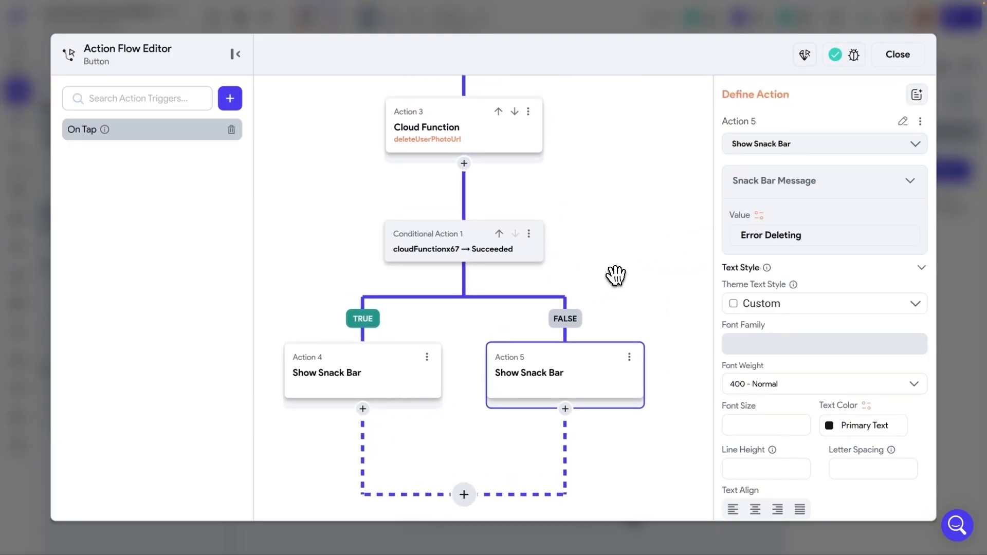
left_click(906, 58)
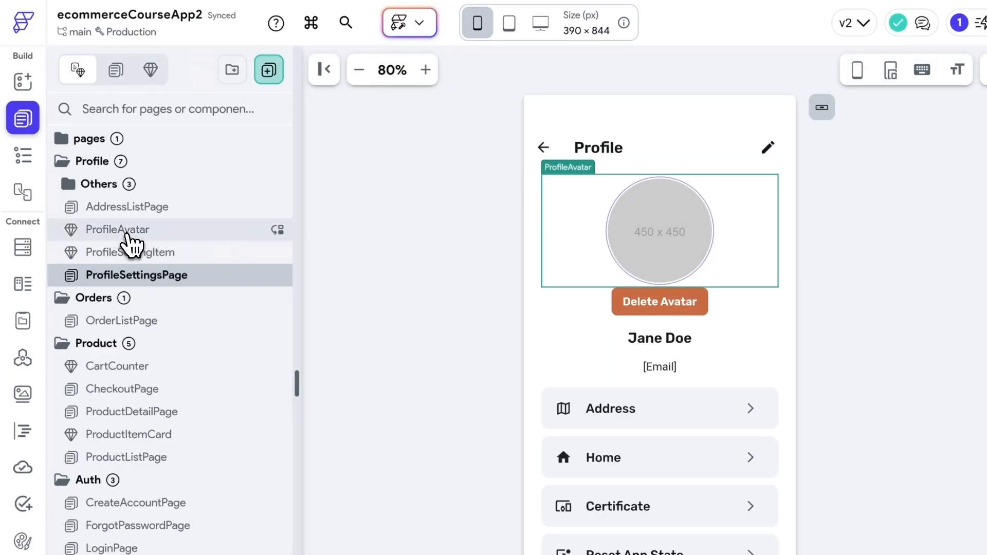
left_click(129, 229)
left_click(478, 293)
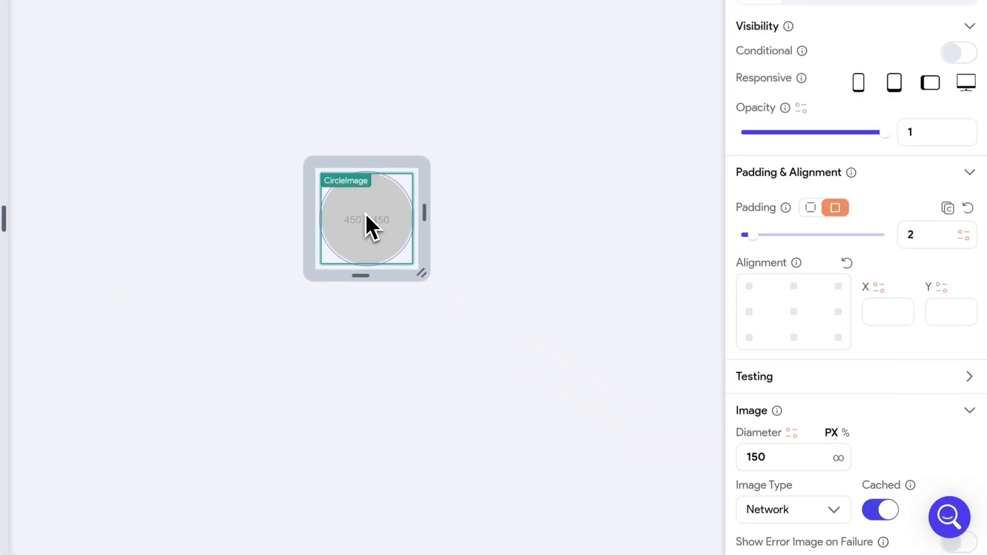
scroll(894, 370, "down", 5)
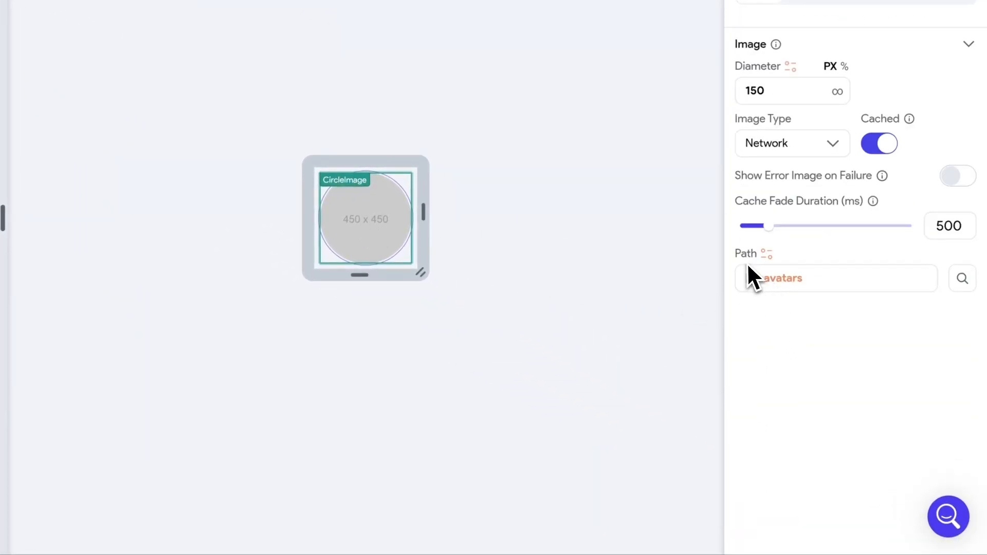
left_click(782, 283)
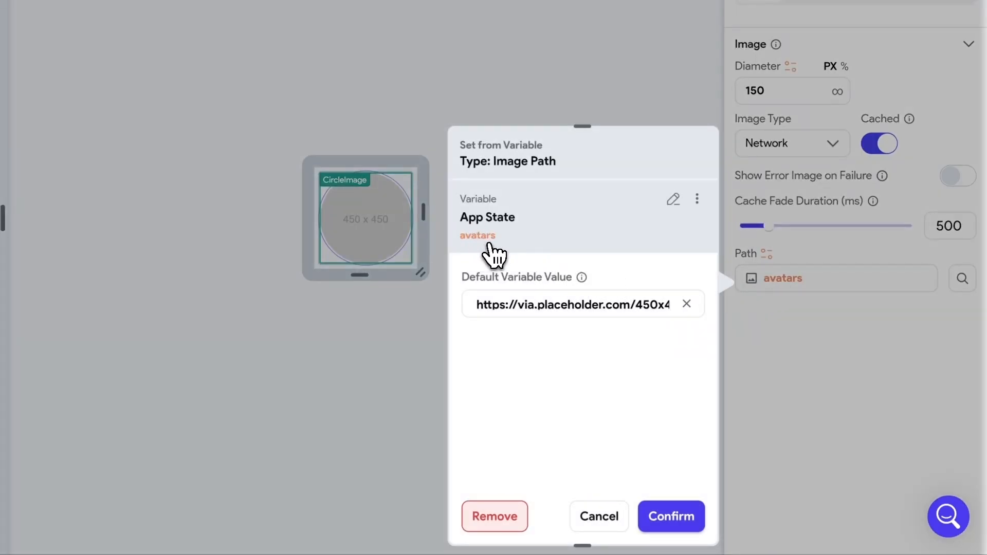
left_click(599, 517)
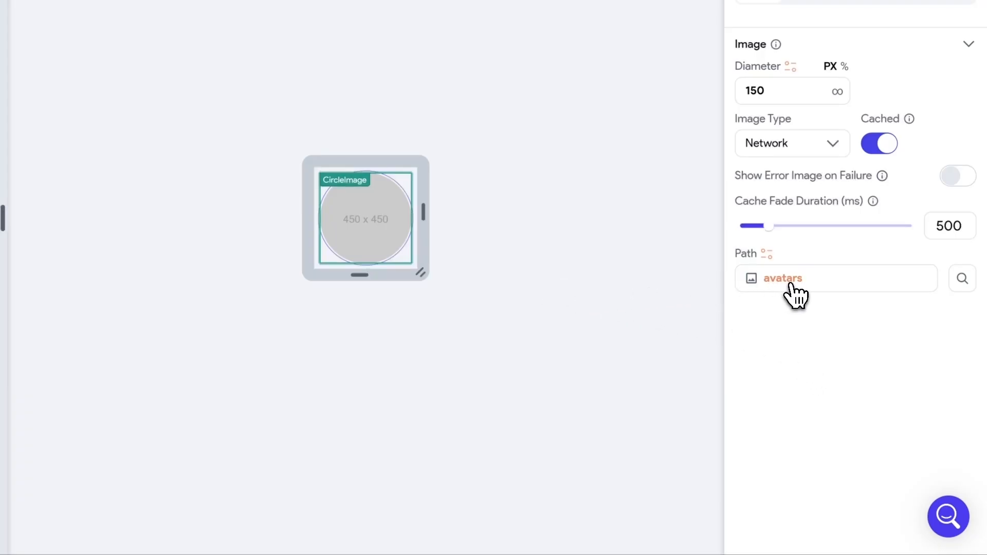
scroll(787, 299, "up", 4)
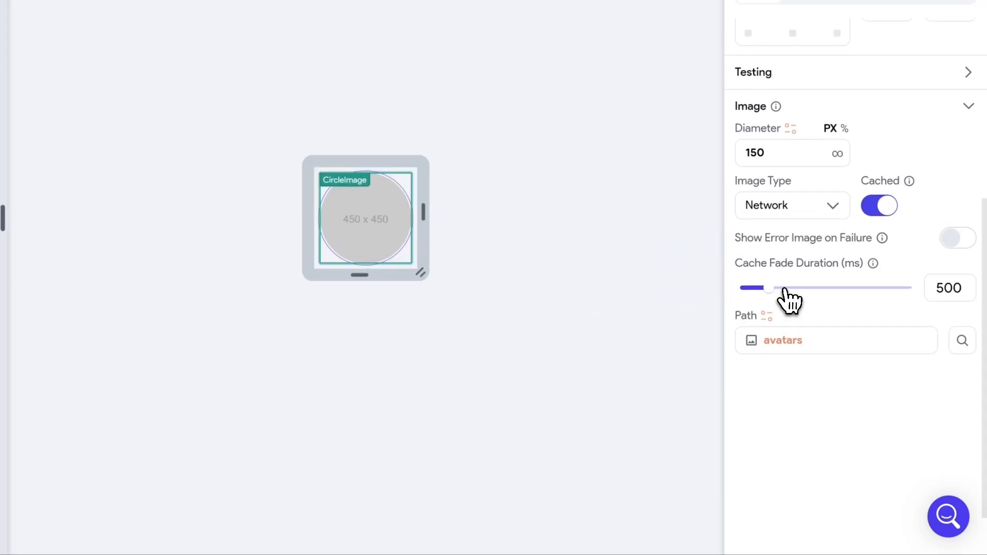
scroll(781, 319, "up", 3)
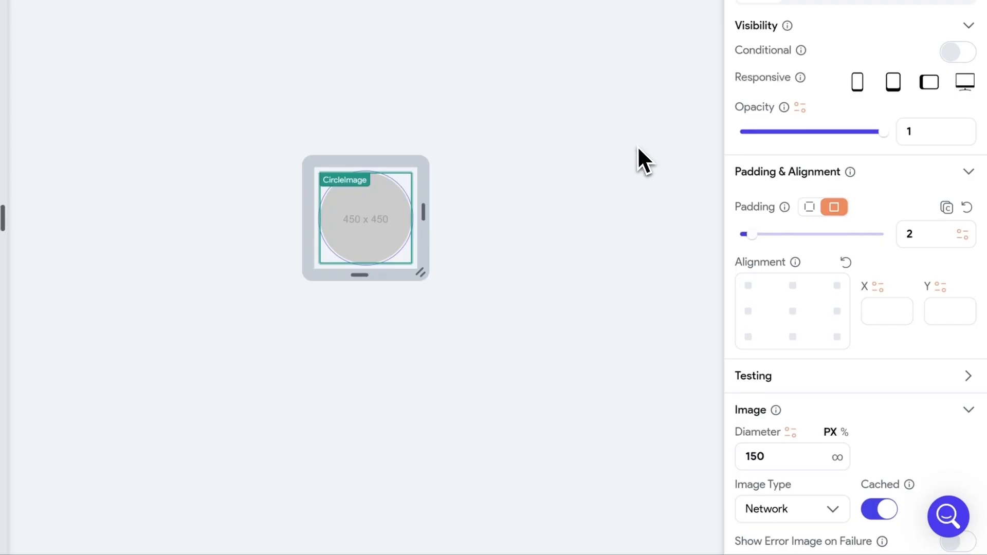
left_click(559, 156)
left_click(397, 214)
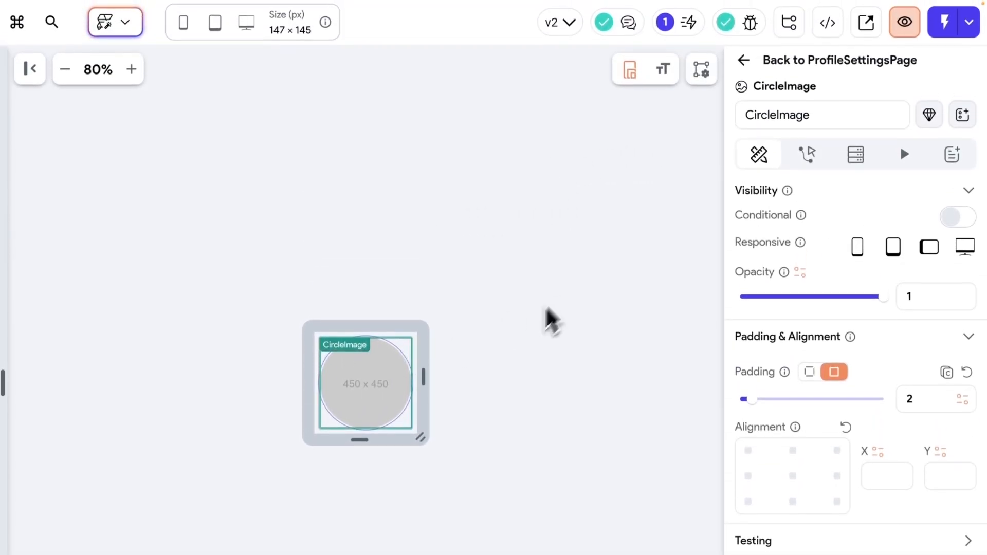
- Add an Update App State action to ProfileAvatar's On Initialization flow
left_click(584, 340)
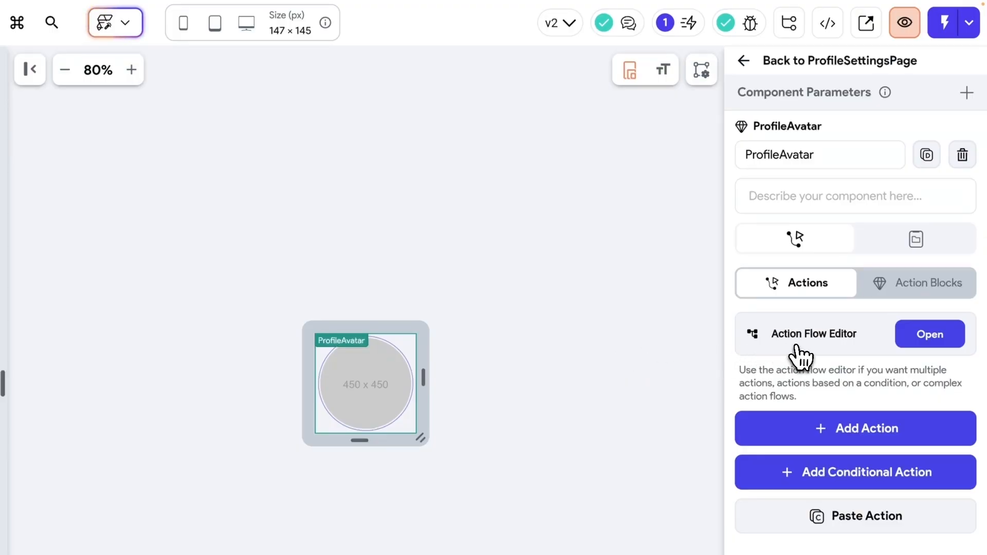
left_click(934, 340)
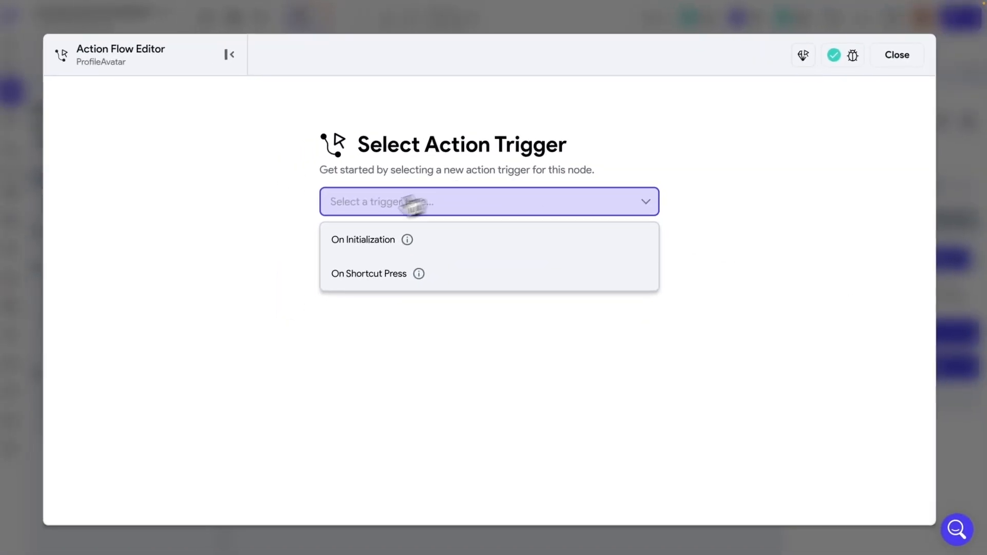
left_click(375, 241)
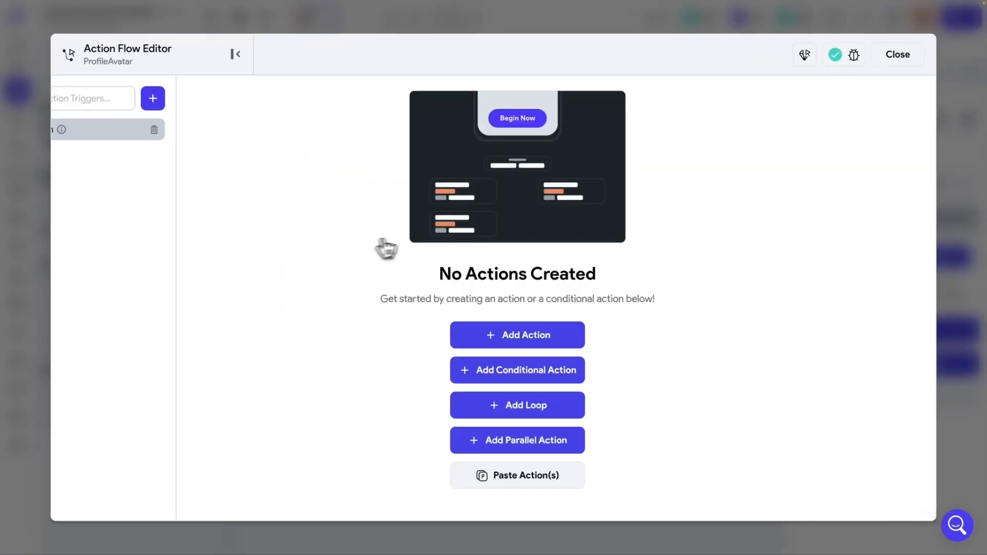
left_click(600, 341)
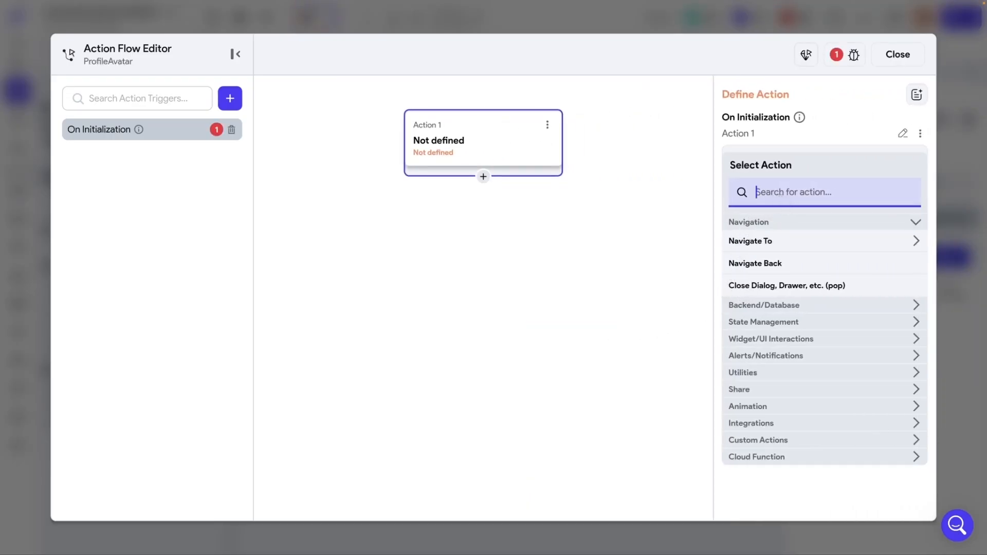
type("update")
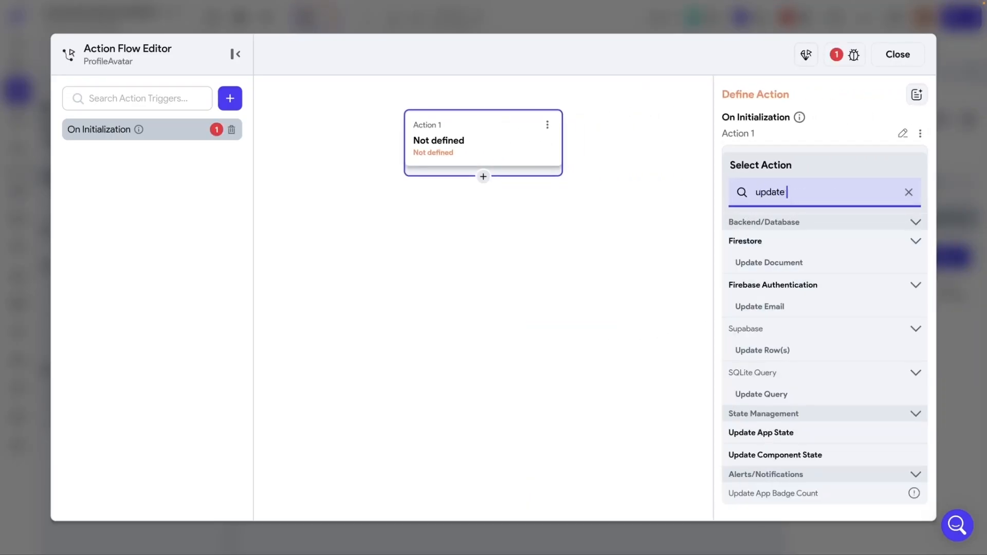
type(" app")
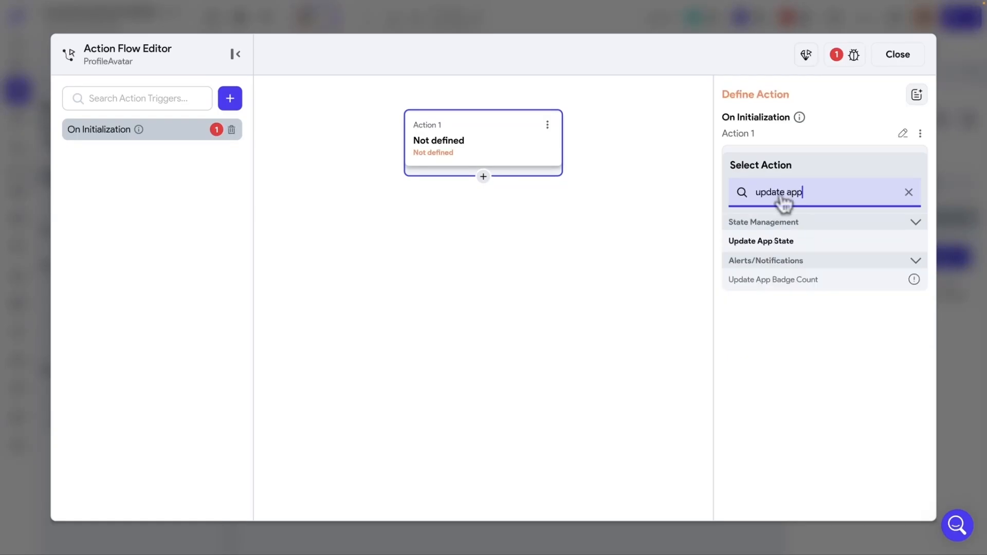
left_click(758, 238)
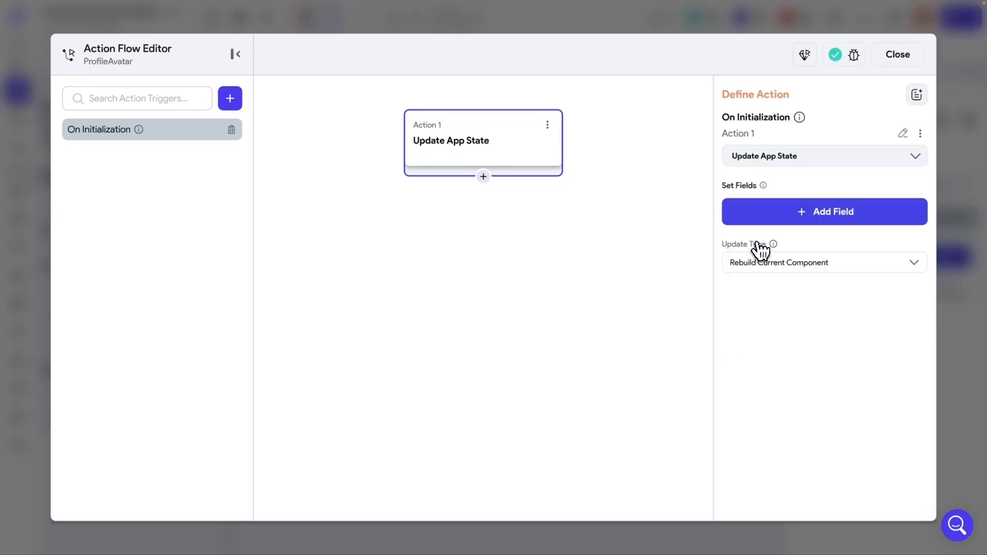
- Set the avatars field to Authenticated User > Photo URL and close the editor
left_click(825, 220)
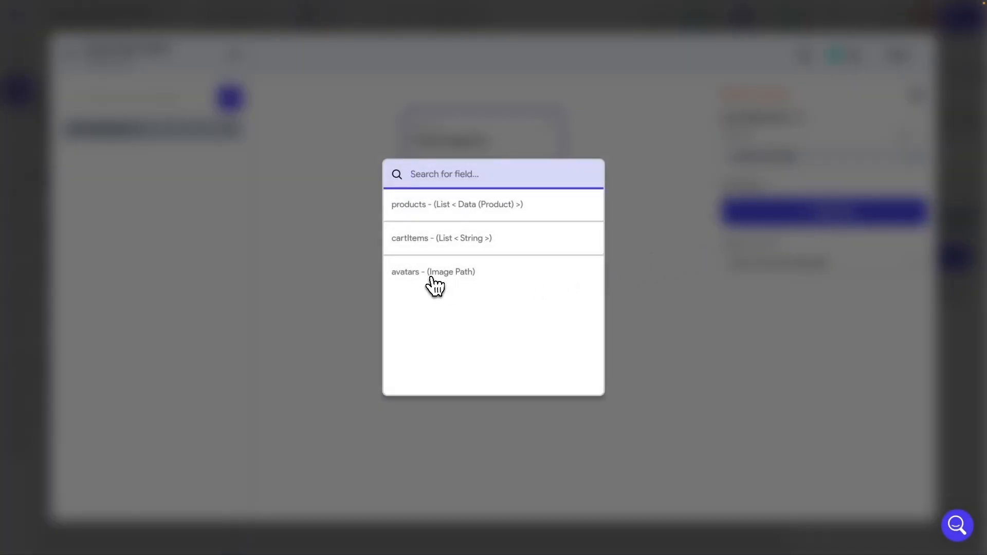
left_click(413, 280)
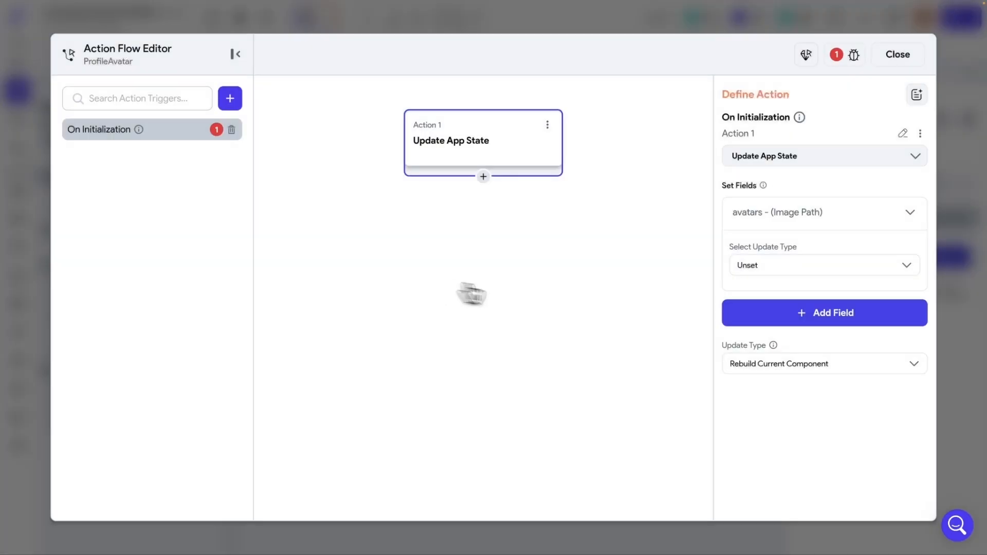
left_click(775, 265)
left_click(765, 304)
left_click(776, 307)
left_click(575, 364)
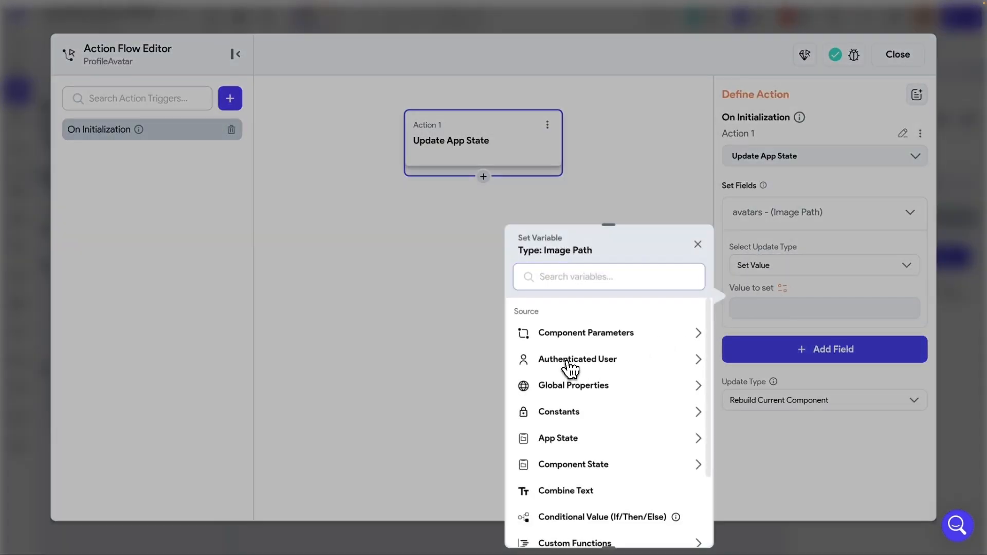
left_click(565, 469)
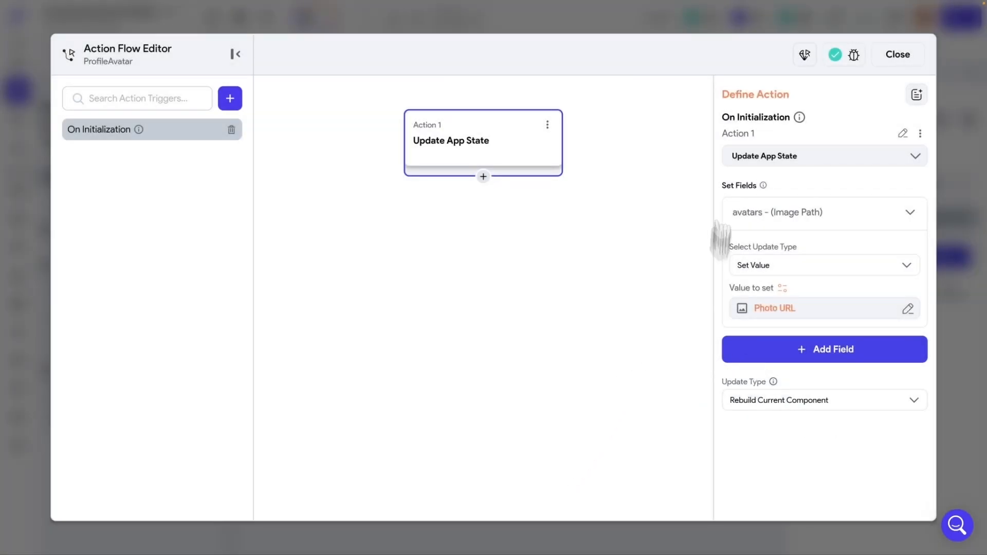
left_click(898, 54)
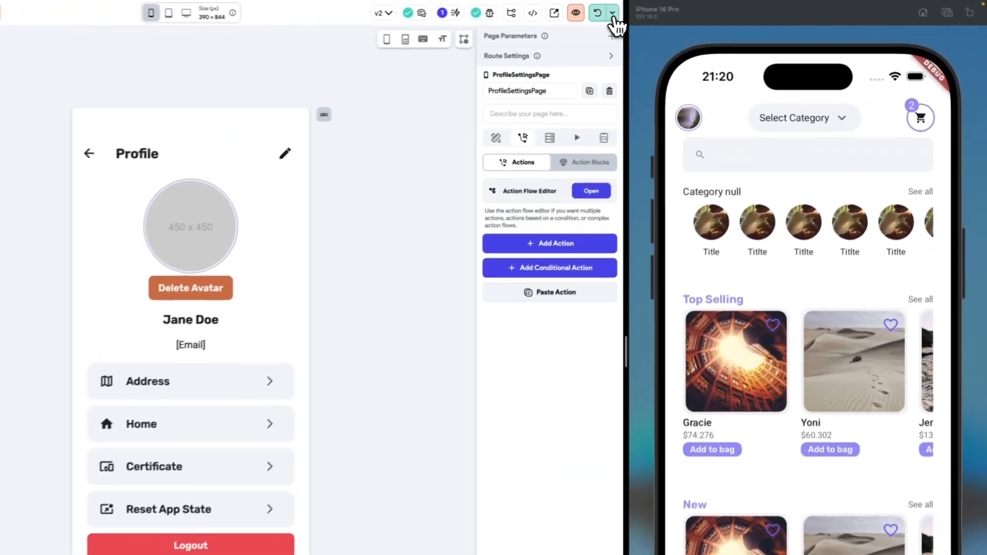
- Reload the app on the iPhone 16 Pro simulator
left_click(603, 14)
left_click(577, 132)
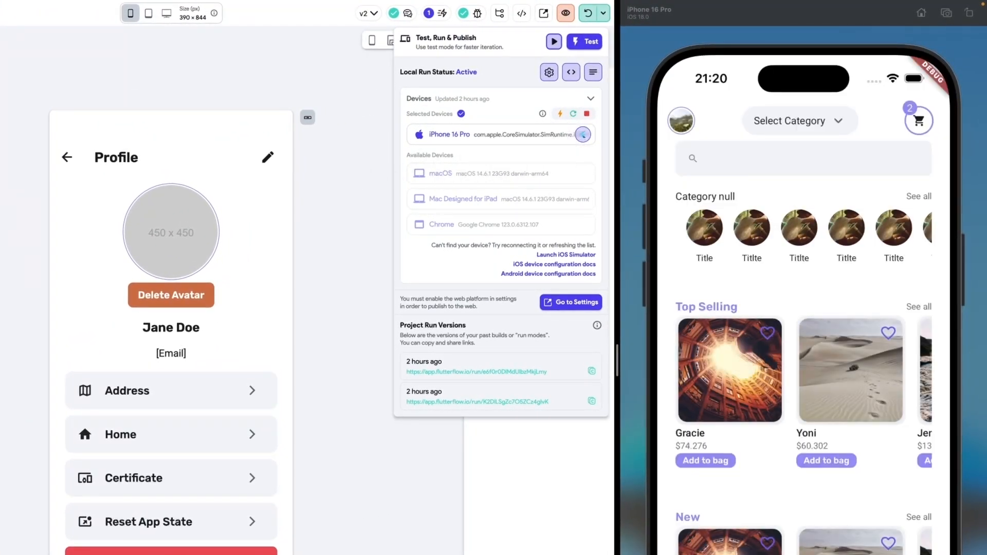
left_click(369, 177)
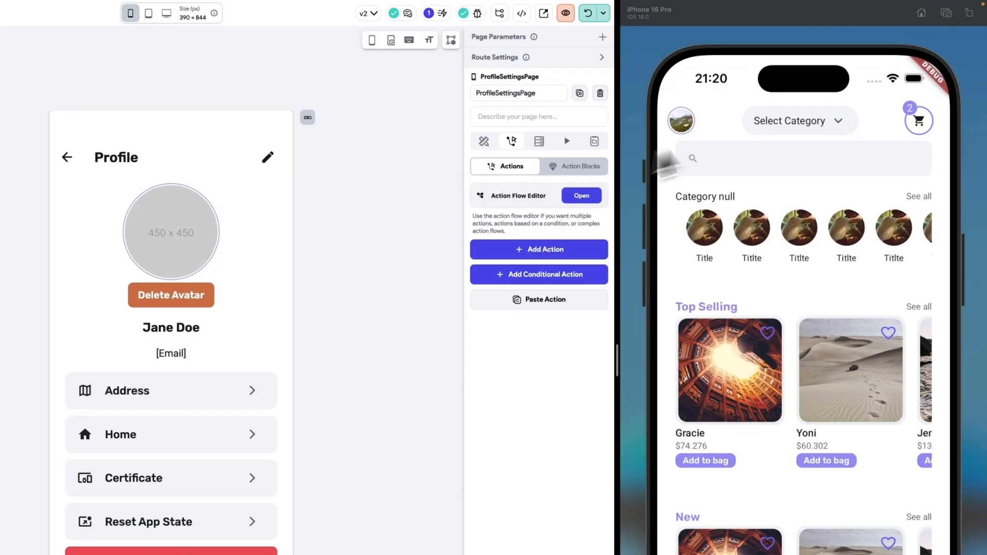
- On the Profile page, delete the avatar photo and log out
left_click(685, 131)
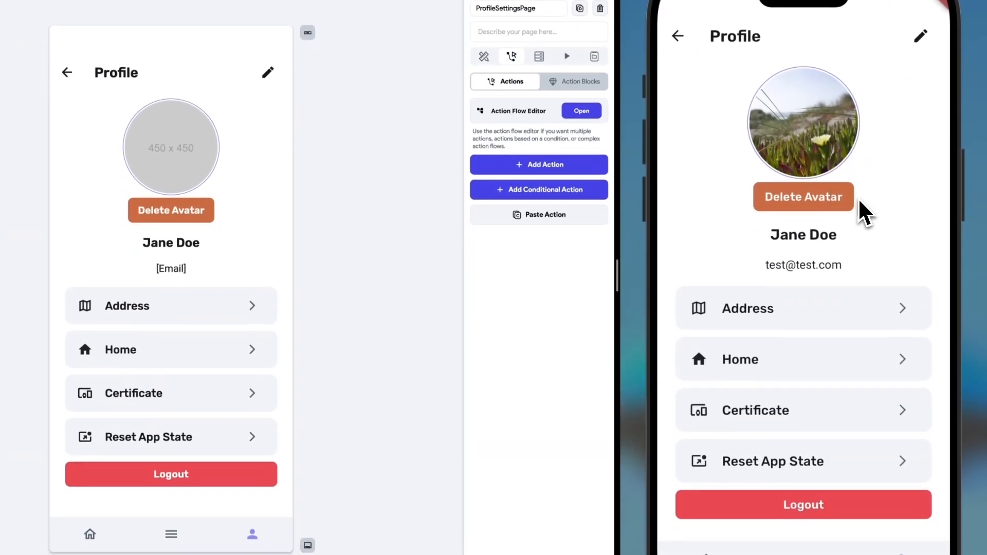
left_click(812, 203)
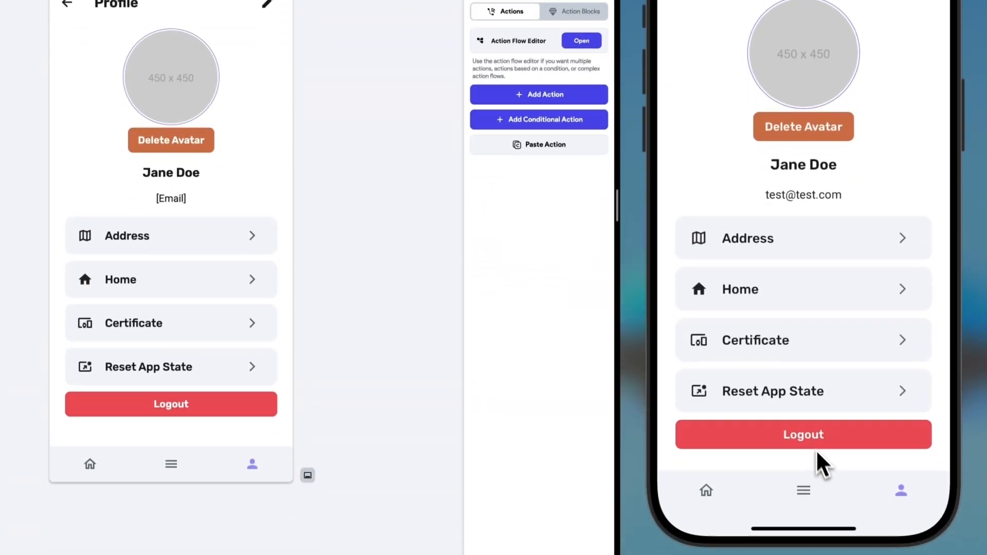
left_click(809, 437)
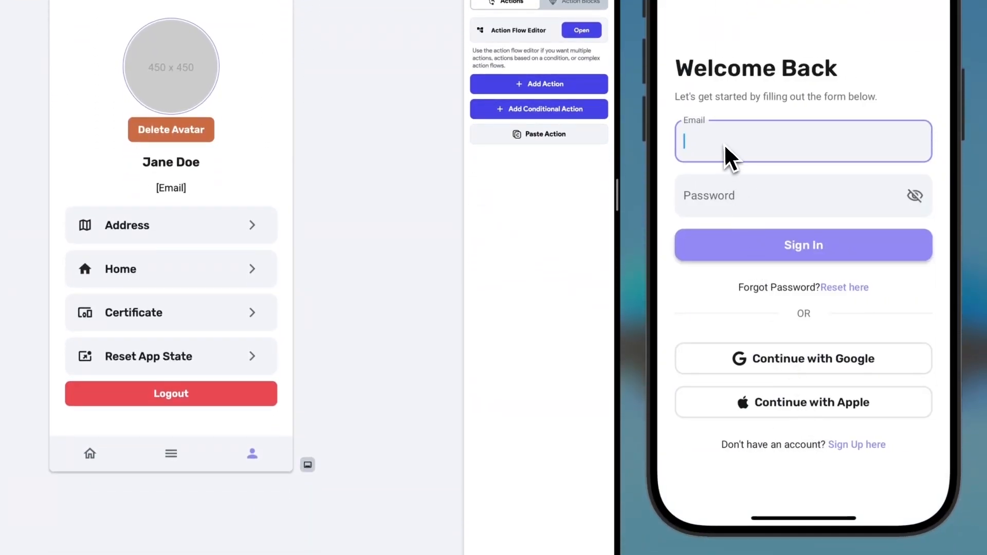
- Sign back in with the test account, reset the app state on Profile, and return Home
type("test@test.com")
key("Tab")
type("123456")
left_click(757, 246)
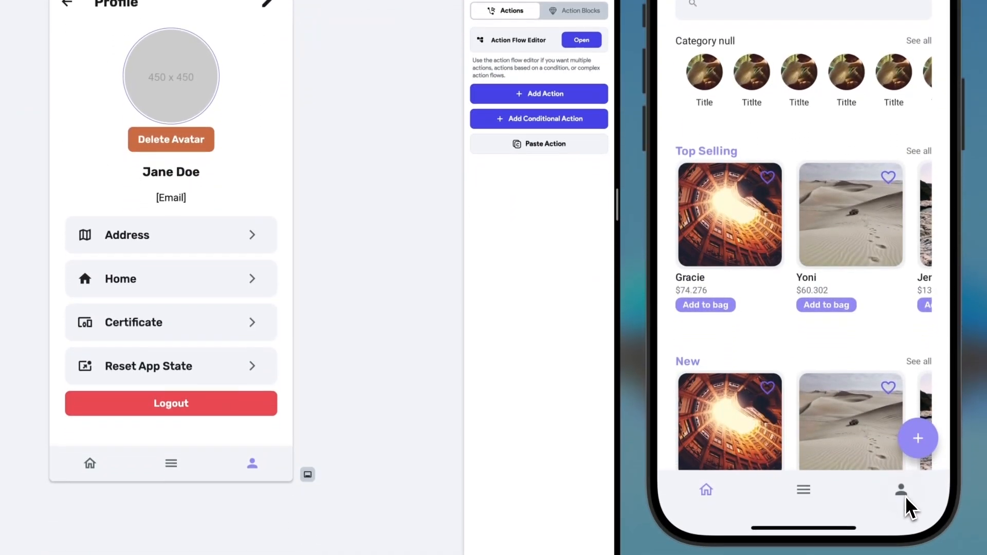
left_click(904, 554)
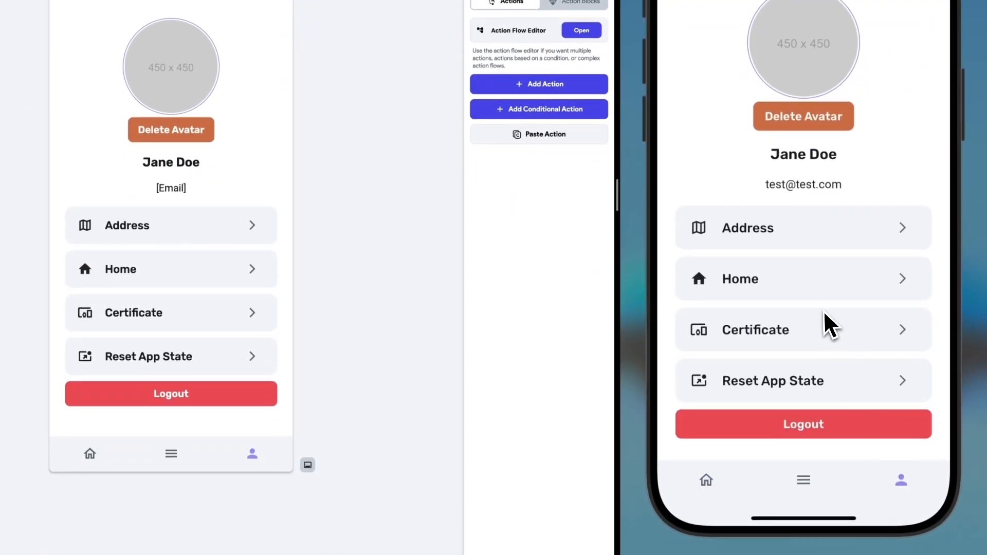
left_click(906, 387)
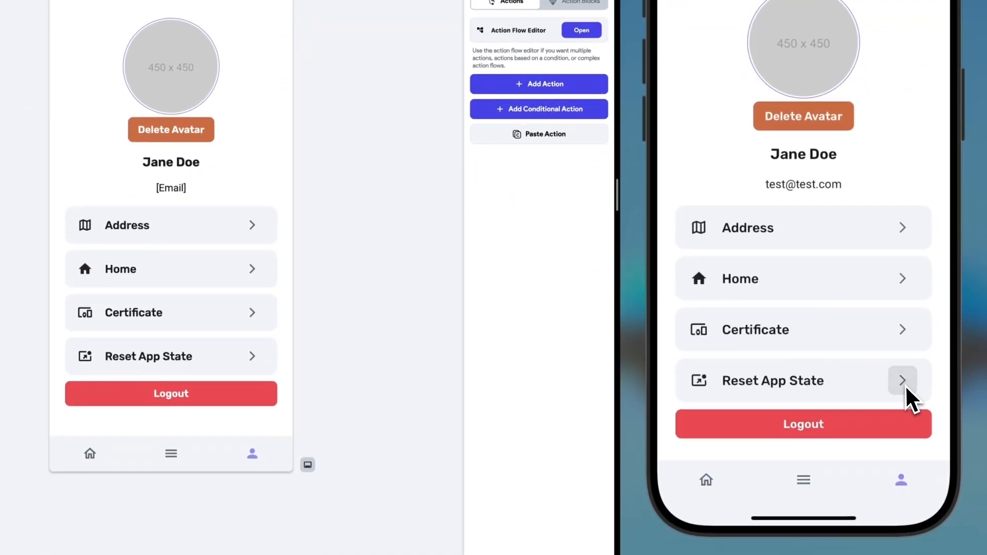
left_click(708, 483)
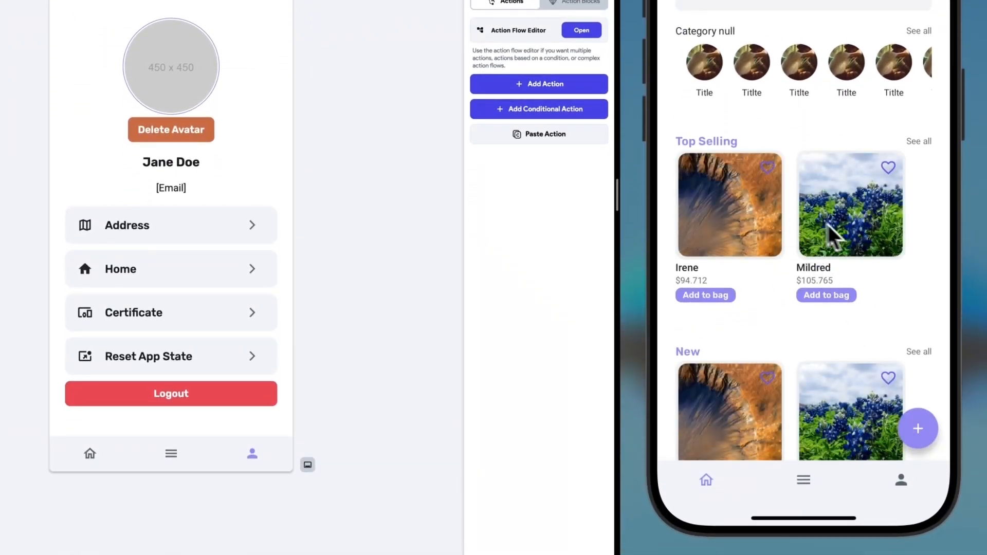
- Set a flower photo from the gallery as the new avatar on the Profile page
left_click(901, 480)
left_click(814, 146)
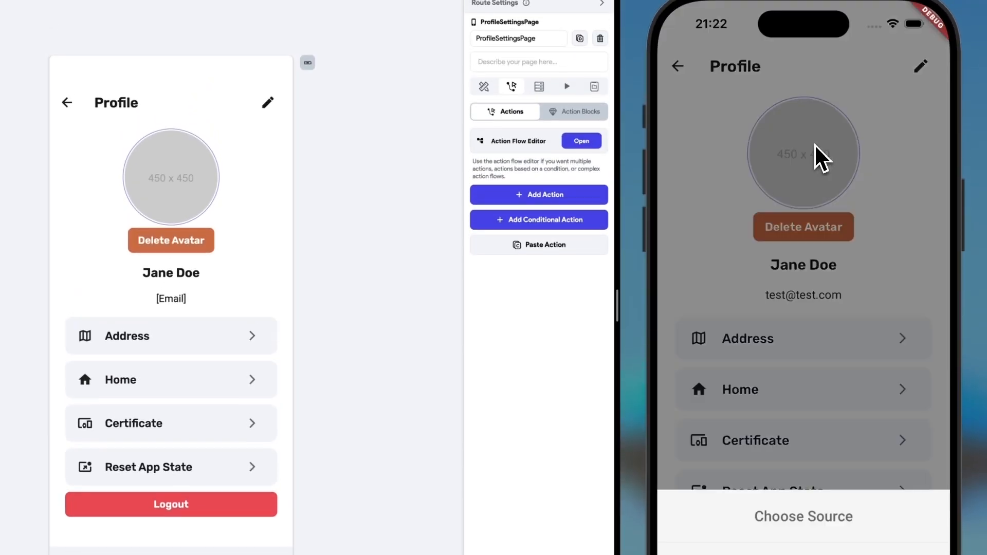
left_click(806, 483)
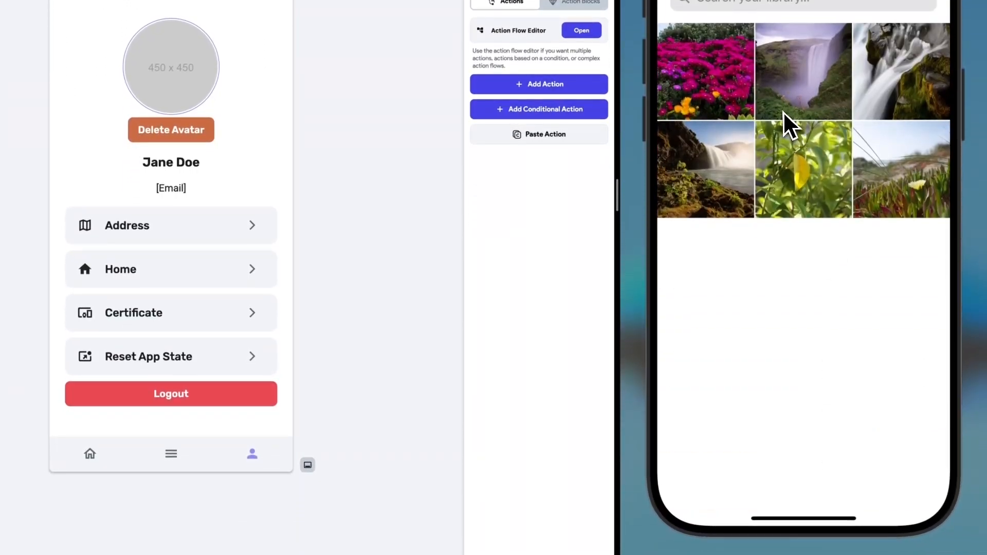
left_click(707, 78)
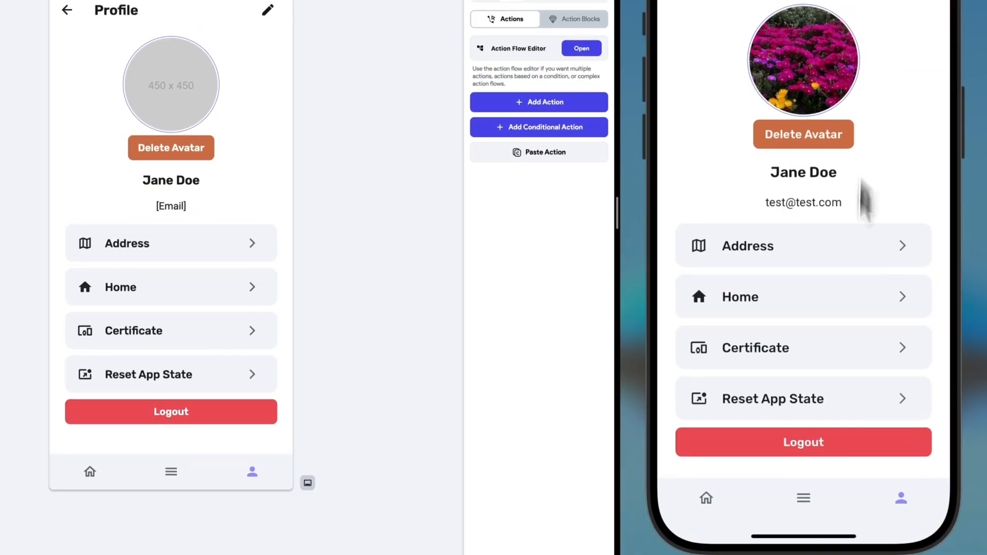
- Log out, sign back in with the test account, and check Profile shows the avatar
left_click(815, 431)
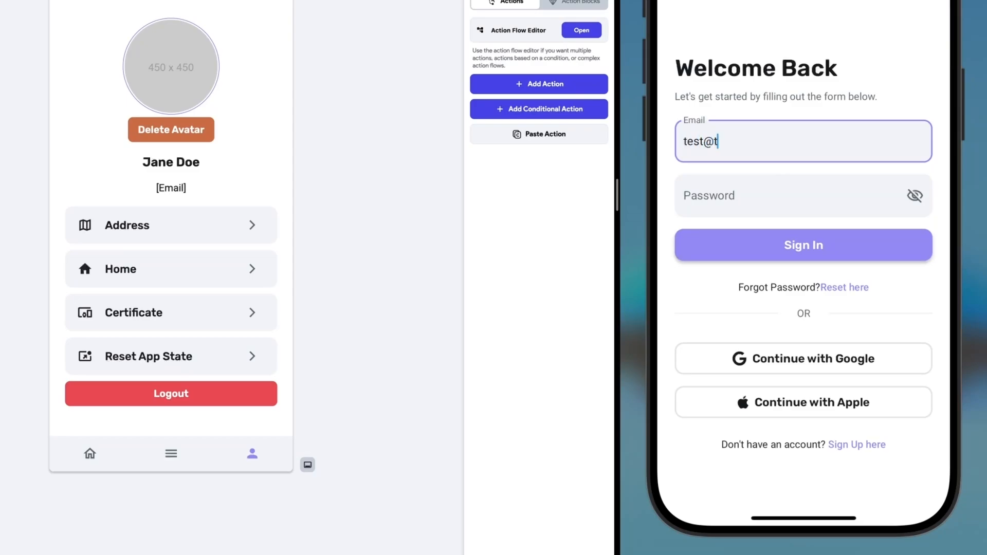
key("Tab")
type("••••••")
left_click(805, 244)
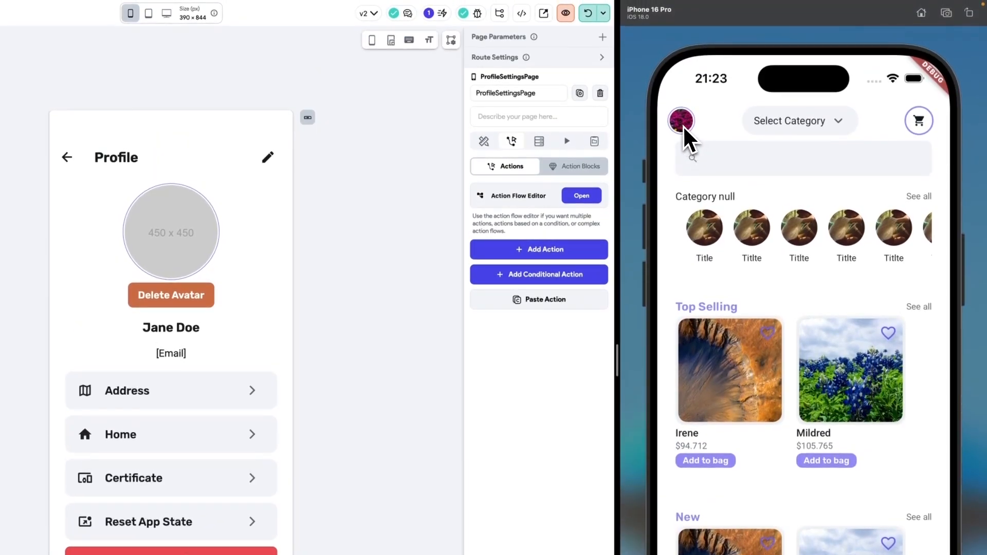
left_click(688, 128)
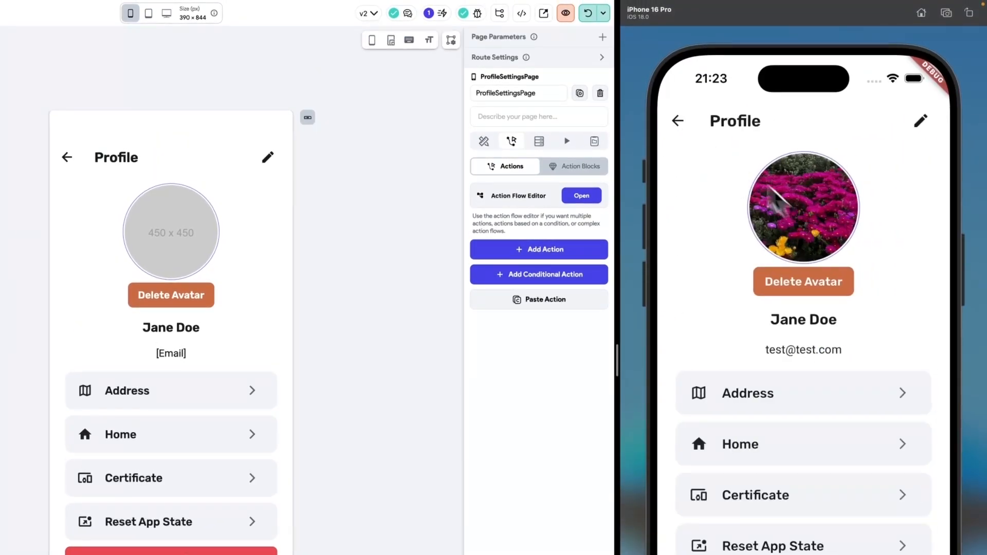
left_click(680, 124)
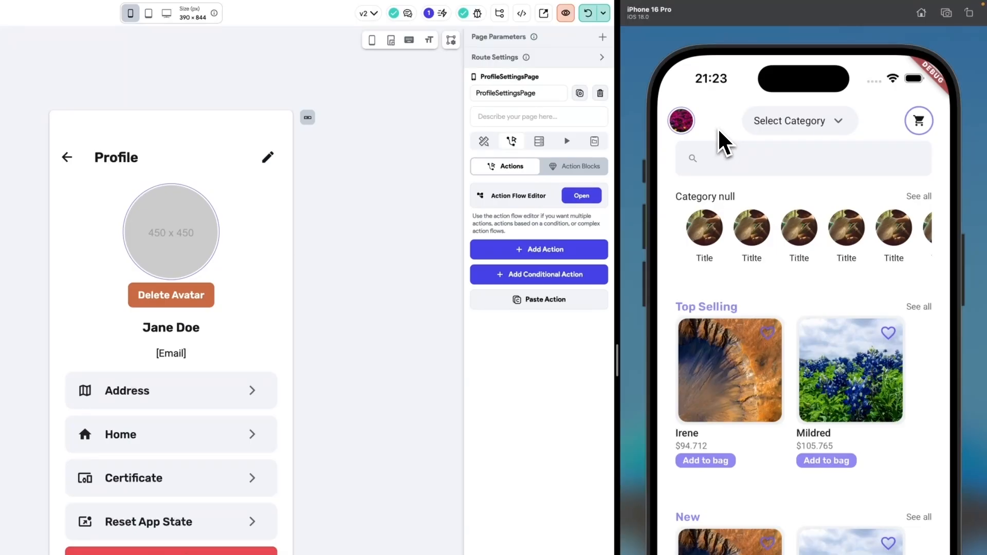
left_click(688, 126)
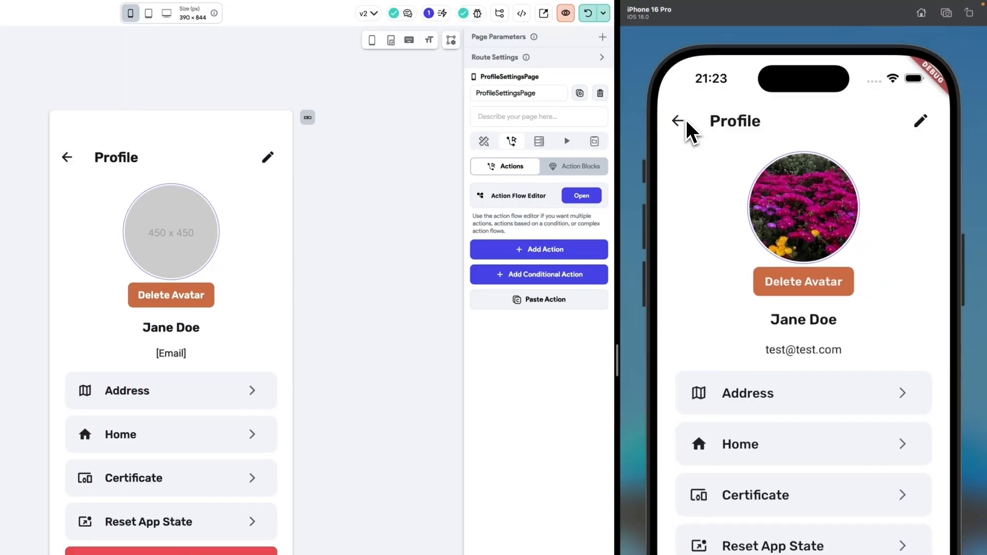
left_click(689, 125)
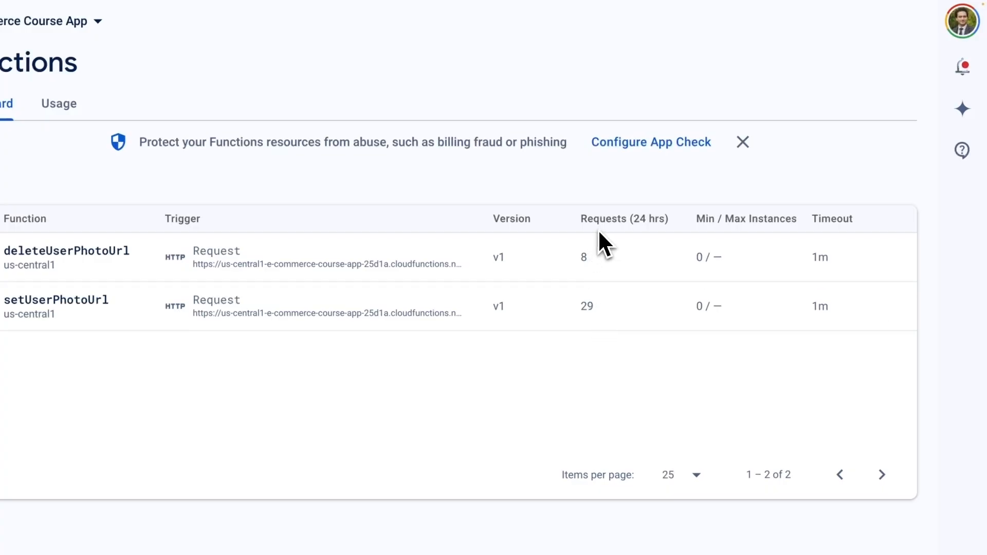
- Expand and collapse the deleteUserPhotoUrl function's invocation details in the Firebase Functions dashboard
double_click(584, 258)
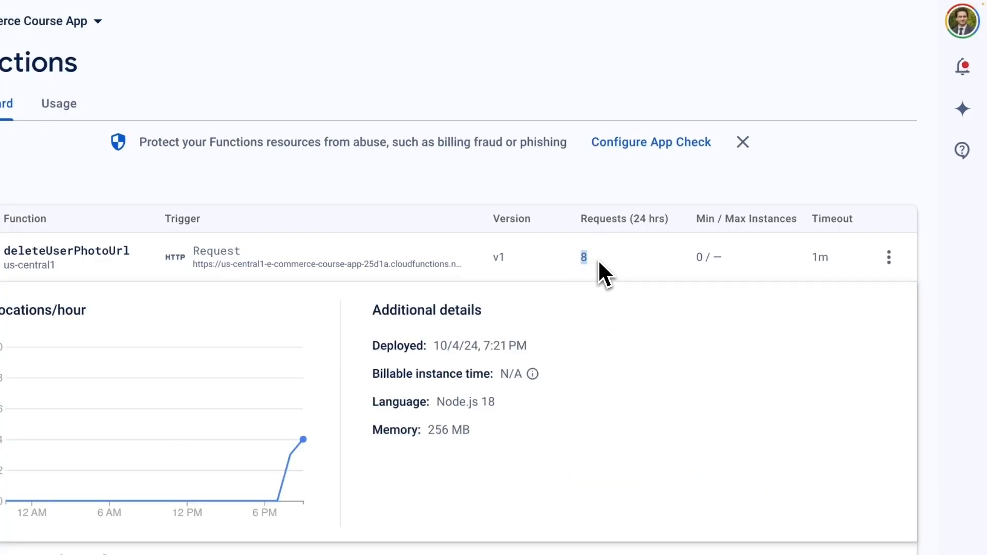
left_click(911, 261)
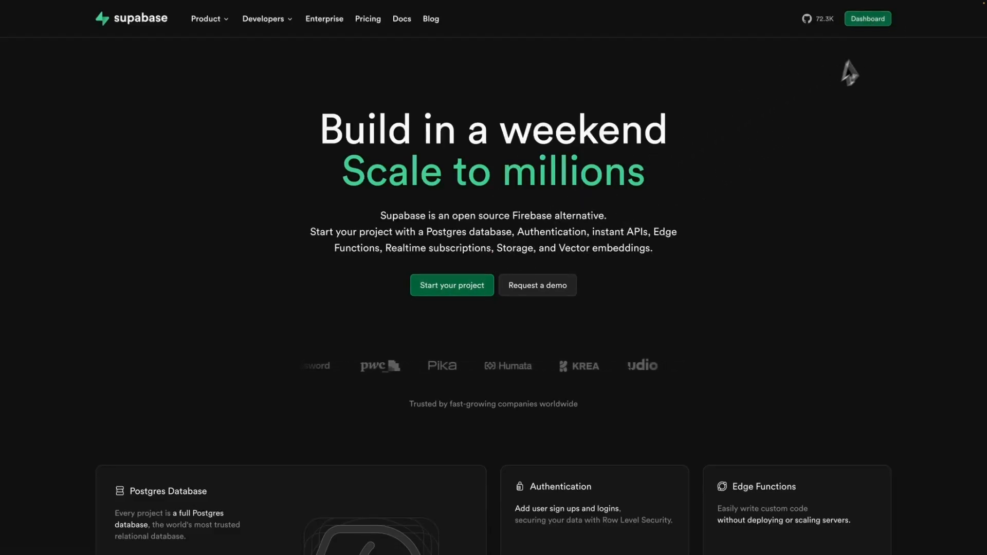
- Start a new Supabase project in the organization and name it FlutterFlowCourse
left_click(869, 21)
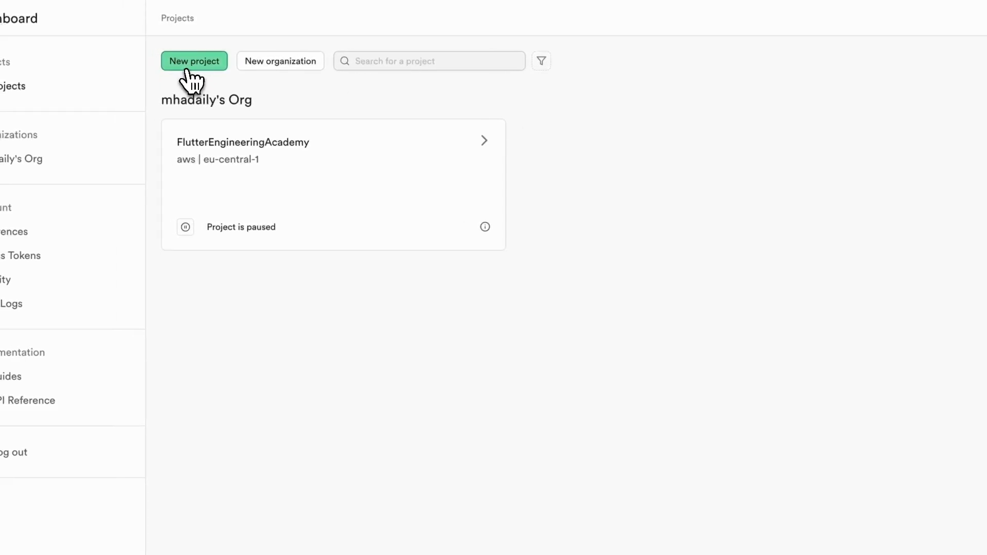
left_click(191, 67)
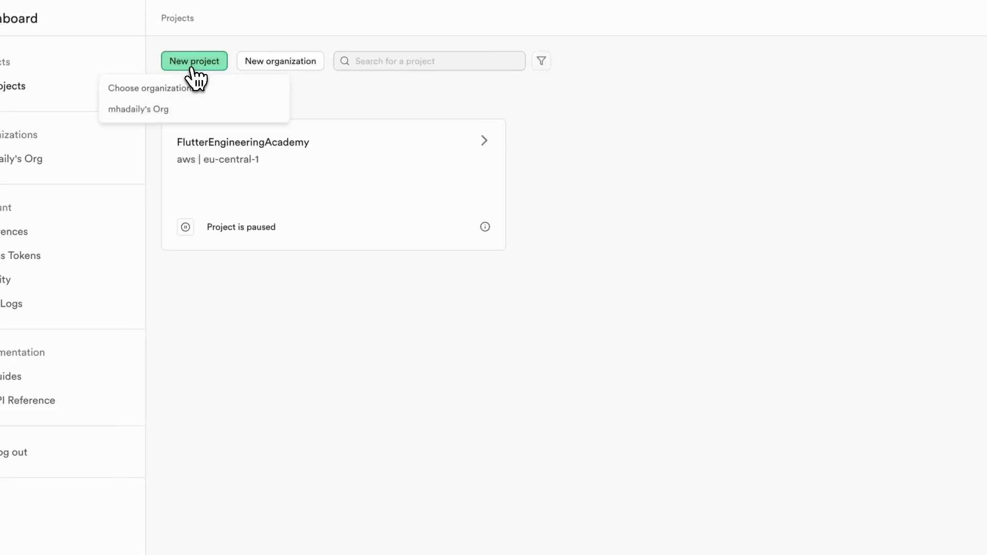
left_click(140, 111)
left_click(557, 234)
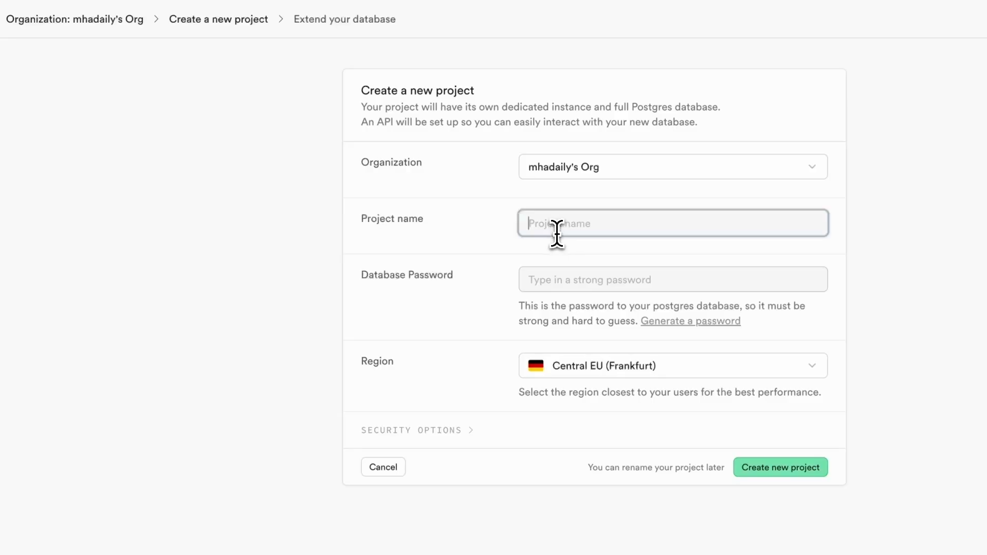
type("Flytter")
type("FlutterFlo")
- Enter a strong database password for the new project
left_click(554, 280)
left_click(494, 294)
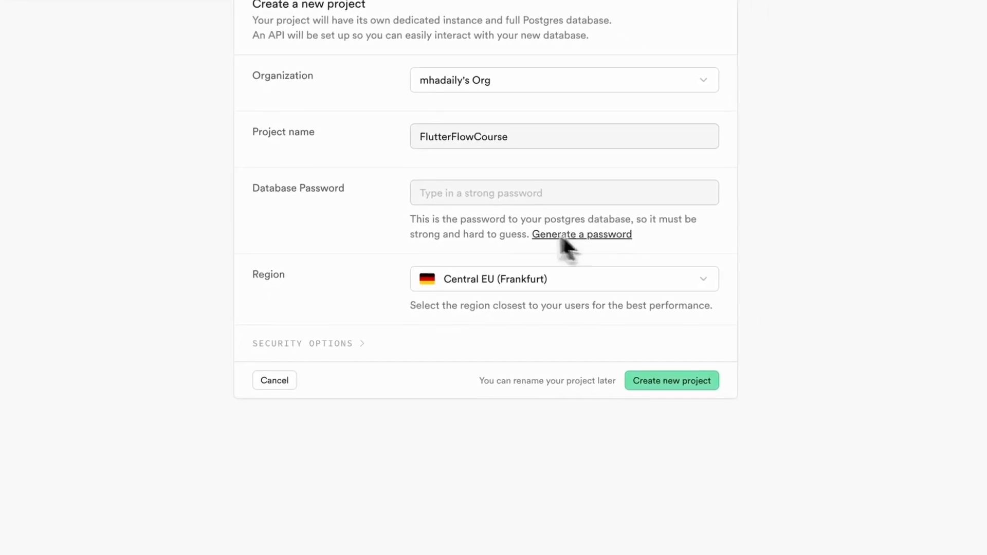
left_click(484, 193)
left_click(411, 210)
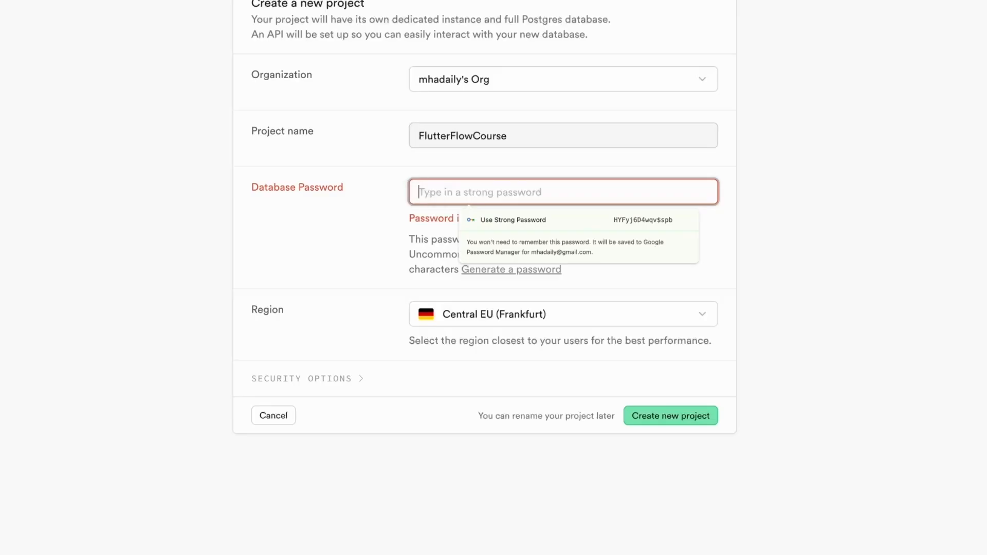
type("••••••••")
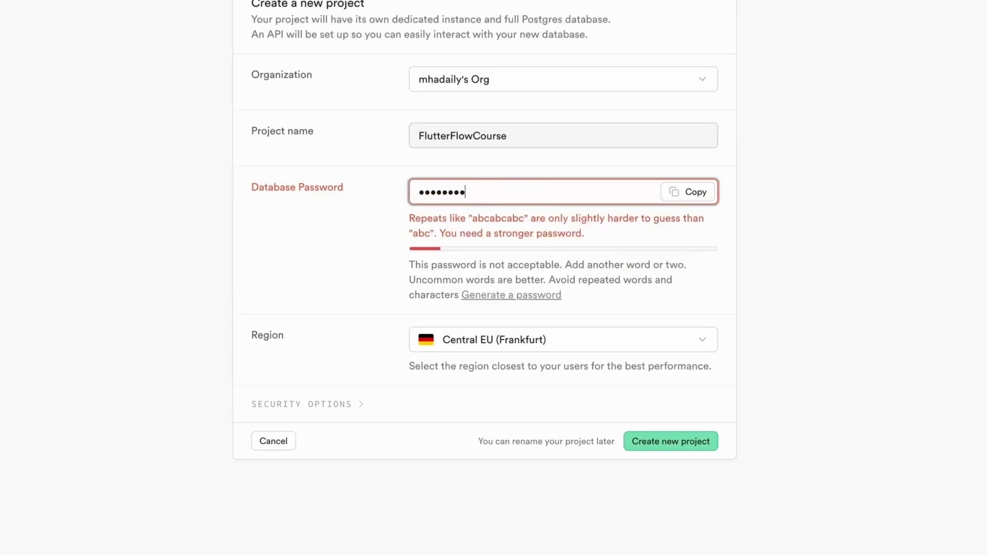
type("••")
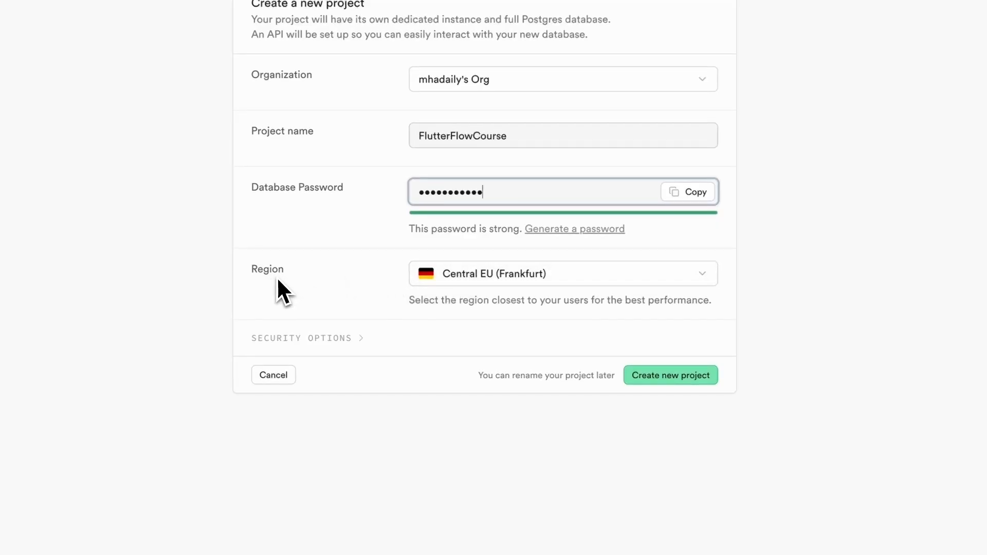
- Keep Central EU (Frankfurt), create the project, and copy its anon public API key
left_click(465, 282)
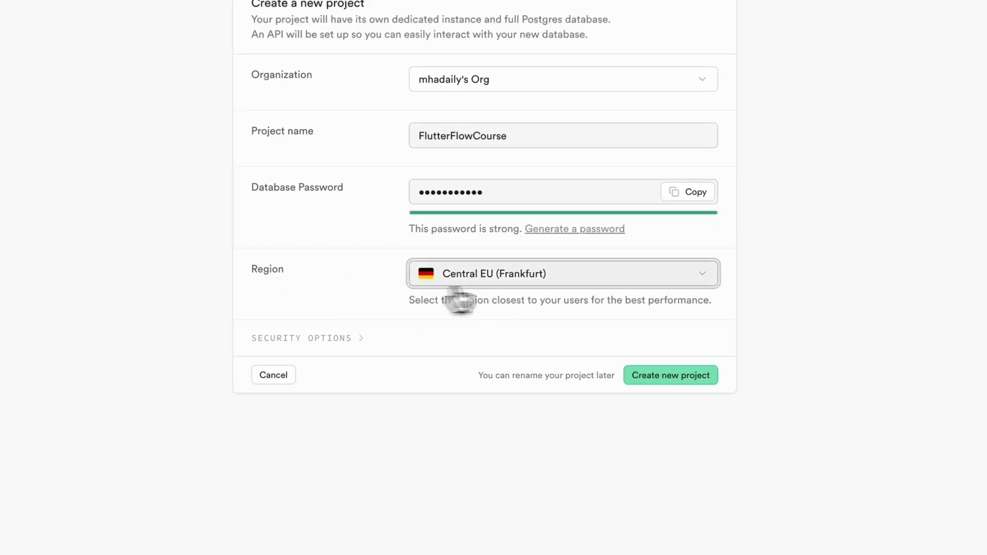
left_click(502, 277)
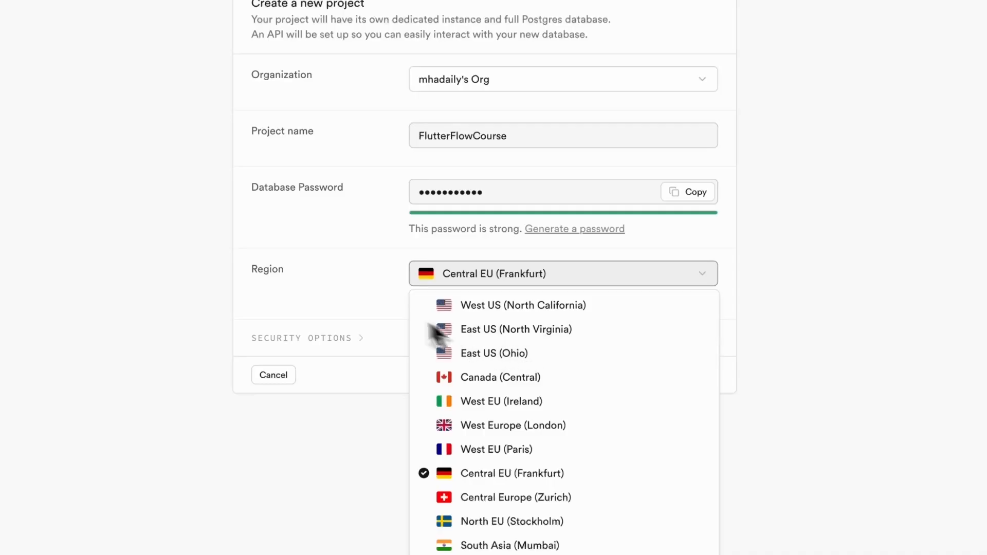
left_click(355, 286)
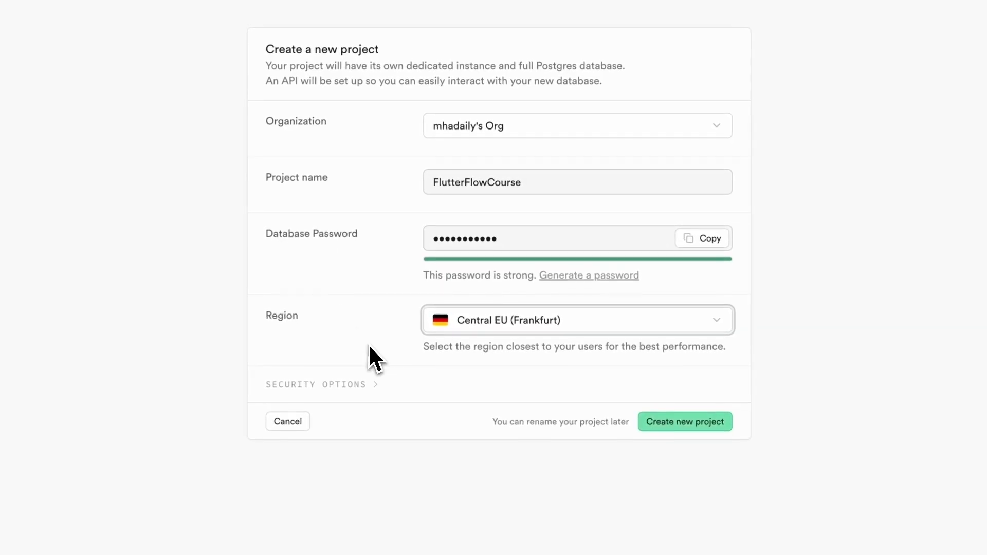
left_click(610, 374)
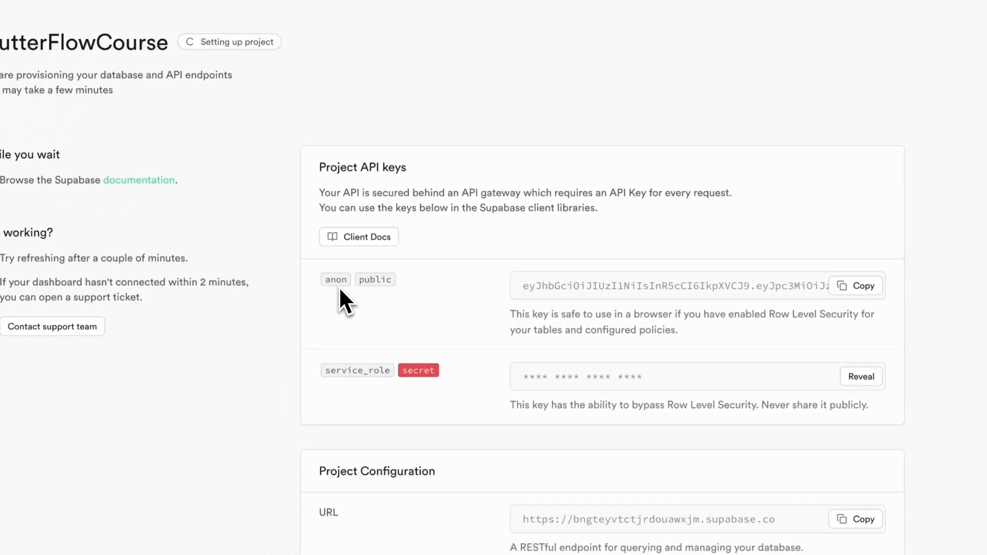
left_click(839, 284)
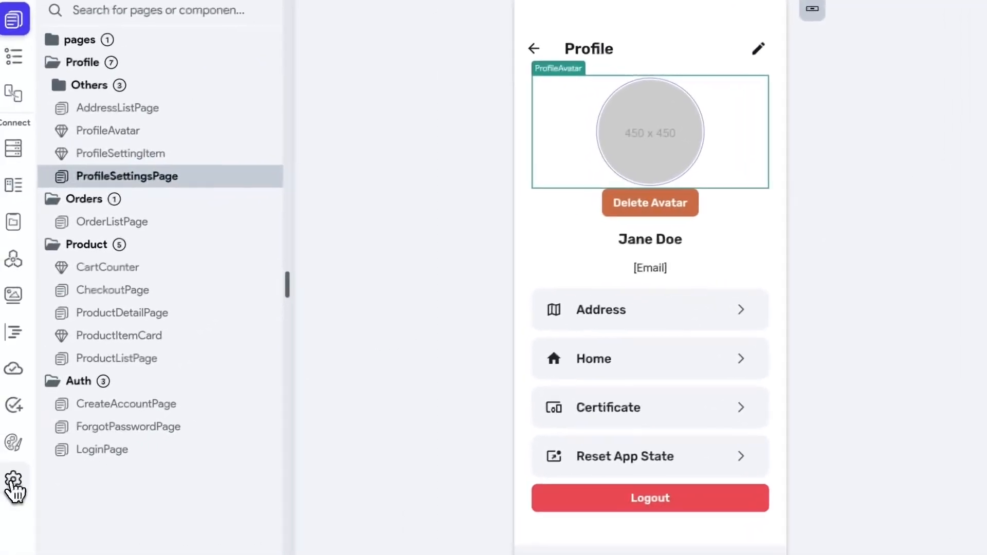
- Enable the Supabase integration in FlutterFlow settings and paste in the anon key
left_click(13, 486)
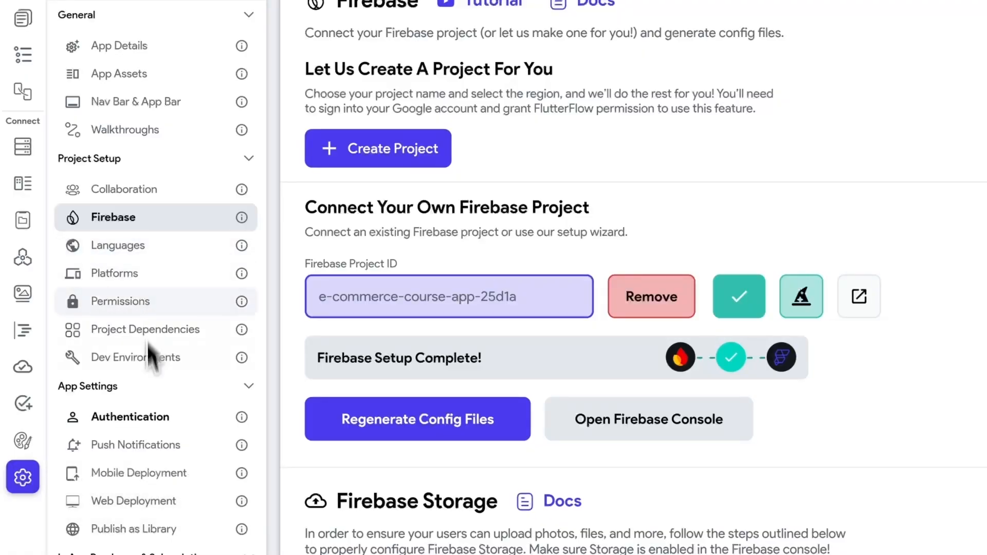
scroll(169, 428, "down", 6)
scroll(165, 424, "down", 1)
left_click(123, 385)
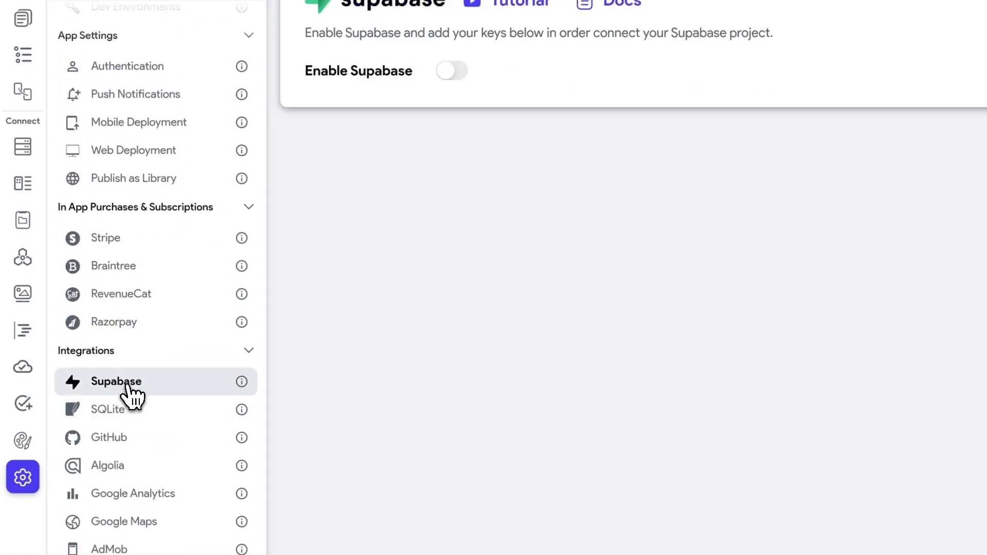
left_click(451, 70)
left_click(547, 198)
key("ctrl+v")
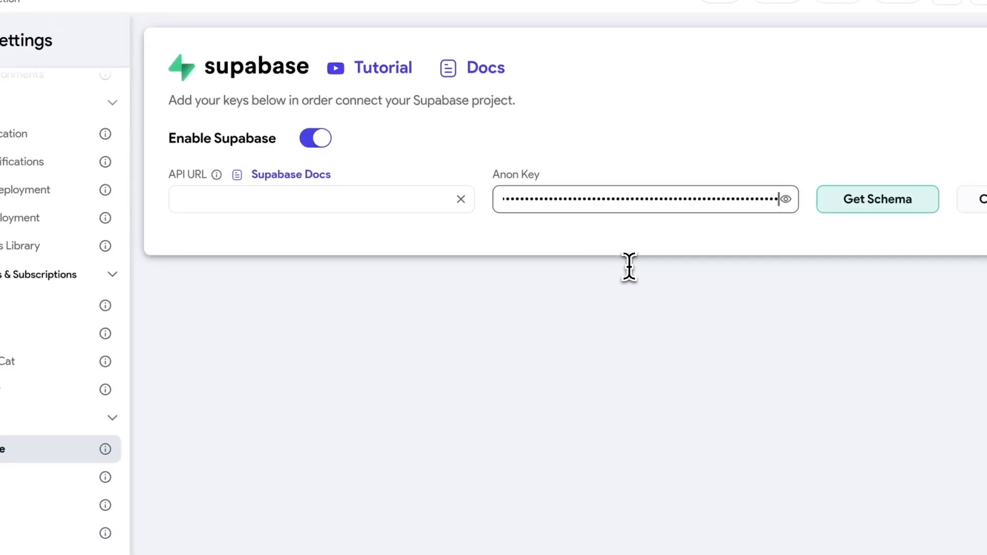
- Copy the Project URL from the Supabase dashboard's API settings
key("alt+Tab")
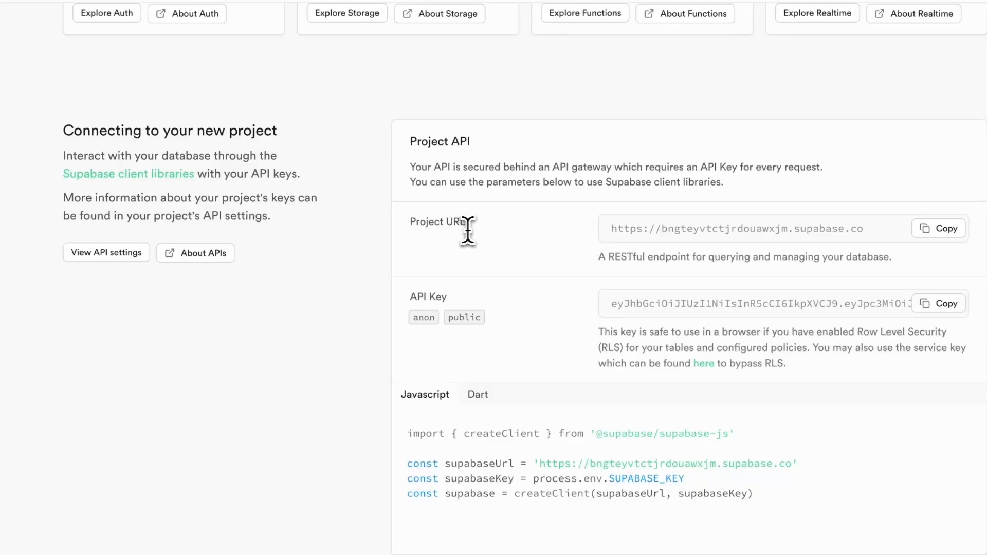
left_click(939, 229)
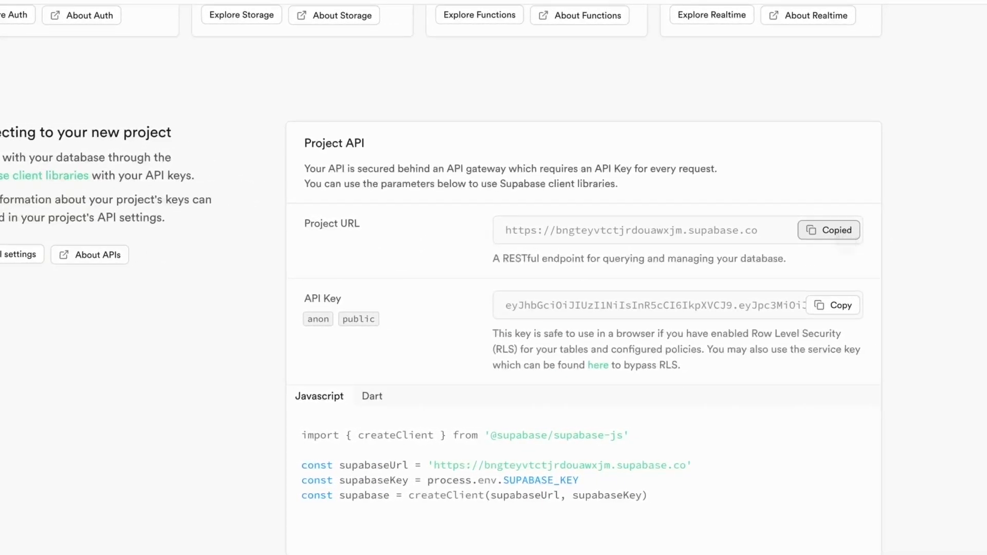
key("alt+Tab")
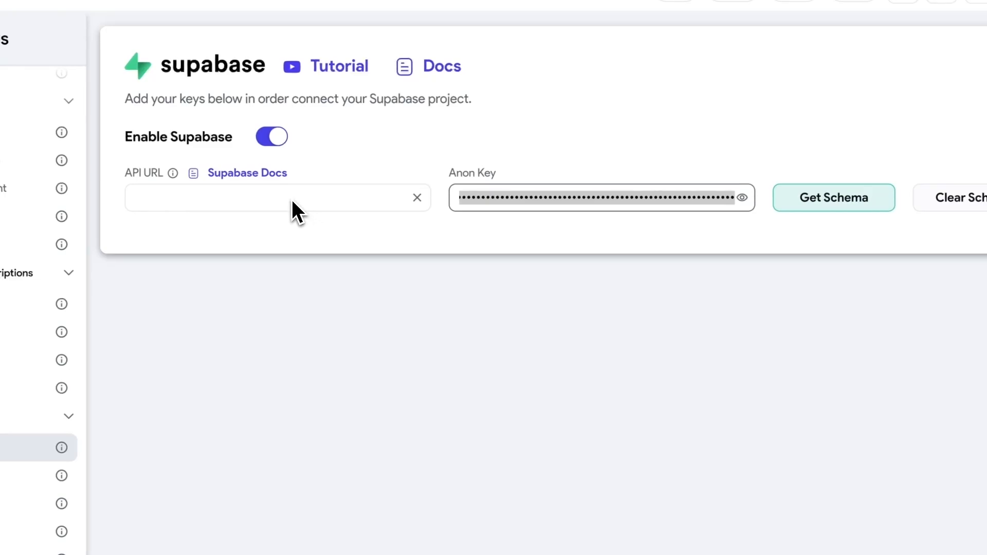
- Paste the new Supabase project URL into FlutterFlow's Supabase API URL field
left_click(293, 201)
key("ctrl+v")
left_click(322, 242)
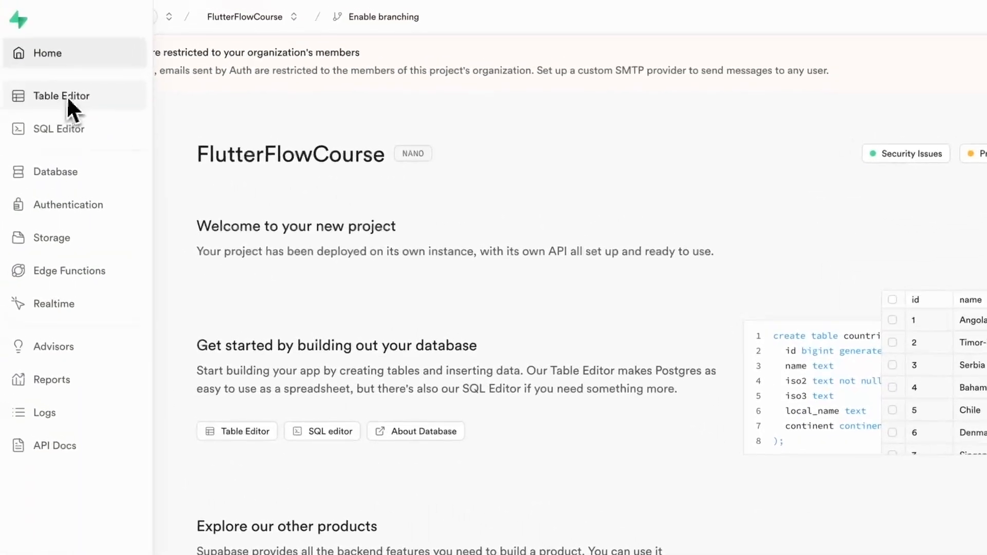
- Confirm Authentication Users and the Table Editor are both empty, then go to the project Home
left_click(74, 184)
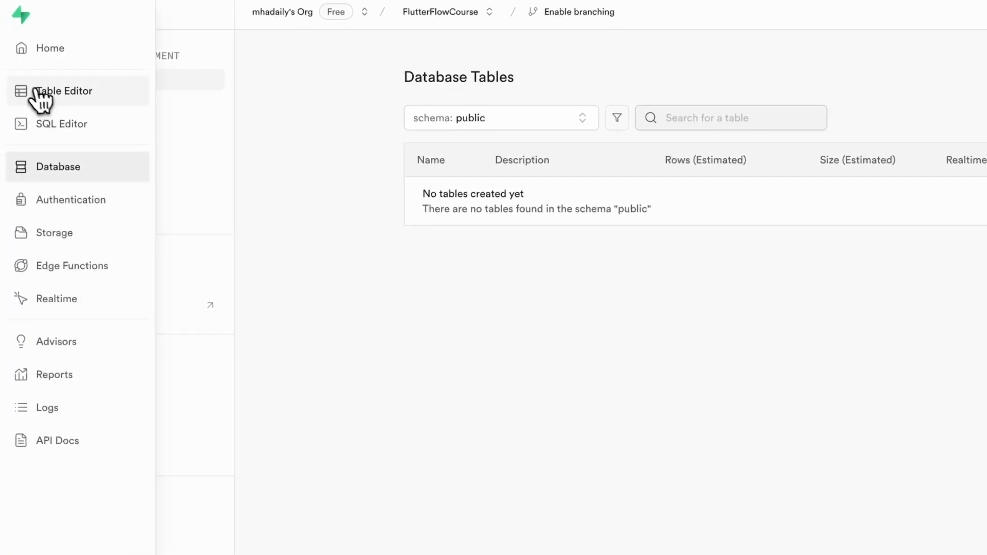
left_click(37, 92)
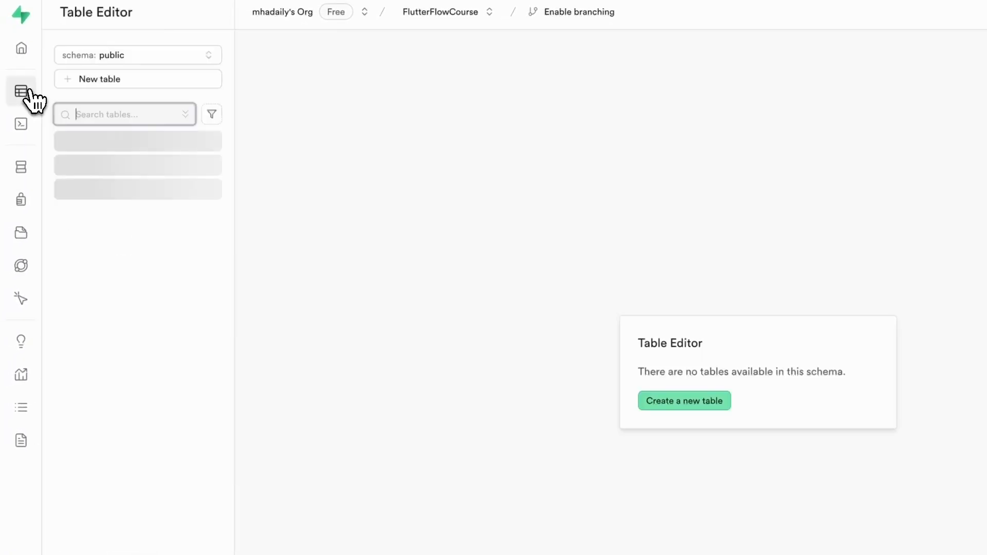
mouse_move(34, 233)
left_click(59, 205)
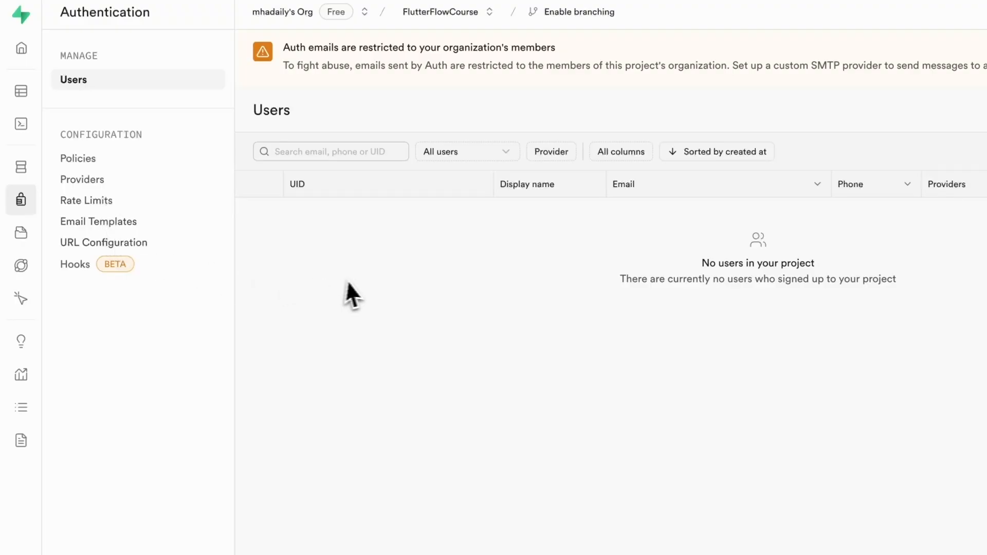
left_click(29, 92)
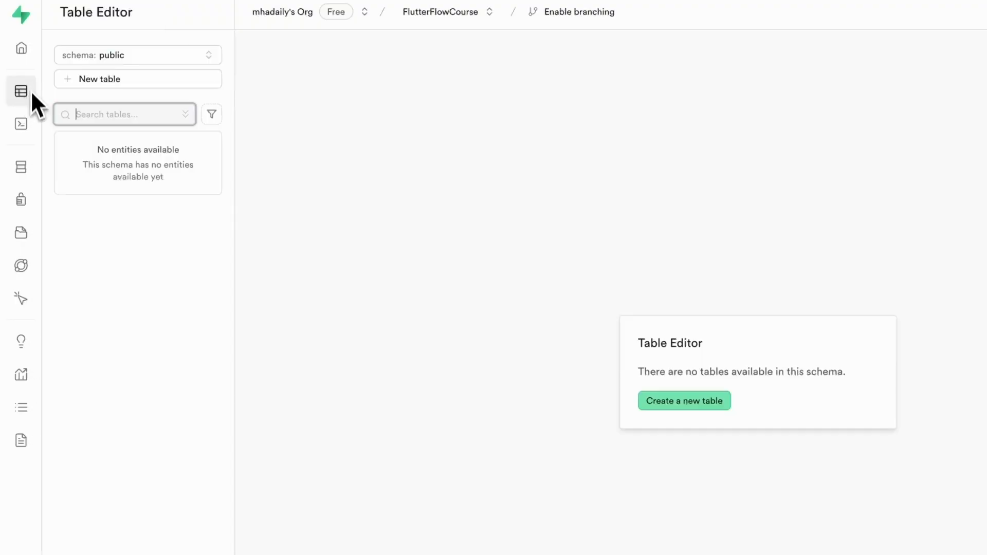
left_click(24, 61)
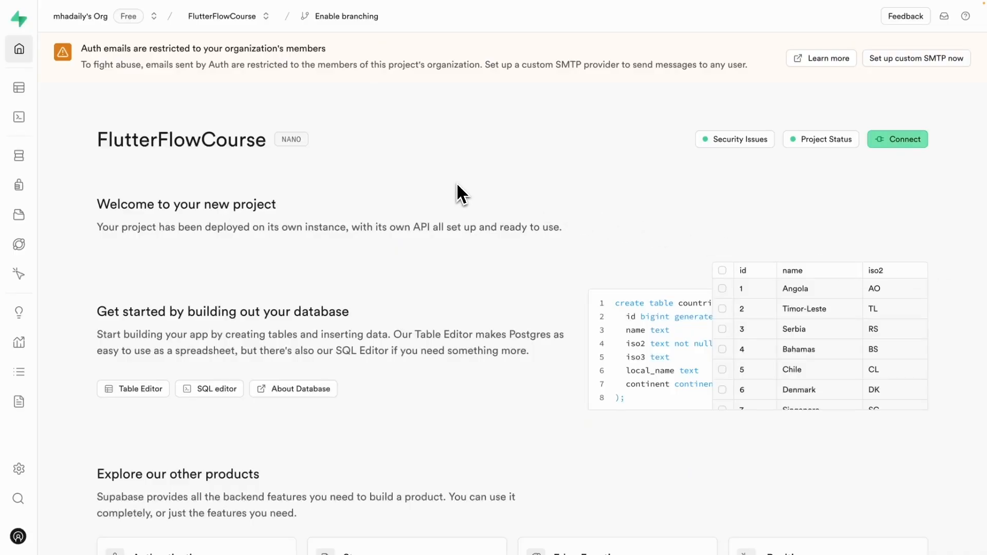
- Open FlutterFlowCourse's Authentication Providers list, where only Email is enabled
mouse_move(36, 155)
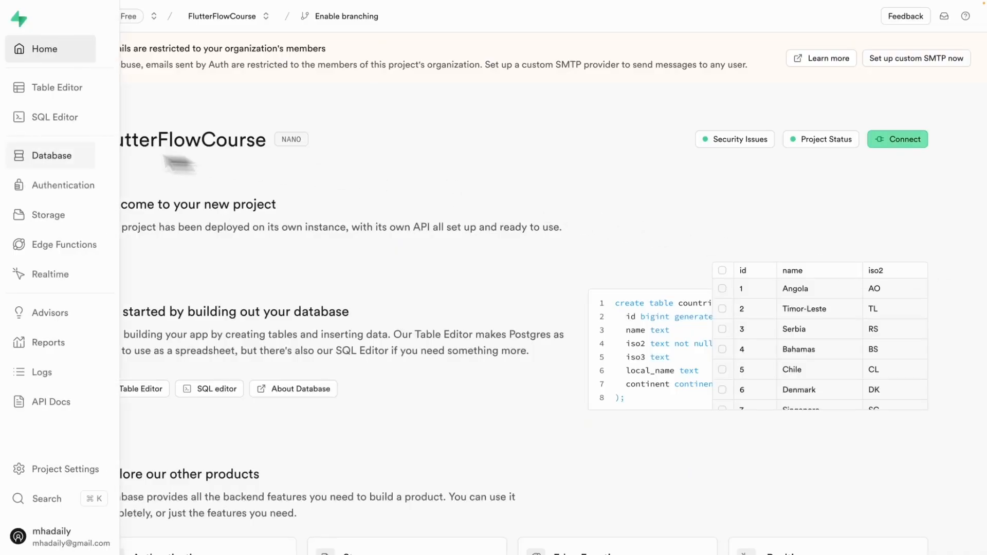
left_click(68, 192)
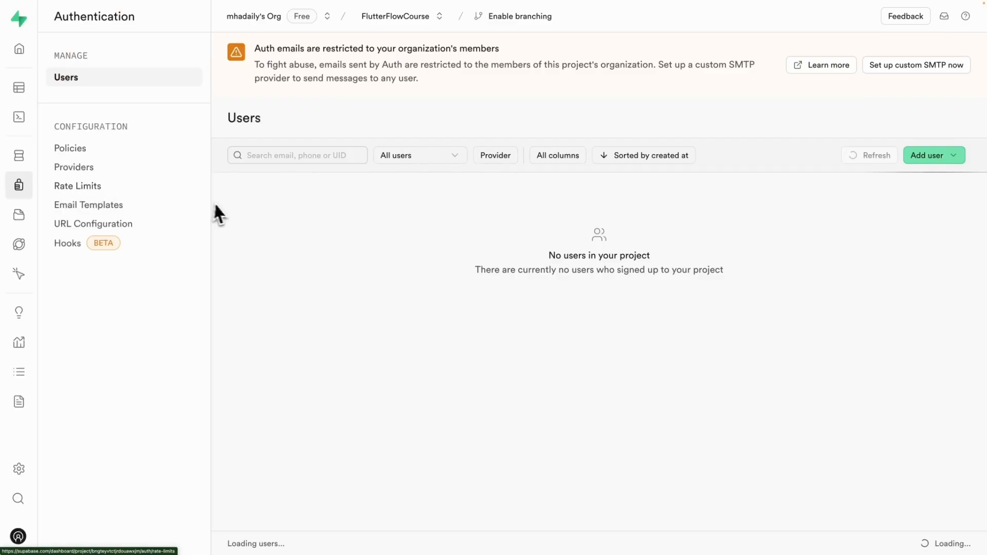
left_click(77, 168)
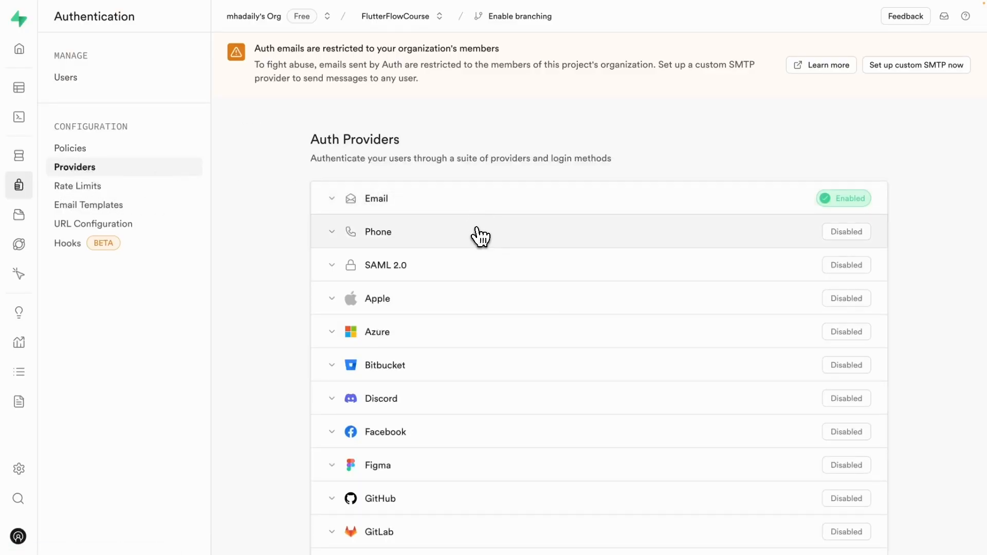
scroll(481, 237, "down", 9)
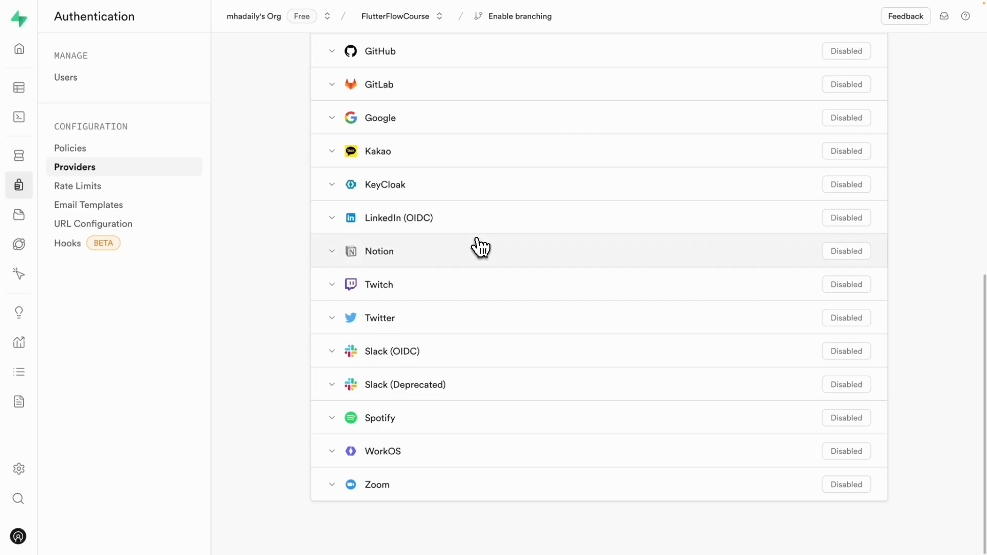
scroll(478, 245, "up", 10)
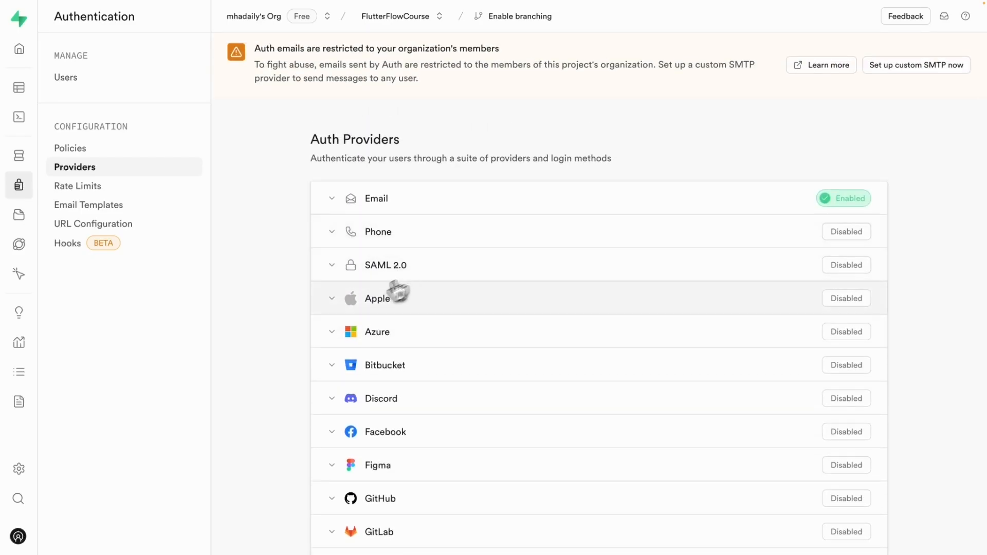
scroll(350, 293, "down", 1)
- Expand and collapse the Apple provider row to inspect its settings
left_click(334, 269)
scroll(355, 305, "down", 2)
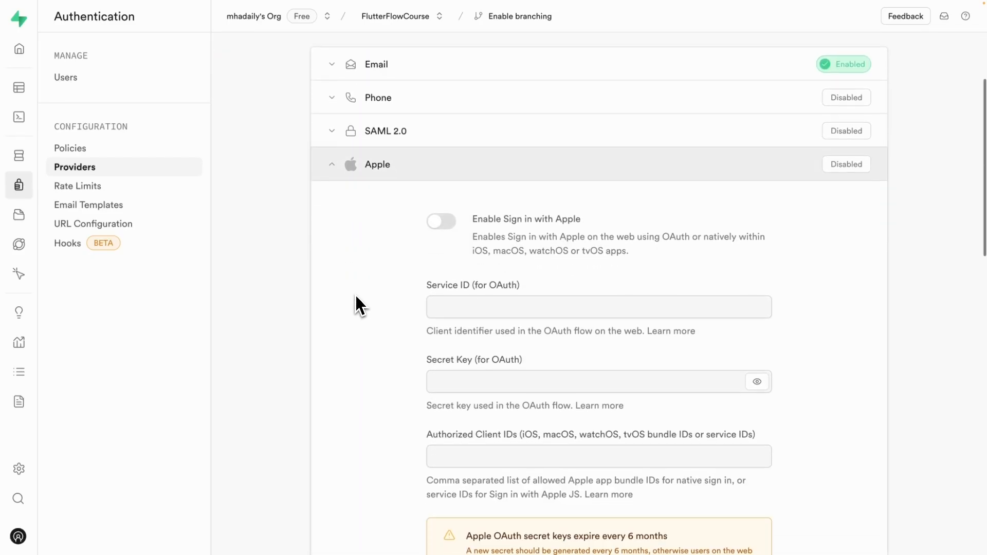
scroll(353, 298, "up", 2)
left_click(333, 267)
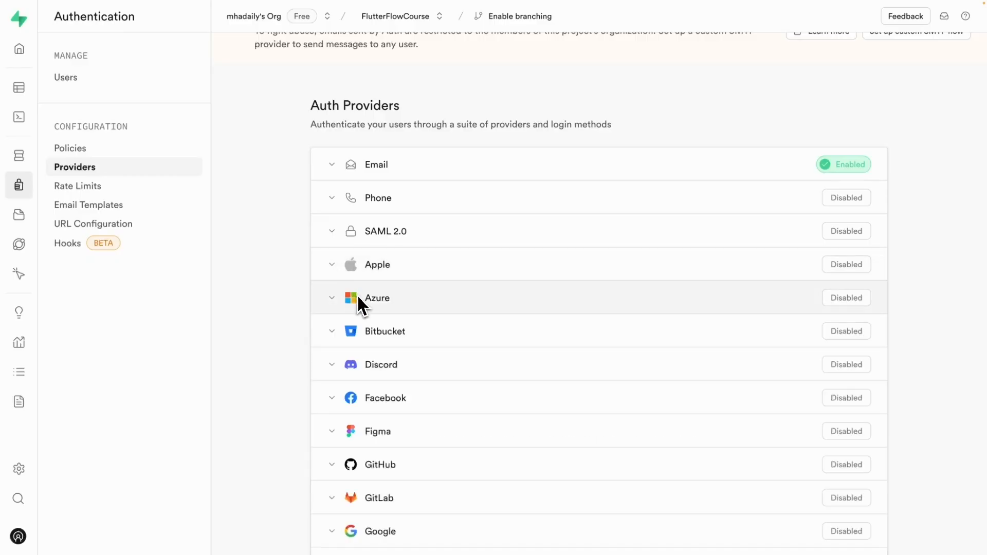
scroll(334, 267, "up", 1)
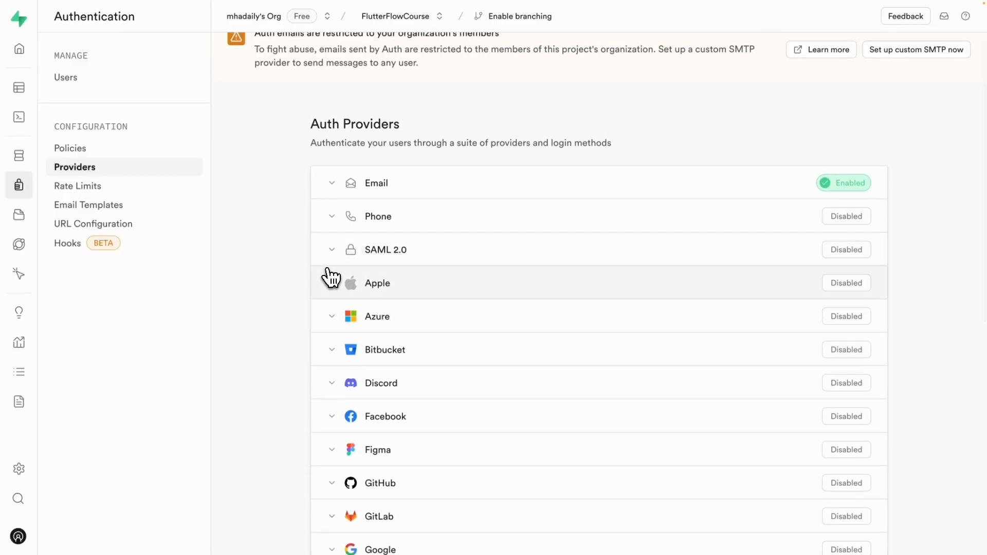
scroll(327, 278, "up", 1)
left_click(332, 299)
scroll(335, 307, "down", 2)
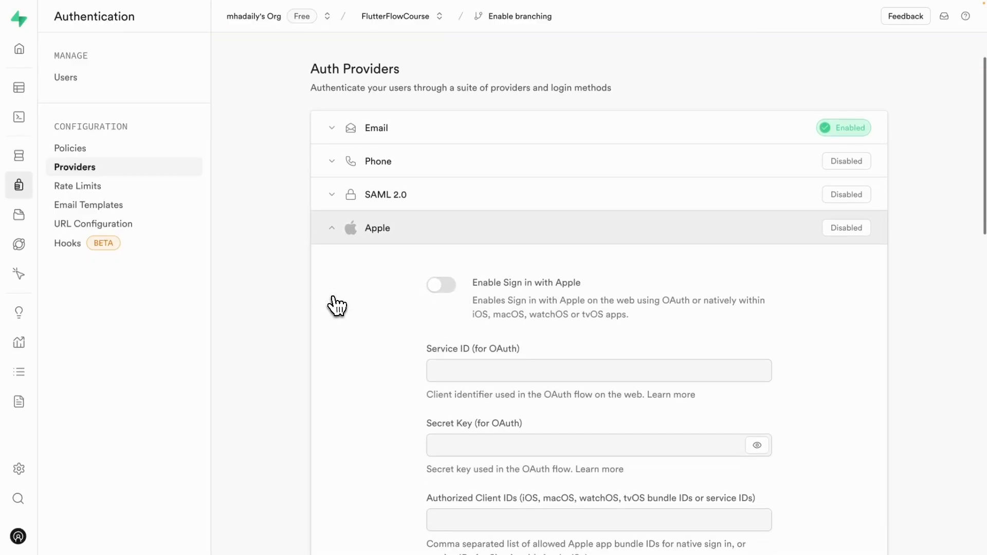
left_click(338, 226)
scroll(298, 218, "up", 1)
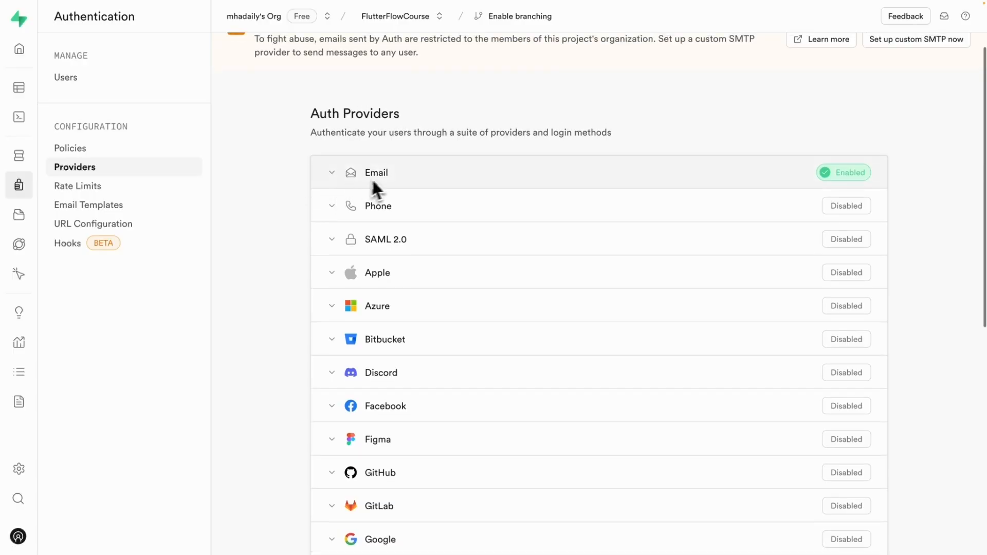
scroll(388, 175, "up", 1)
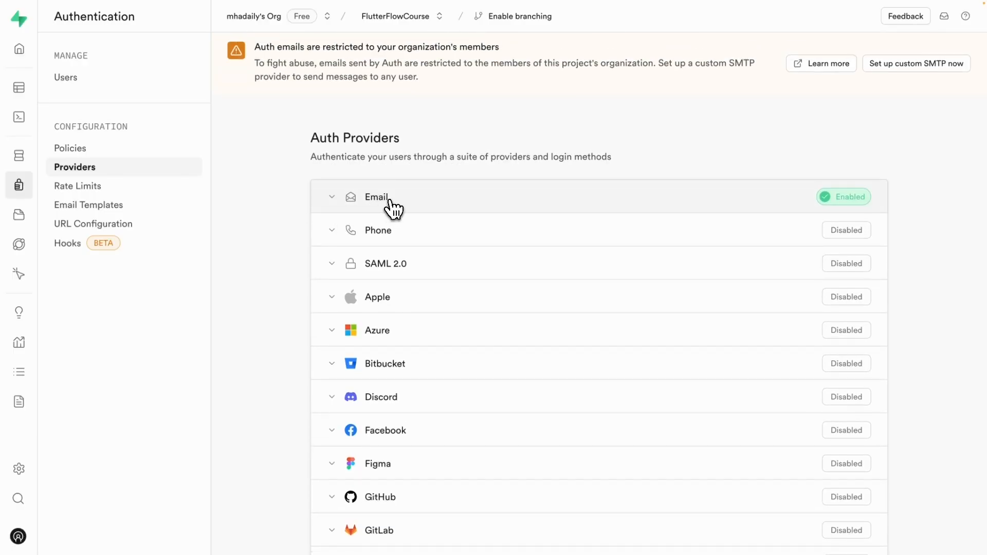
left_click(333, 206)
scroll(341, 216, "down", 2)
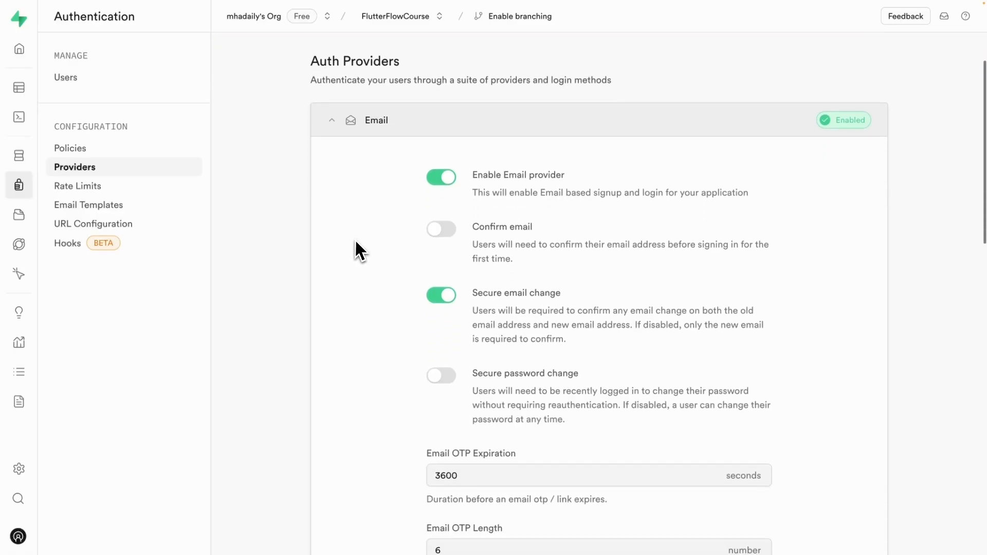
scroll(350, 206, "down", 1)
scroll(356, 205, "up", 1)
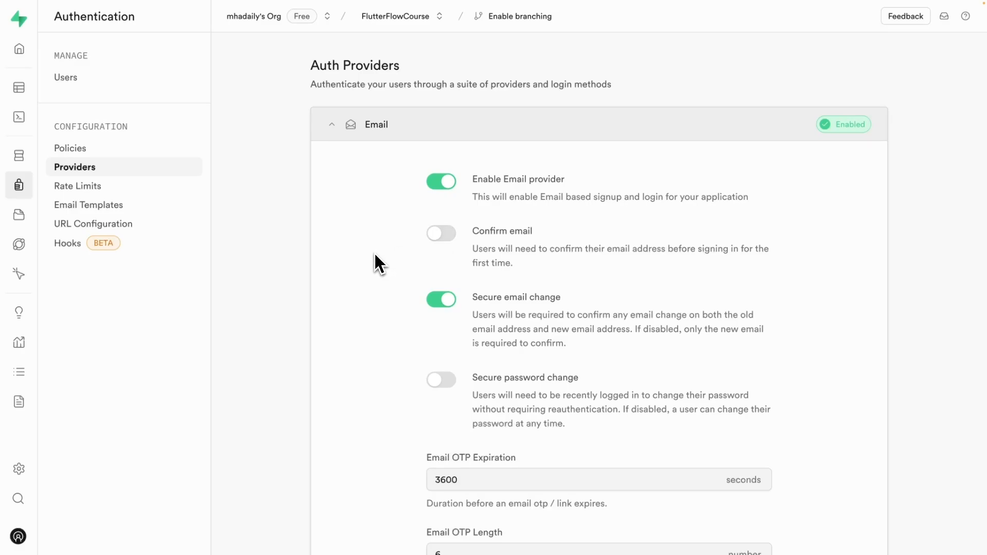
scroll(372, 257, "down", 4)
scroll(371, 257, "up", 1)
scroll(371, 257, "up", 4)
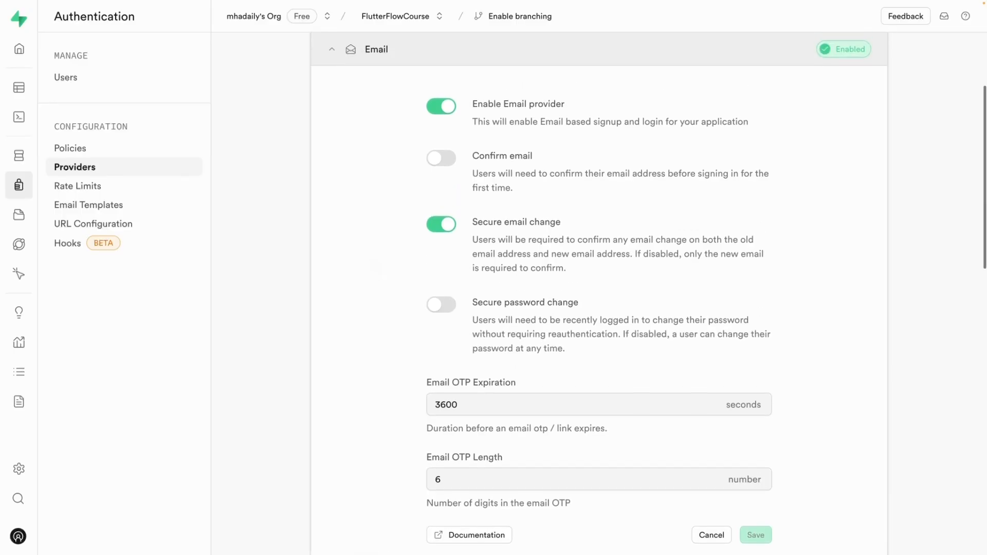
left_click(335, 201)
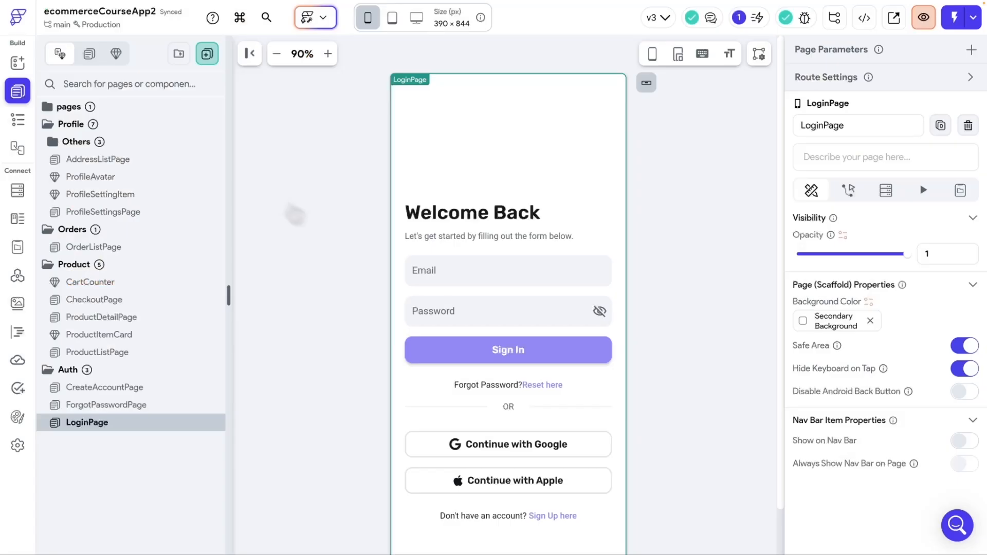
- Set the app's Authentication Type to Supabase in App Settings > Authentication
scroll(525, 280, "down", 2)
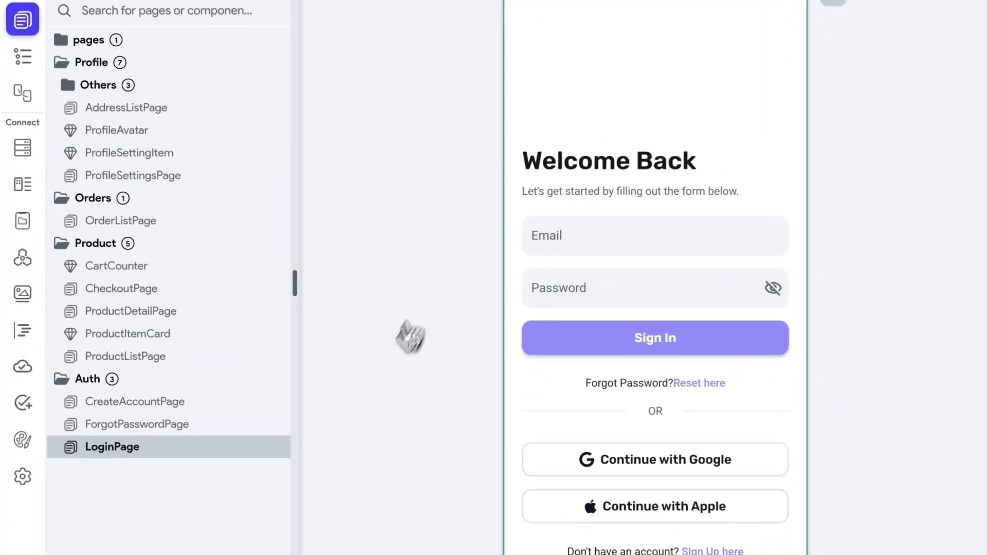
left_click(23, 481)
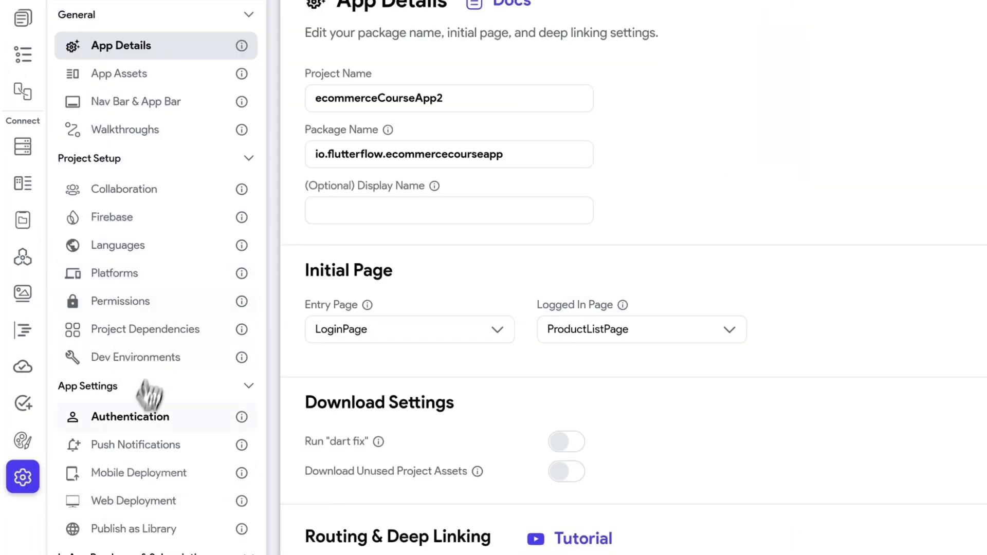
left_click(132, 418)
left_click(395, 132)
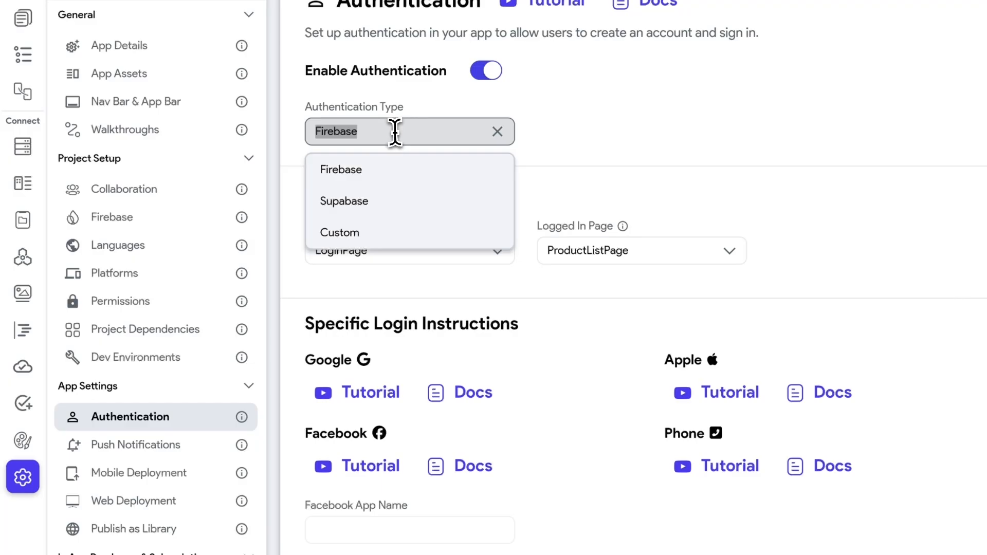
left_click(345, 203)
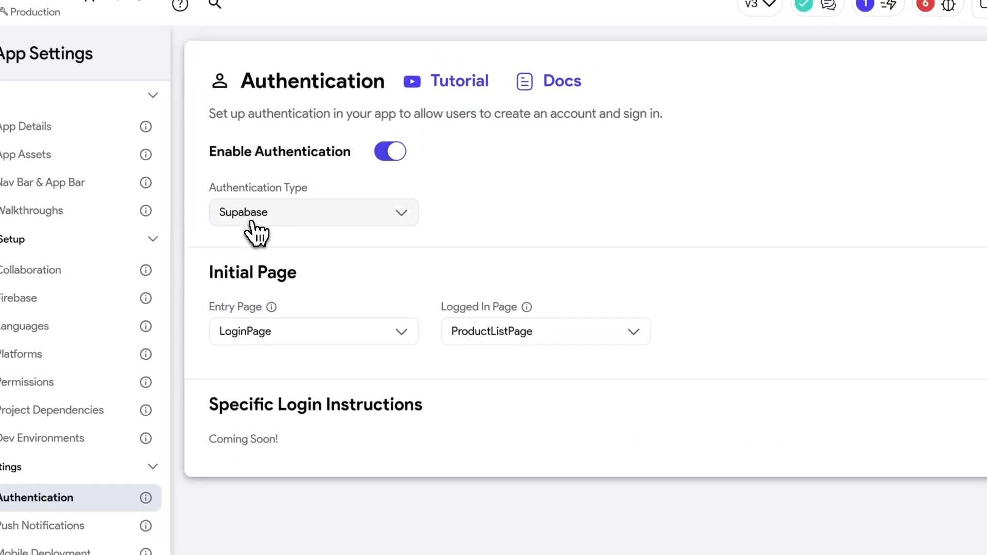
- Review the resulting Firebase-related errors in Issues, then return to the LoginPage editor
left_click(949, 5)
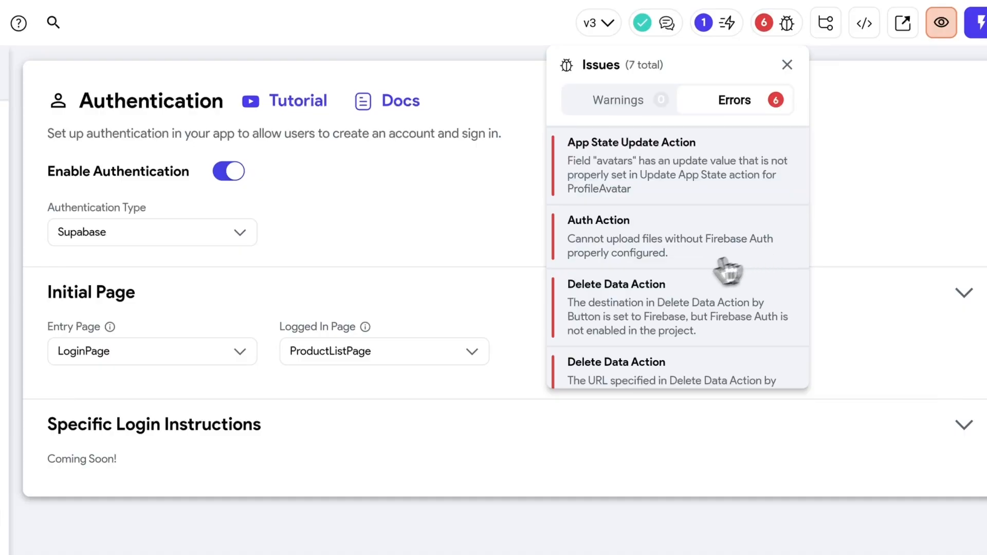
scroll(661, 334, "down", 2)
scroll(662, 332, "down", 2)
scroll(661, 331, "up", 5)
left_click(399, 182)
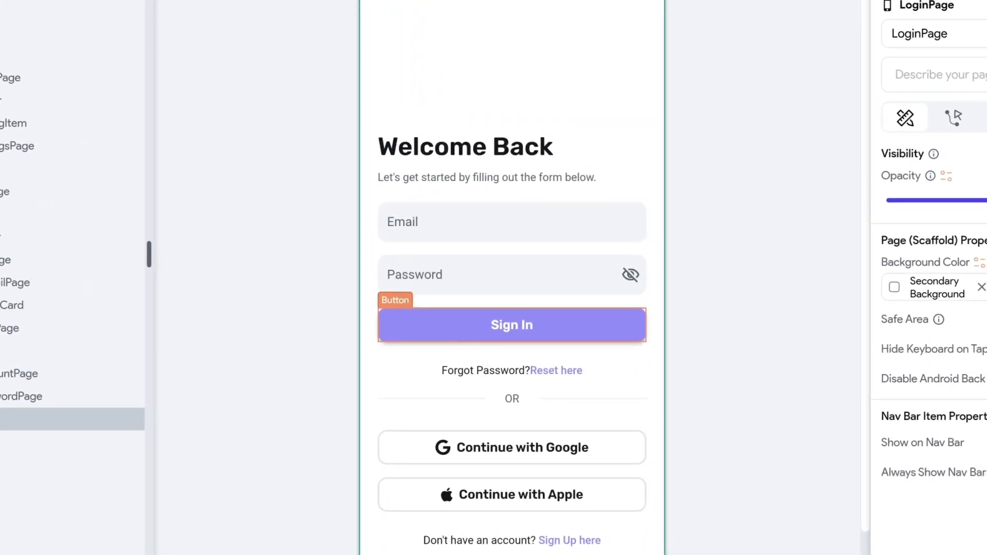
- Delete the old LoginAction from the Sign In button's action flow
left_click(460, 331)
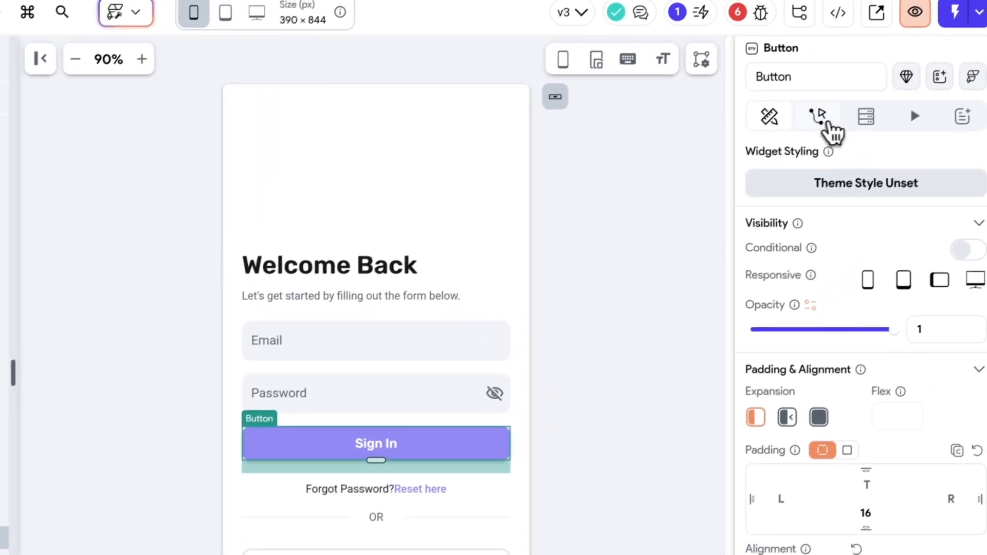
left_click(821, 116)
left_click(933, 221)
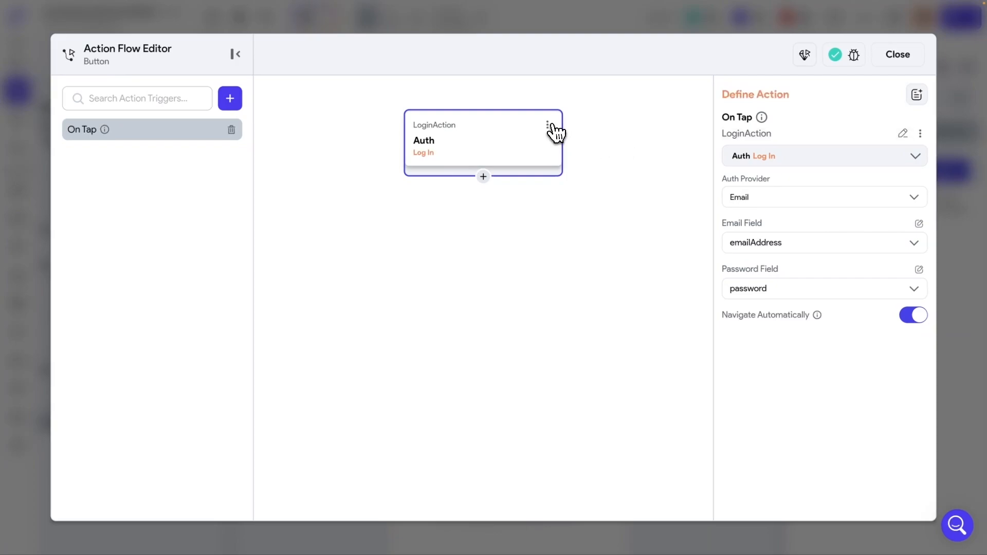
left_click(548, 126)
left_click(481, 228)
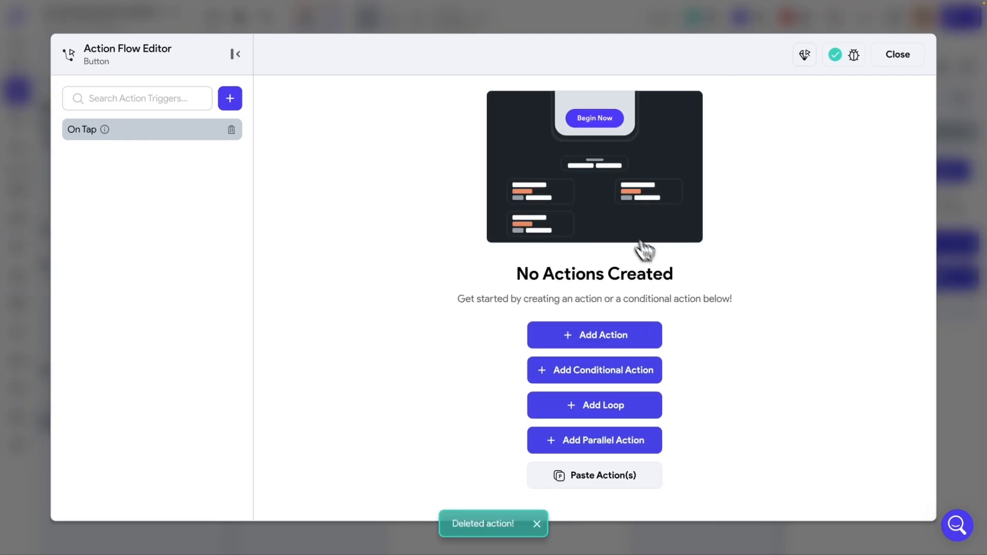
- Add a Supabase Log In action with Email provider, emailAddress and password fields
left_click(605, 339)
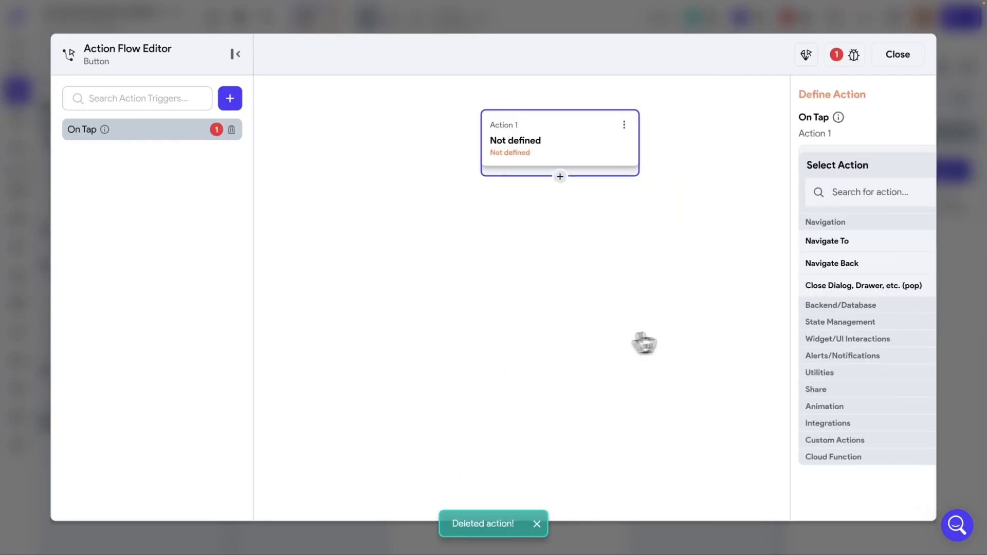
left_click(798, 189)
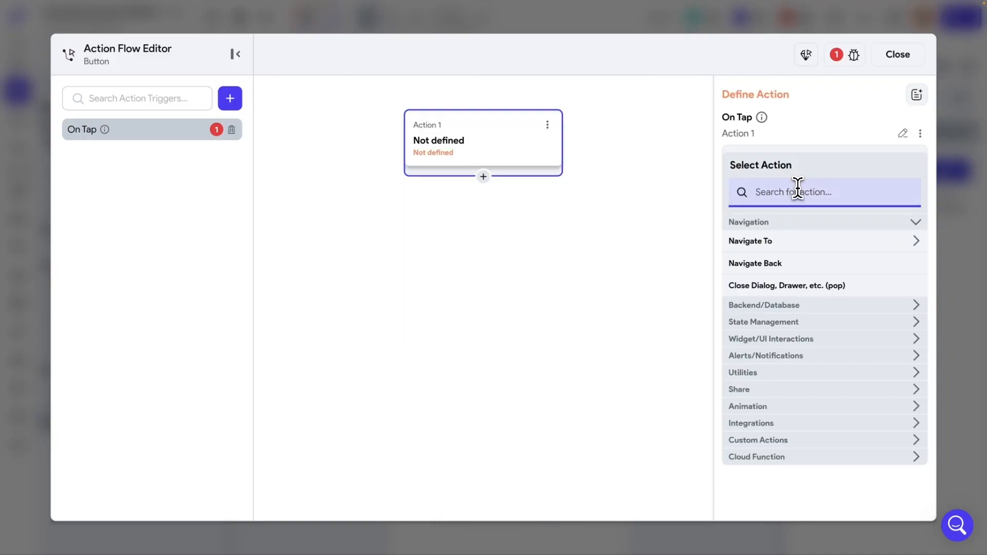
type("supase")
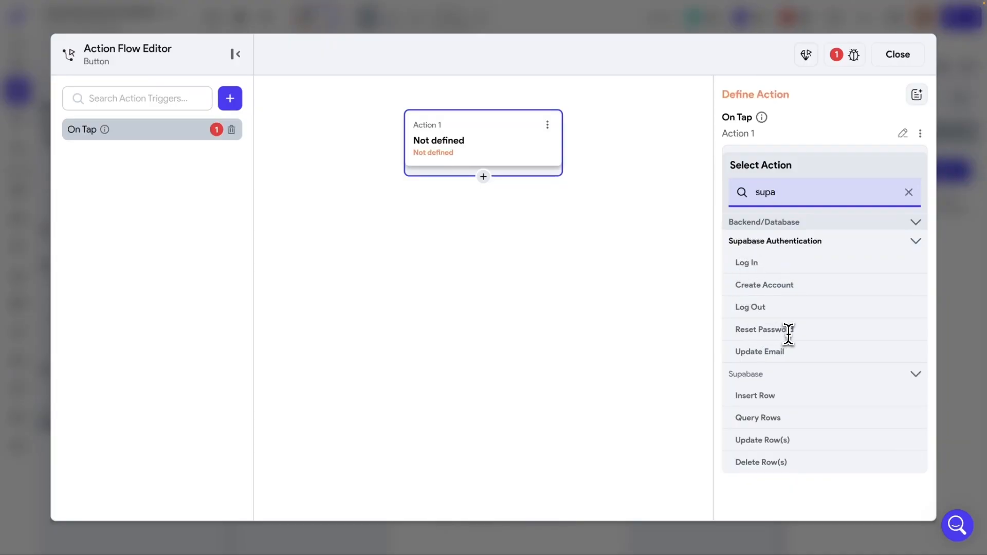
left_click(752, 272)
left_click(754, 199)
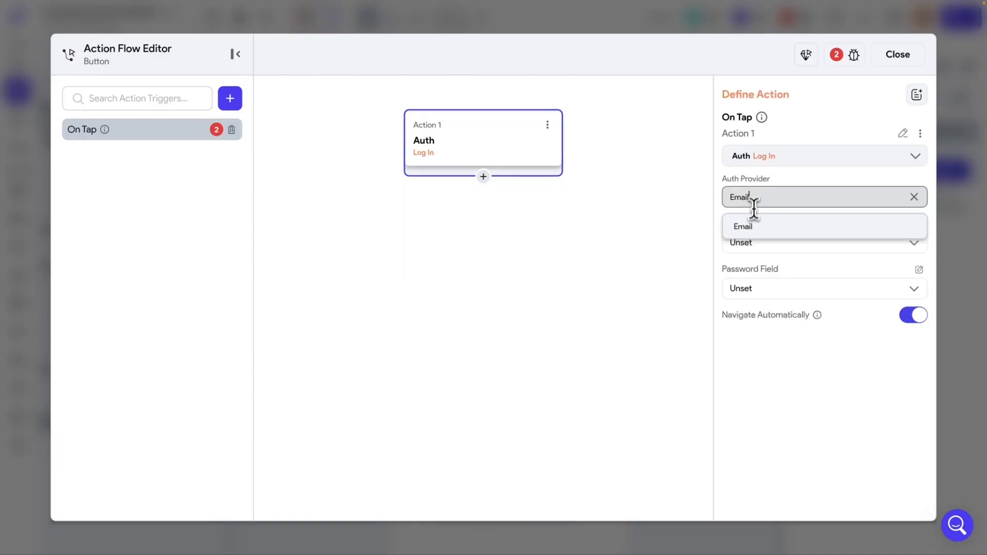
left_click(757, 226)
left_click(748, 242)
left_click(756, 272)
left_click(752, 286)
left_click(751, 319)
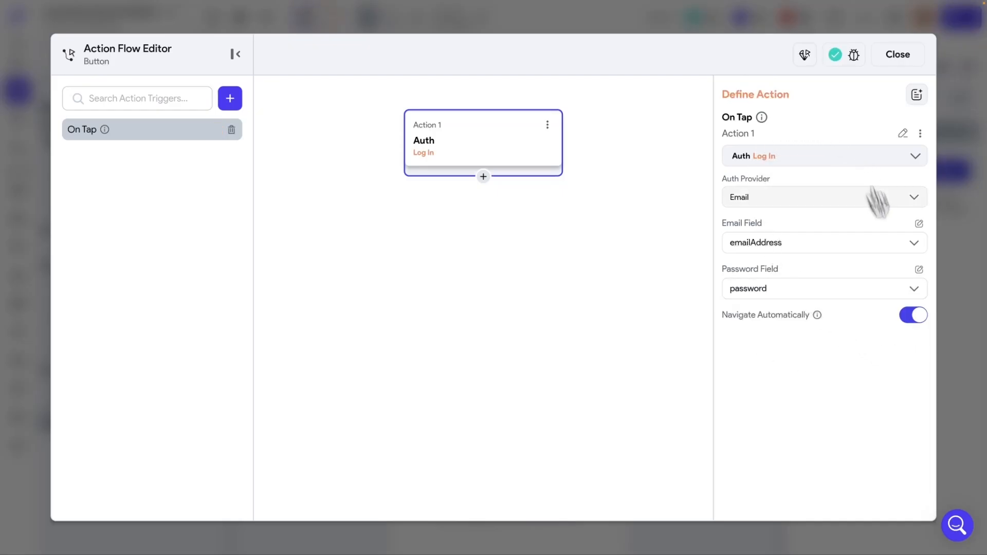
left_click(895, 56)
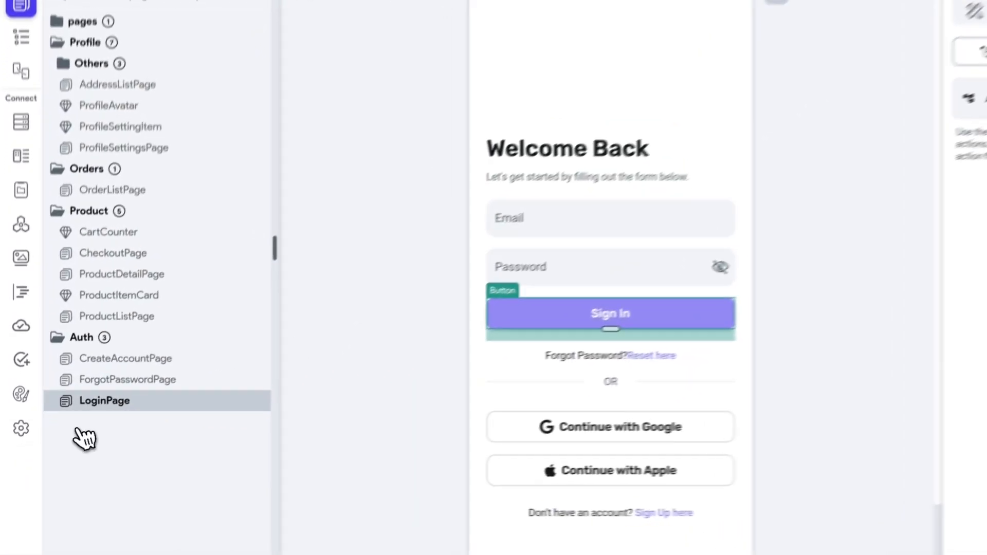
- Delete the VerifyEmail action from CreateAccountPage's Create Account button flow
left_click(135, 353)
left_click(420, 424)
left_click(817, 124)
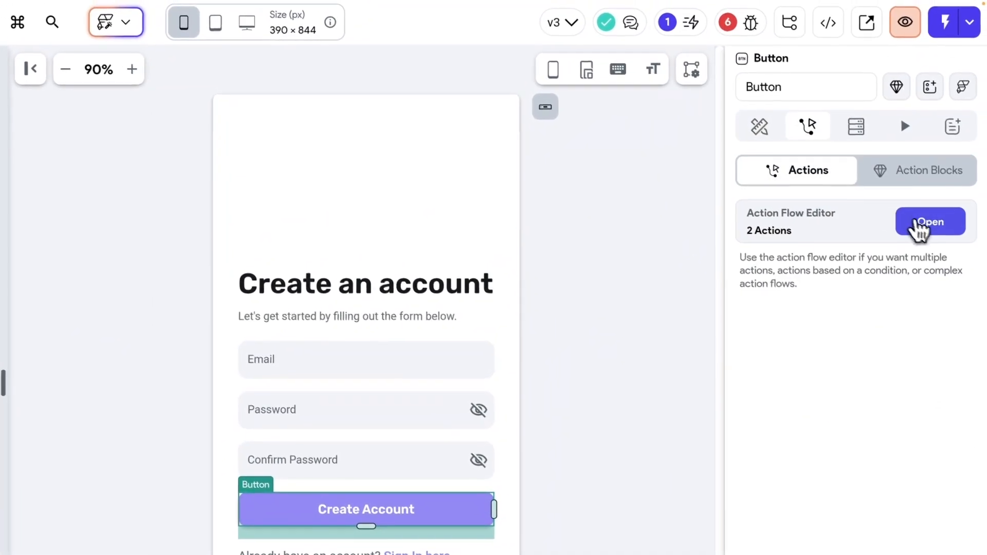
left_click(935, 218)
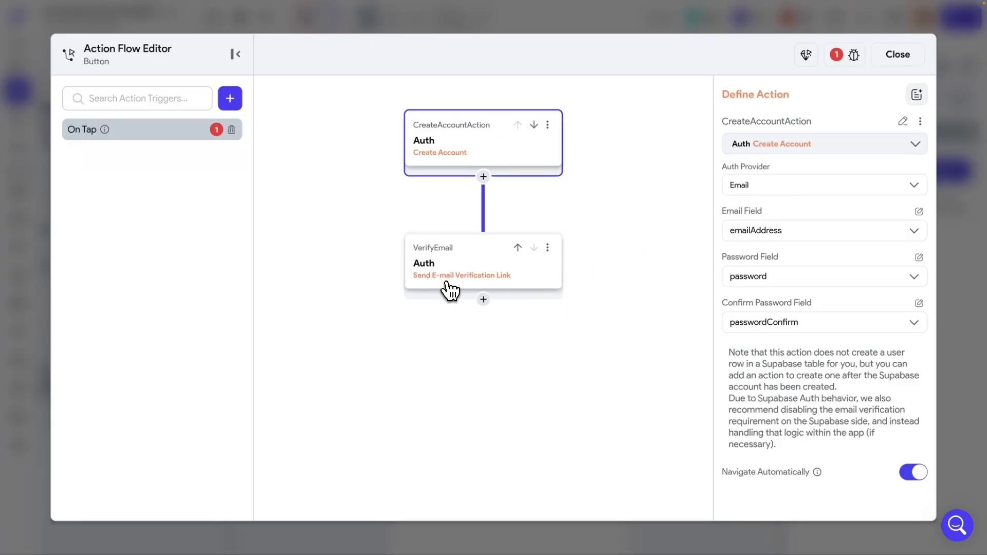
left_click(549, 248)
left_click(487, 354)
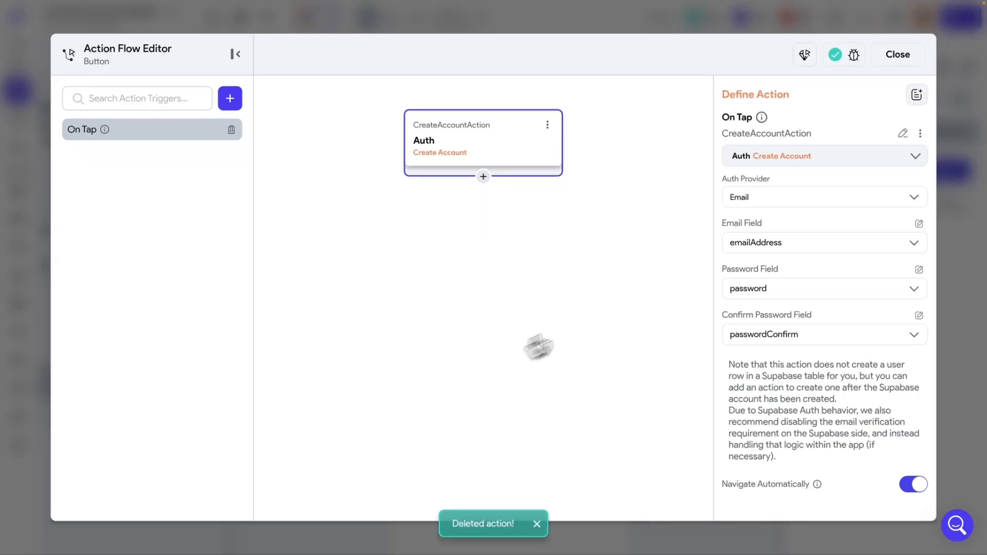
left_click(898, 54)
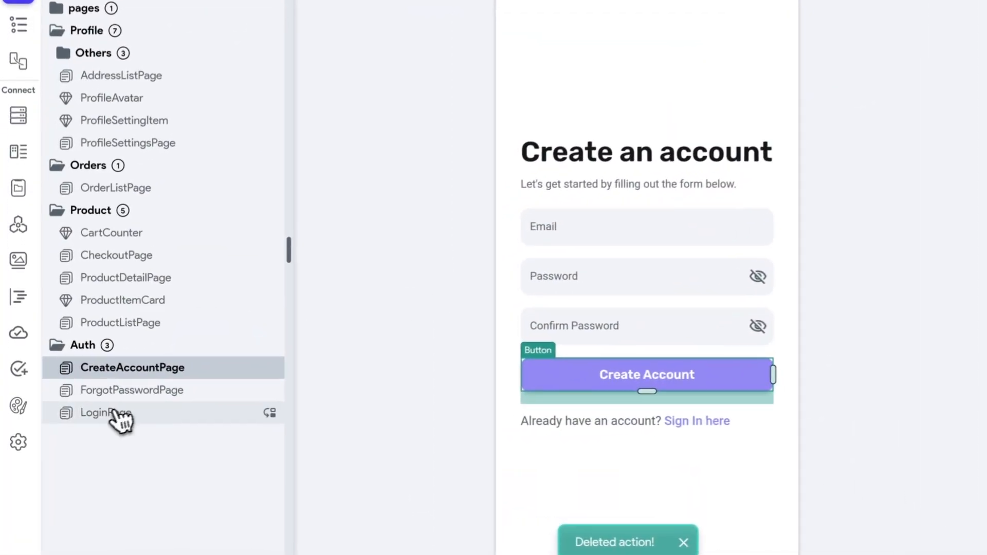
- Review Send Link's Reset Password action on ForgotPasswordPage, then view the 5 project errors
left_click(126, 401)
left_click(429, 317)
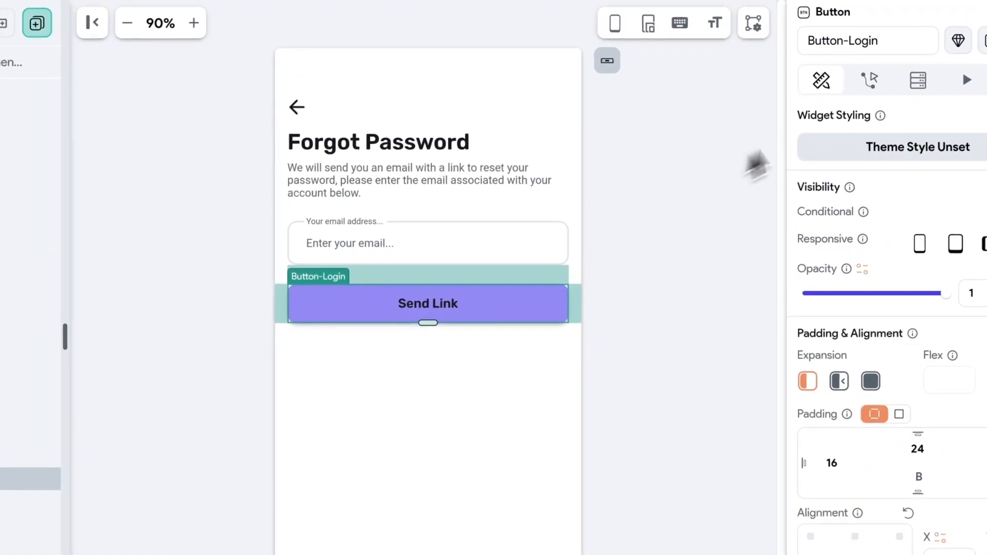
left_click(875, 77)
left_click(942, 213)
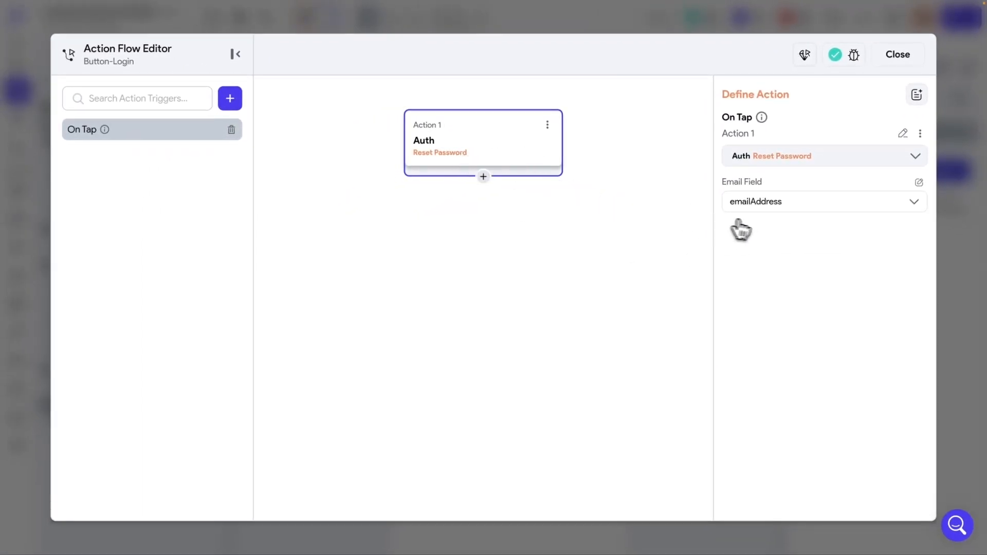
left_click(901, 58)
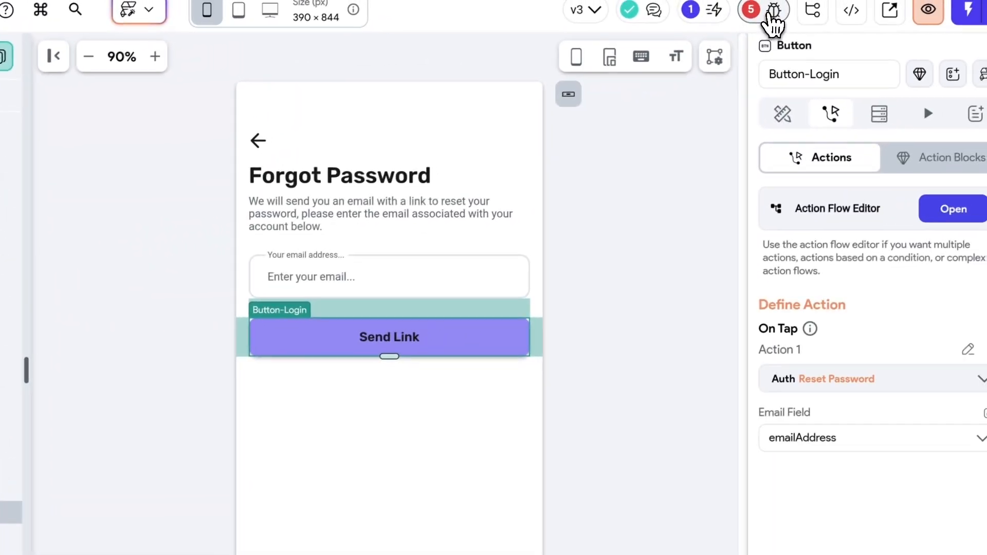
left_click(869, 2)
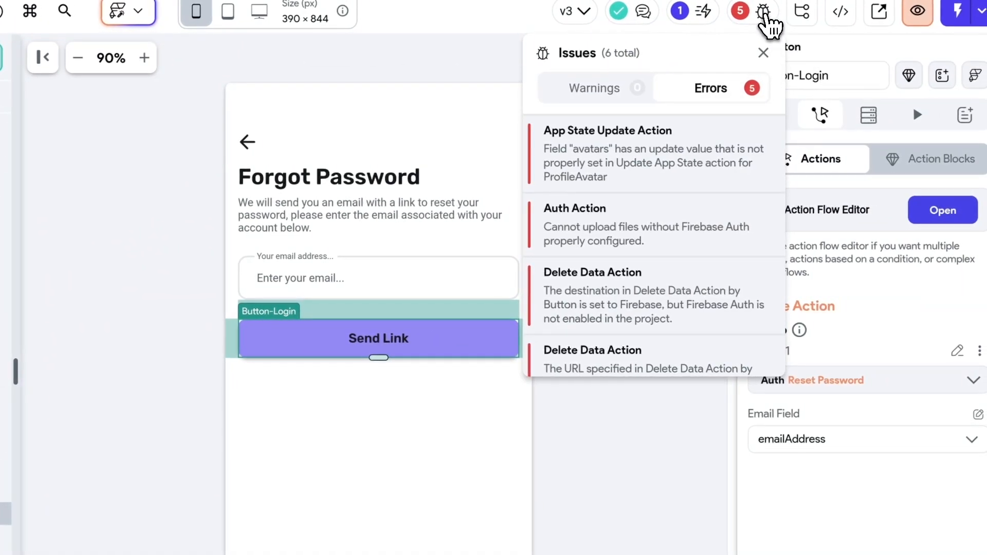
- Bind the Profile page's email text to Authenticated User > Email
scroll(642, 311, "down", 2)
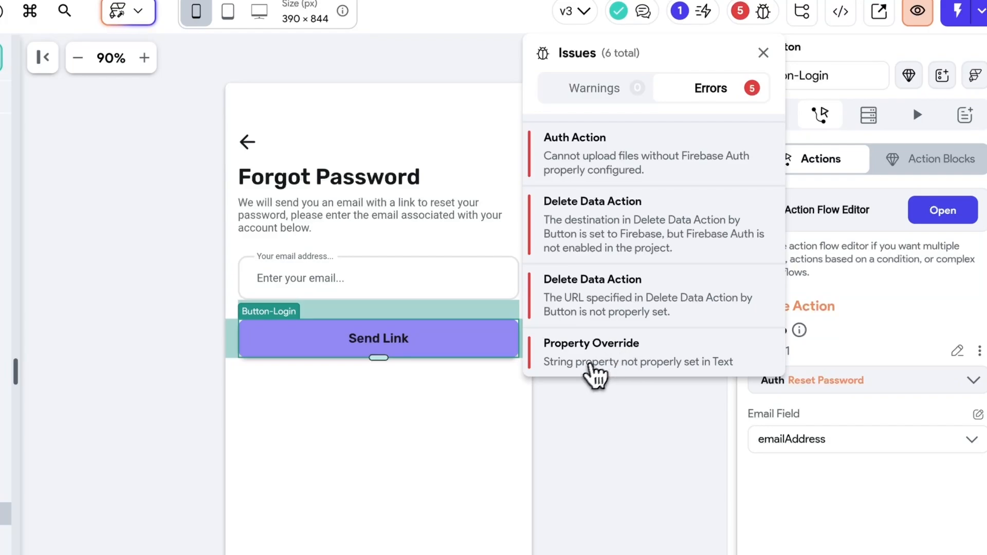
left_click(600, 364)
left_click(608, 385)
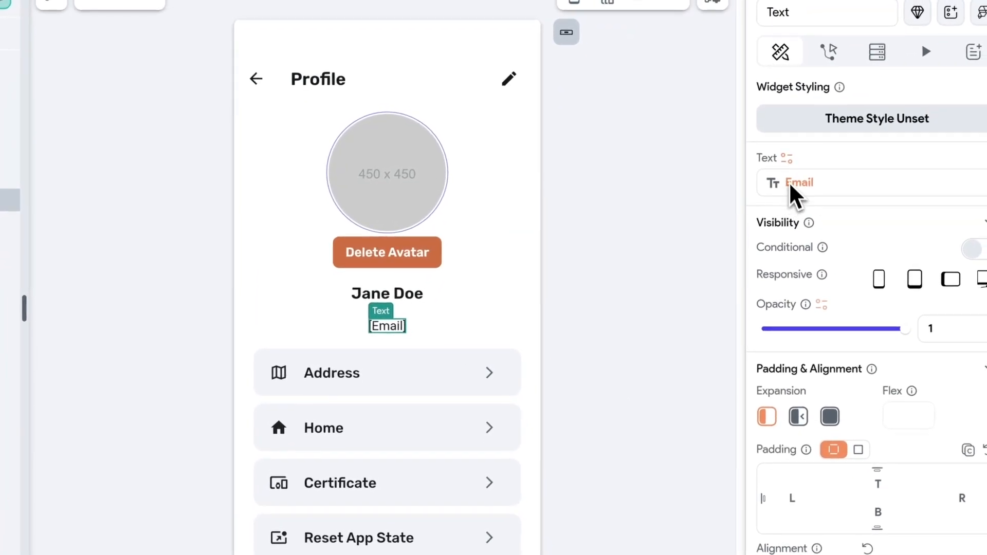
left_click(792, 182)
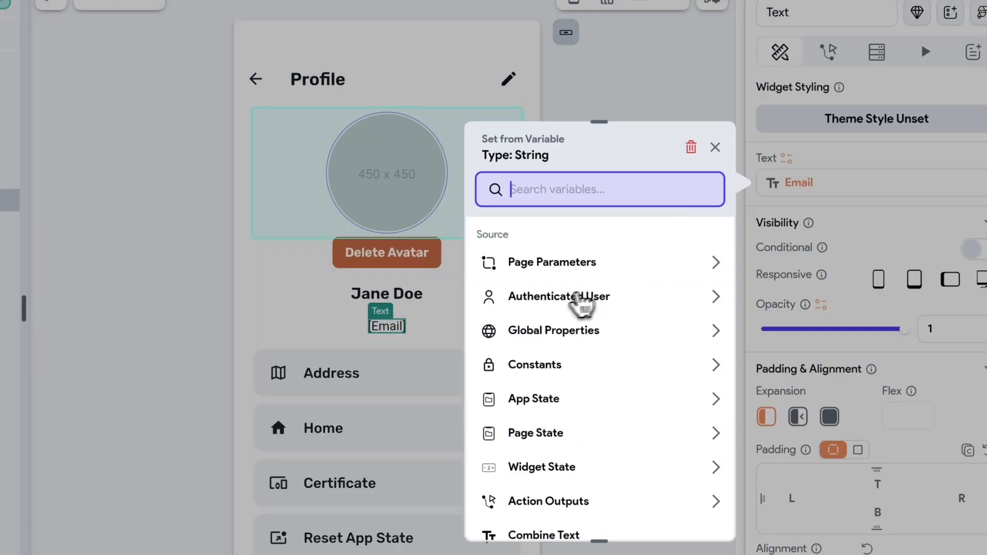
left_click(539, 304)
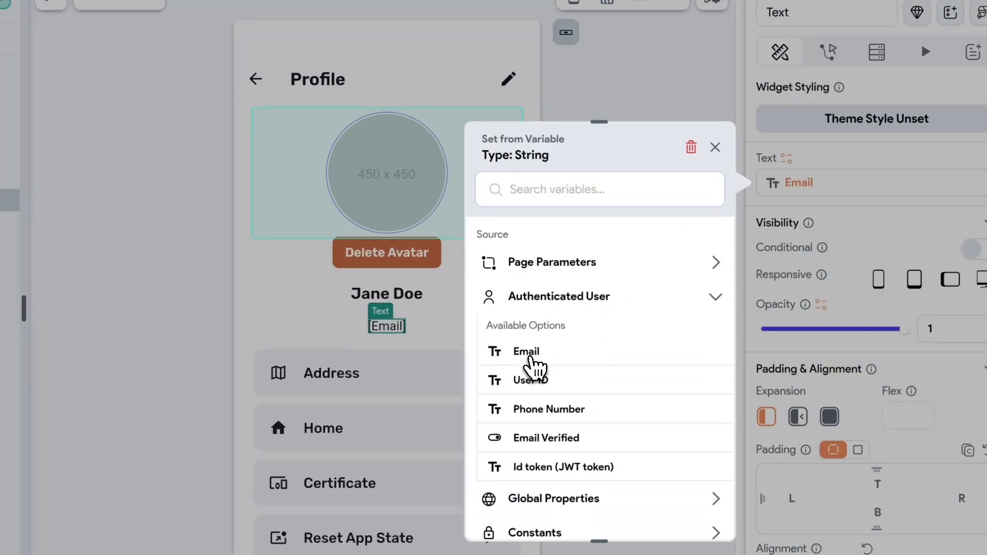
left_click(531, 355)
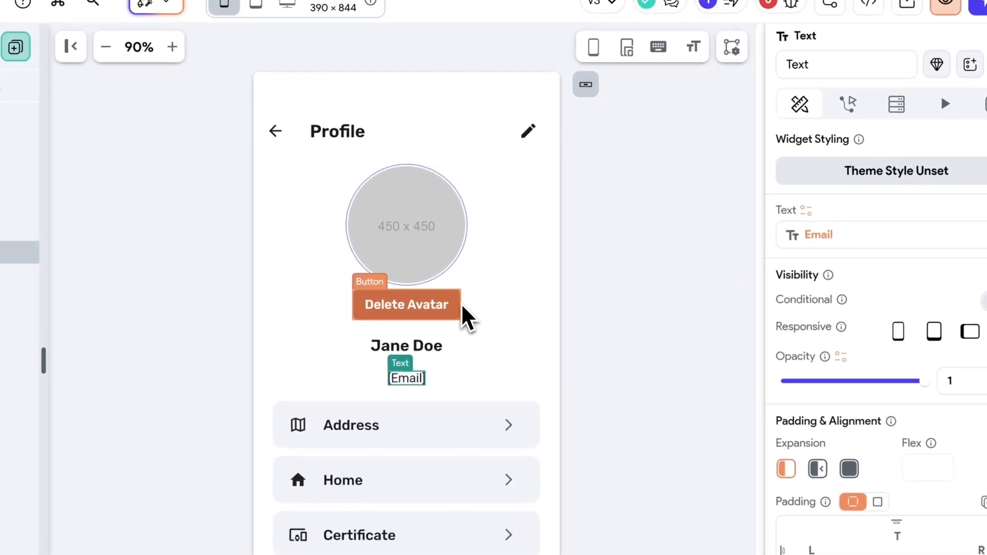
- Delete the Delete Avatar button from the Profile page
left_click(458, 316)
key("Delete")
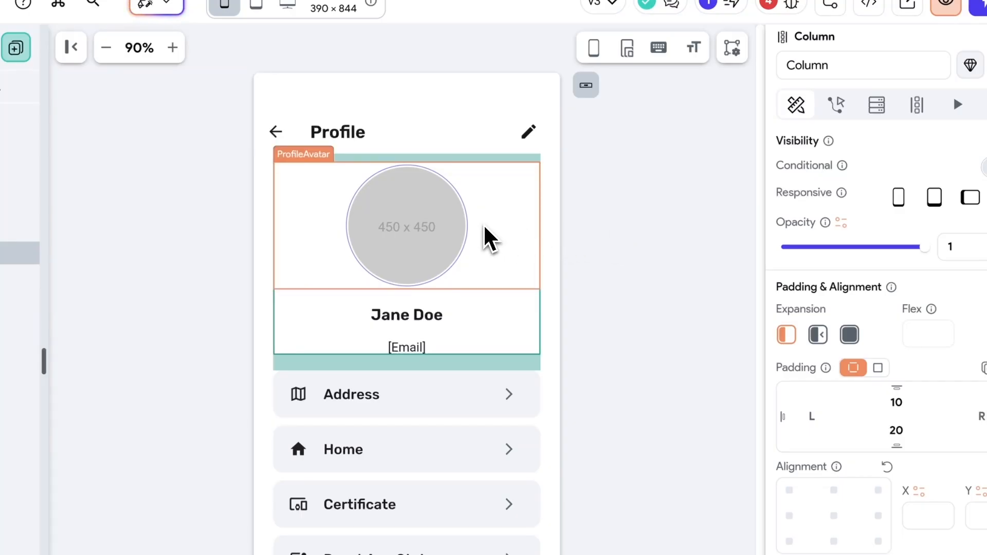
left_click(491, 238)
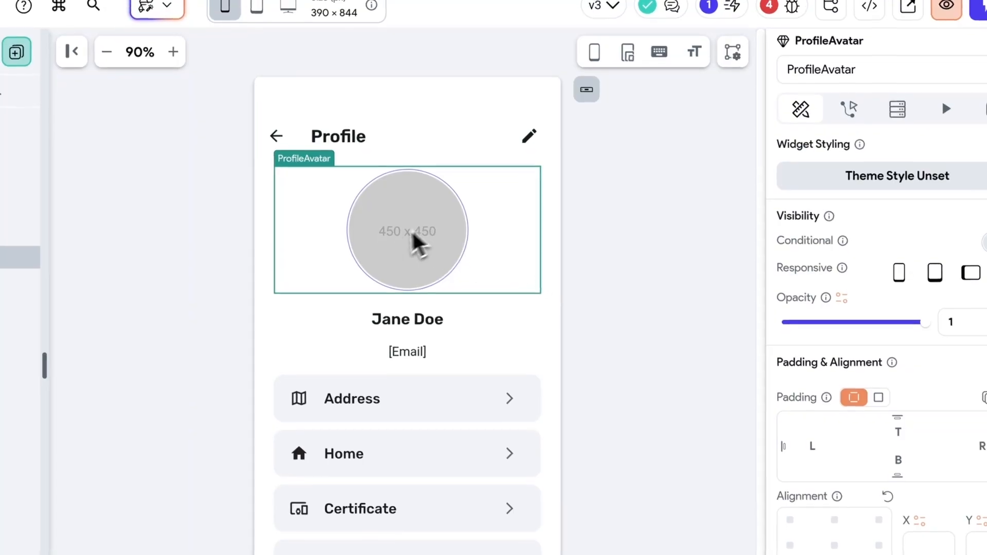
- Switch ProfileAvatar's upload type to Supabase, then delete its entire On Tap trigger
left_click(821, 131)
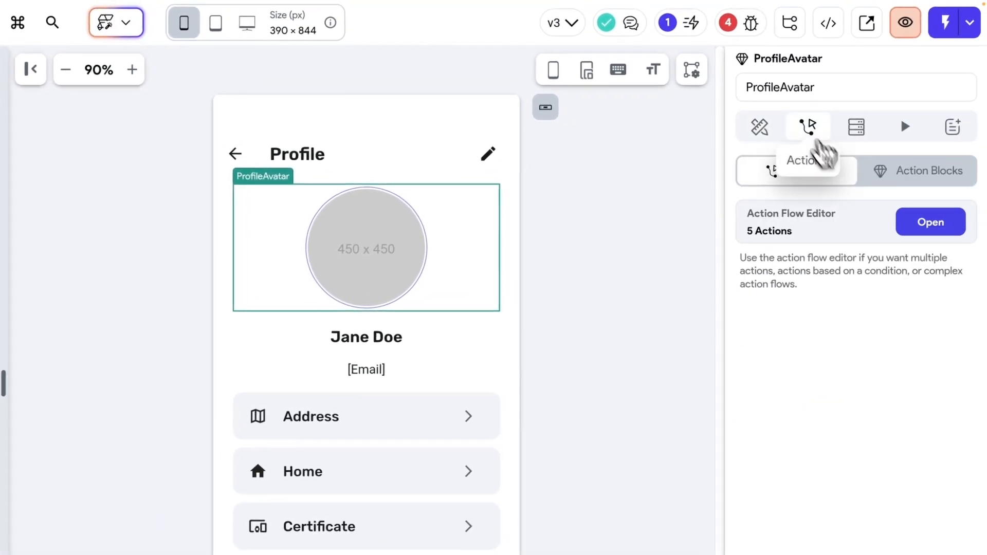
left_click(931, 221)
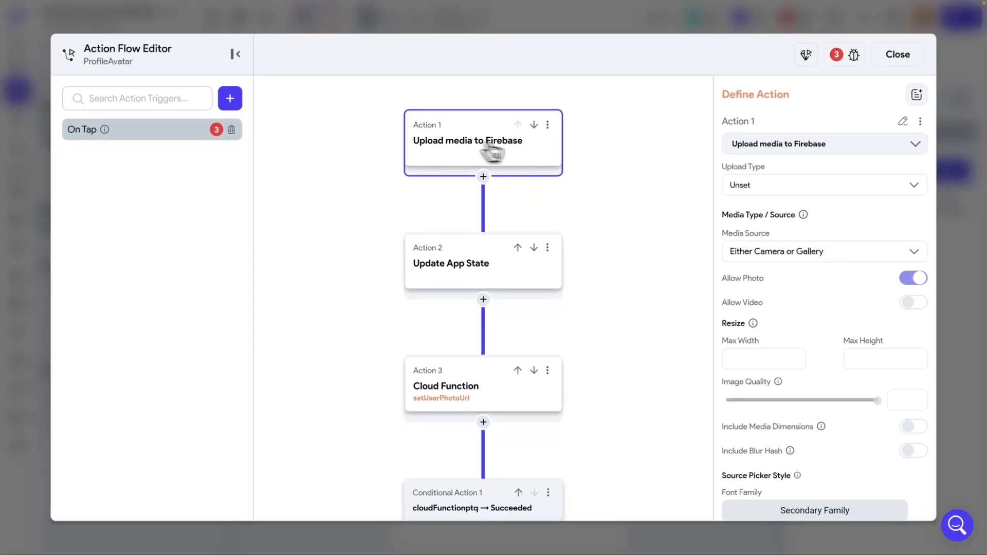
left_click(779, 150)
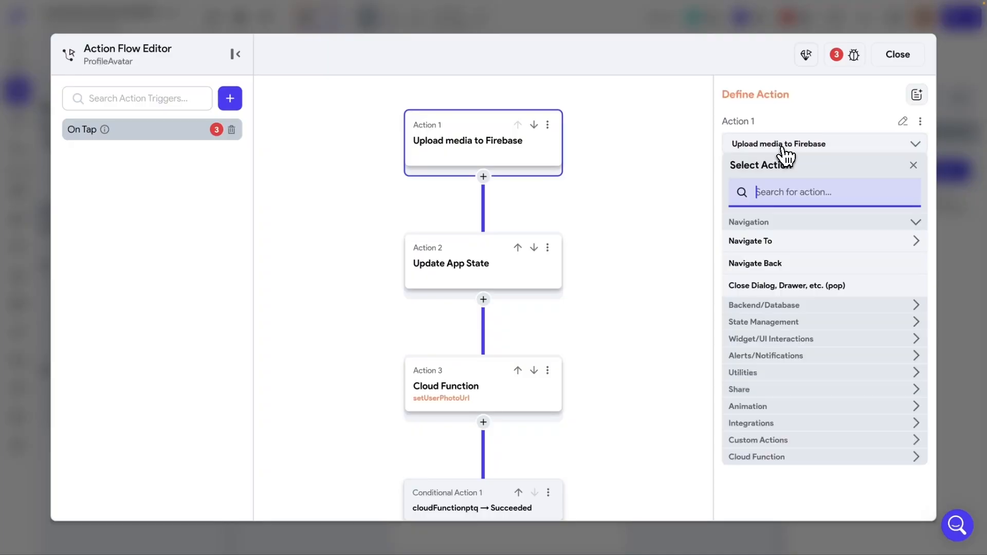
left_click(759, 151)
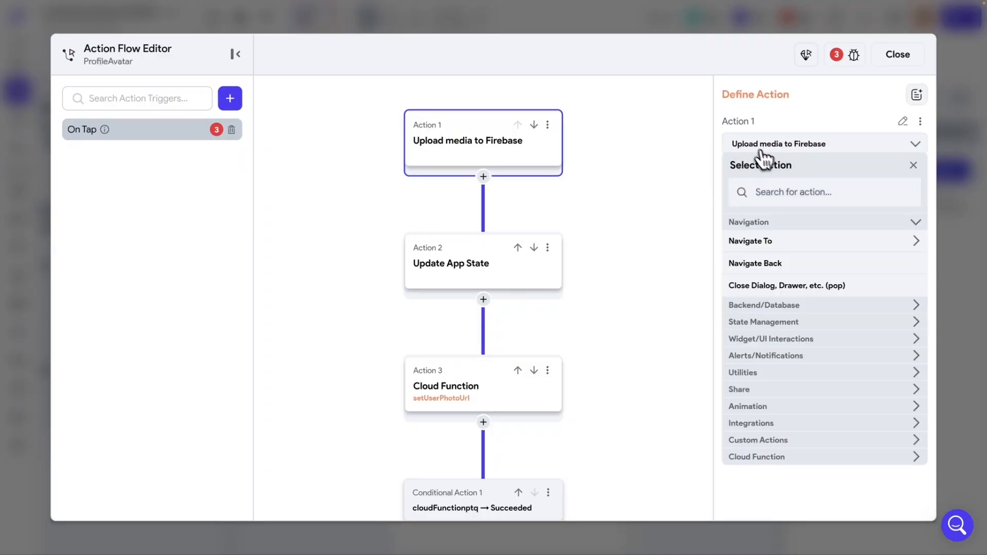
left_click(913, 165)
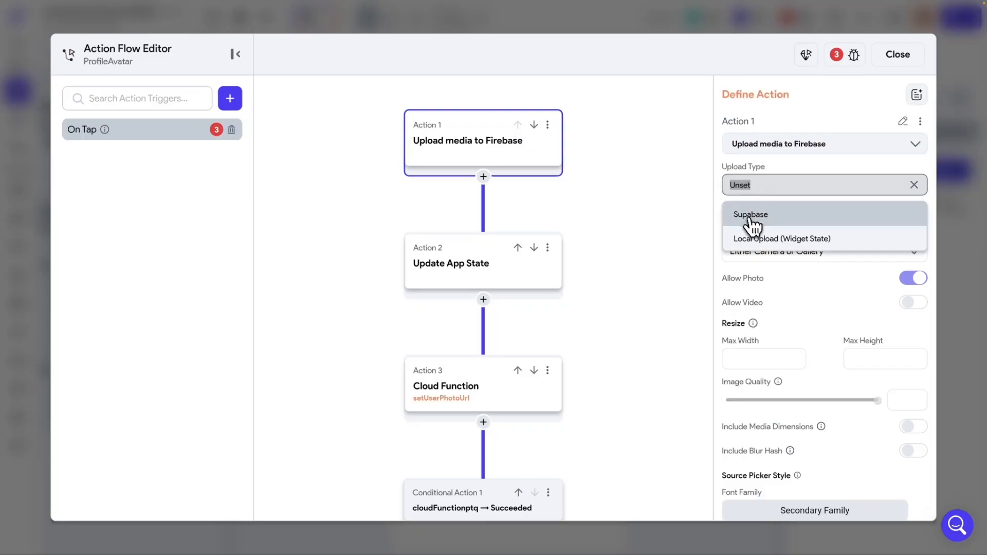
left_click(757, 219)
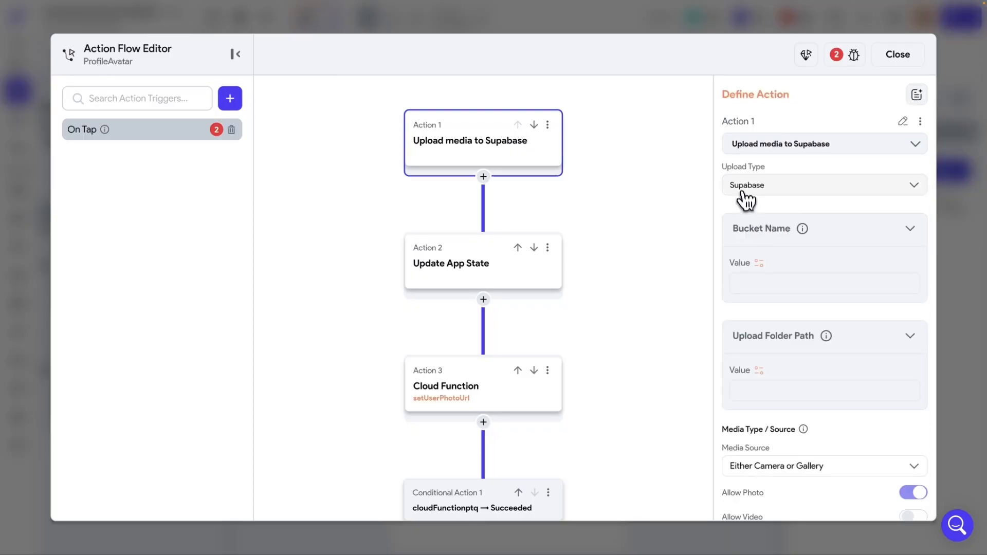
scroll(767, 215, "down", 1)
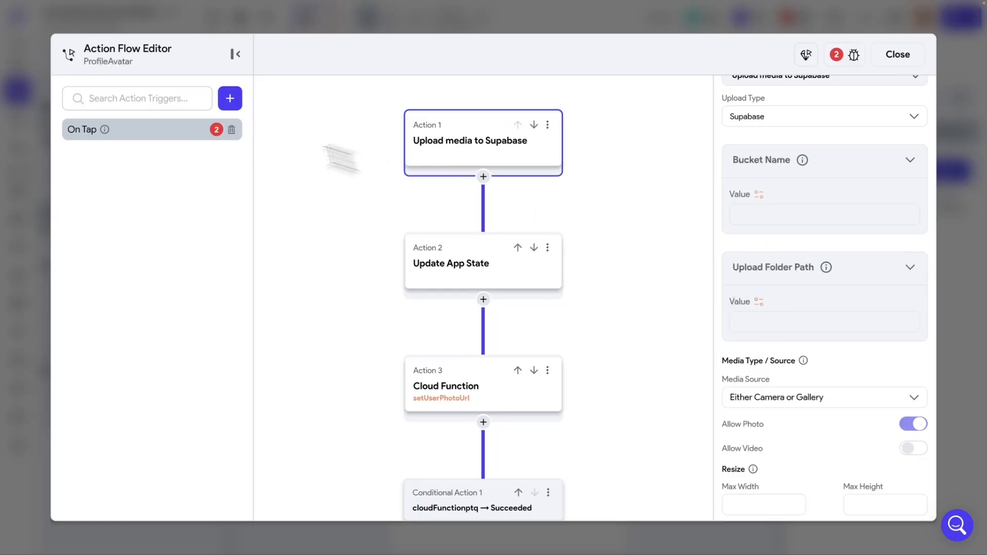
left_click(231, 130)
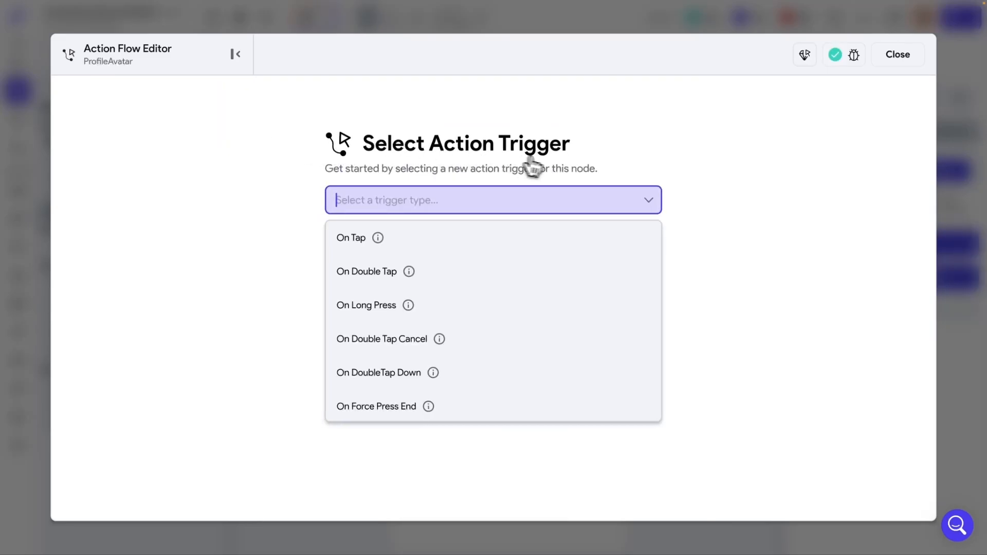
left_click(892, 59)
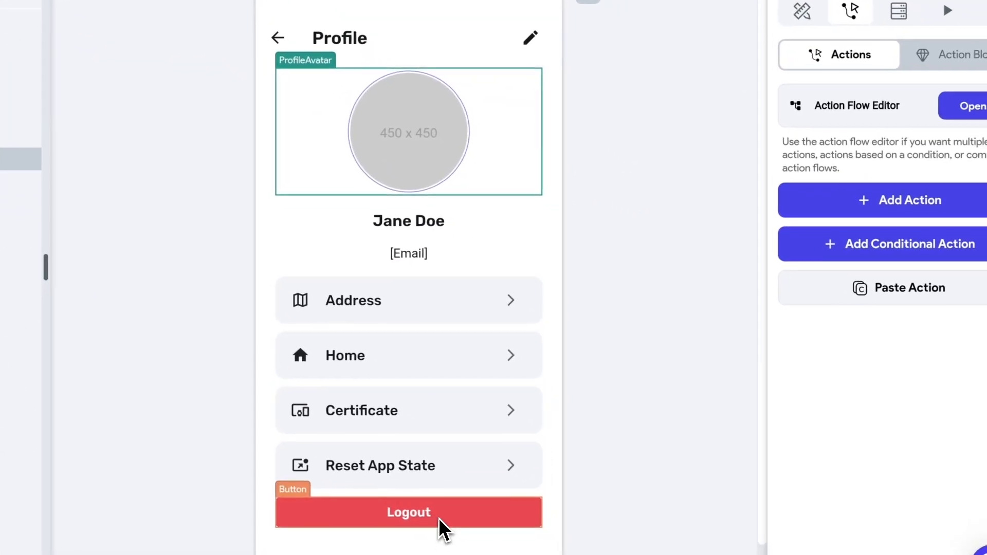
- Check the Logout button's action flow, then view the single remaining ProfileAvatar avatars error
left_click(439, 518)
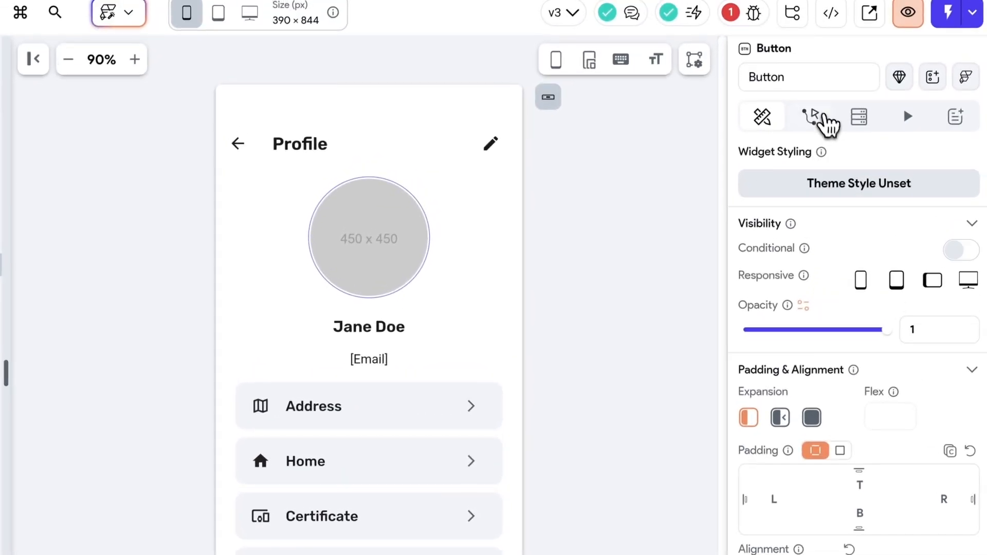
left_click(840, 32)
left_click(945, 140)
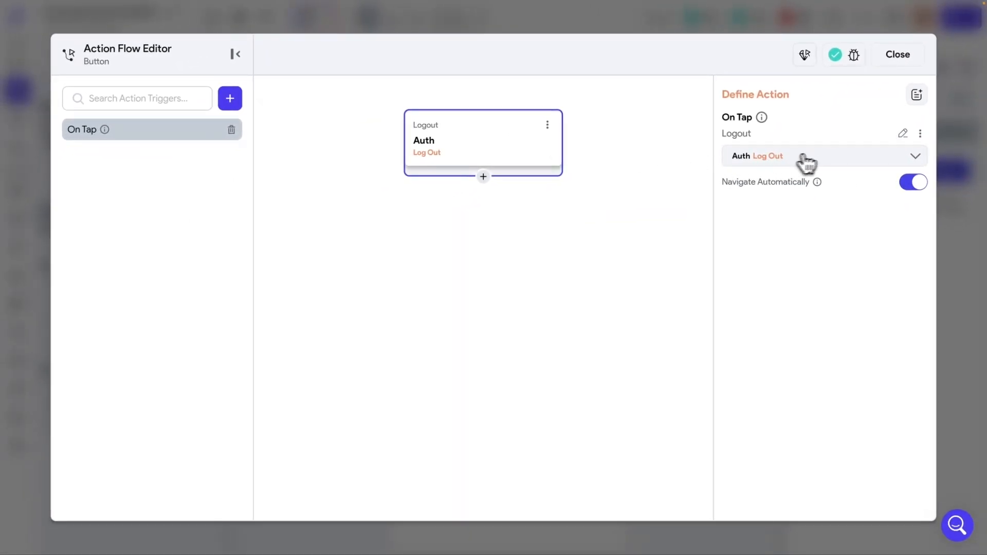
left_click(908, 54)
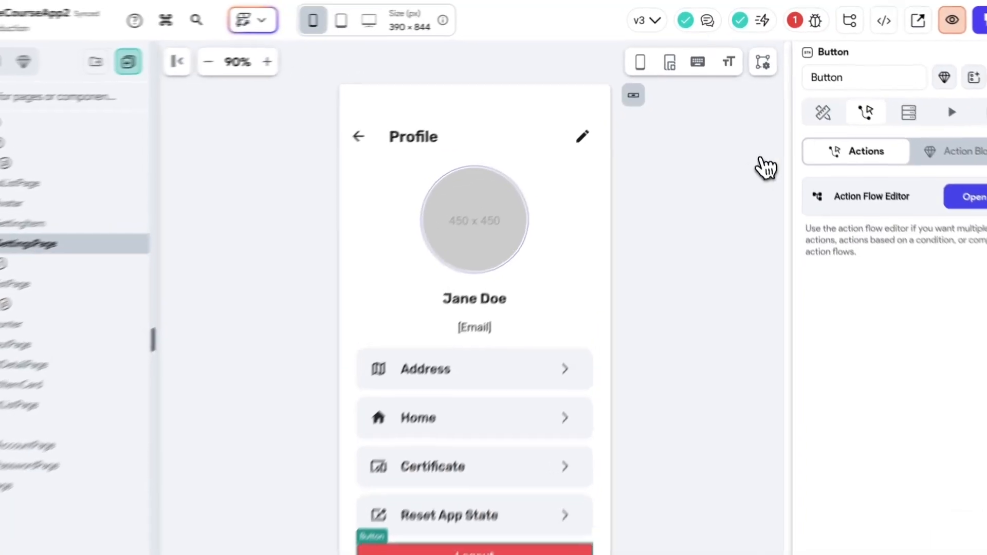
left_click(805, 18)
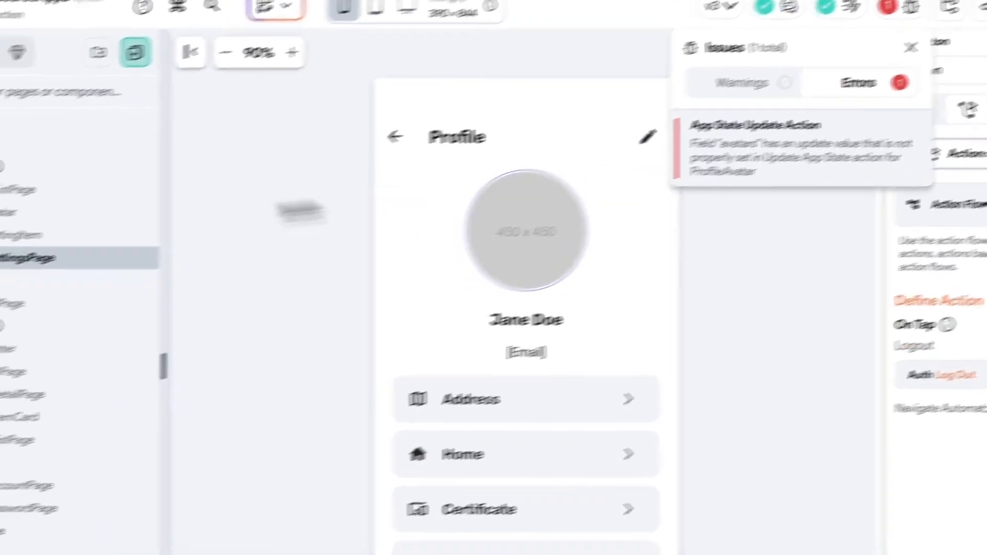
left_click(95, 189)
- Unbind the avatars variable from the ProfileAvatar CircleImage and paste the fixed placeholder URL as its path
left_click(95, 188)
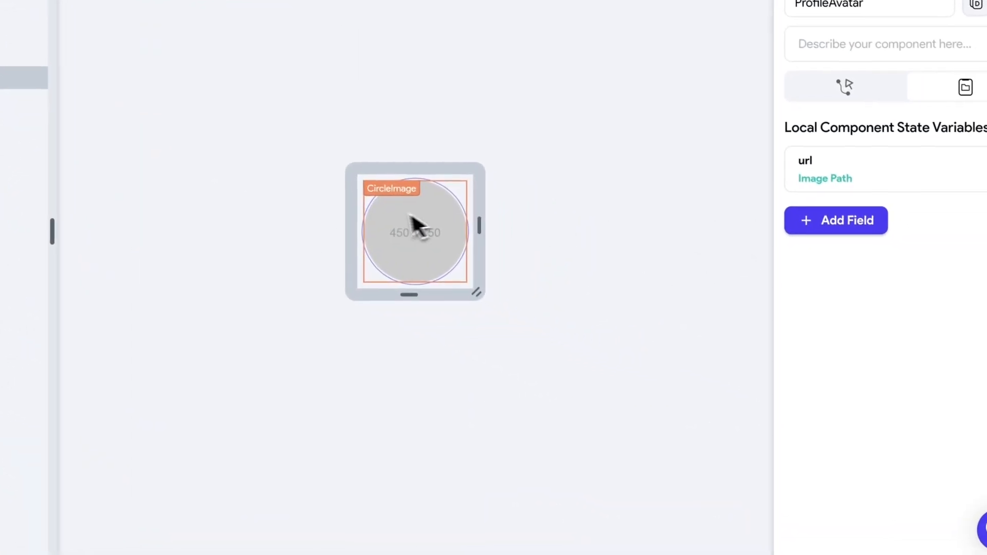
left_click(459, 236)
scroll(873, 361, "down", 3)
scroll(825, 340, "down", 4)
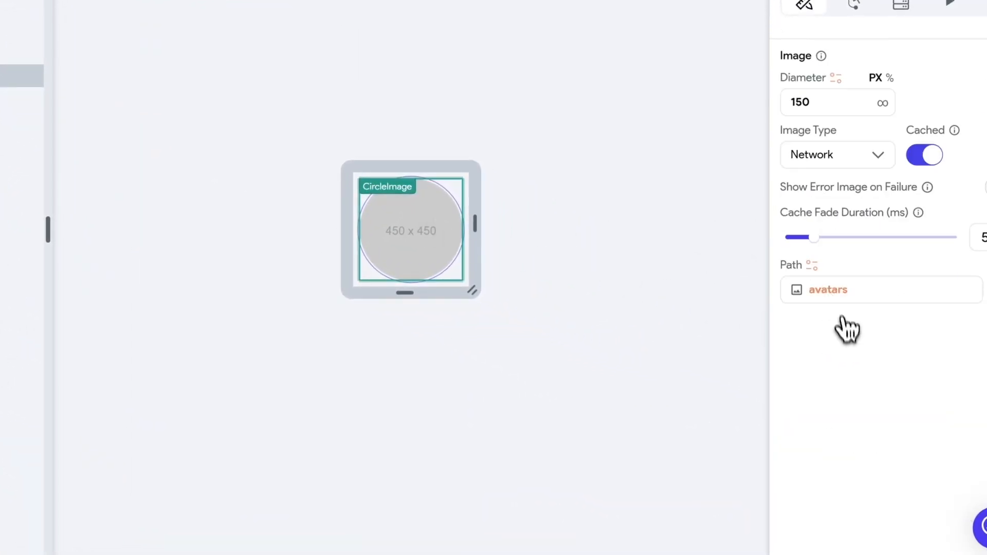
left_click(828, 291)
triple_click(637, 313)
key("ctrl+c")
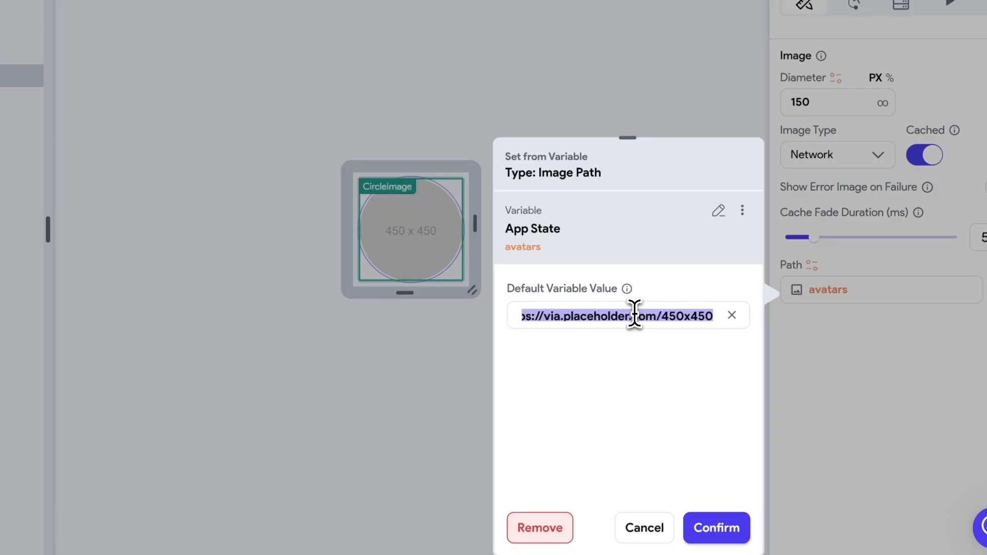
left_click(541, 528)
left_click(844, 367)
key("ctrl+v")
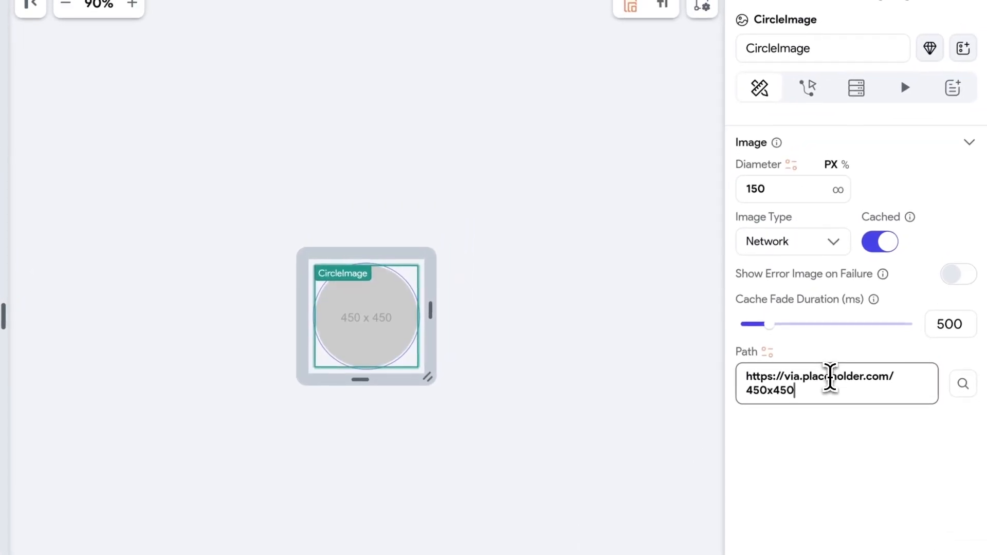
left_click(843, 438)
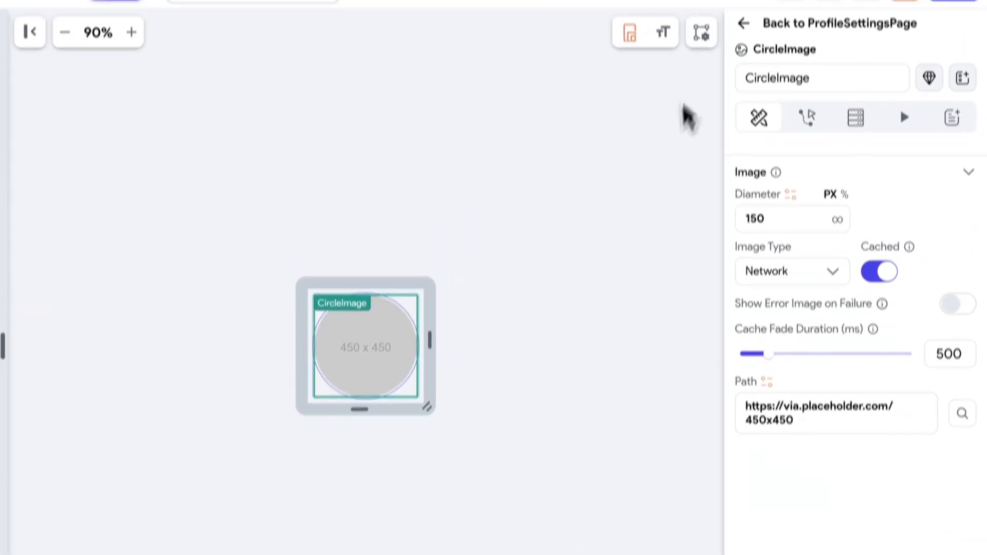
- Trace the reported issue to the Photo URL action and delete ProfileAvatar's On Initialization trigger
left_click(754, 27)
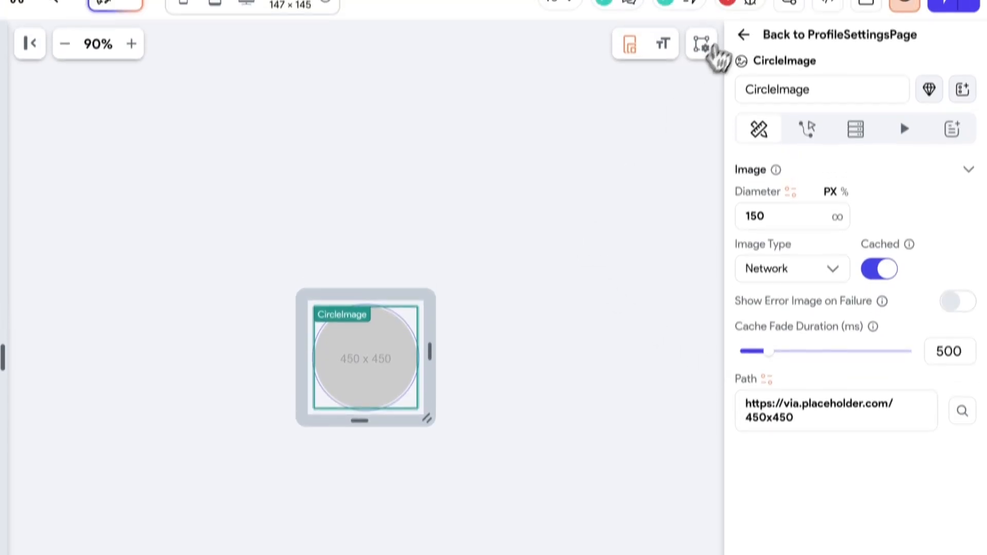
left_click(751, 26)
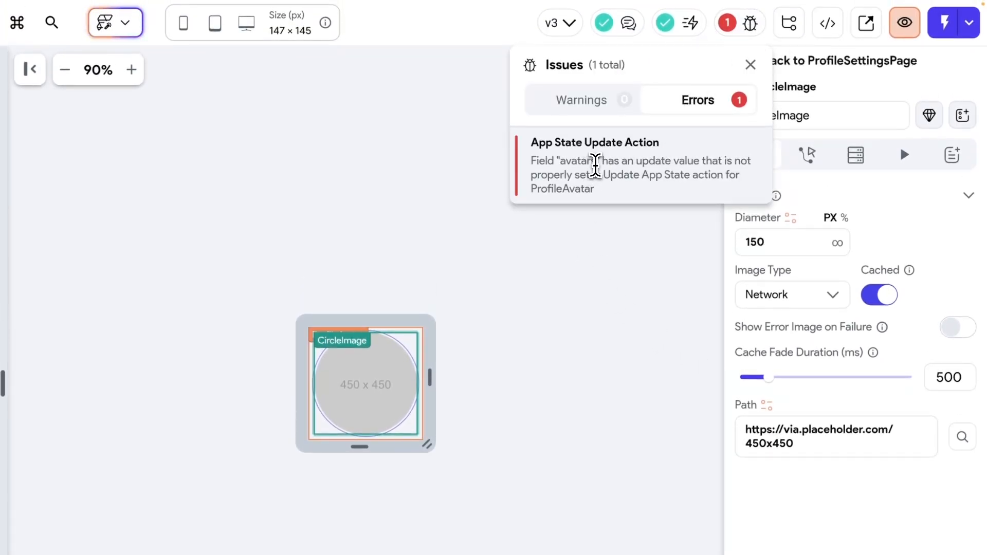
left_click(596, 165)
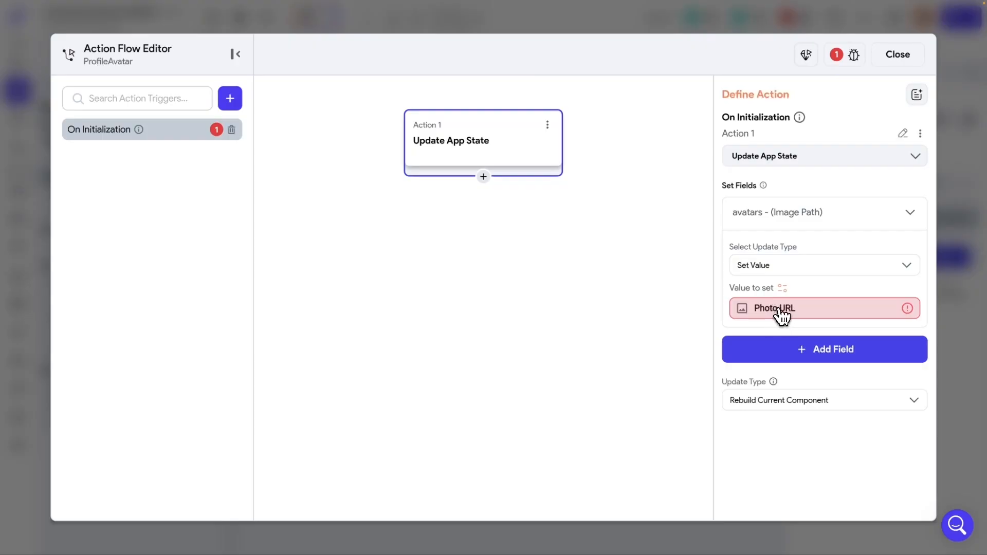
left_click(782, 313)
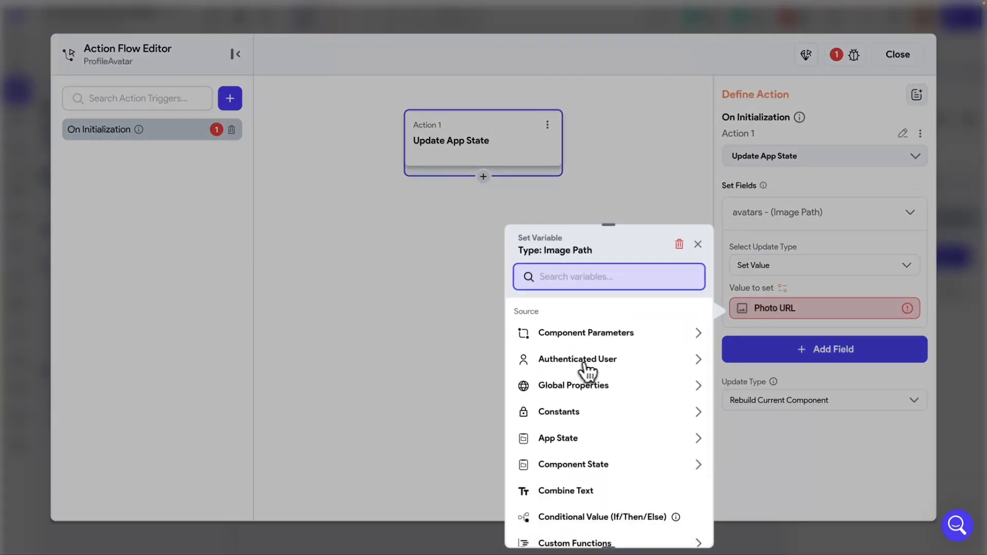
left_click(605, 368)
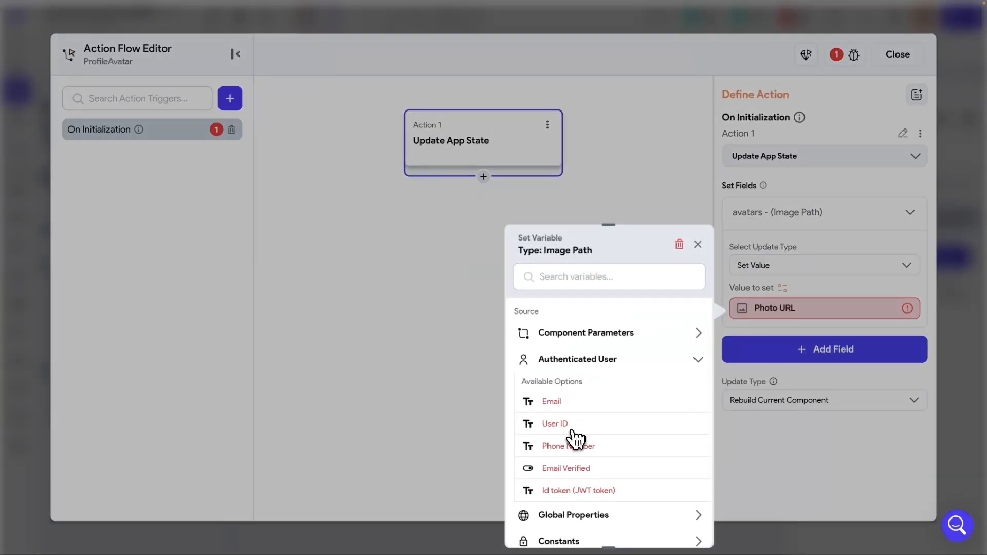
scroll(577, 438, "down", 1)
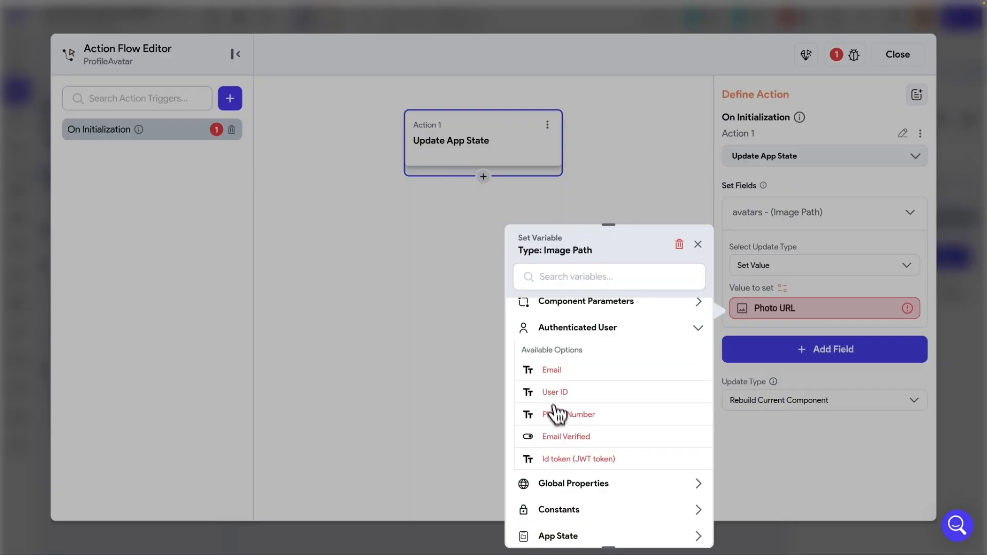
scroll(555, 417, "up", 1)
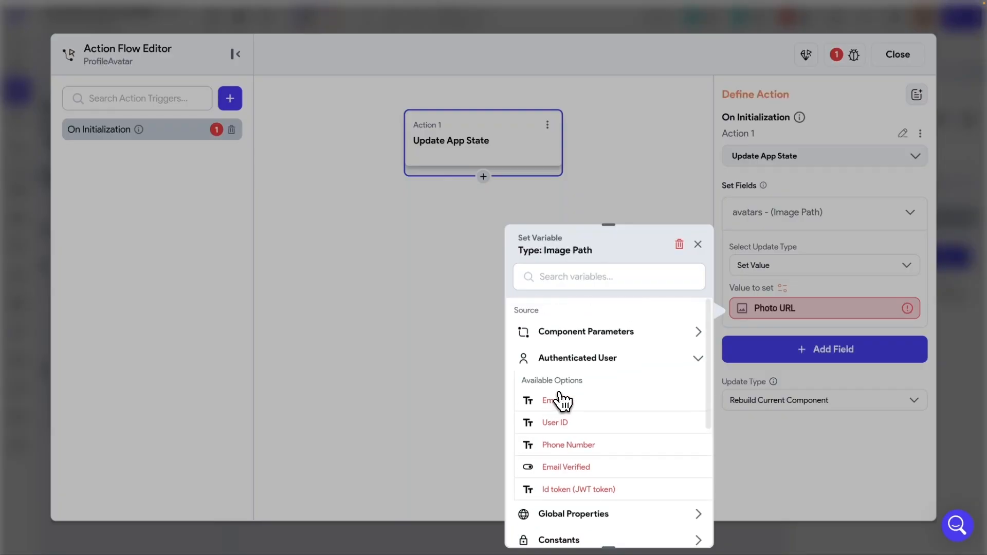
left_click(697, 245)
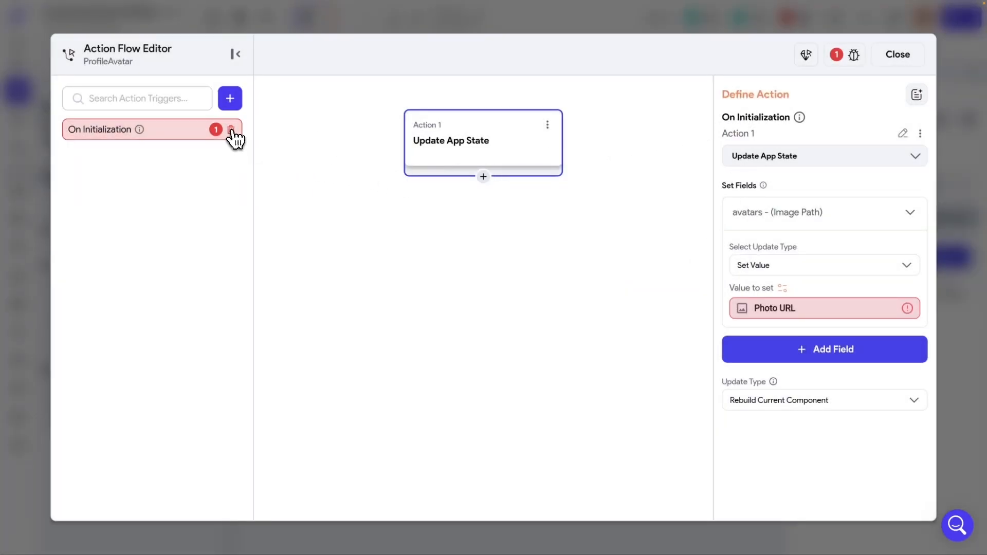
left_click(231, 129)
left_click(900, 56)
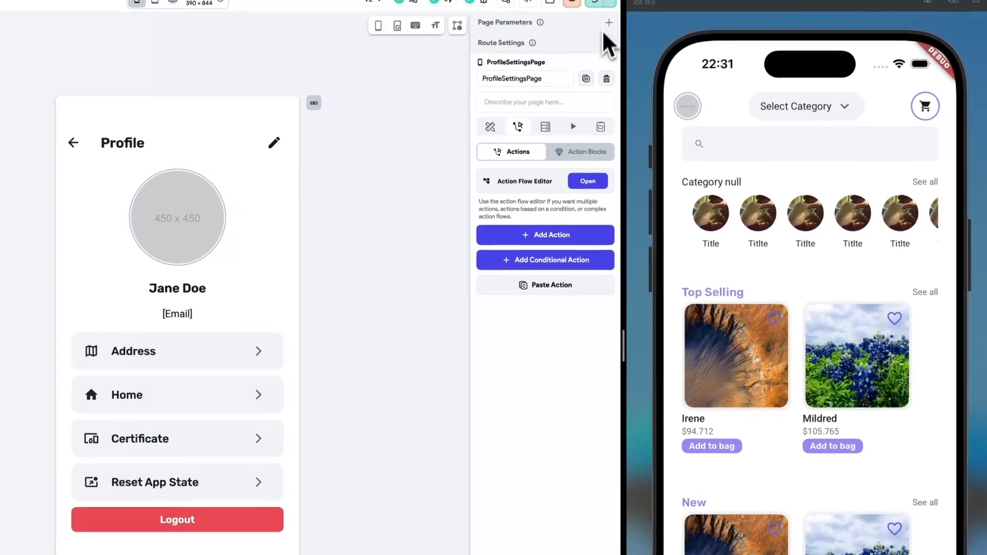
- Rerun the app on the iPhone 16 Pro simulator from Test, Run & Publish
left_click(612, 13)
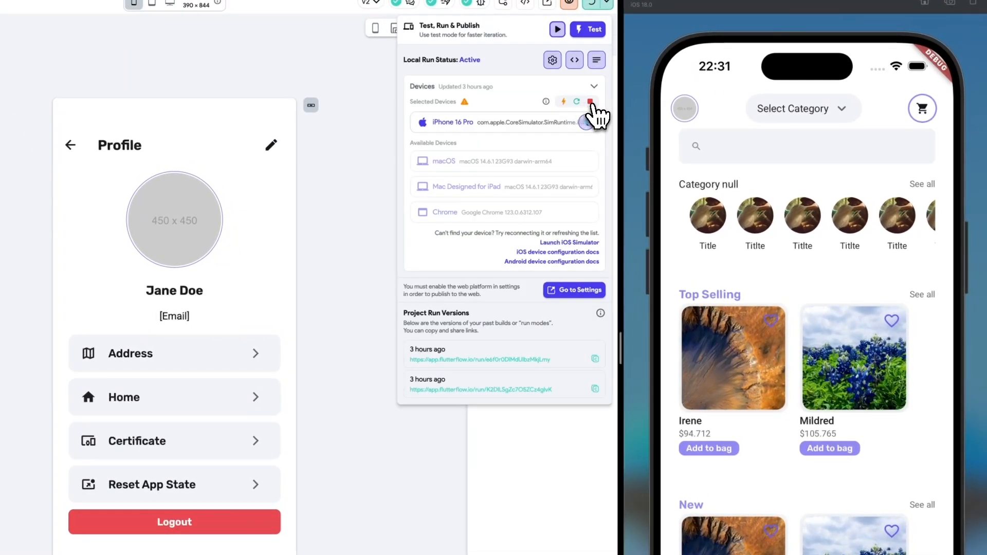
left_click(586, 122)
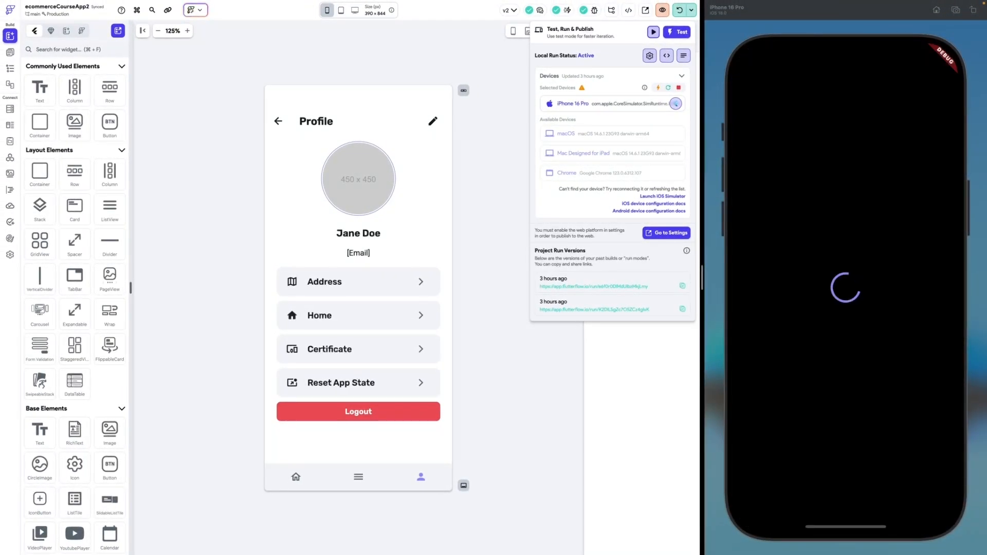
key("Escape")
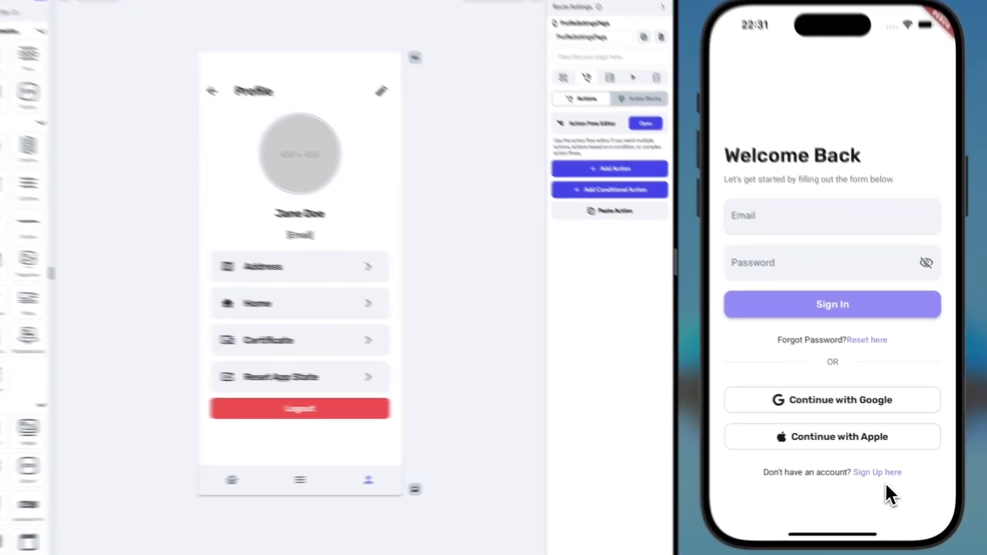
- Create an account with a test email and matching password, then open the Profile tab
left_click(885, 469)
left_click(804, 251)
type("test@test")
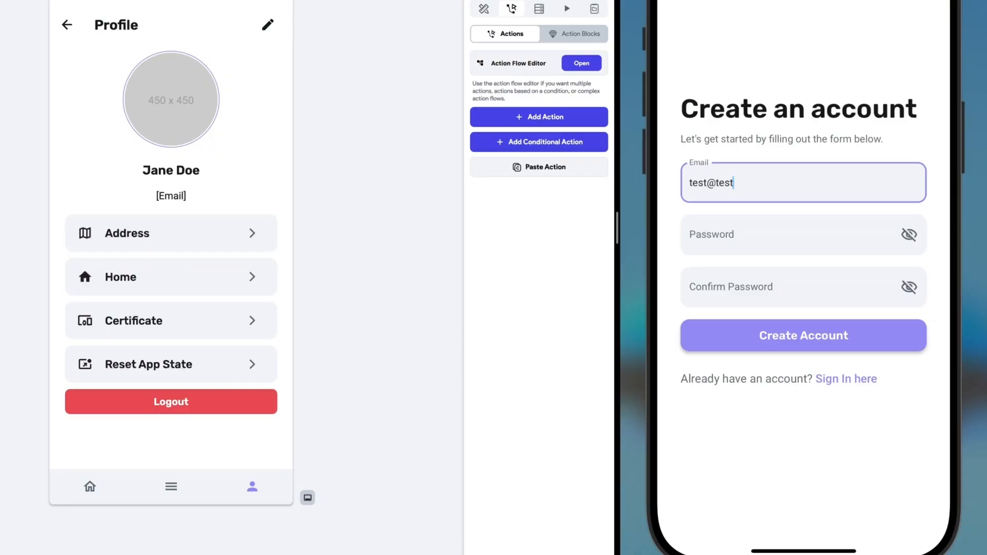
type(".com")
key("Tab")
type("123456")
key("Tab")
type("123456")
left_click(774, 336)
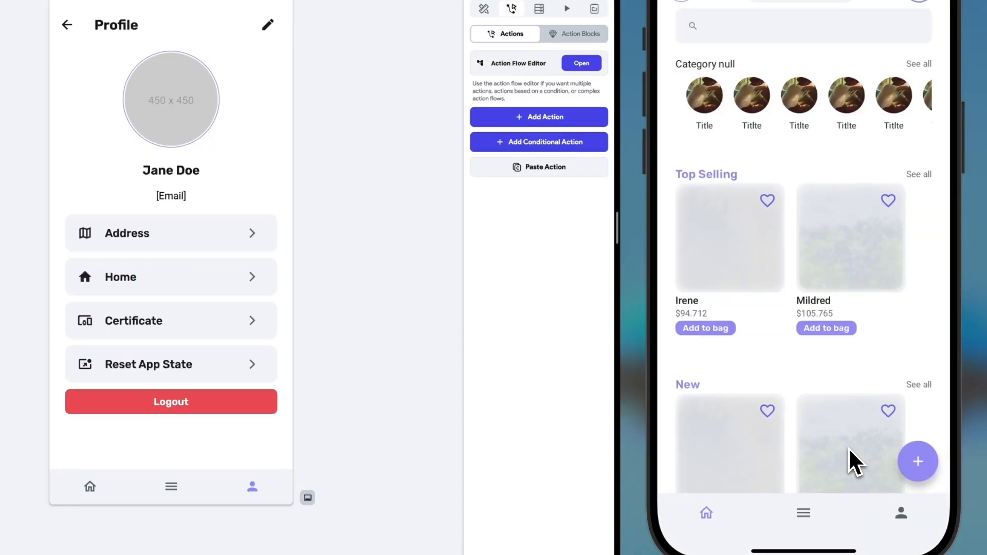
left_click_drag(849, 437, 893, 507)
left_click(901, 513)
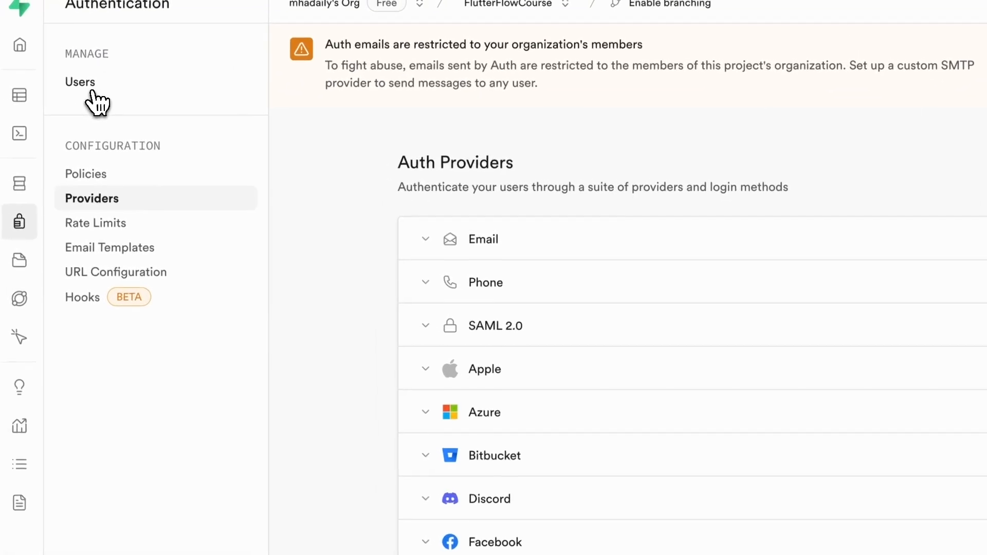
- Check that the new Email account appears in Supabase's Authentication Users list
left_click(83, 87)
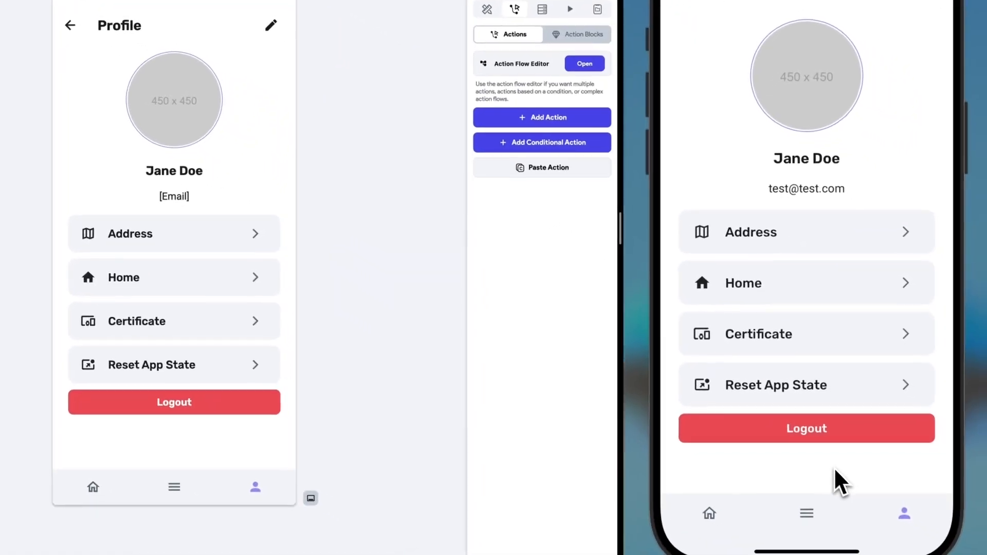
- Log out of the app on the simulator
left_click(815, 437)
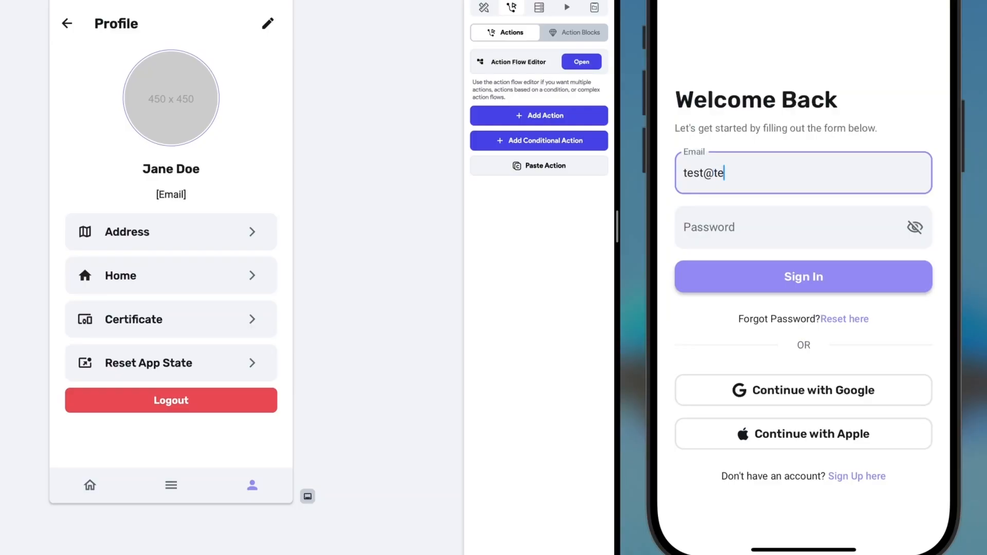
- Enter the test account's email and password and sign in to reach the home screen
type("m")
key("Tab")
type("p")
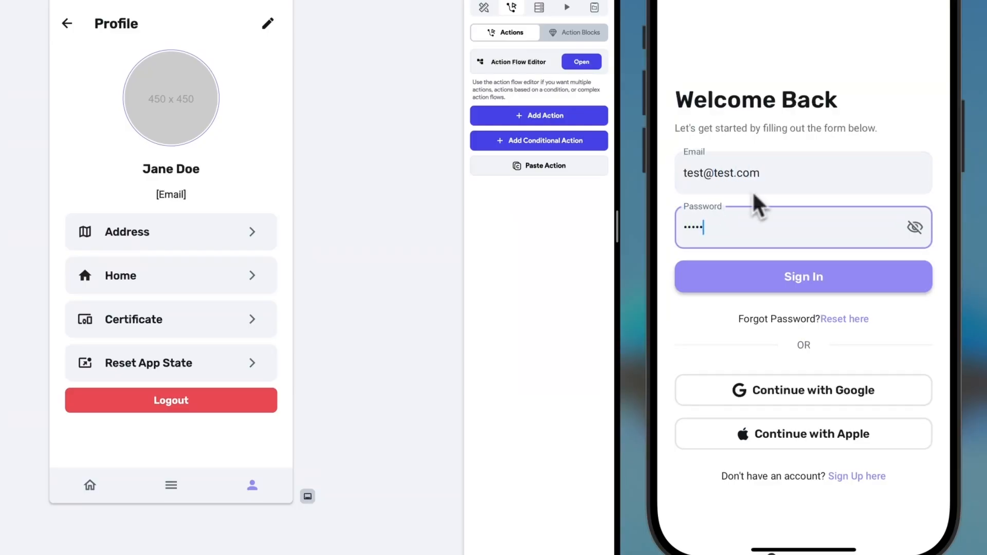
left_click(795, 288)
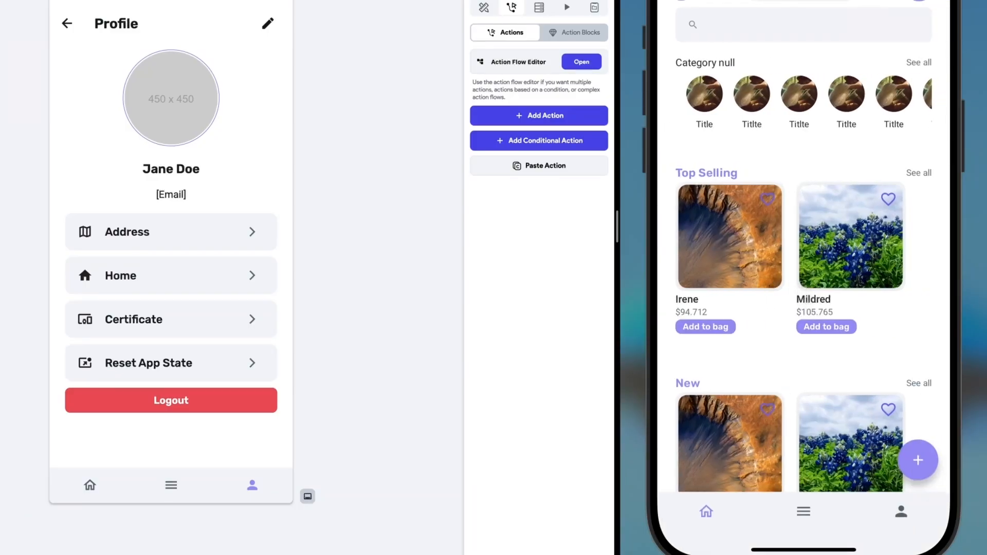
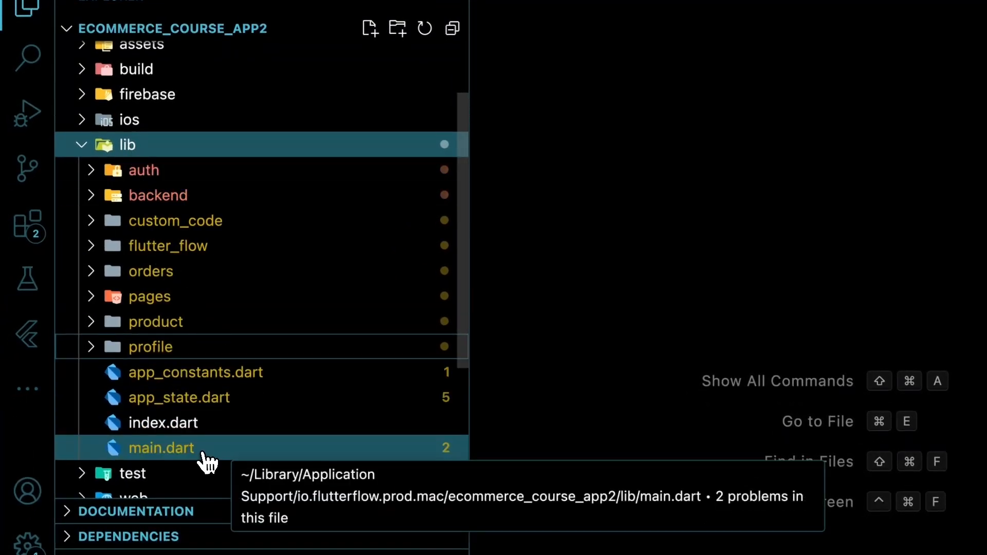
- Open pubspec.yaml and scan its dependencies, from firebase_core and firebase_performance to supabase_flutter 1.10.24
scroll(188, 455, "down", 5)
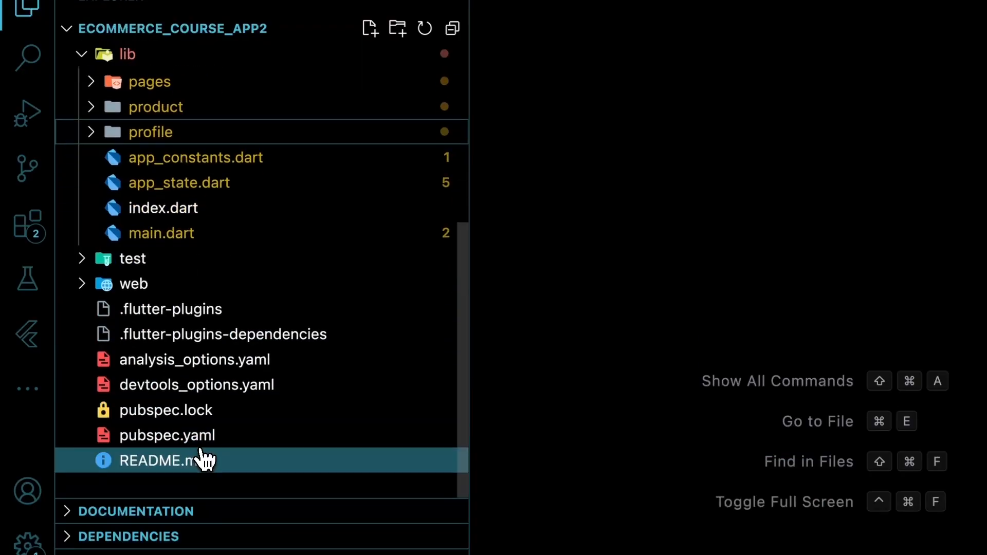
left_click(213, 418)
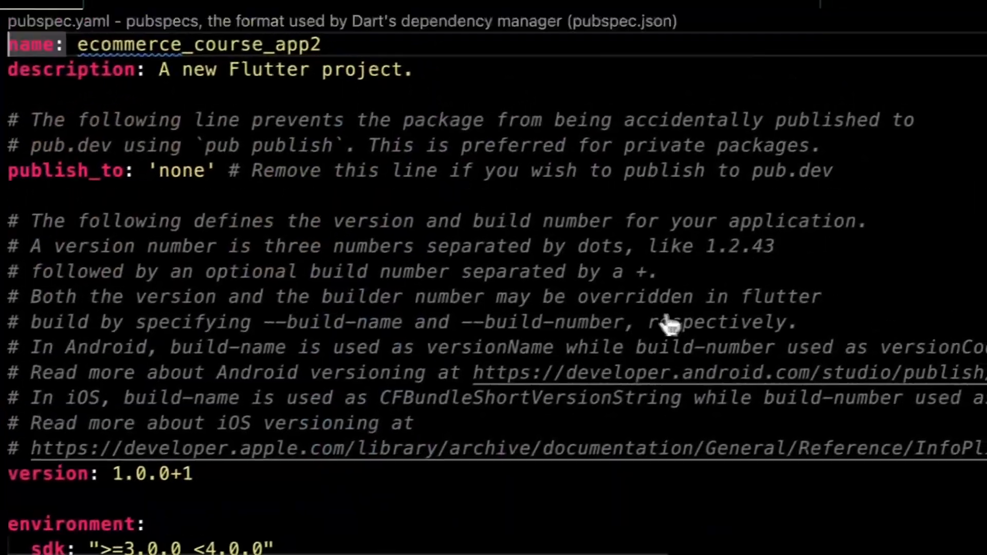
scroll(618, 321, "down", 10)
scroll(609, 322, "down", 3)
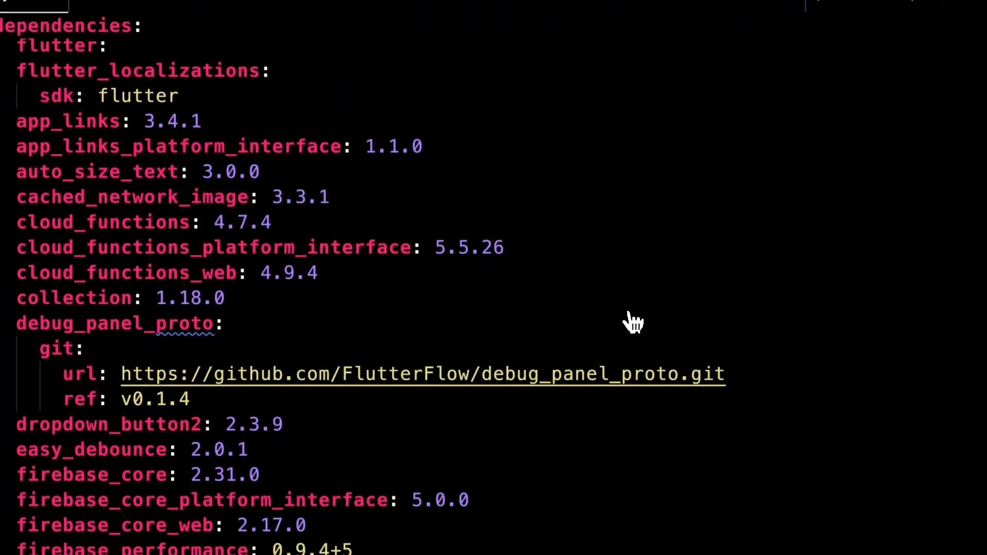
scroll(638, 306, "down", 1)
scroll(615, 284, "down", 1)
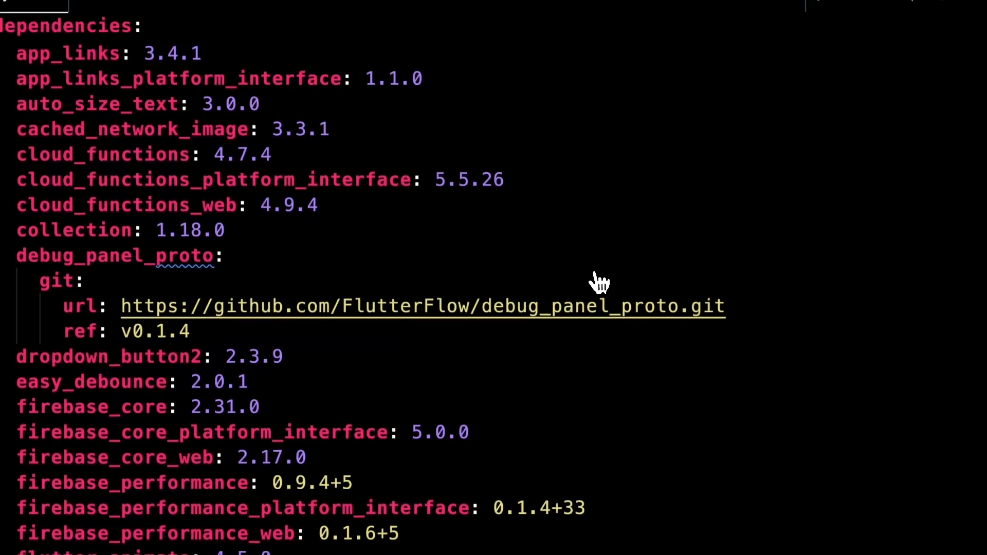
mouse_move(37, 153)
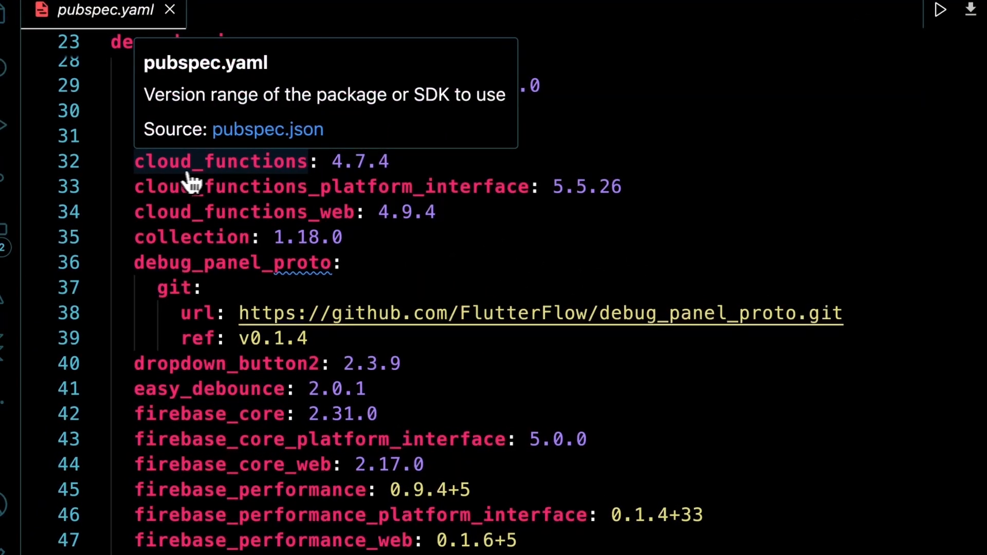
scroll(353, 227, "down", 3)
scroll(364, 226, "down", 3)
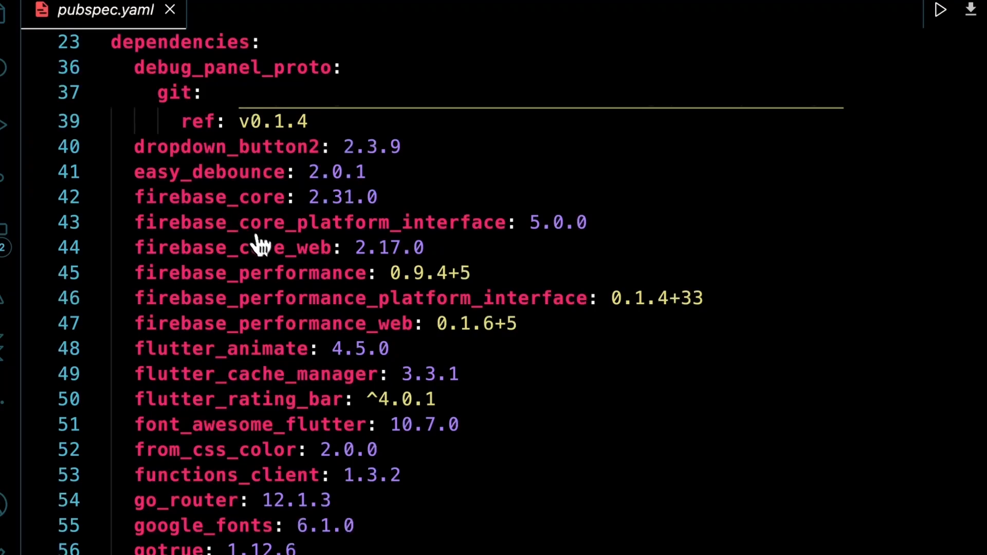
mouse_move(261, 379)
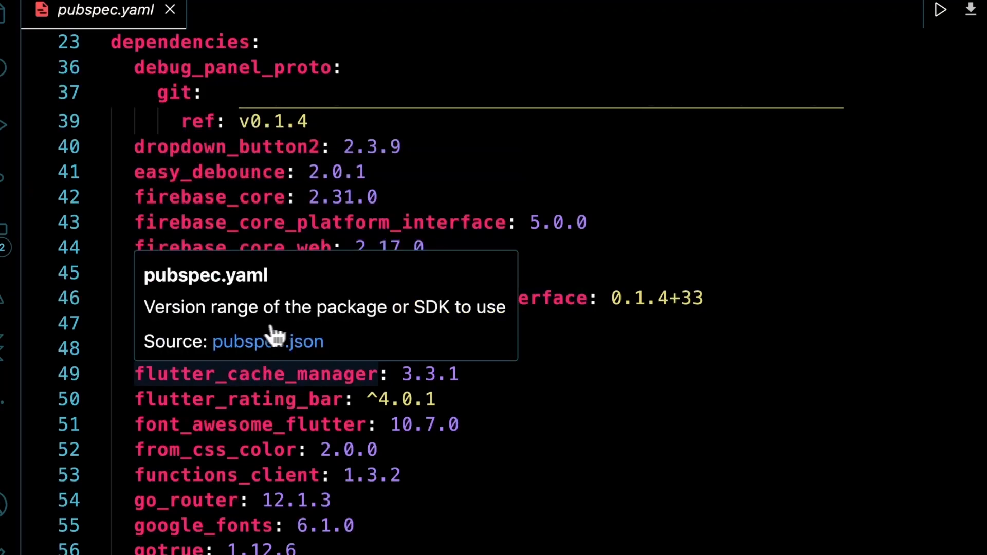
scroll(663, 333, "down", 10)
scroll(629, 317, "down", 5)
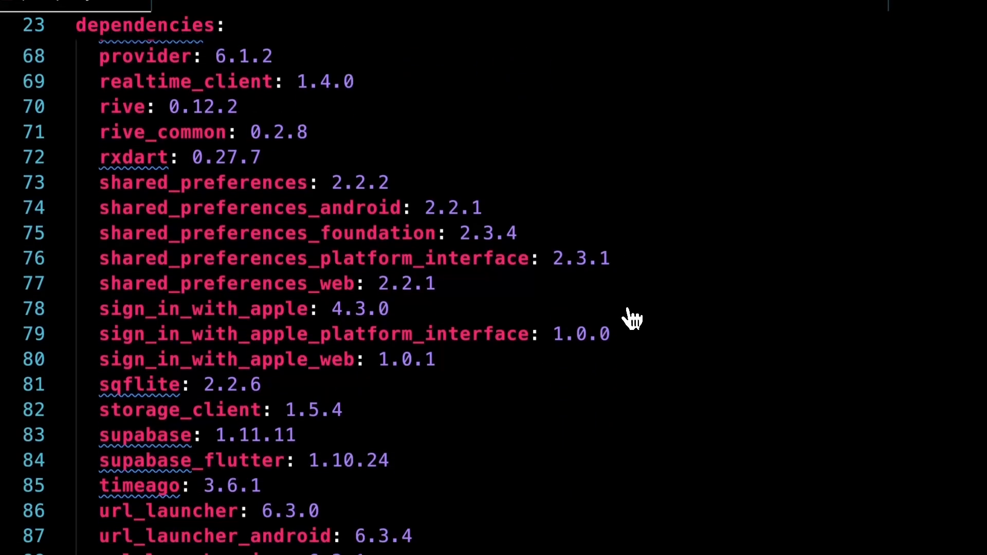
scroll(648, 360, "down", 1)
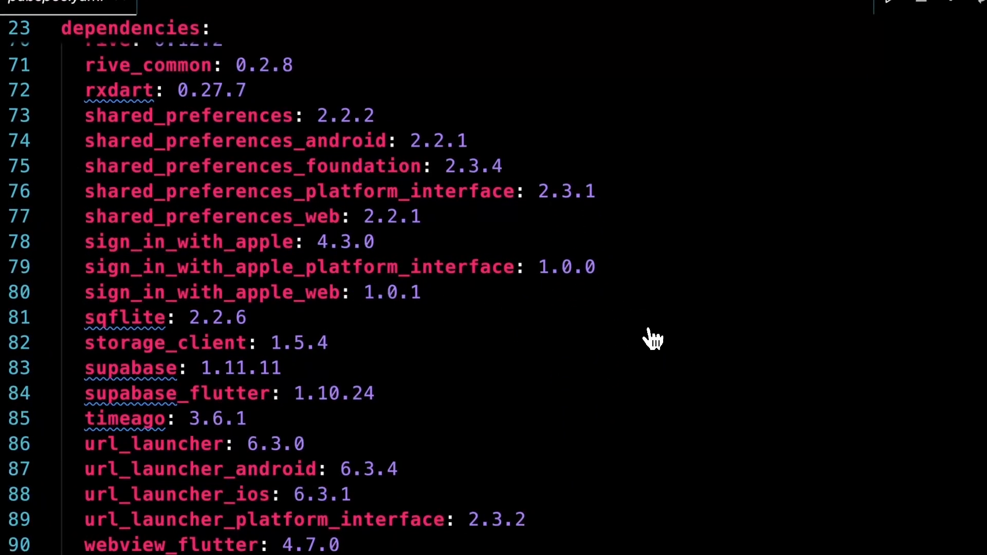
scroll(657, 340, "down", 4)
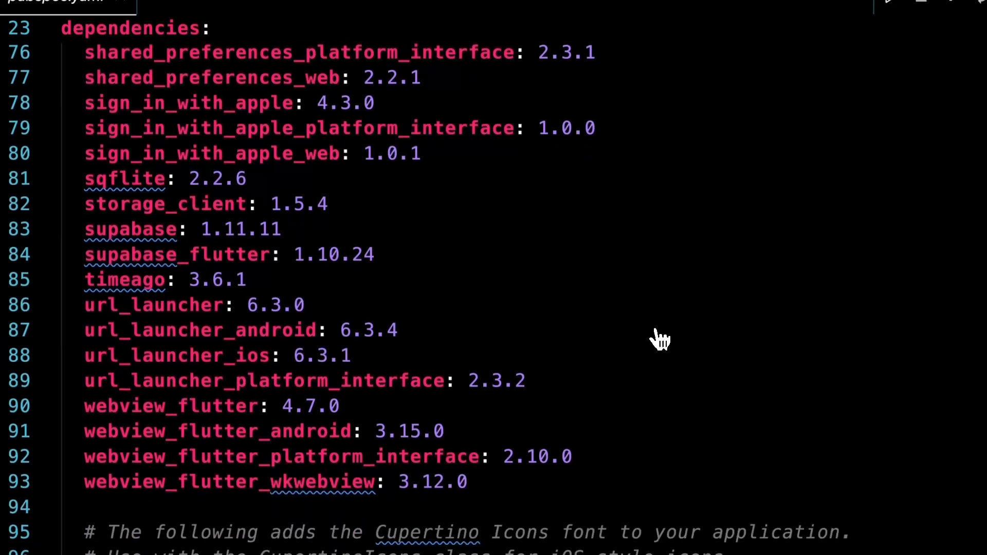
scroll(494, 298, "up", 10)
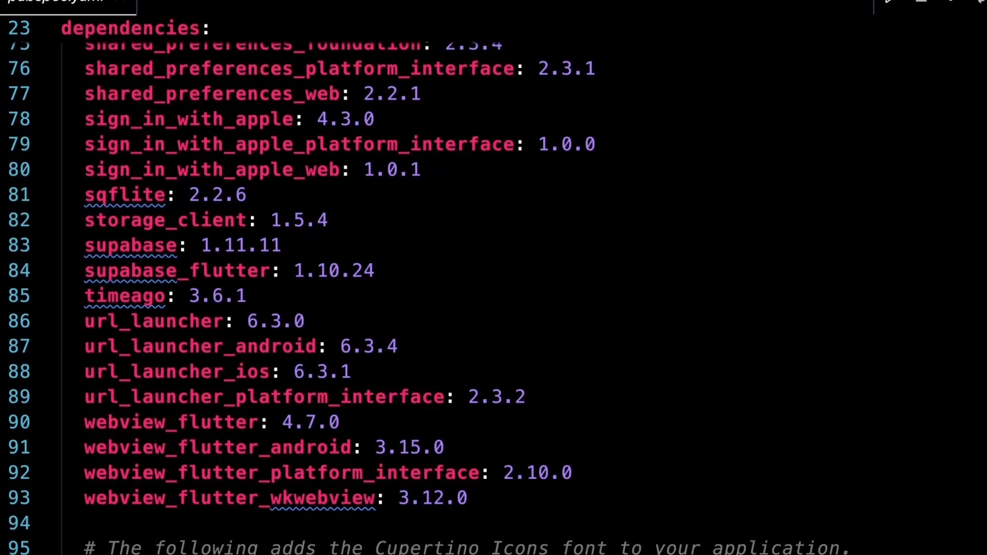
scroll(659, 339, "up", 6)
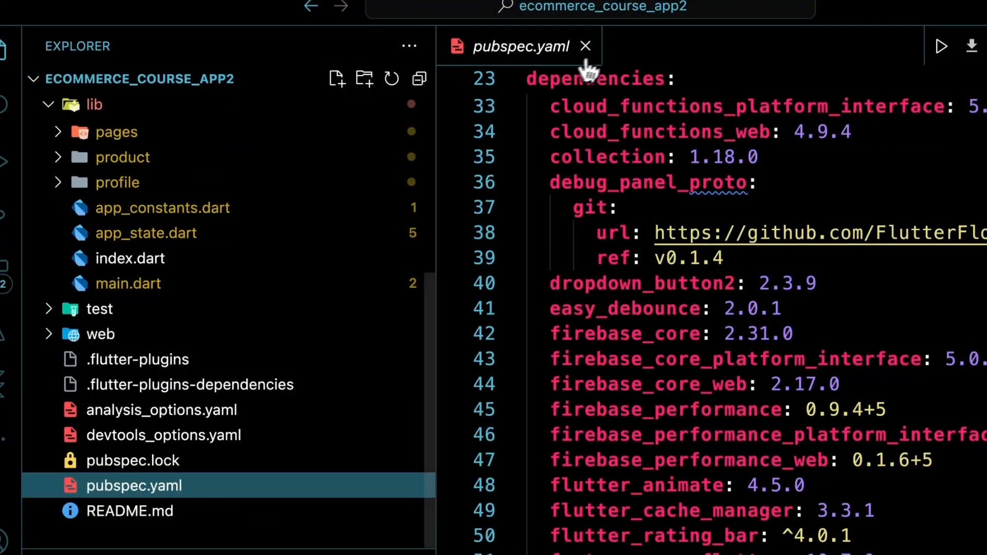
- Close pubspec.yaml and follow main.dart's initFirebase call to its initializeApp code in firebase_config.dart
left_click(585, 45)
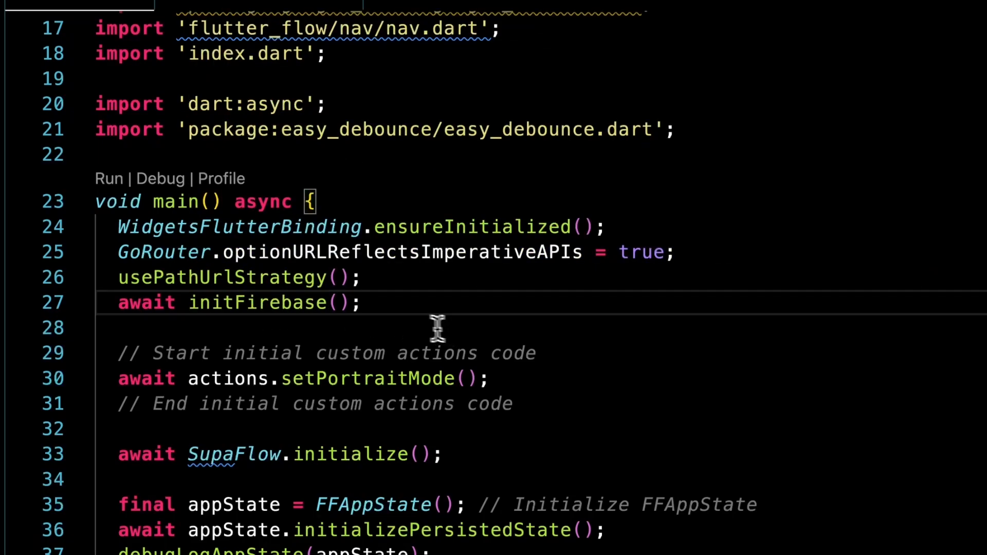
left_click(220, 306, "super")
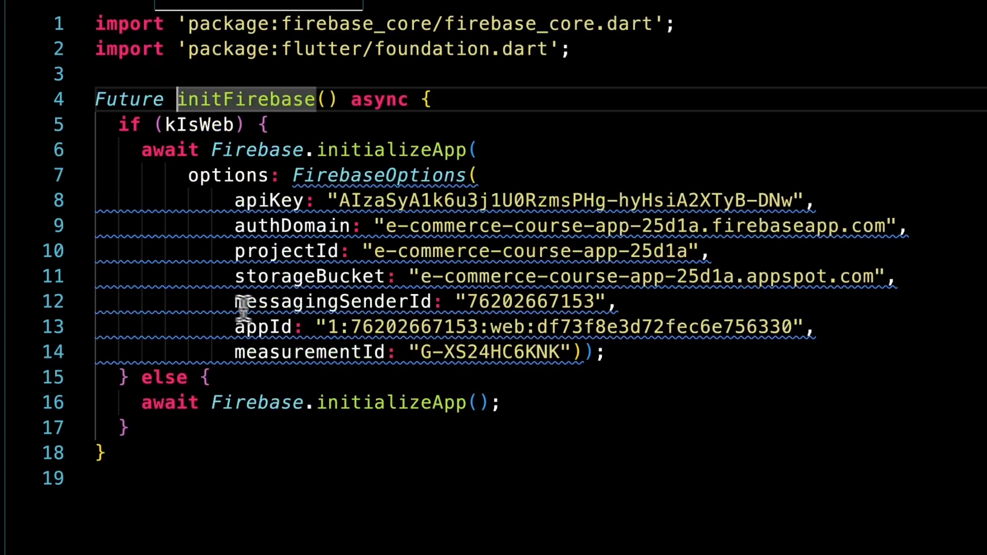
left_click(399, 167)
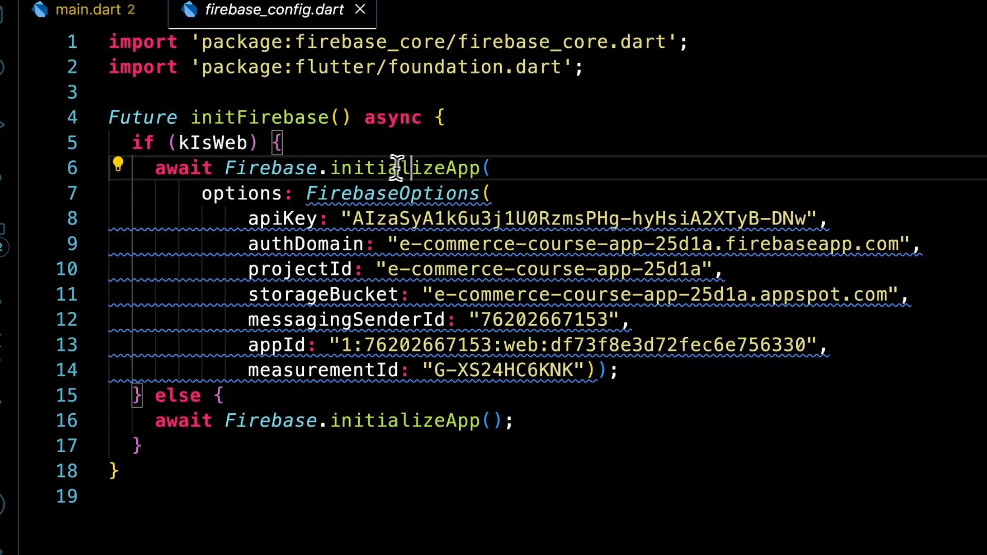
left_click(539, 166)
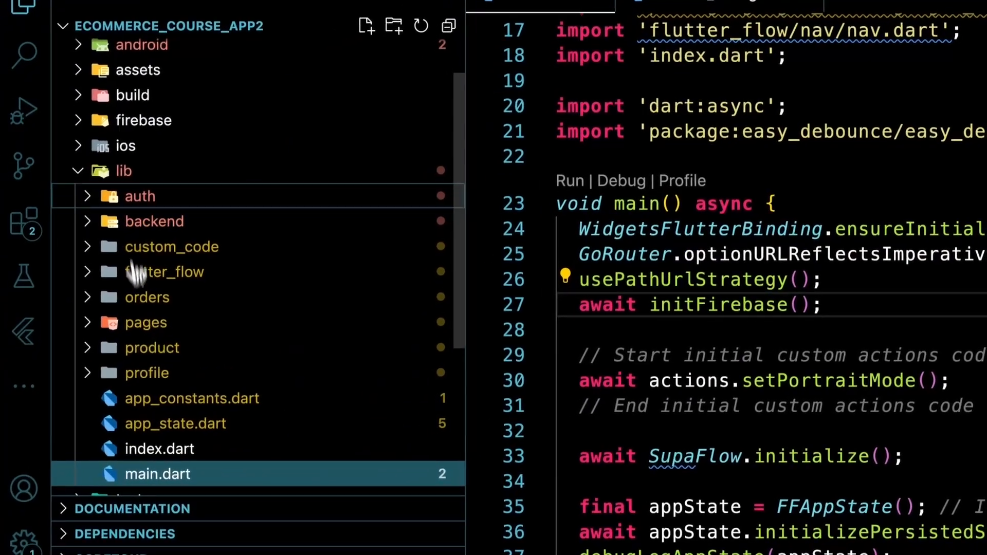
- Browse the lib/auth subfolders and open firebase_user_provider.dart from firebase_auth
left_click(148, 198)
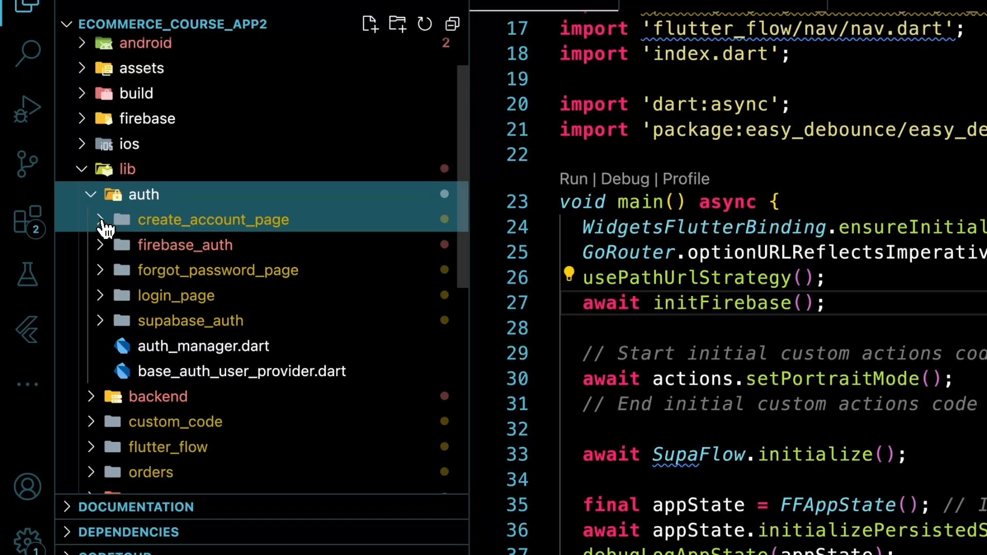
left_click(105, 226)
left_click(103, 224)
left_click(105, 296)
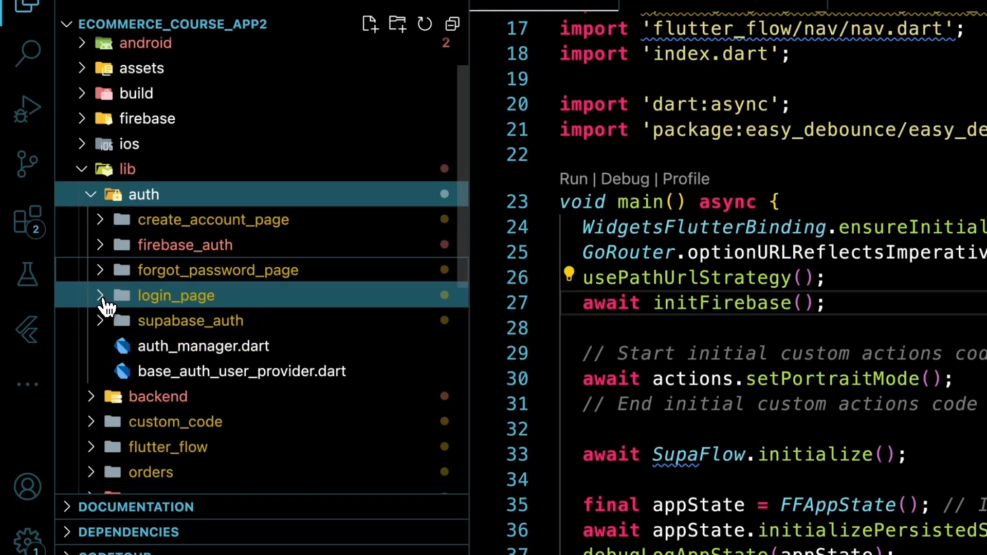
left_click(107, 301)
left_click(170, 245)
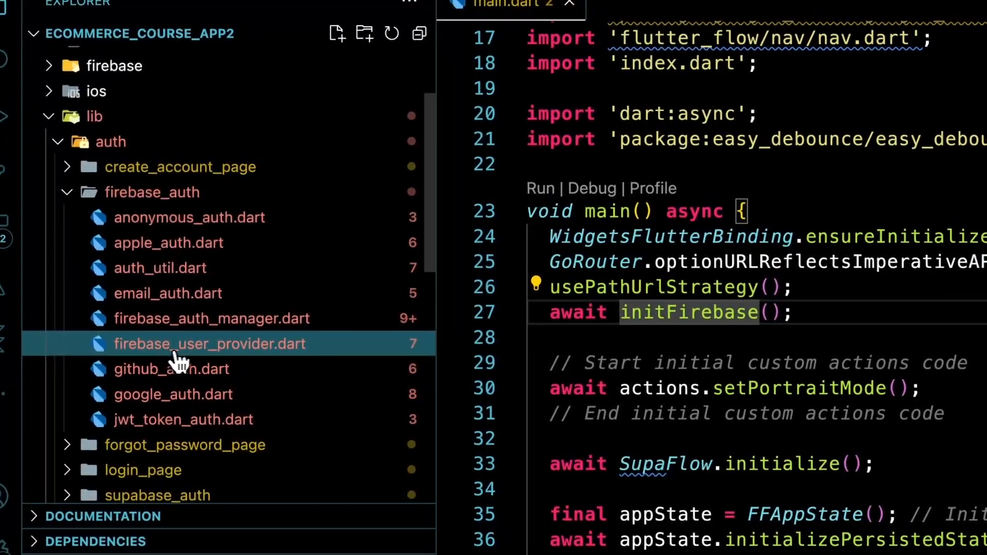
left_click(177, 349)
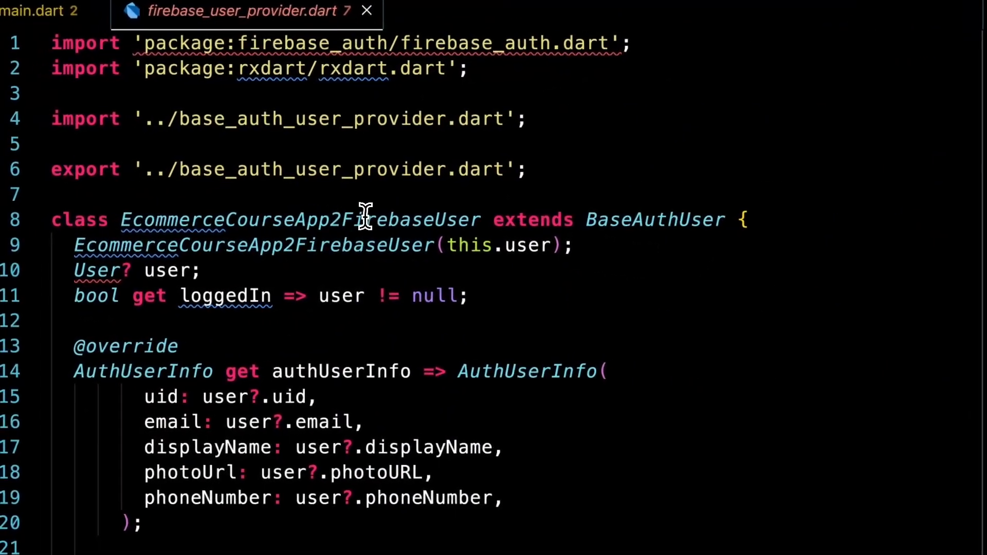
- Inspect EcommerceCourseApp2FirebaseUser's BaseAuthUser base and its email, photoUrl and phoneNumber fields
left_click(671, 221)
scroll(694, 296, "down", 3)
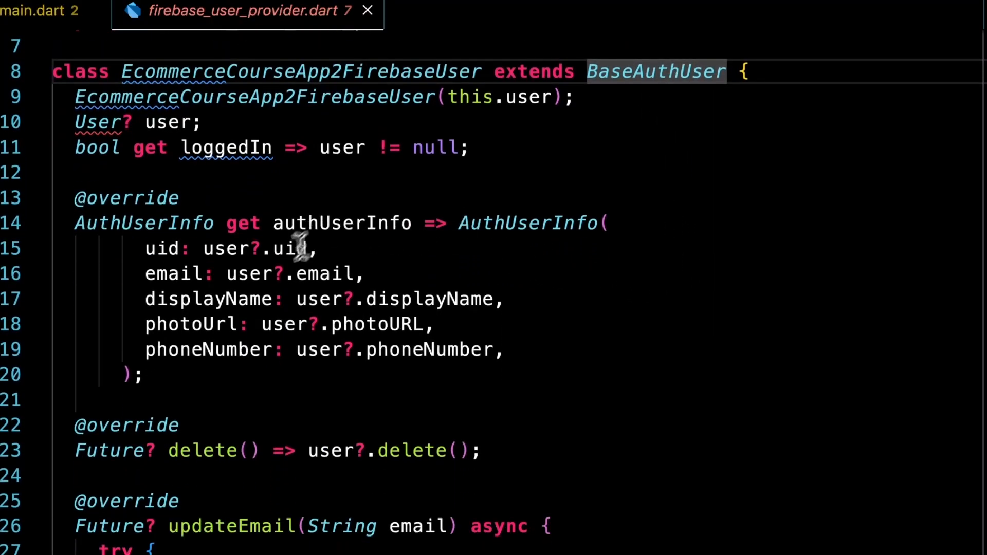
left_click(360, 249)
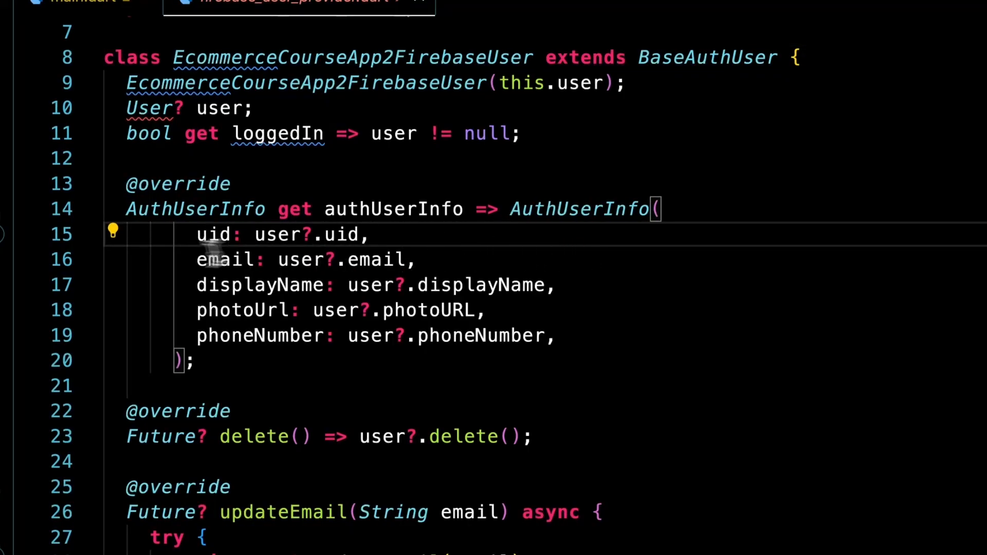
mouse_move(195, 241)
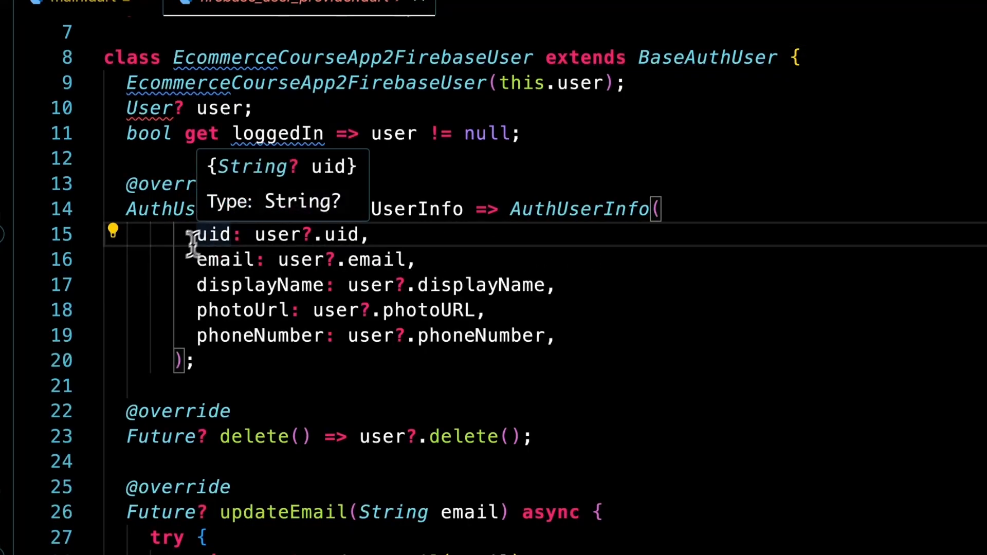
left_click(184, 259)
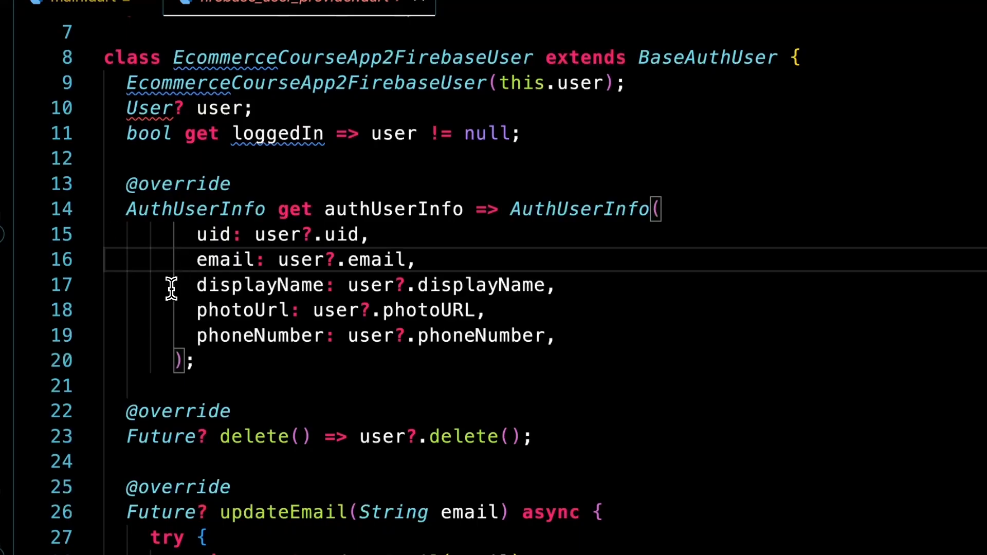
left_click(171, 311)
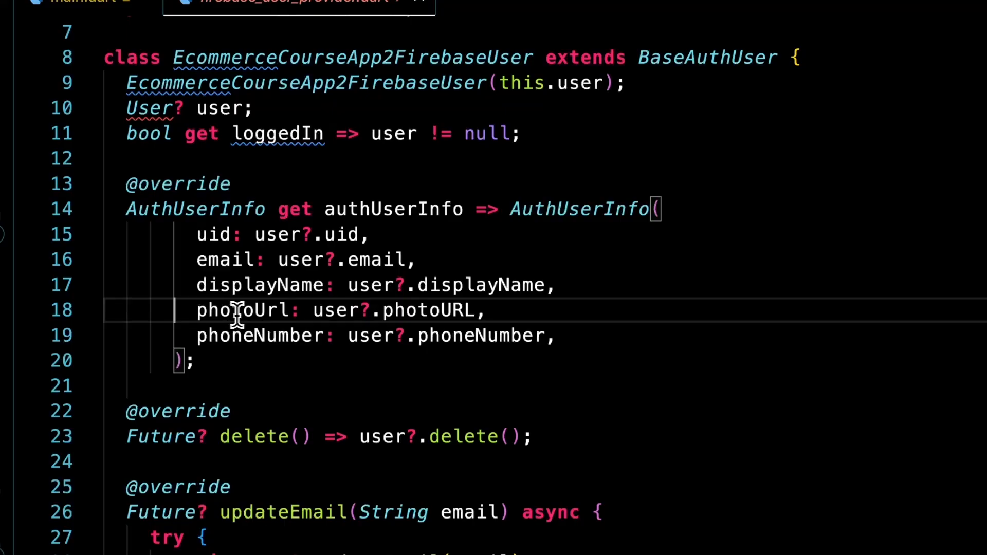
type(",")
left_click(249, 335)
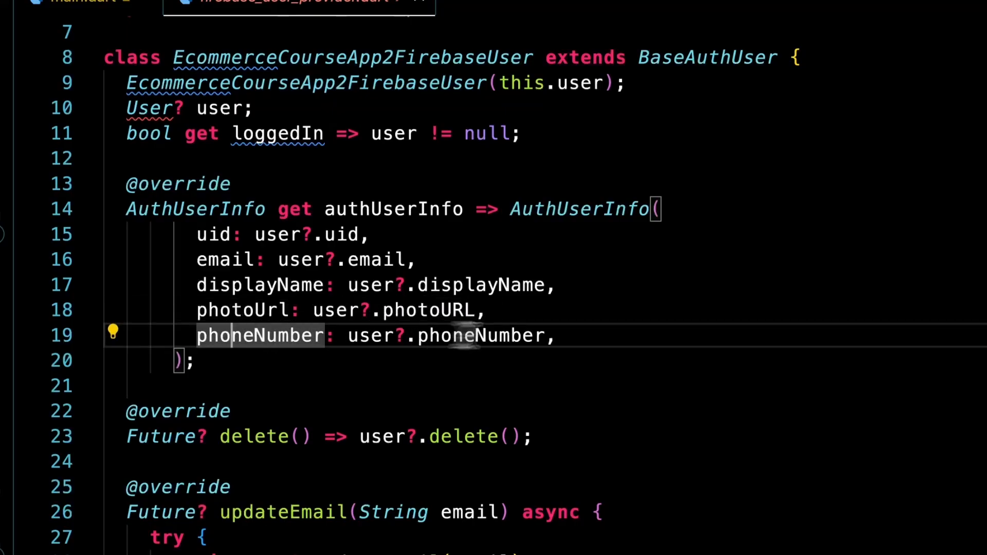
left_click(602, 335)
- Read through the rest of the file, including its Firebase auth user stream
scroll(604, 349, "down", 2)
scroll(591, 330, "down", 2)
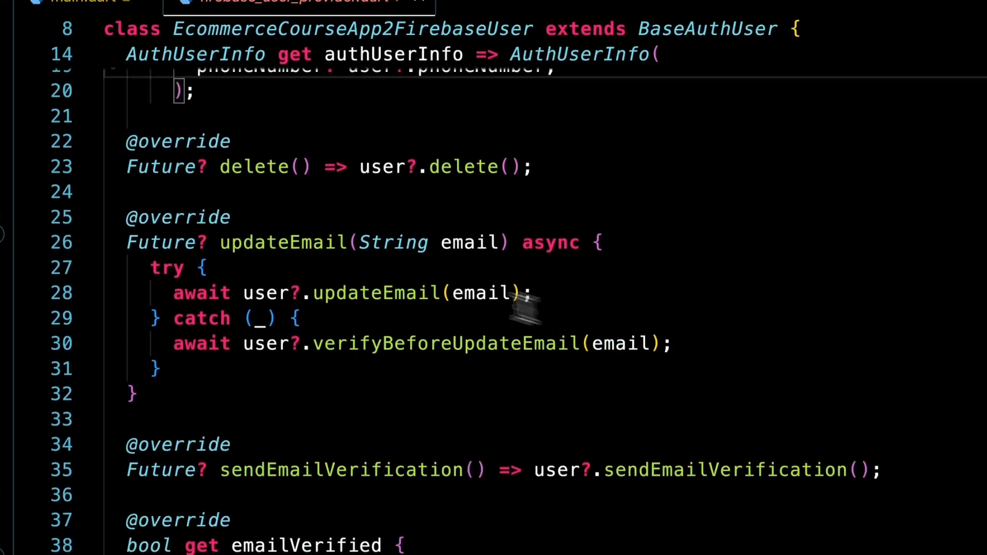
scroll(313, 360, "down", 8)
scroll(319, 349, "up", 2)
scroll(398, 368, "down", 5)
scroll(329, 324, "down", 5)
scroll(316, 301, "up", 5)
scroll(319, 288, "up", 15)
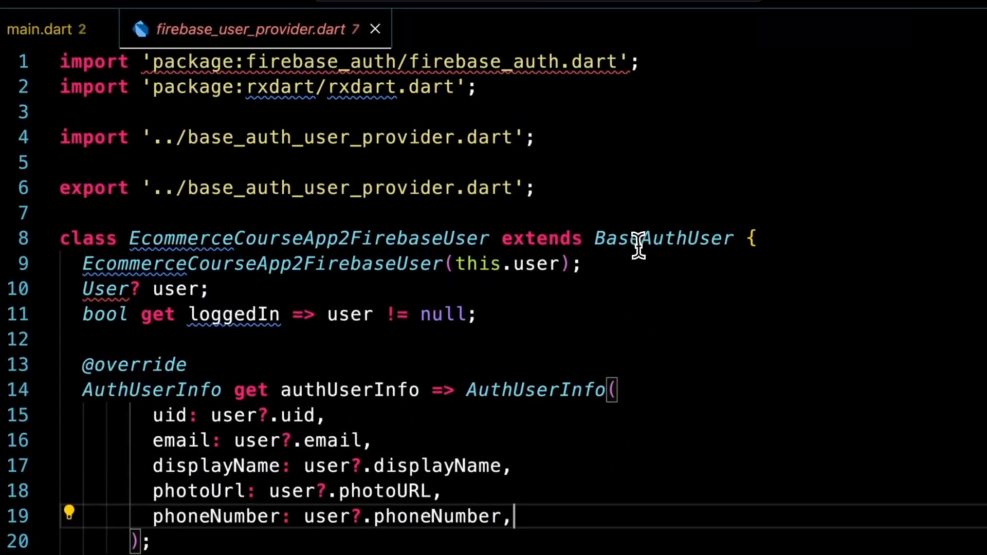
- Jump to the BaseAuthUser definition and look over its photoUrl and phoneNumber getters
left_click(658, 247, "super")
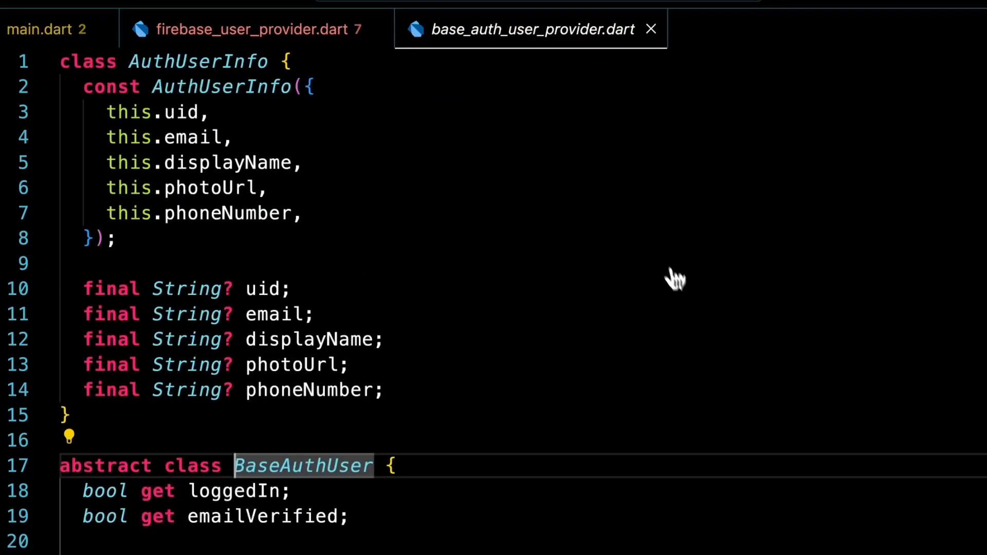
scroll(597, 290, "down", 5)
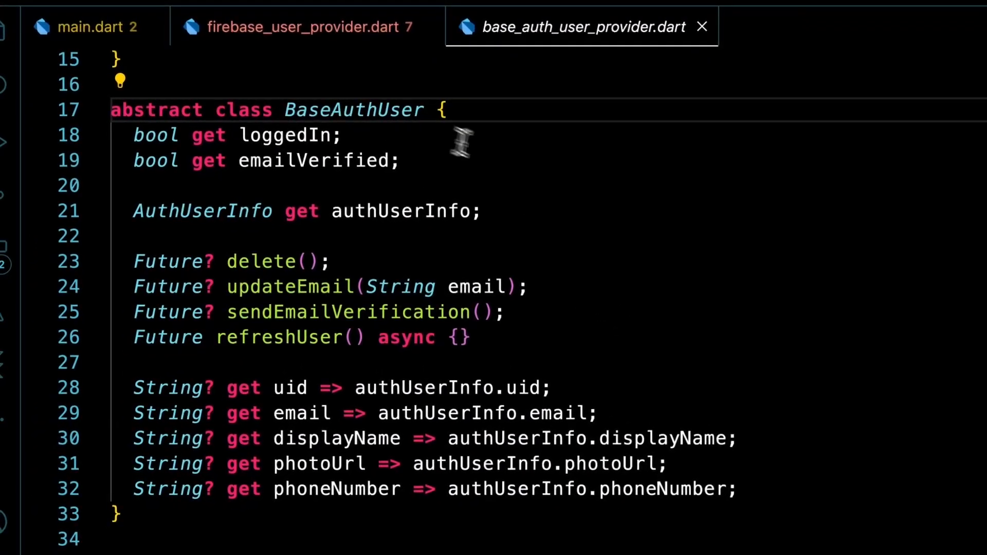
left_click(795, 465)
left_click(718, 461)
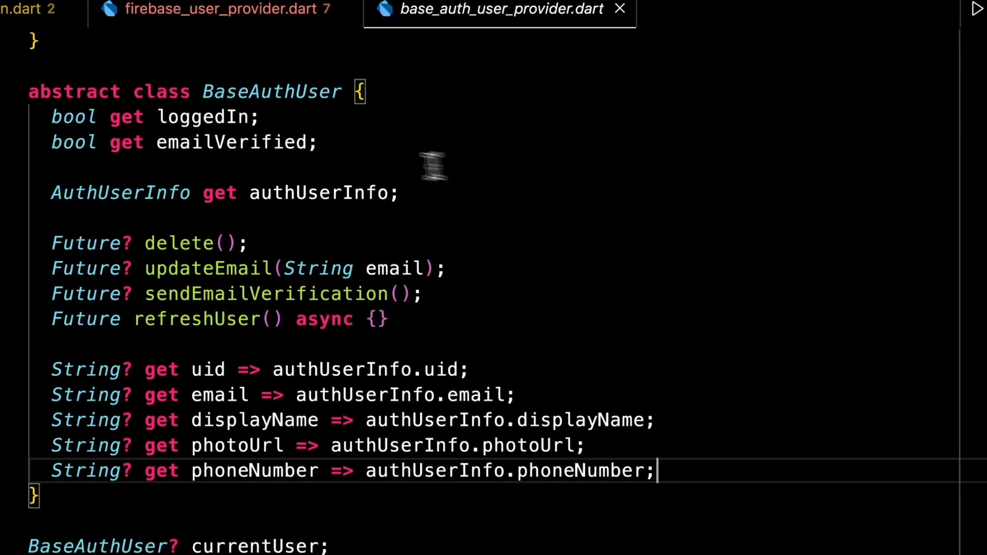
- Close base_auth_user_provider.dart and firebase_user_provider.dart
key("super+w")
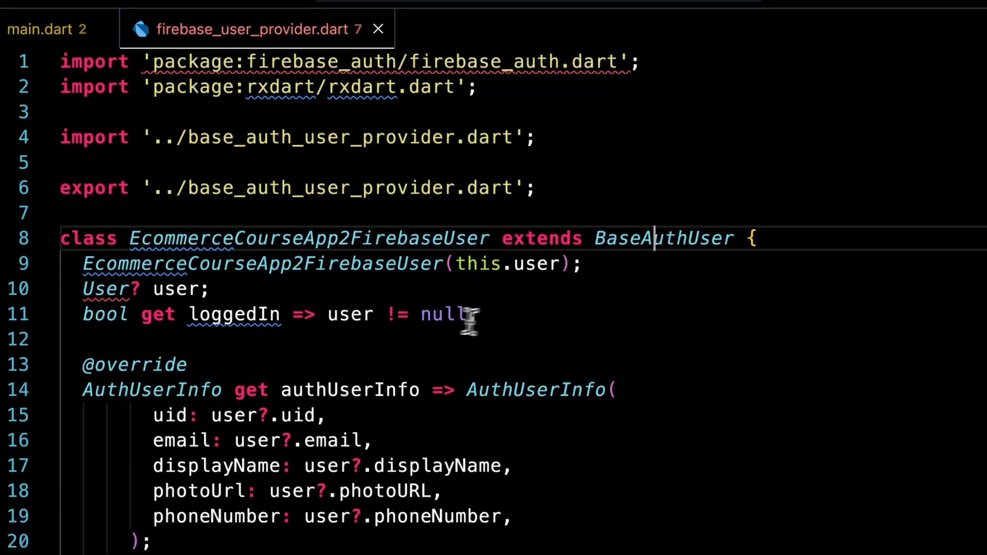
left_click(535, 317)
key("super+w")
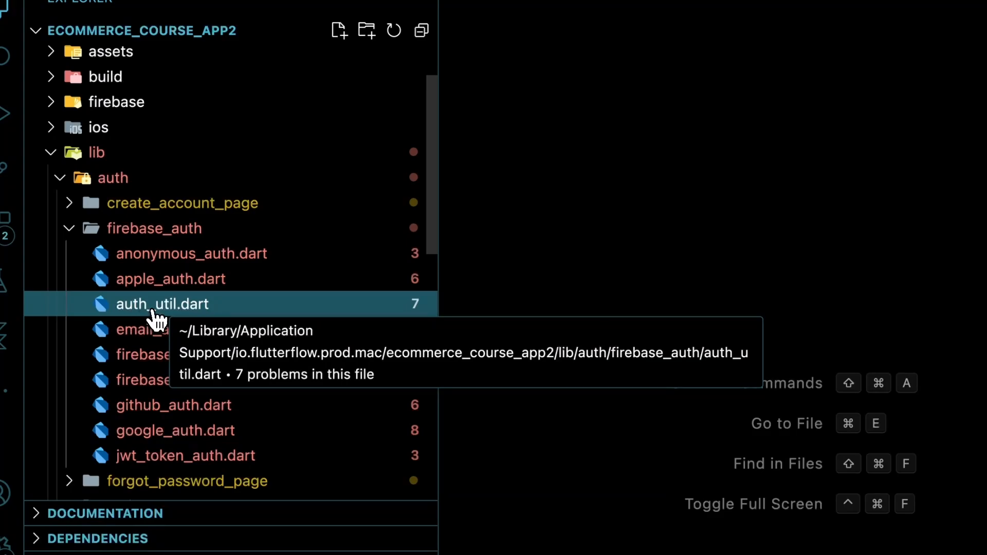
- Open auth_util.dart and read its currentUser getters, authManager instance and jwtTokenStream
left_click(147, 311)
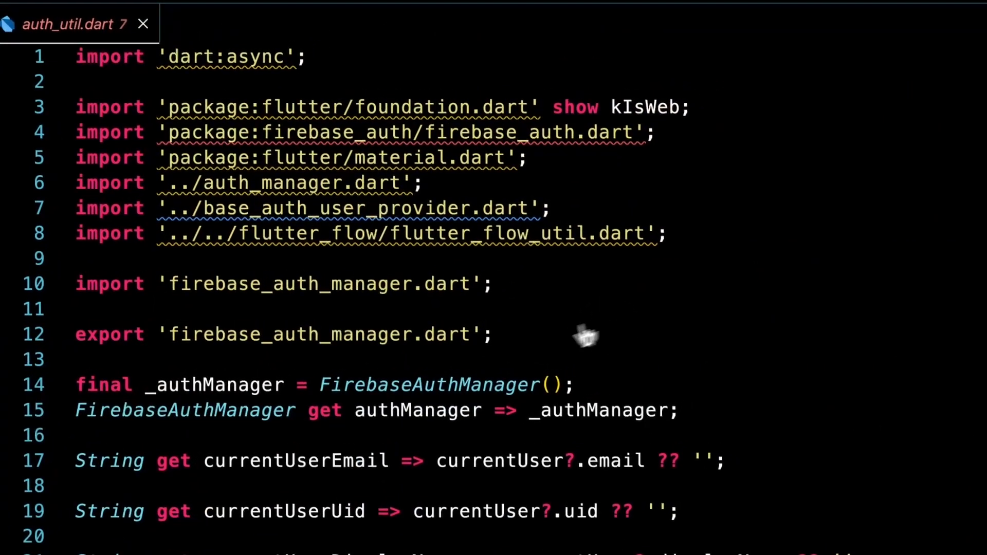
scroll(530, 351, "down", 2)
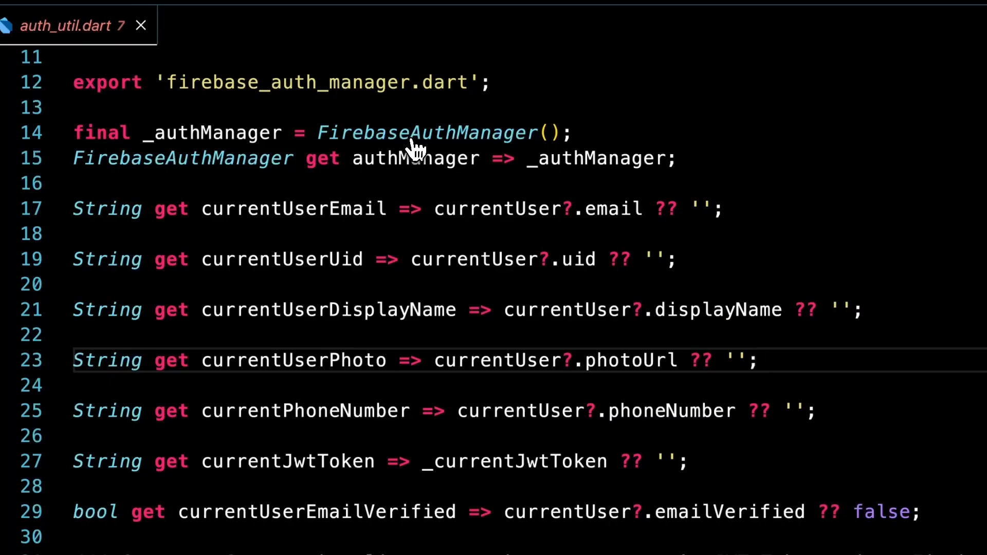
scroll(270, 194, "down", 2)
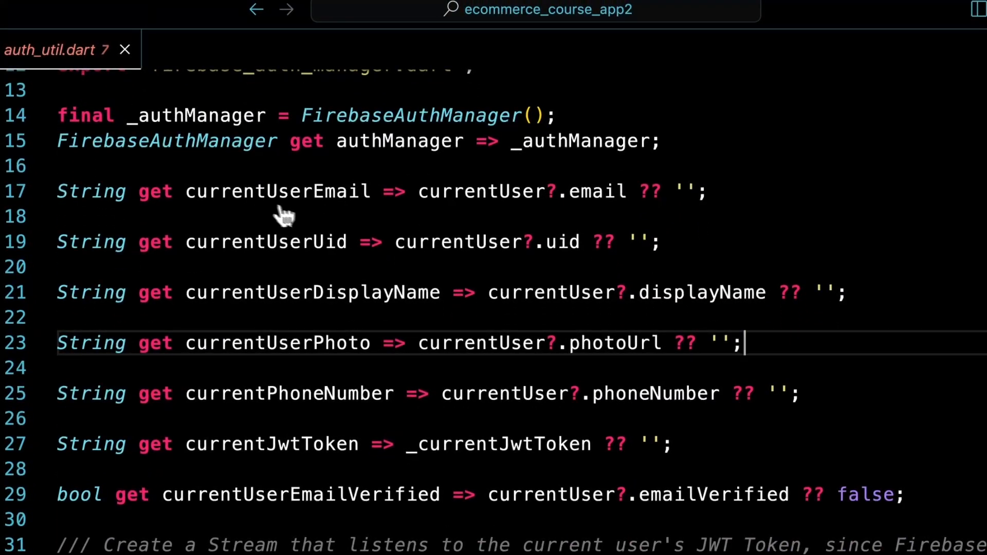
scroll(473, 213, "down", 2)
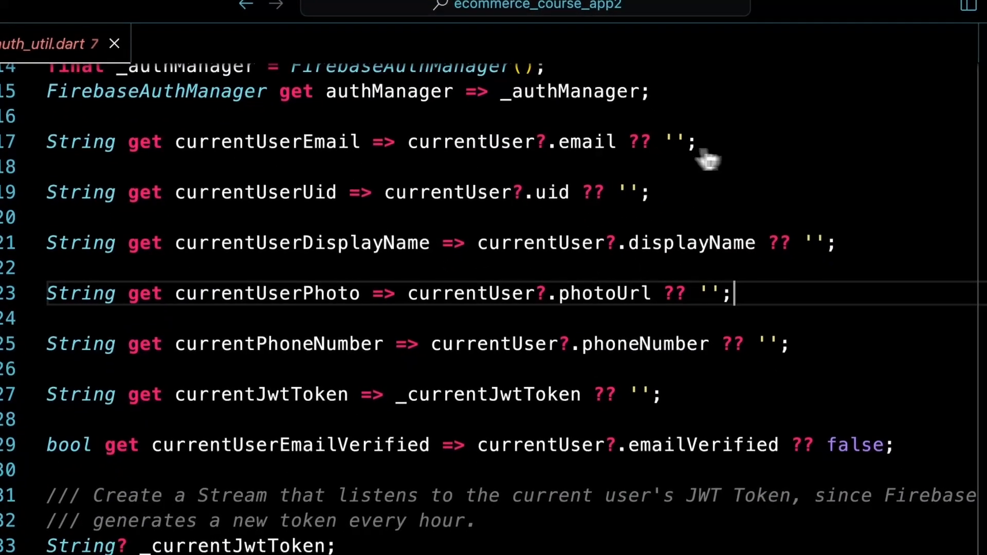
scroll(360, 206, "down", 5)
mouse_move(406, 246)
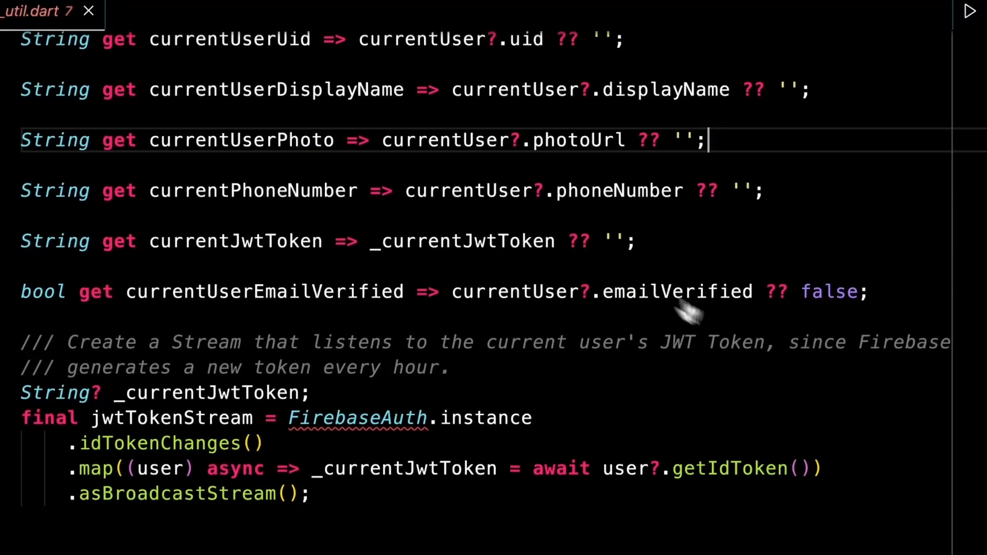
scroll(610, 397, "up", 5)
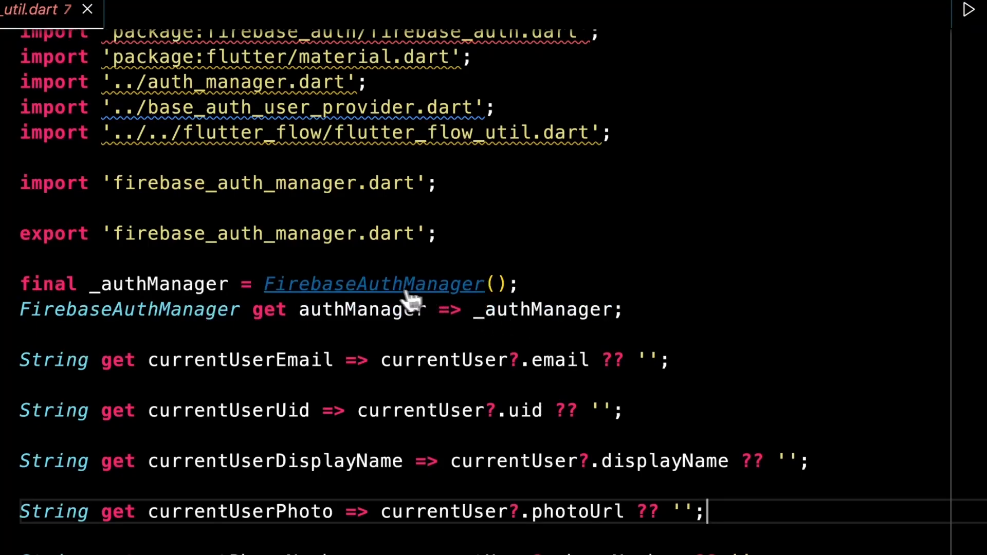
- Jump to the FirebaseAuthManager class and read through firebase_auth_manager.dart
left_click(365, 288, "super")
scroll(545, 313, "down", 5)
scroll(526, 281, "up", 1)
scroll(417, 238, "down", 2)
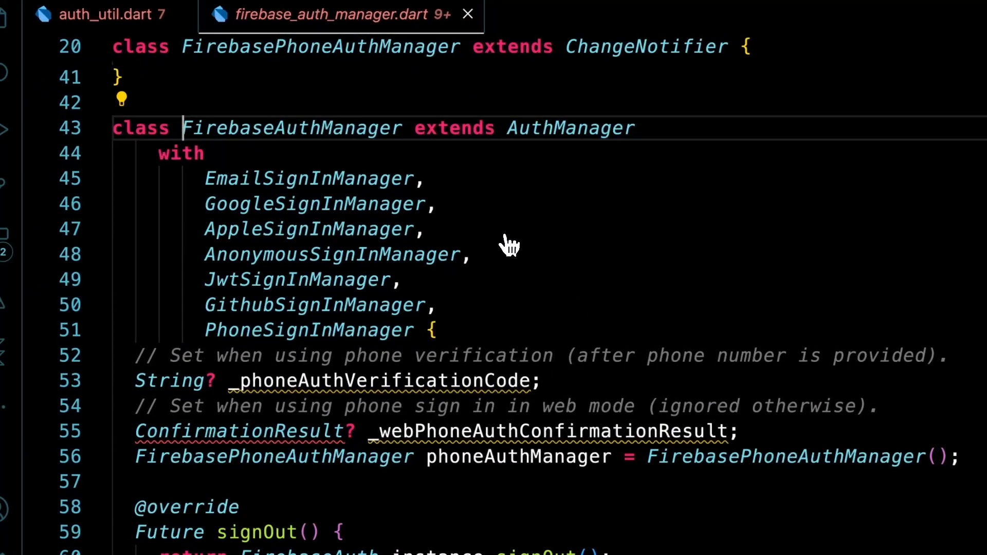
scroll(529, 247, "down", 4)
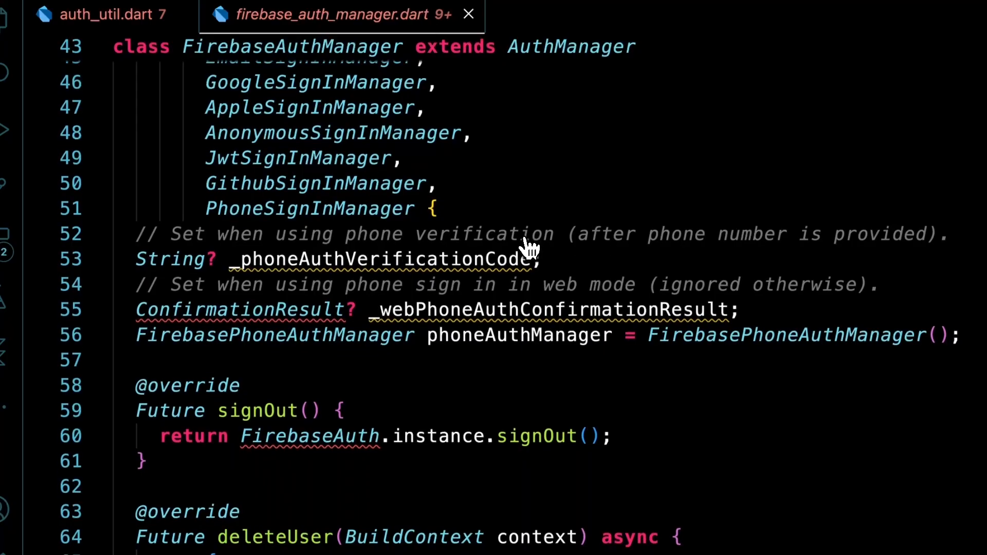
scroll(596, 354, "down", 3)
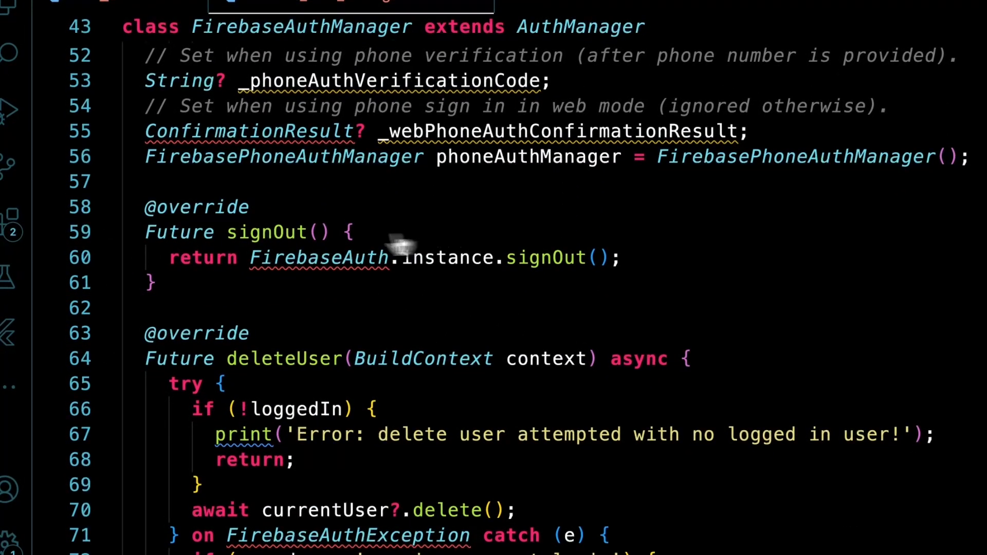
scroll(411, 244, "down", 5)
scroll(450, 316, "down", 15)
scroll(452, 318, "down", 10)
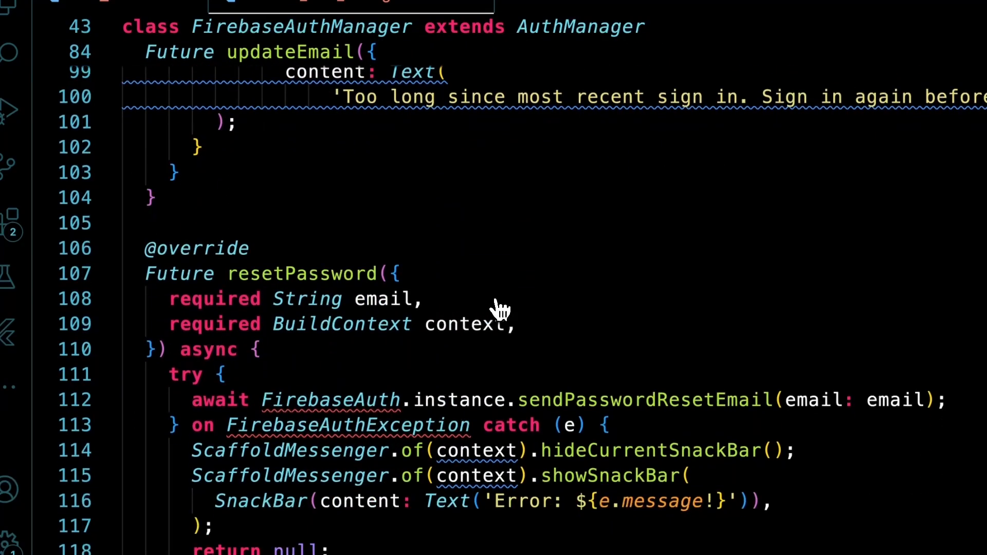
scroll(498, 309, "up", 5)
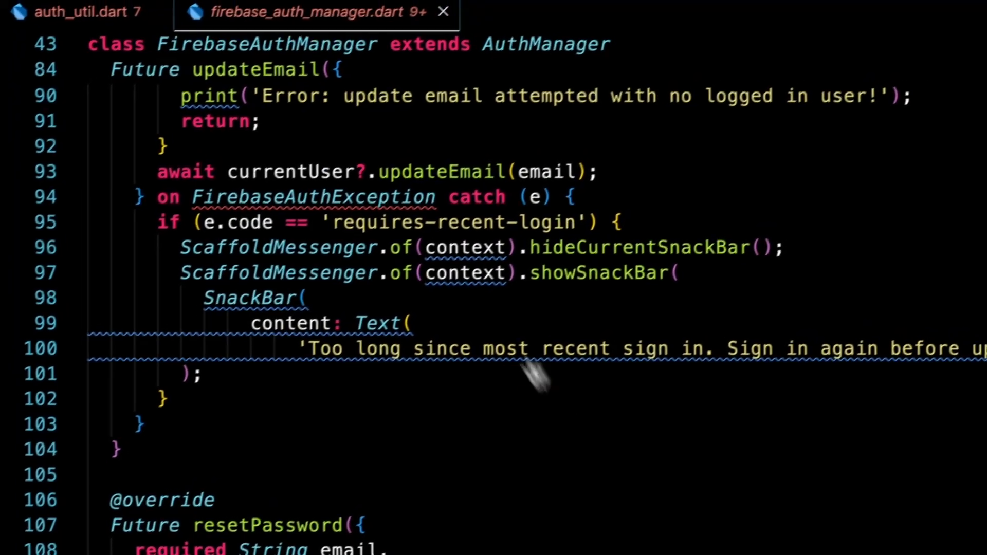
- Close firebase_auth_manager.dart and auth_util.dart
left_click(445, 11)
left_click(158, 11)
scroll(199, 329, "down", 2)
- Collapse firebase_auth and open login_page_widget.dart from the login_page folder
left_click(149, 227)
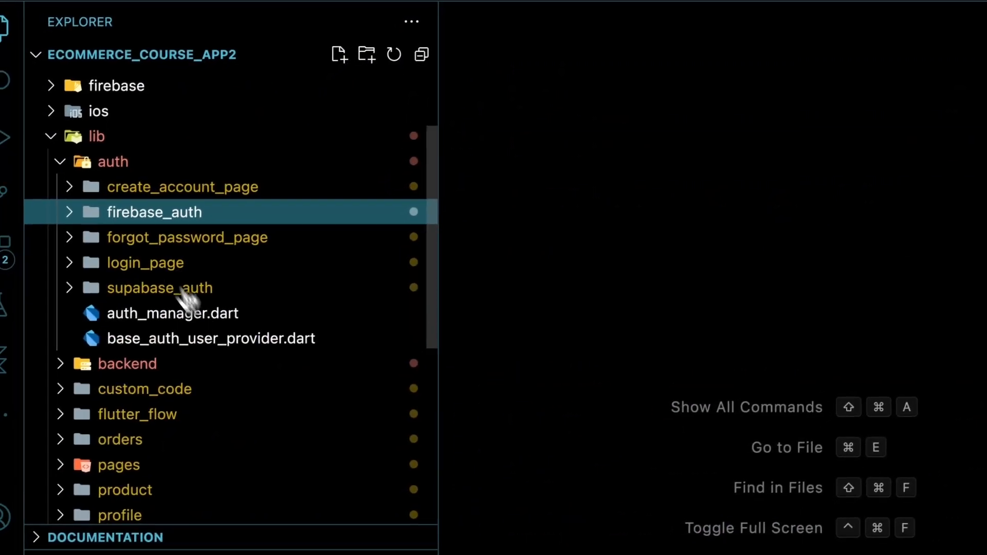
left_click_drag(160, 265, 178, 208)
left_click(148, 265)
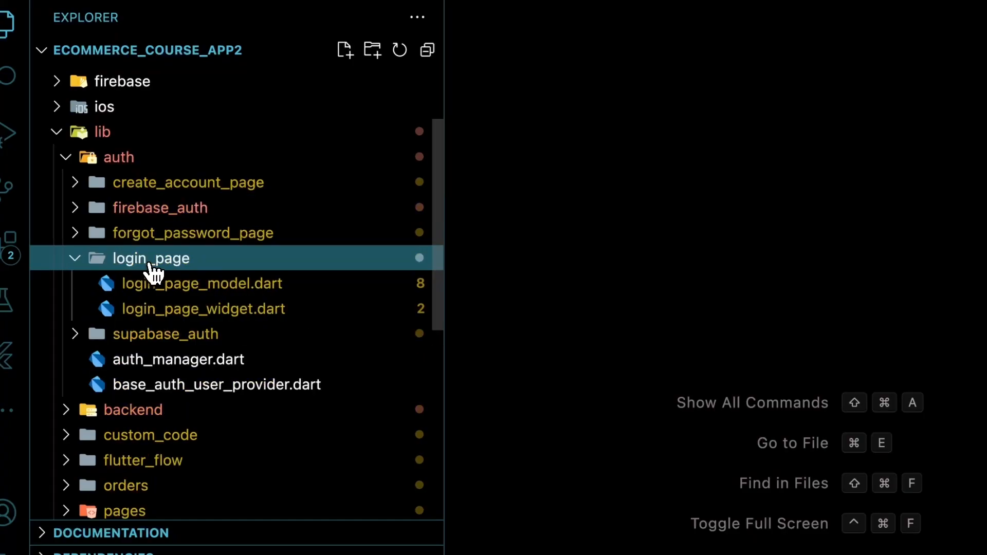
left_click(213, 314)
scroll(624, 316, "up", 8)
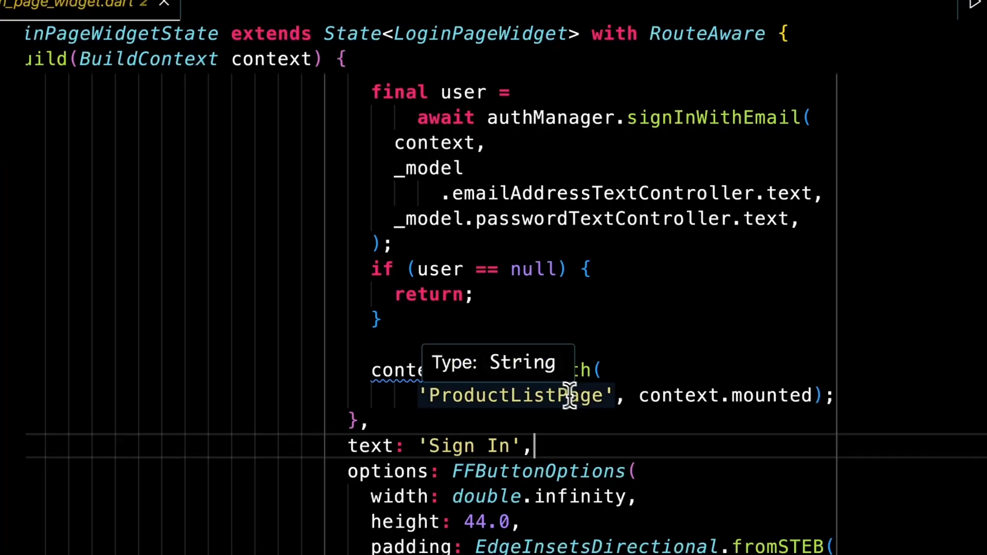
scroll(624, 419, "up", 3)
scroll(624, 420, "down", 2)
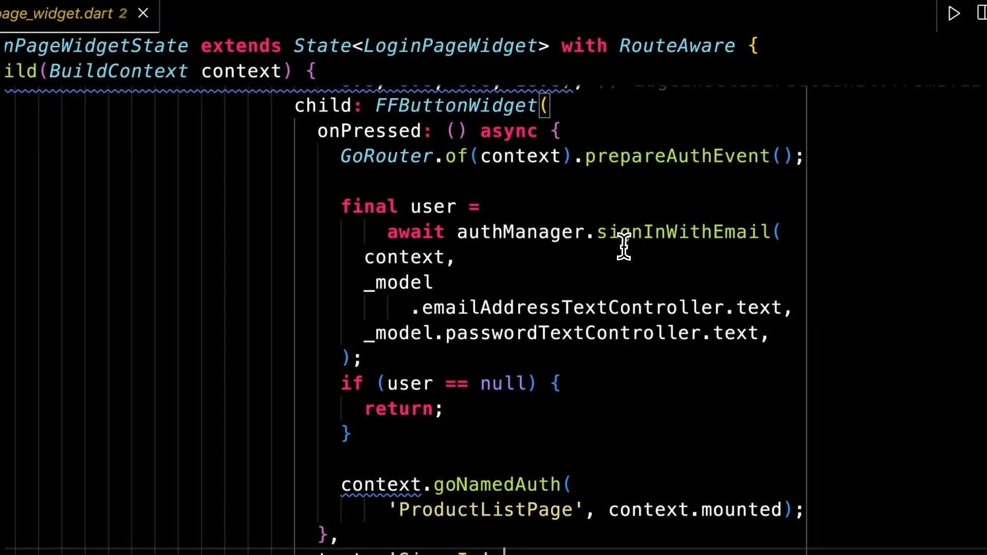
- Trace the Sign In handler's authManager.signInWithEmail call and its email and password controller arguments
left_click(530, 235)
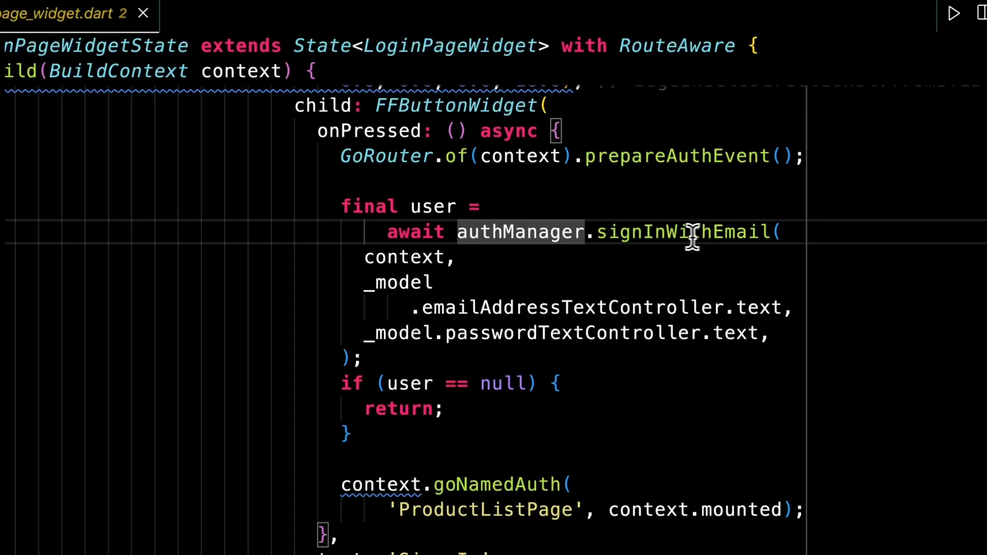
left_click(712, 236)
scroll(456, 300, "left", 1)
left_click(619, 292)
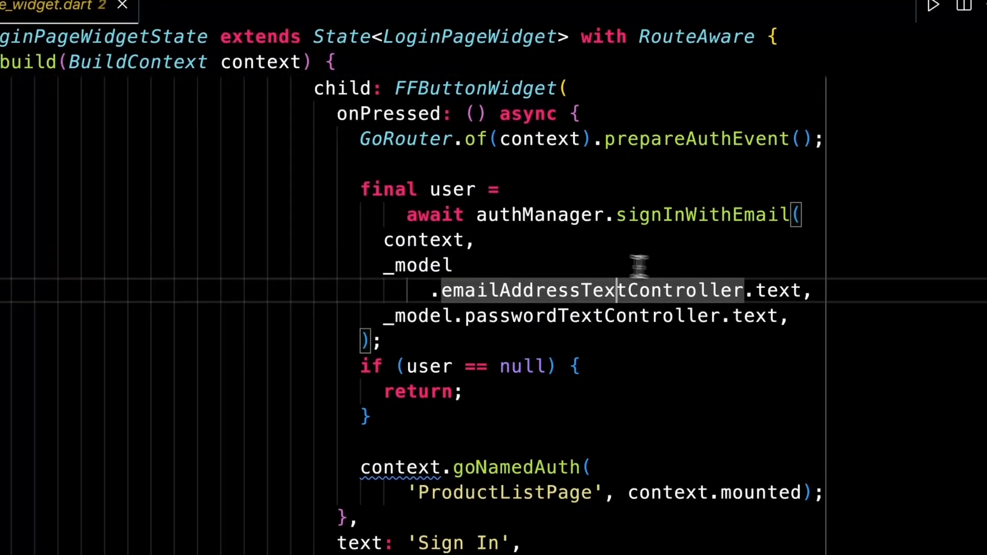
left_click(650, 266)
left_click(610, 293)
double_click(604, 293)
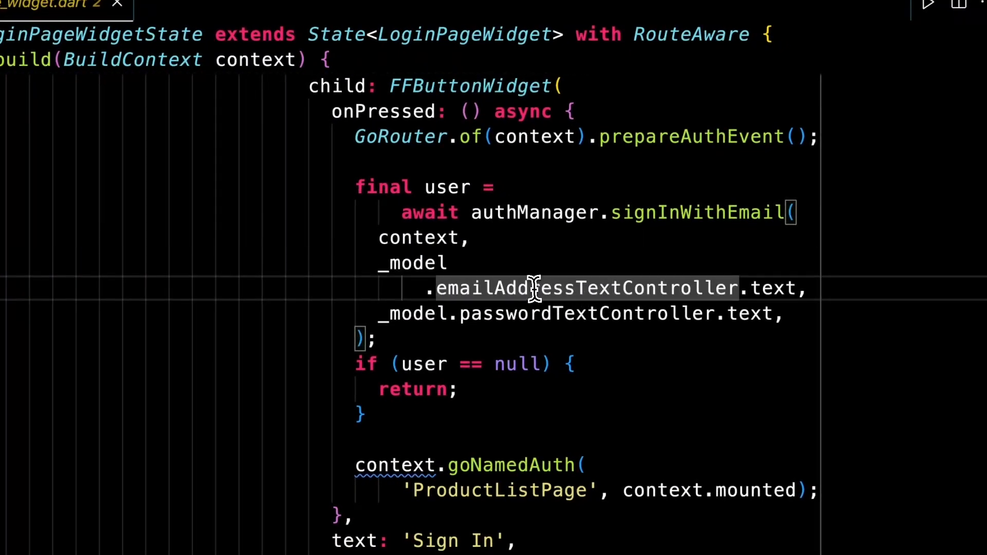
left_click(530, 316)
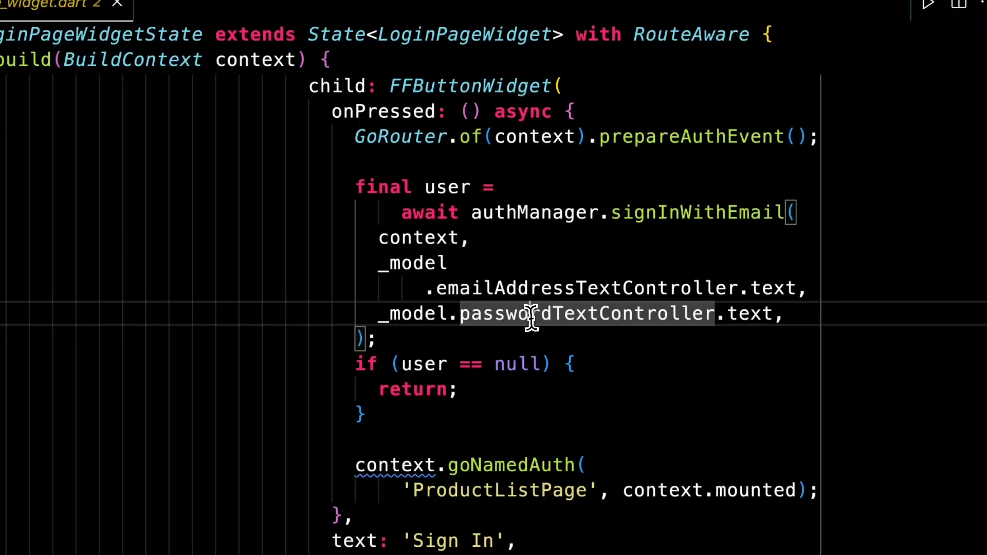
left_click(806, 316)
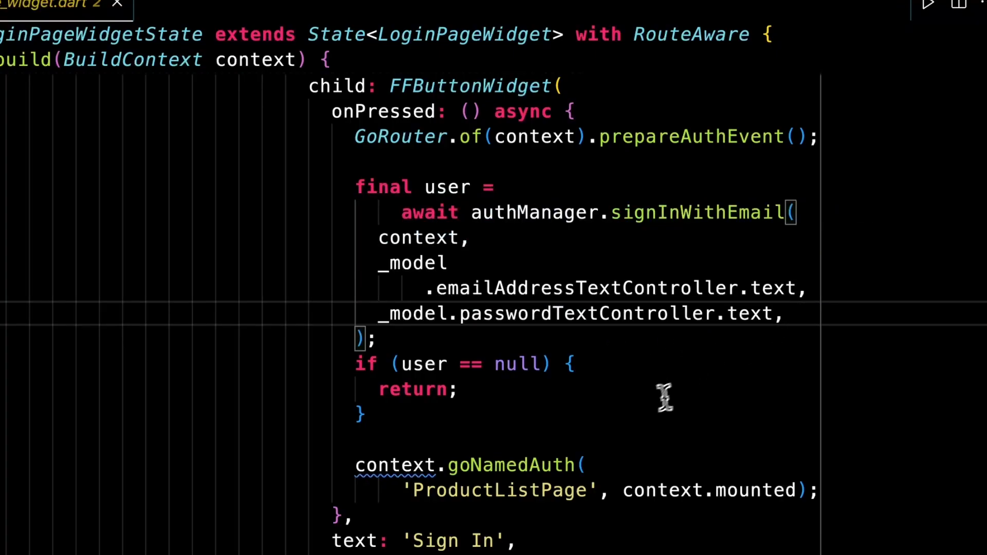
- Review the user null check before routing to ProductListPage and the Sign In label
scroll(578, 262, "down", 2)
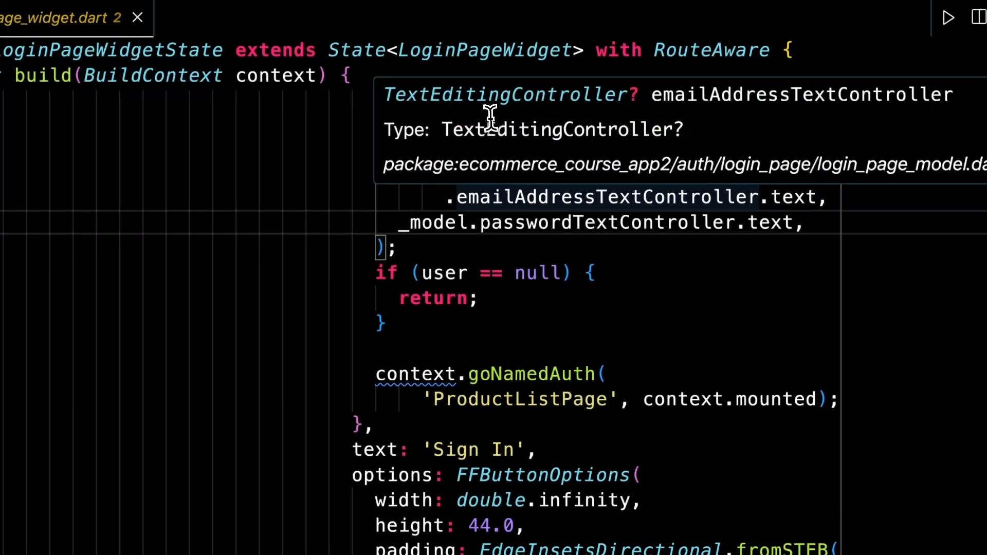
scroll(463, 128, "up", 1)
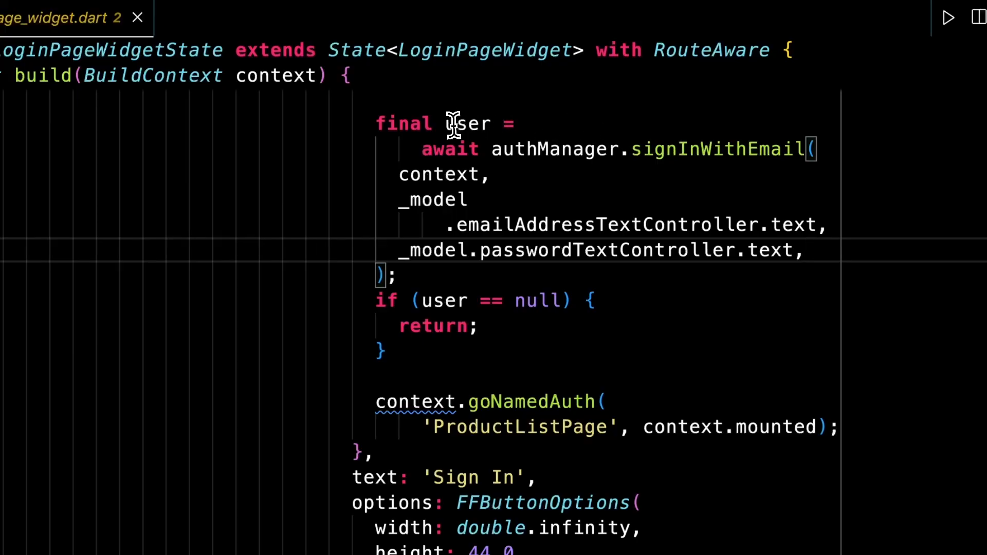
left_click(441, 308)
left_click(596, 301)
scroll(631, 299, "down", 2)
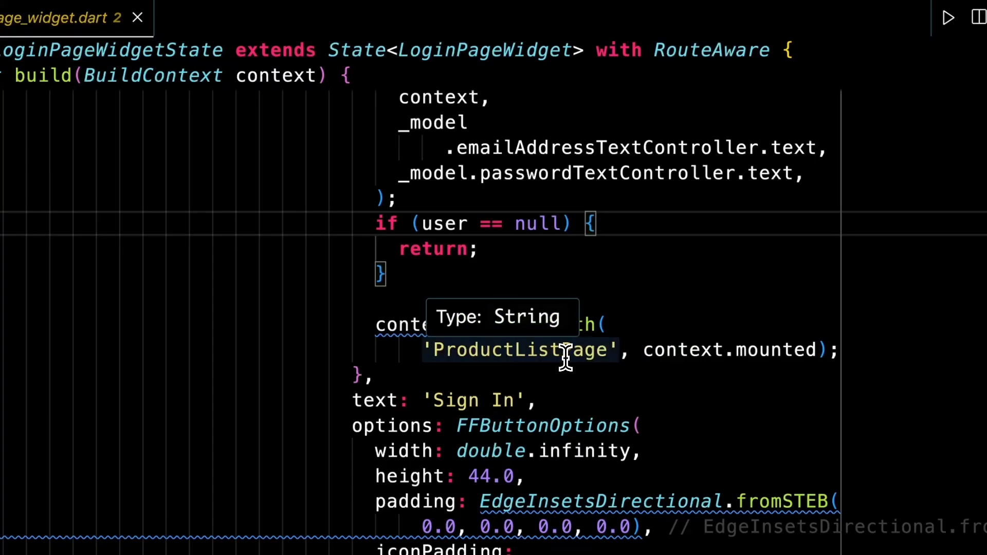
left_click(557, 404)
scroll(569, 402, "up", 3)
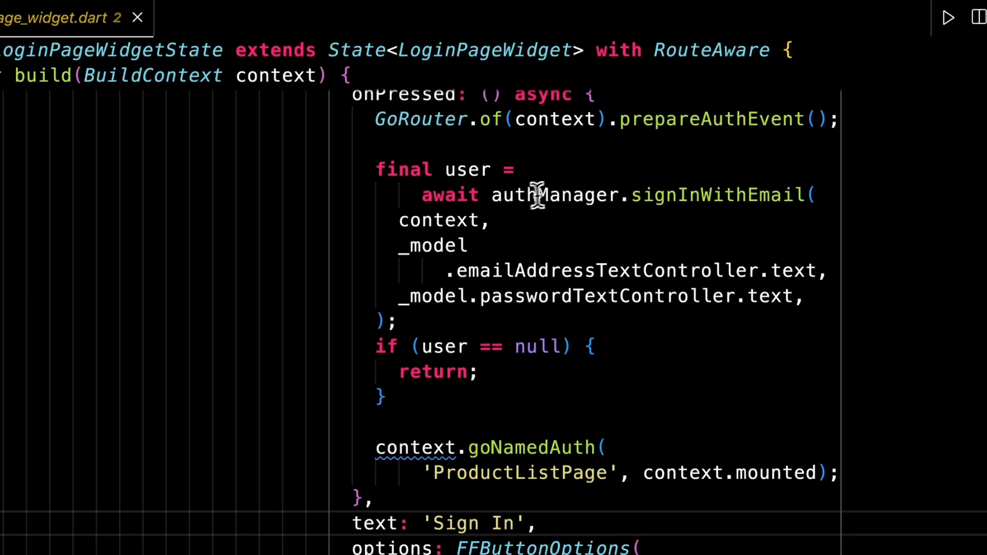
- Close the login page widget and open forgot_password_page_widget.dart
left_click(138, 17)
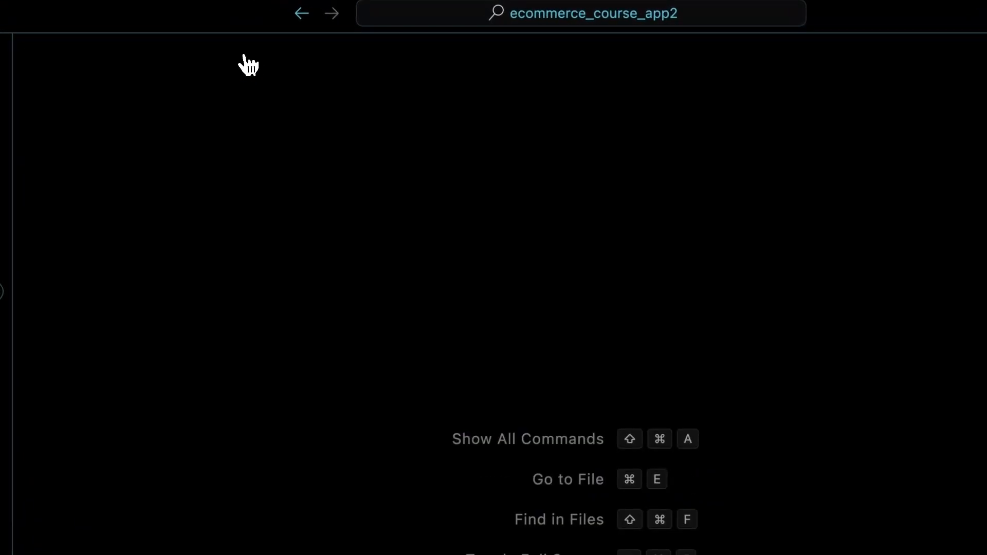
key("super+shift+e")
left_click(164, 317)
left_click(175, 297)
left_click(165, 342)
- Search for 'send link' and inspect its authManager.resetPassword call with email and context arguments
key("super+f")
type("send link")
key("Escape")
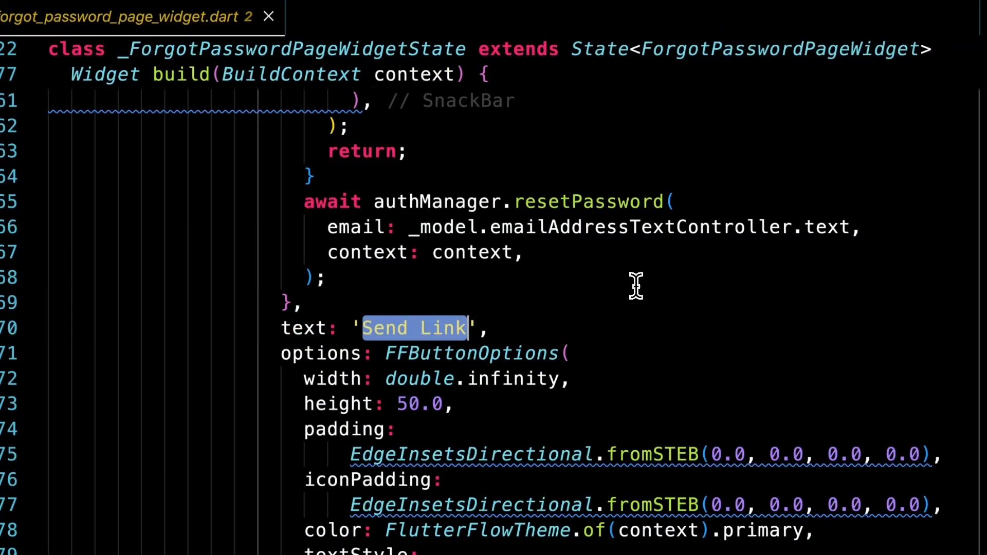
left_click(684, 285)
left_click(542, 329)
scroll(663, 329, "up", 1)
scroll(678, 360, "up", 4)
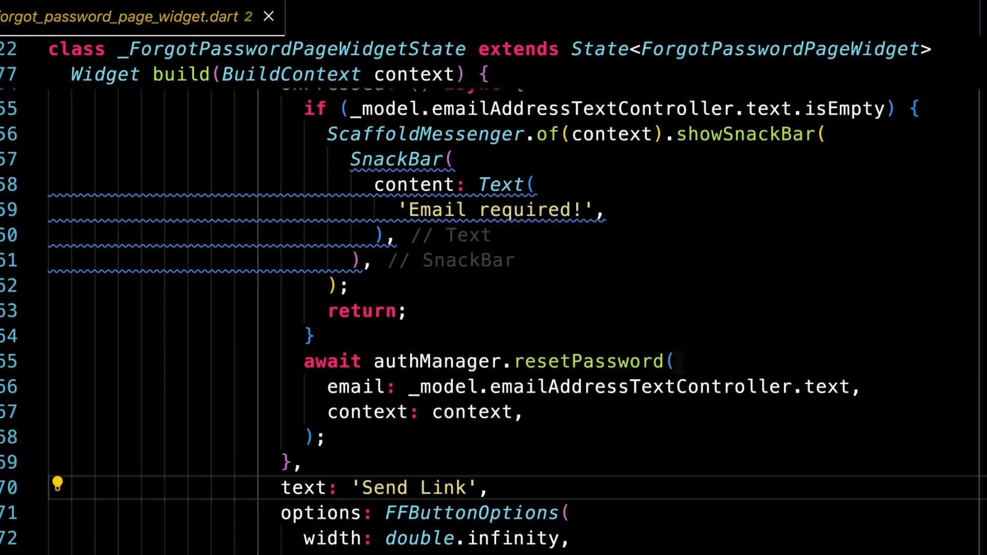
scroll(690, 355, "down", 5)
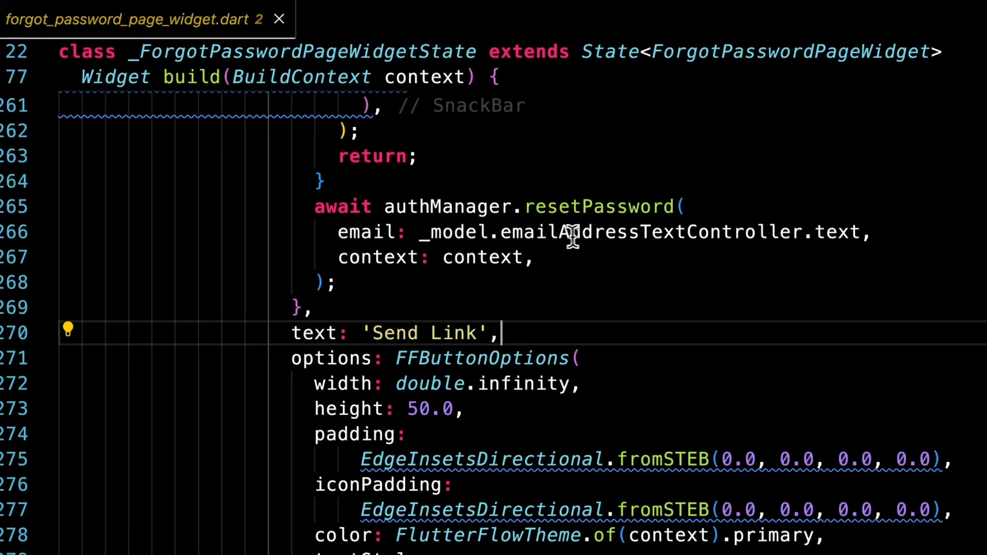
left_click(594, 236)
left_click(573, 261)
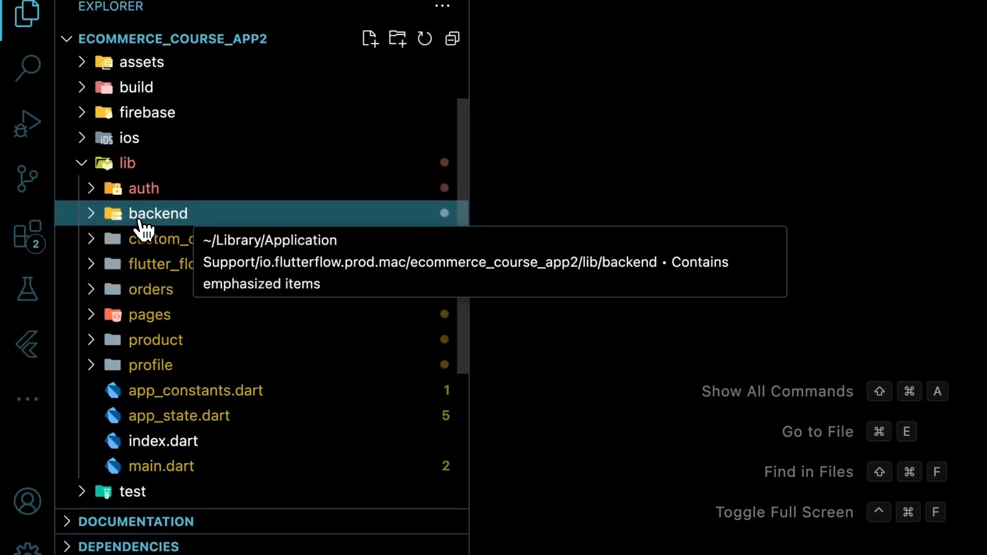
- Open firebase_config.dart from lib/backend/firebase, glance at it, and close it
left_click(164, 221)
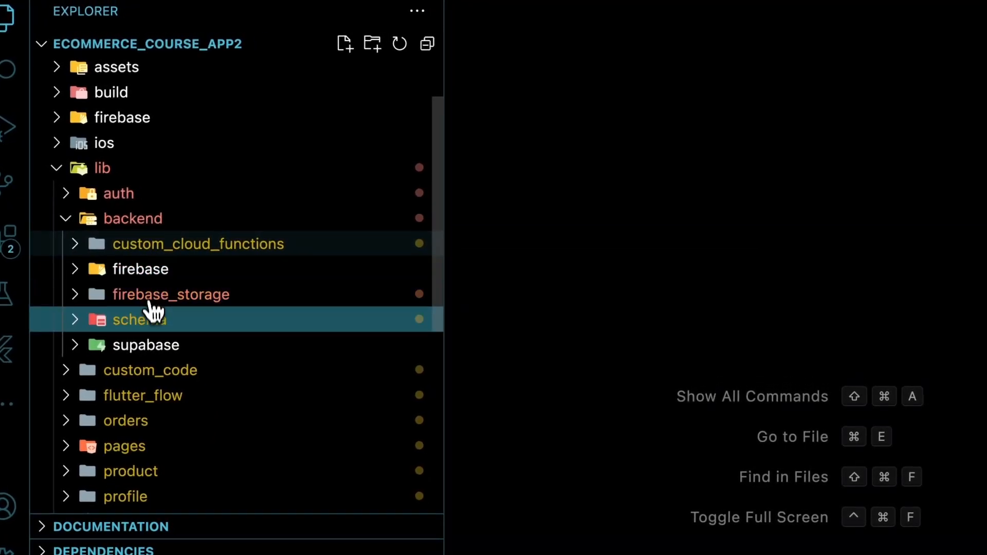
left_click(150, 269)
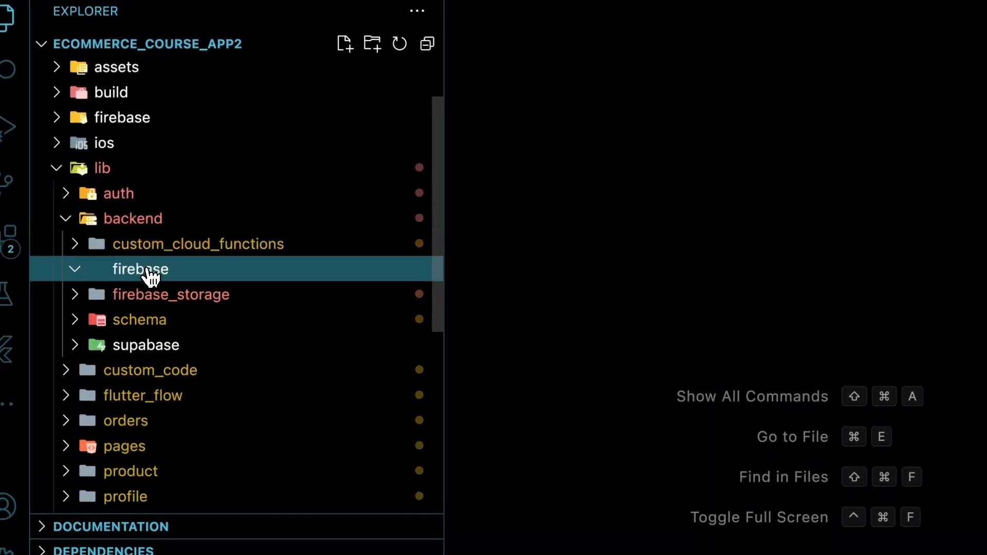
left_click(195, 301)
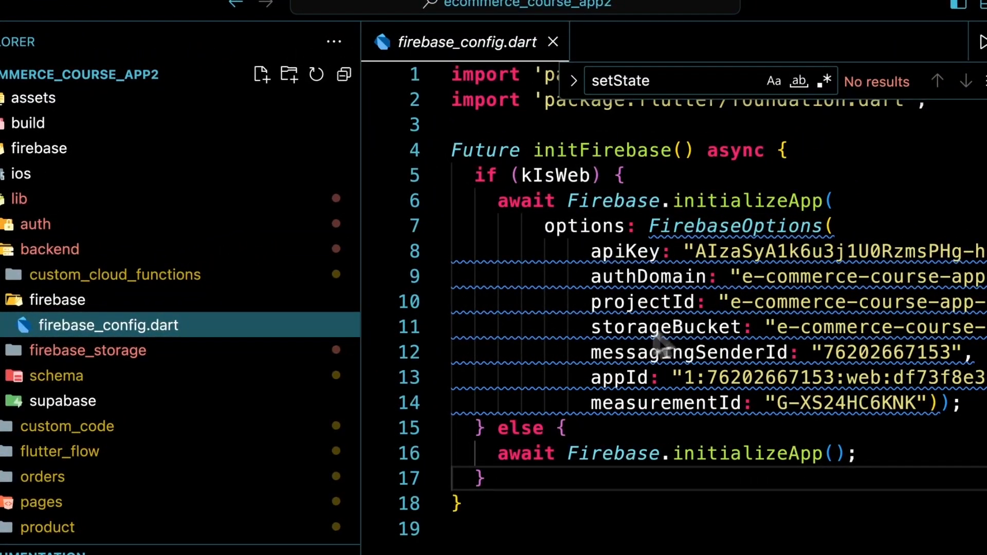
left_click(553, 42)
- Open firebase_storage/storage.dart and review uploadData's FirebaseStorage, putData and getDownloadURL calls
left_click(82, 300)
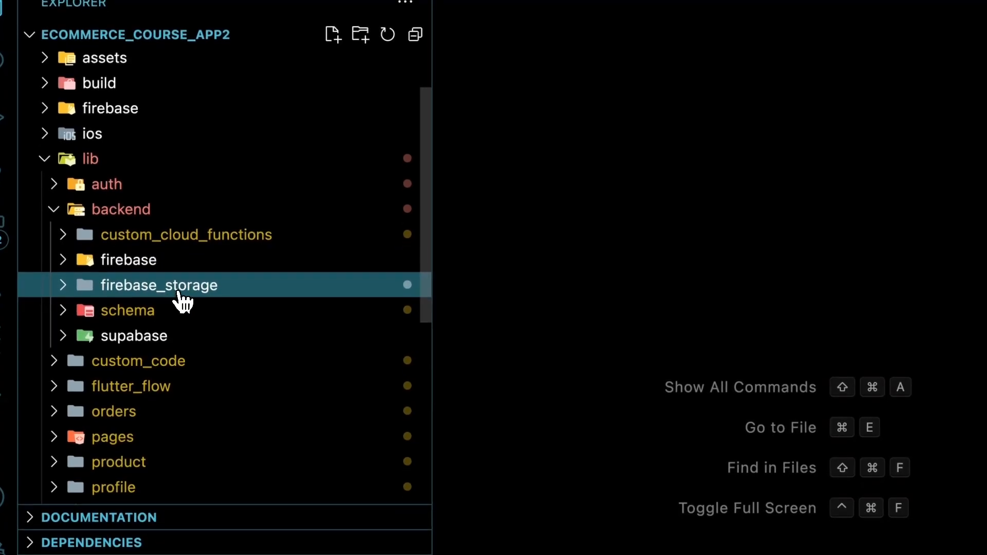
left_click(181, 294)
left_click(181, 320)
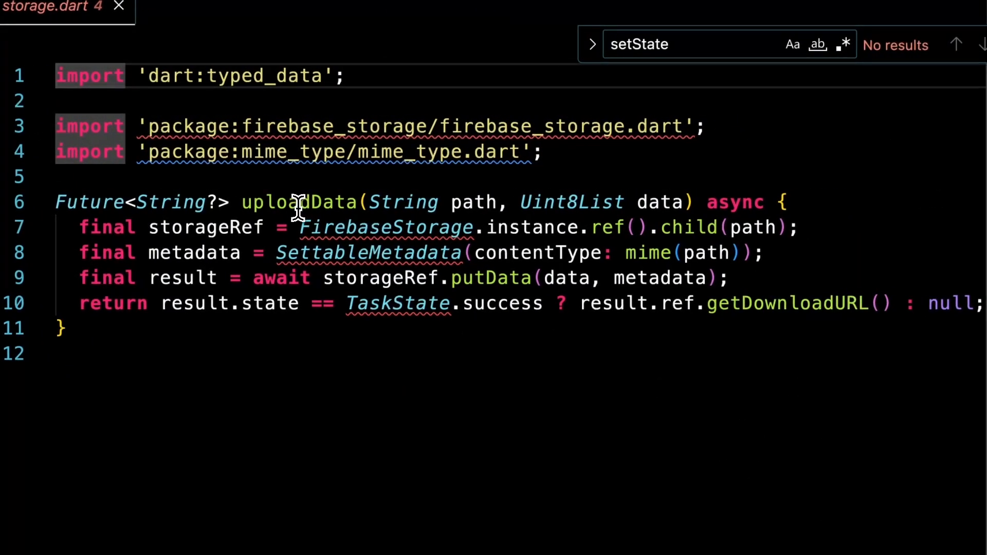
left_click(311, 356)
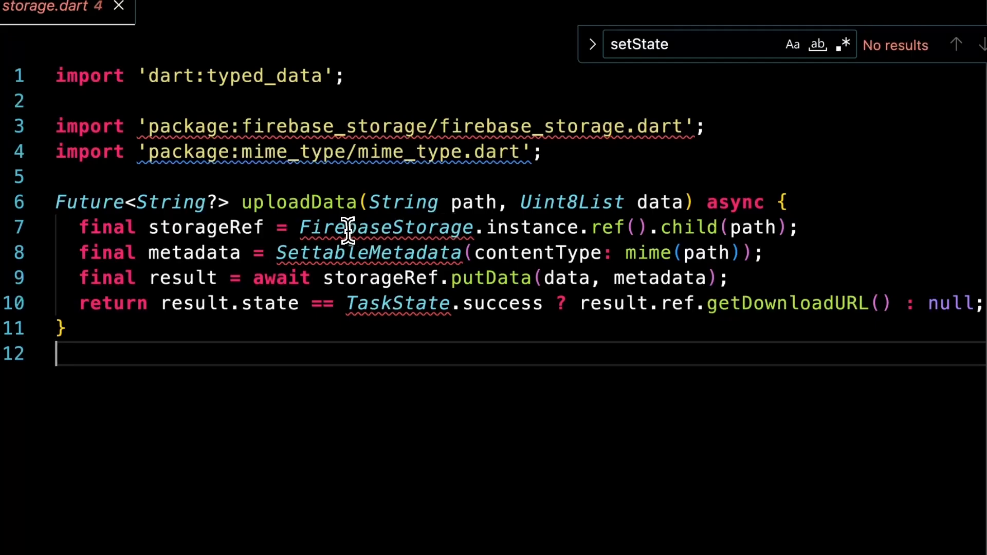
left_click(532, 229)
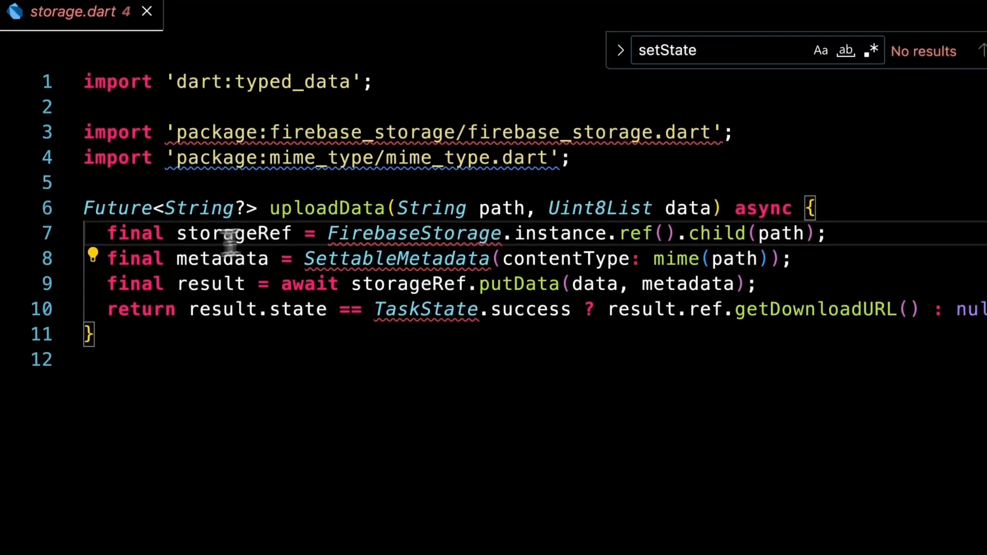
left_click(541, 289)
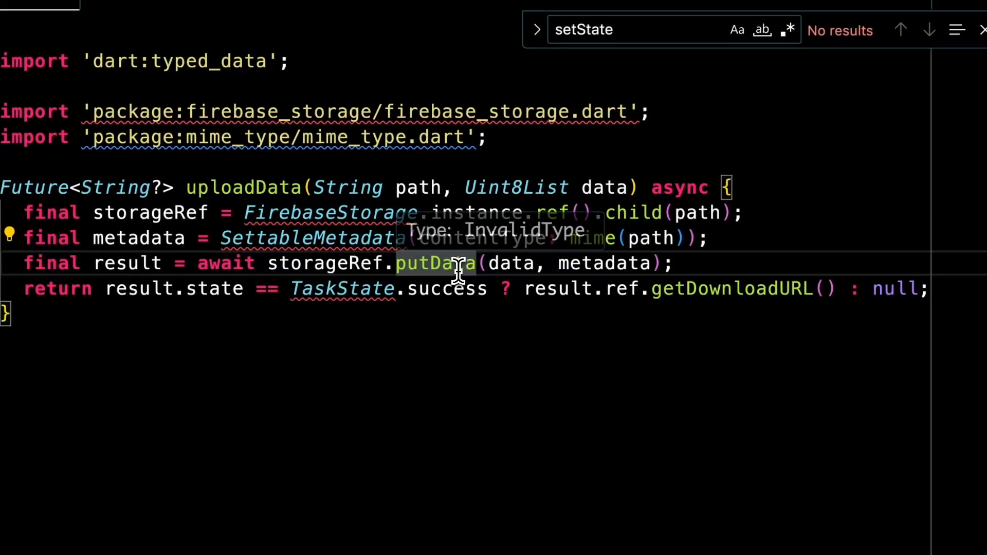
left_click(684, 270)
left_click(722, 306)
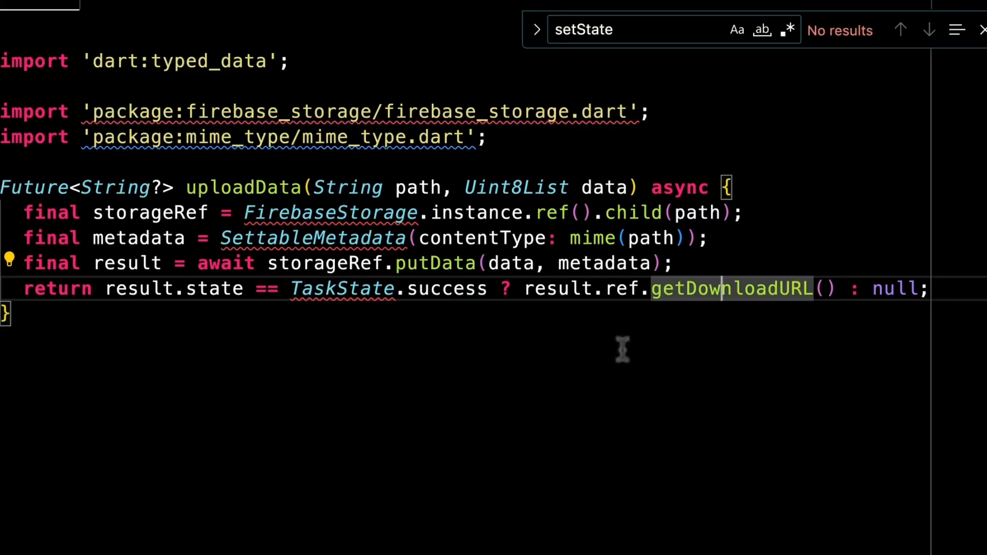
scroll(620, 346, "down", 1)
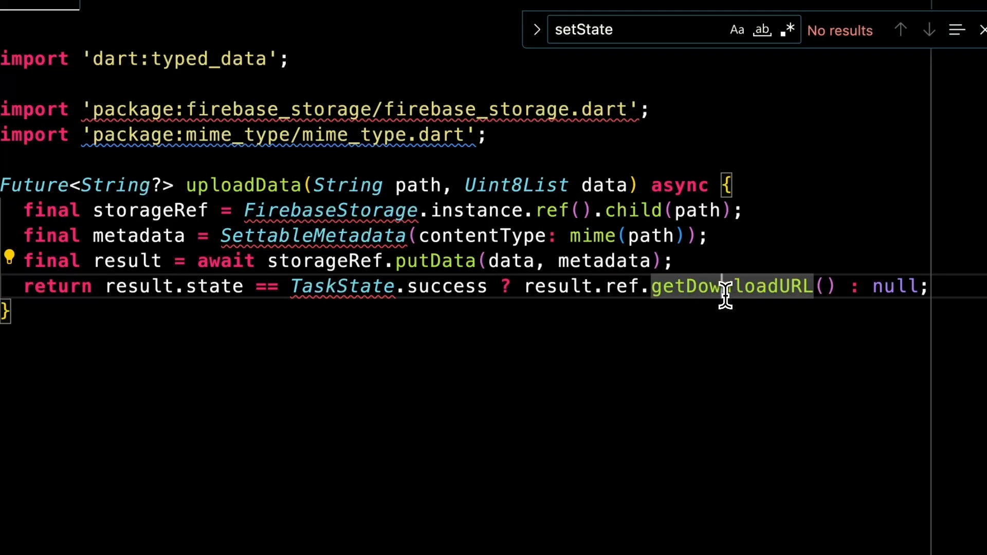
scroll(669, 344, "up", 1)
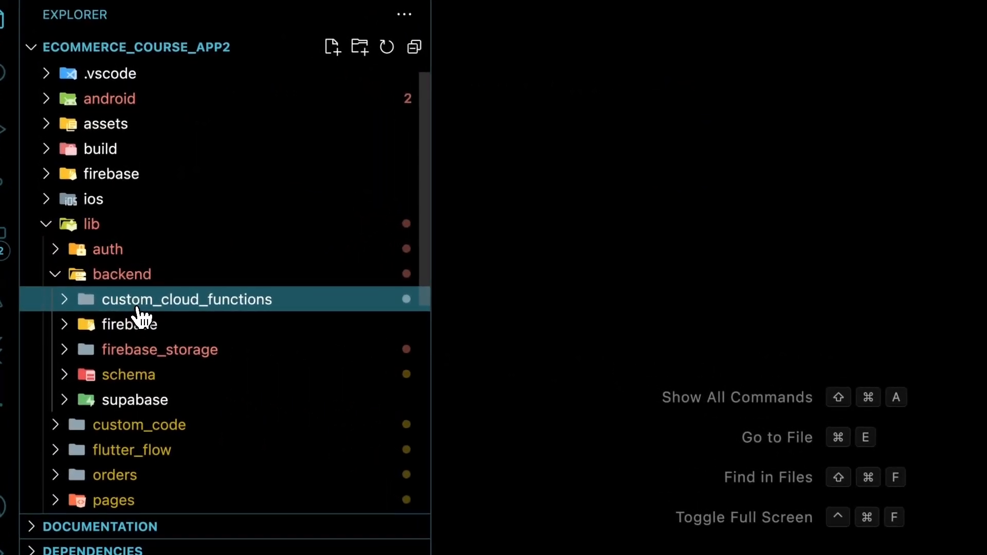
- Open custom_cloud_function_response_manager.dart and inspect its errorCode, jsonBody and data fields
left_click(140, 313)
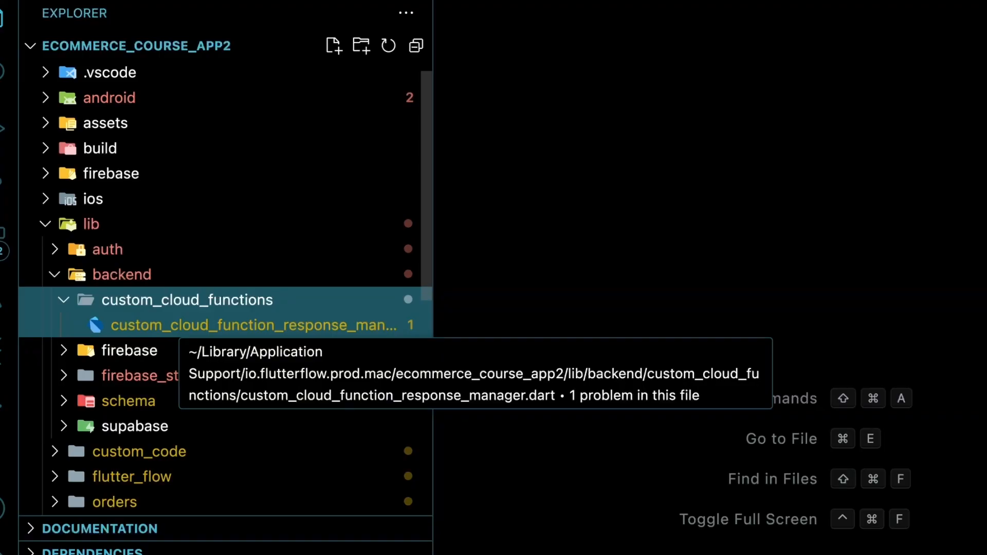
left_click(176, 329)
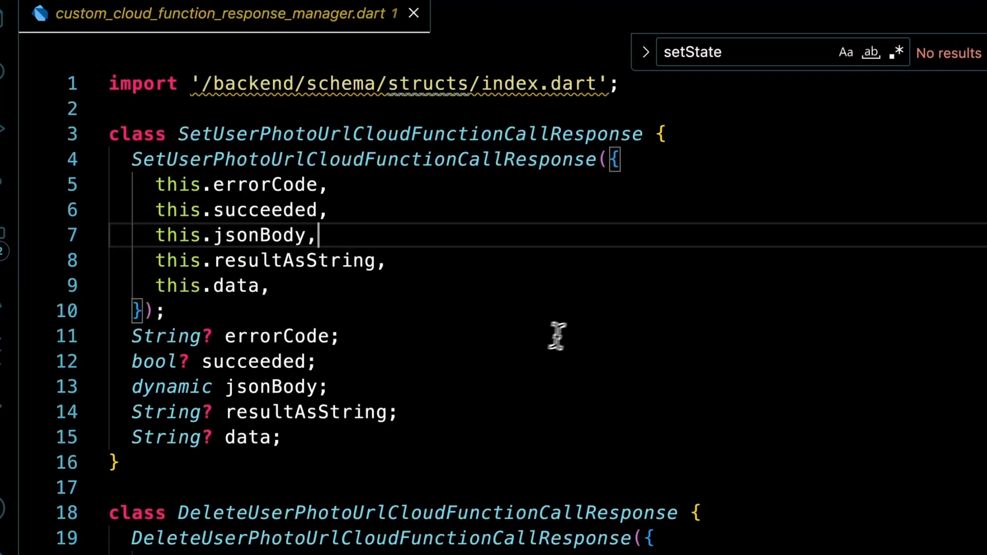
scroll(577, 300, "down", 1)
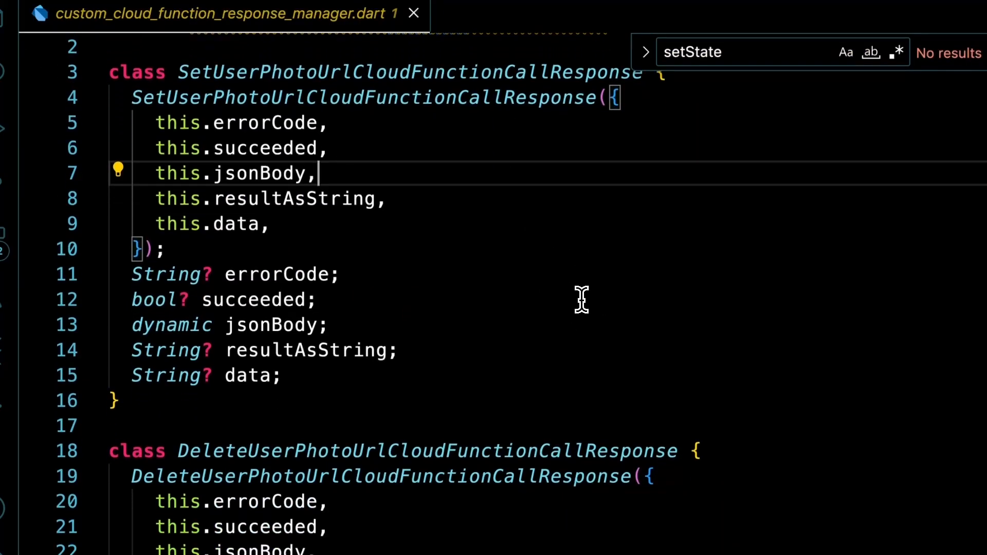
scroll(360, 319, "up", 1)
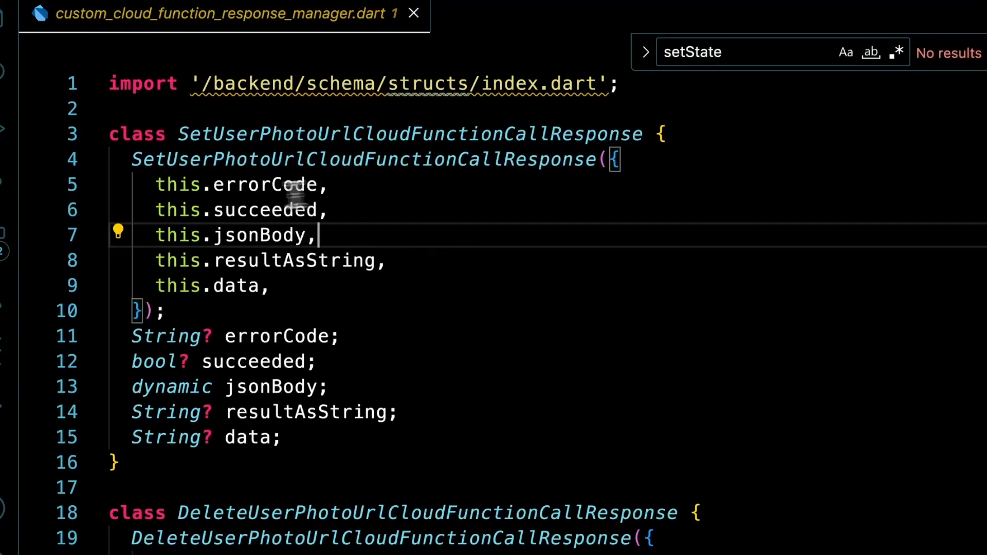
left_click(271, 186)
left_click(306, 237)
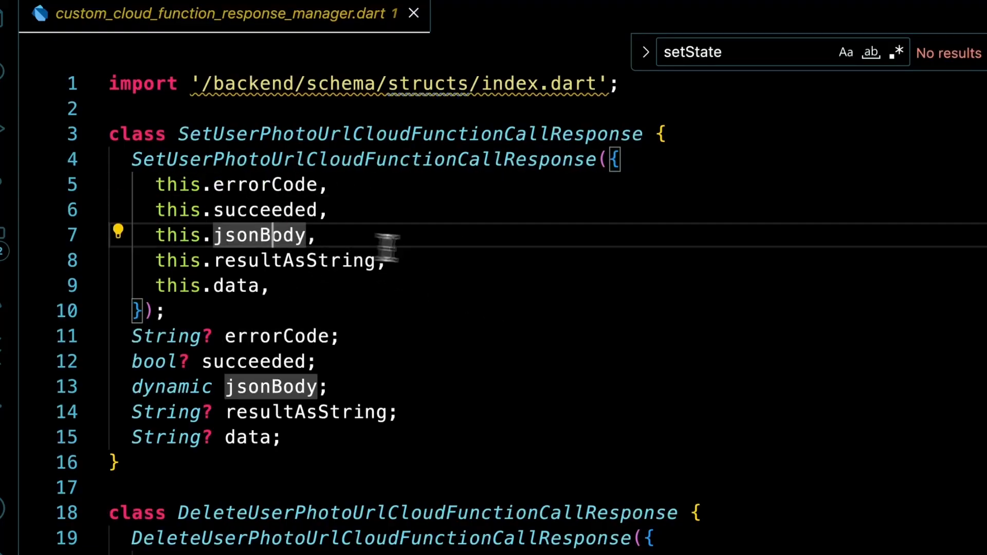
scroll(481, 264, "down", 2)
left_click(249, 196)
left_click(288, 198)
scroll(617, 410, "down", 2)
scroll(608, 408, "up", 4)
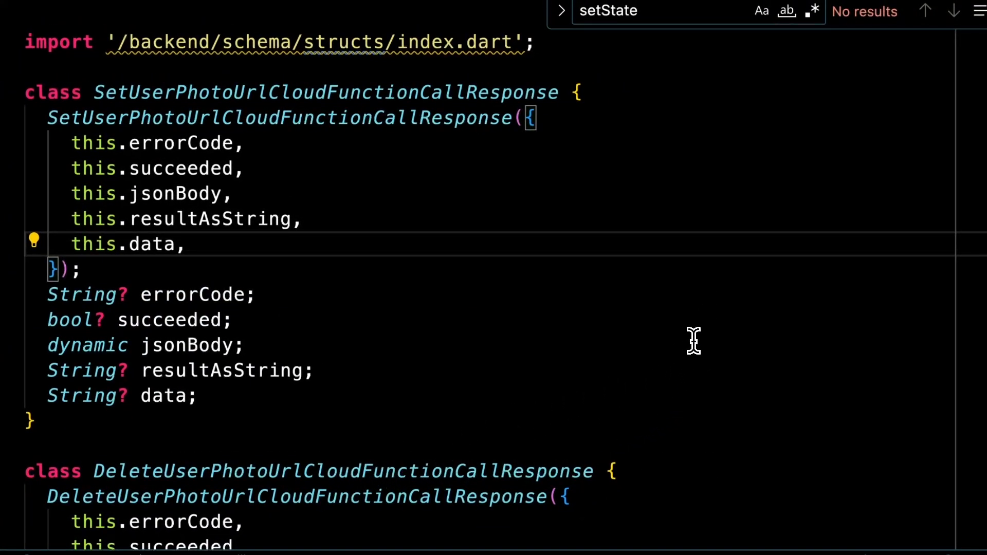
- Close the cloud function response manager and open firebase/custom_cloud_functions/set_user_photo_url.js
left_click(742, 62)
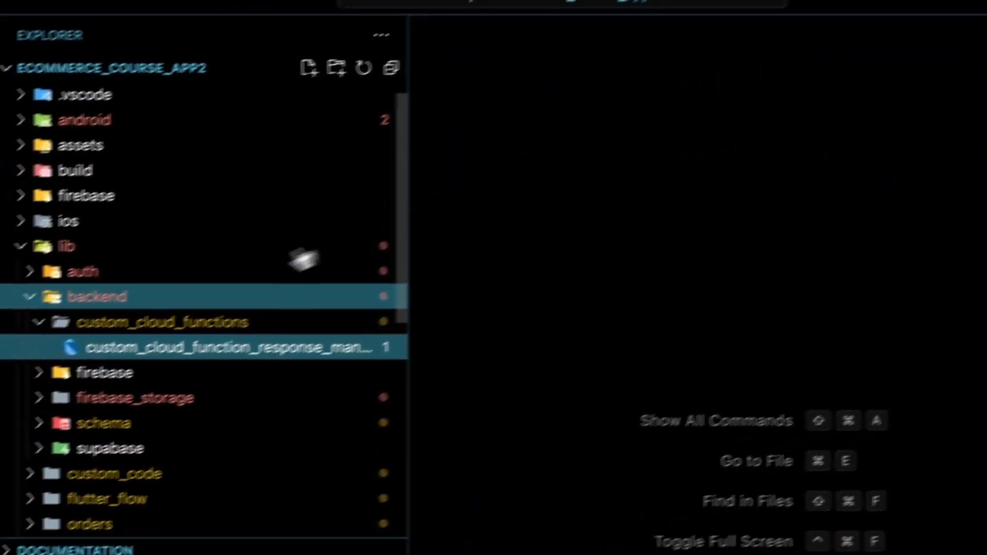
left_click(181, 303)
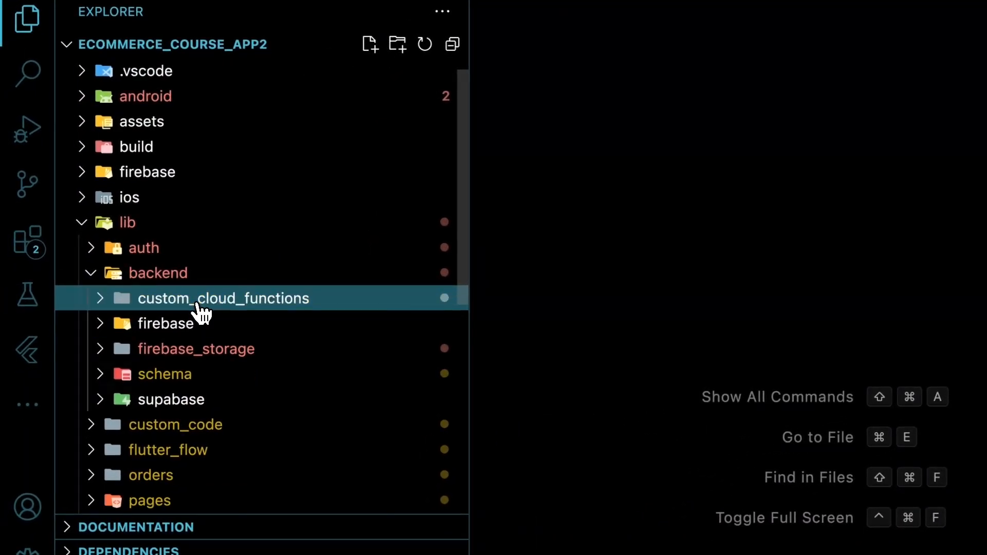
scroll(151, 282, "up", 1)
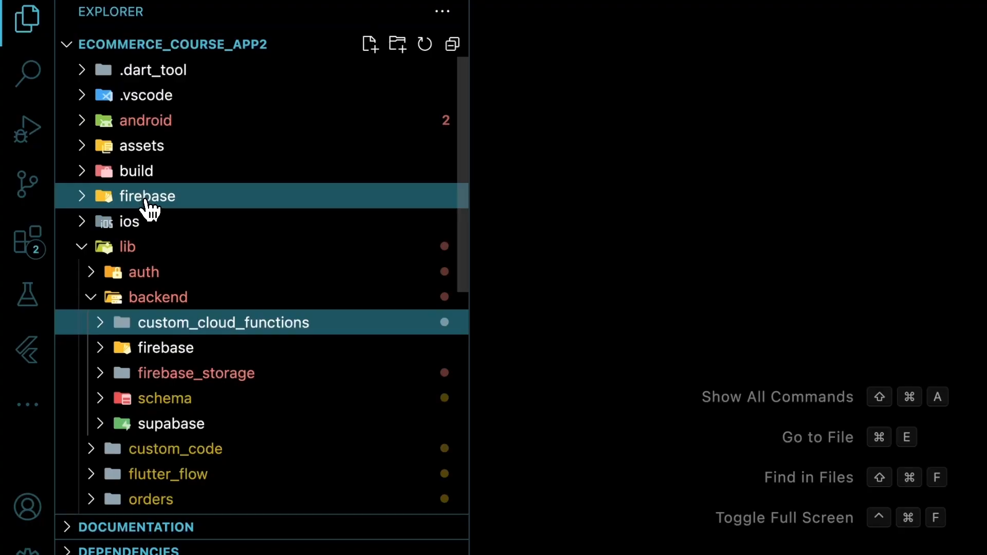
left_click(128, 249)
left_click(146, 207)
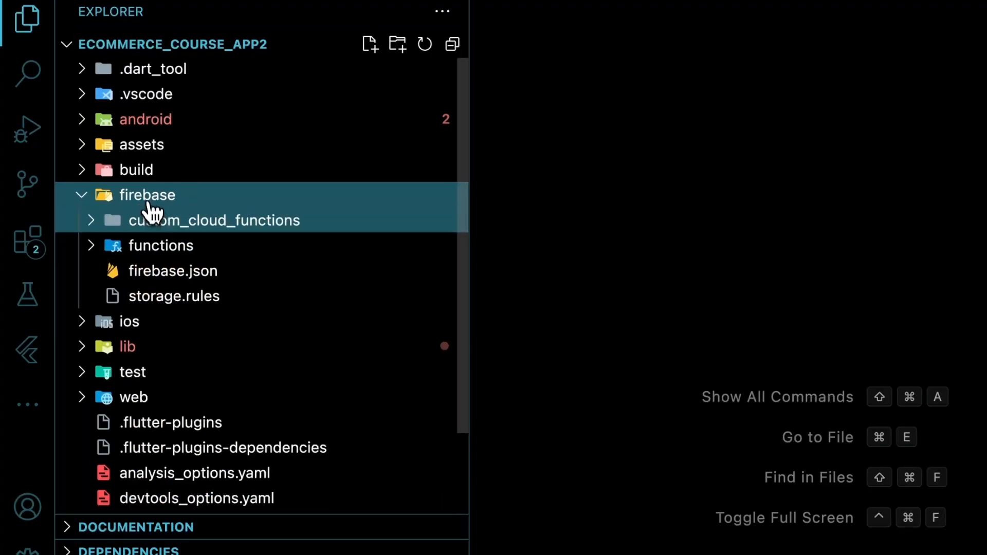
left_click(149, 223)
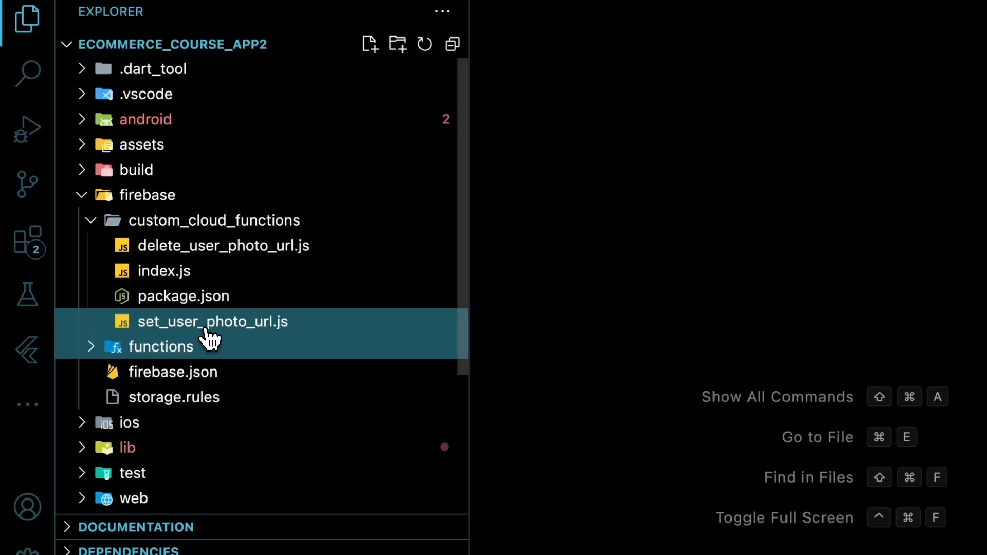
left_click(184, 330)
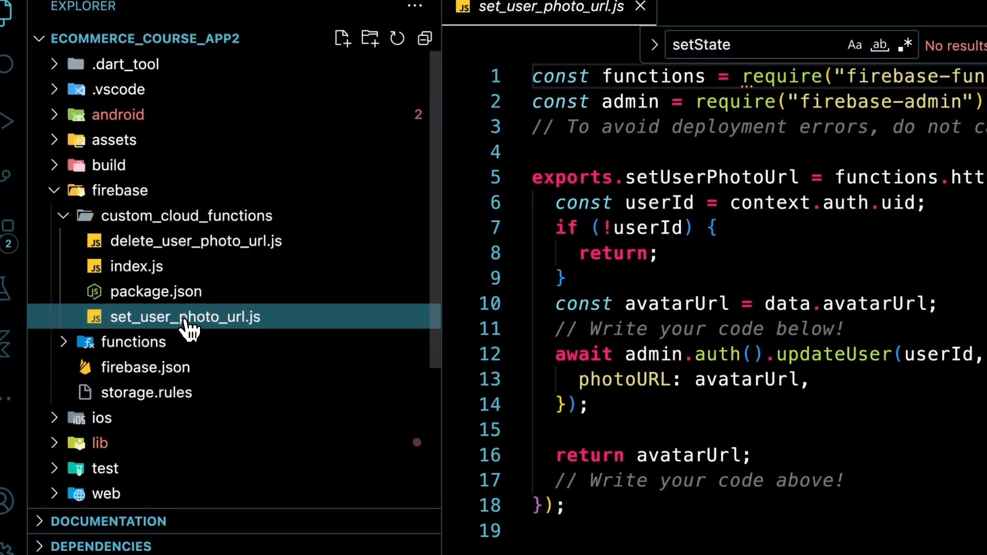
- Glance through the firebase functions folder, then open firebase/storage.rules
left_click(132, 216)
left_click(129, 243)
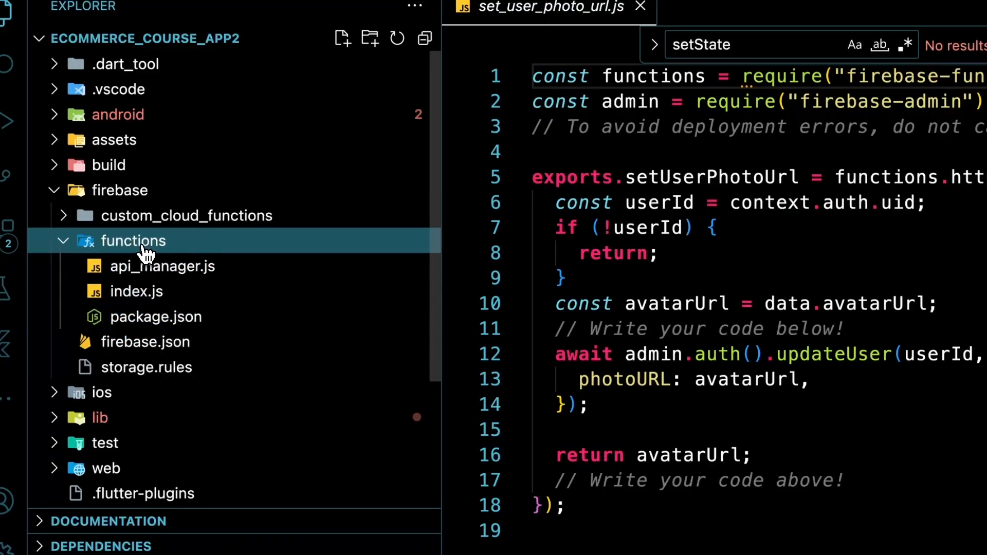
left_click(147, 252)
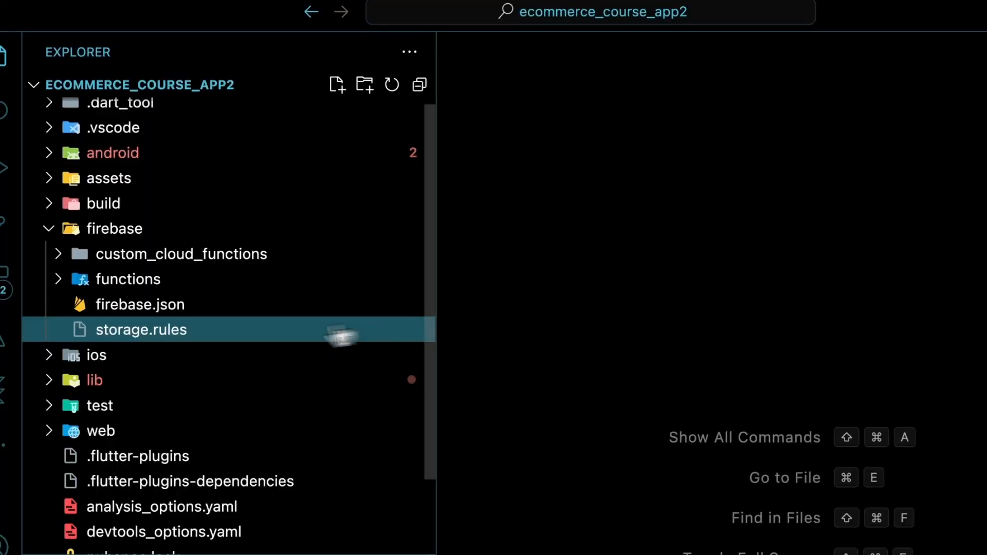
left_click(186, 332)
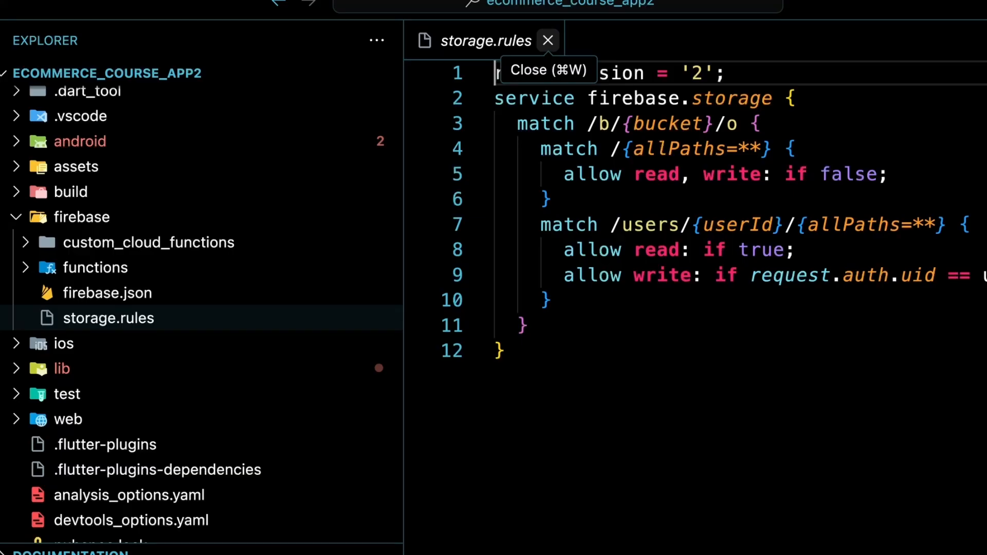
- Close storage.rules and open lib/flutter_flow/upload_data.dart
left_click(548, 41)
left_click(82, 217)
left_click(62, 369)
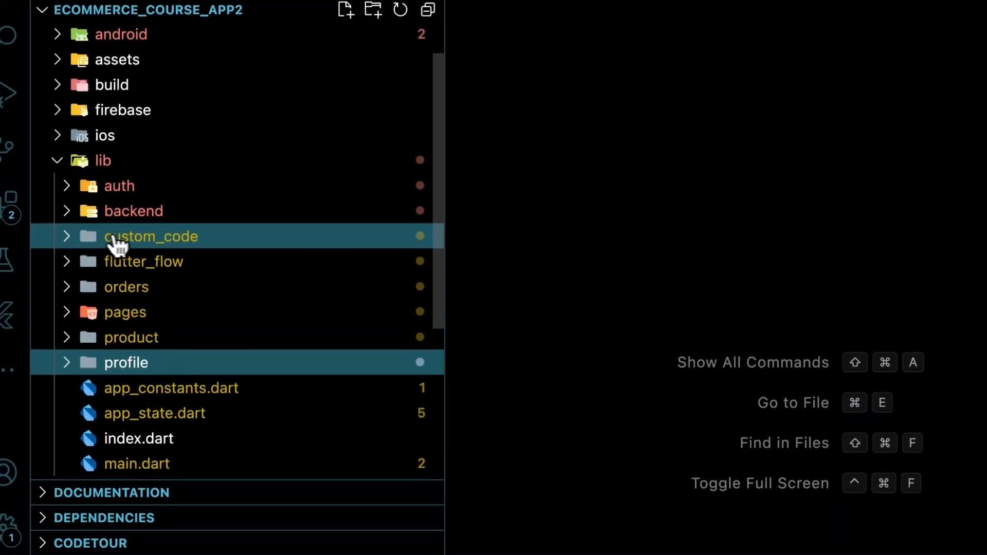
left_click(134, 267)
scroll(155, 288, "down", 5)
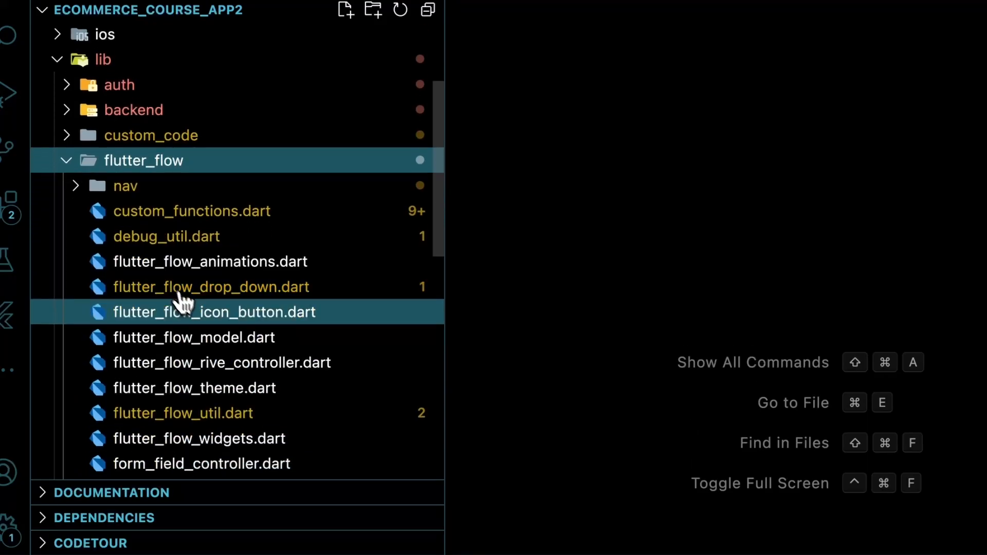
scroll(174, 318, "down", 3)
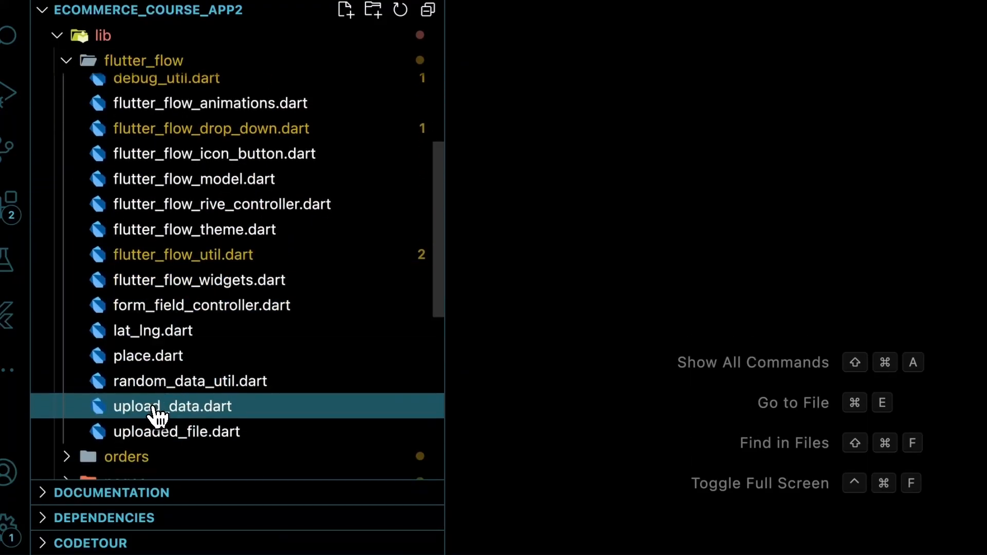
left_click(197, 417)
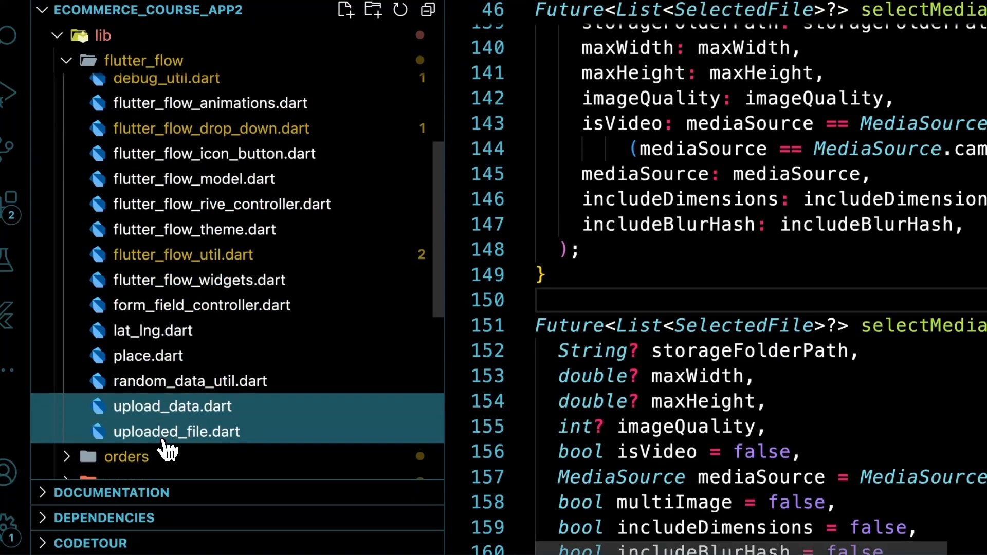
scroll(653, 279, "up", 4)
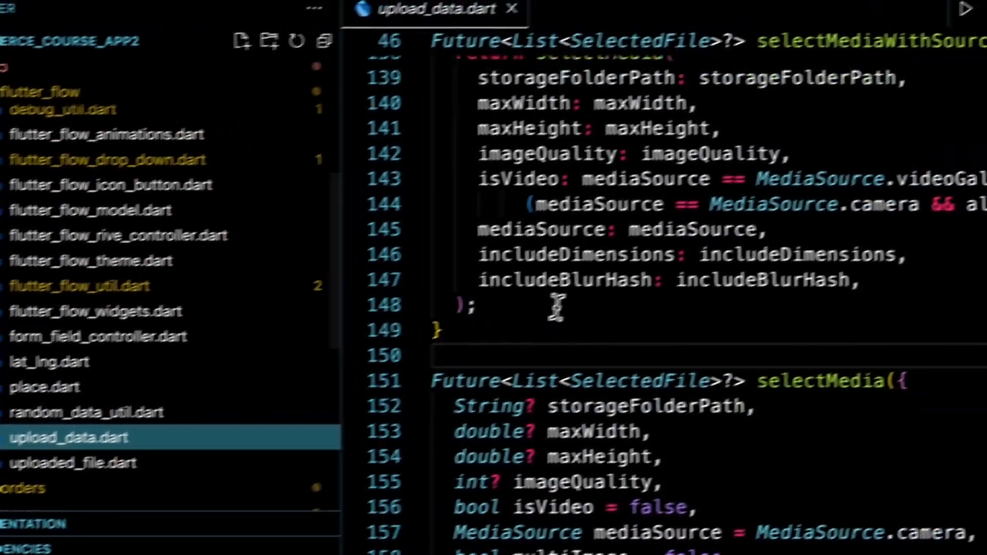
scroll(720, 269, "down", 4)
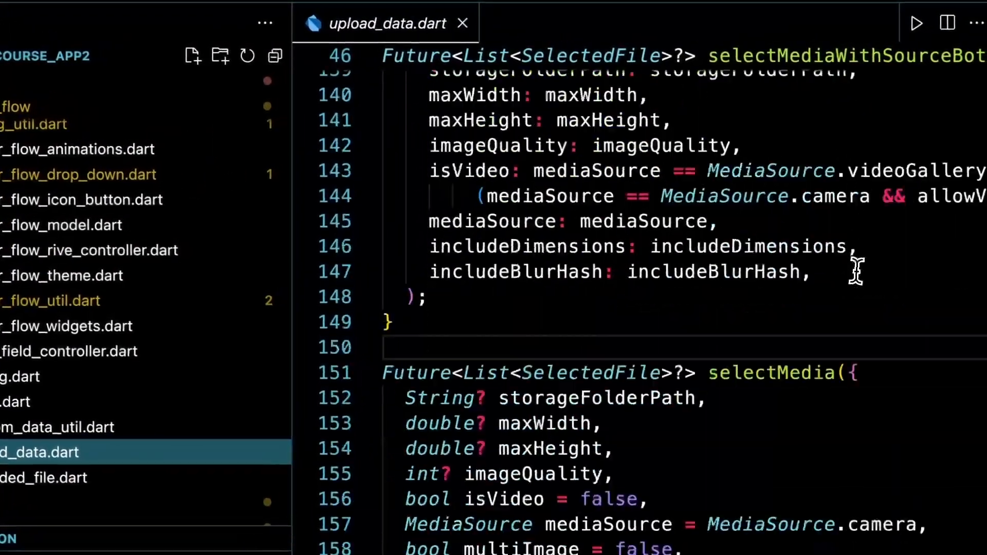
scroll(823, 267, "down", 2)
left_click(750, 242)
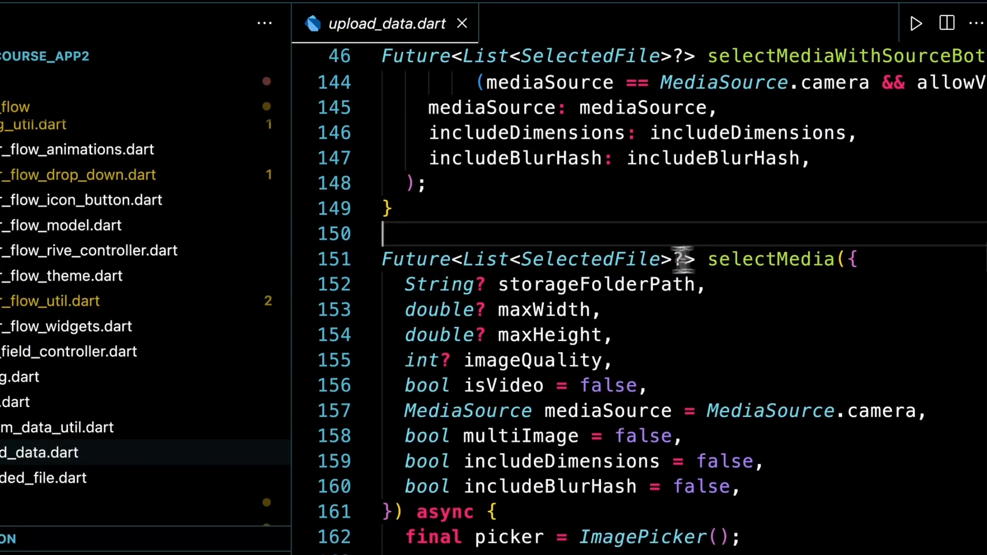
scroll(820, 260, "down", 3)
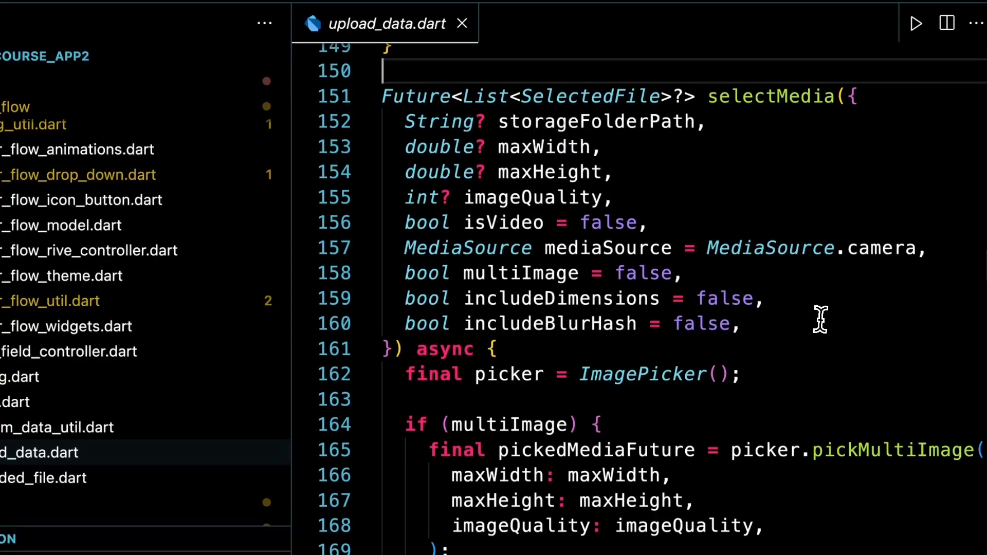
scroll(820, 298, "down", 2)
double_click(560, 129)
scroll(860, 195, "down", 2)
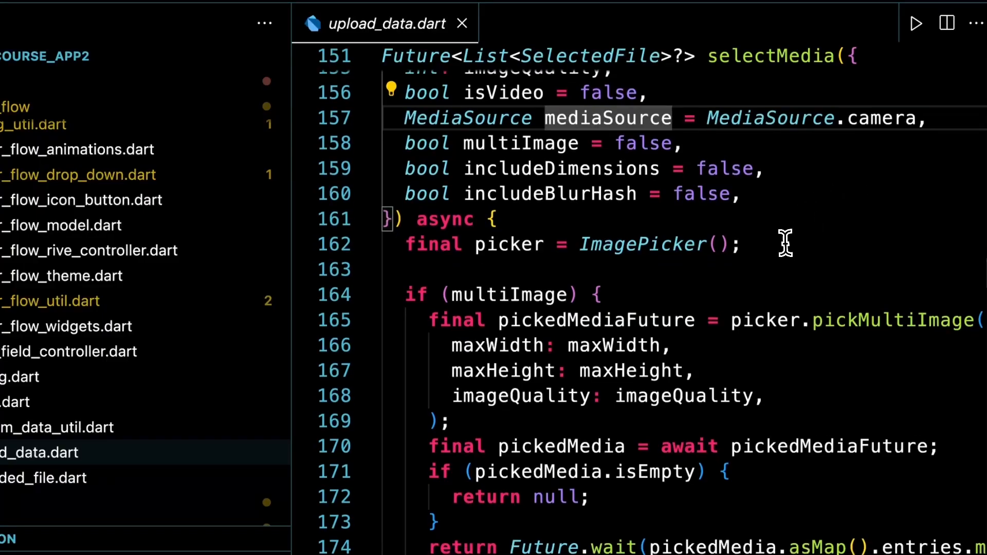
left_click(650, 203)
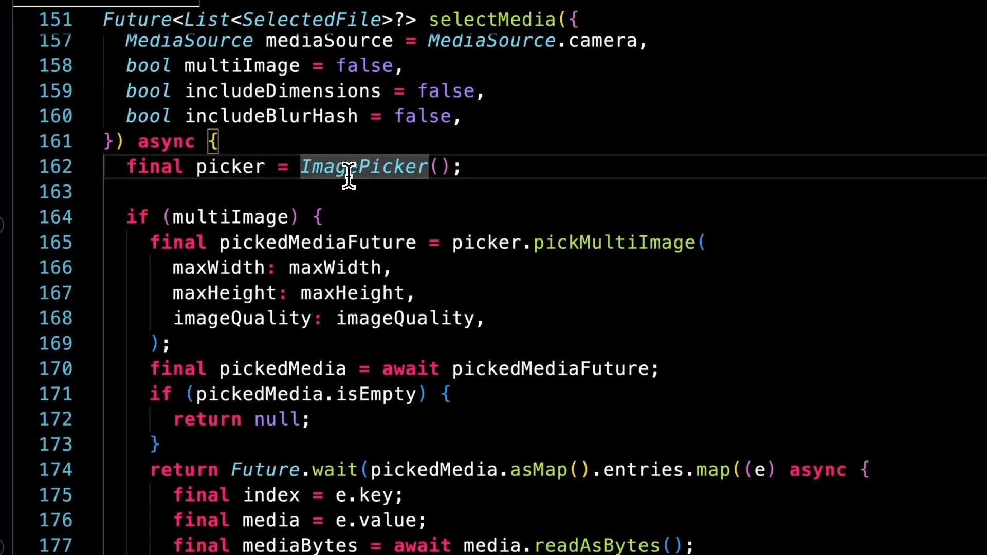
mouse_move(365, 172)
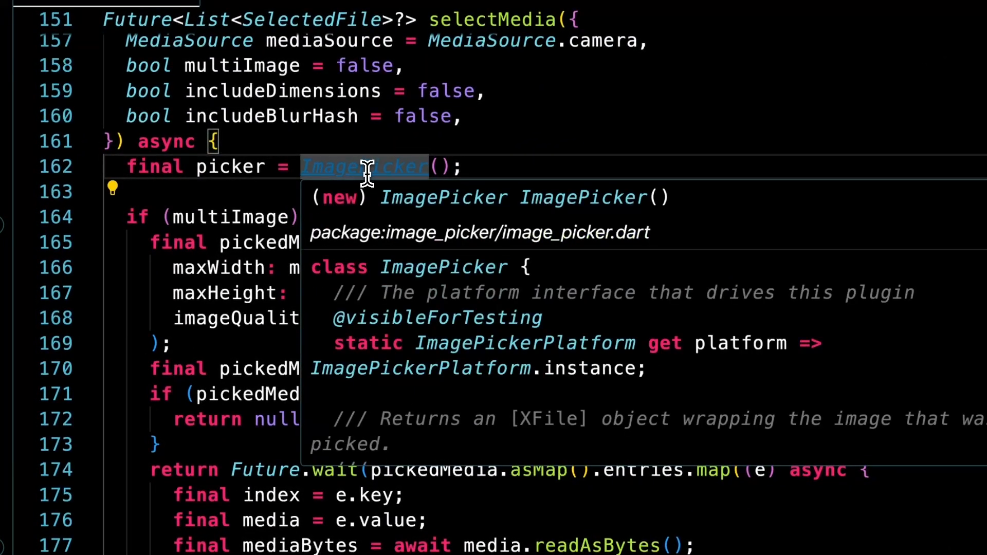
scroll(370, 168, "down", 4)
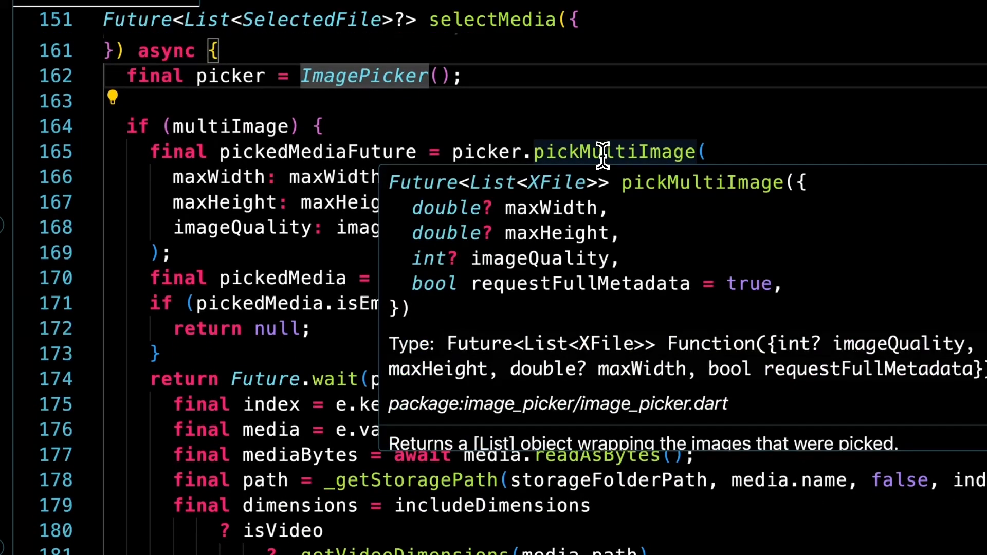
scroll(324, 206, "down", 4)
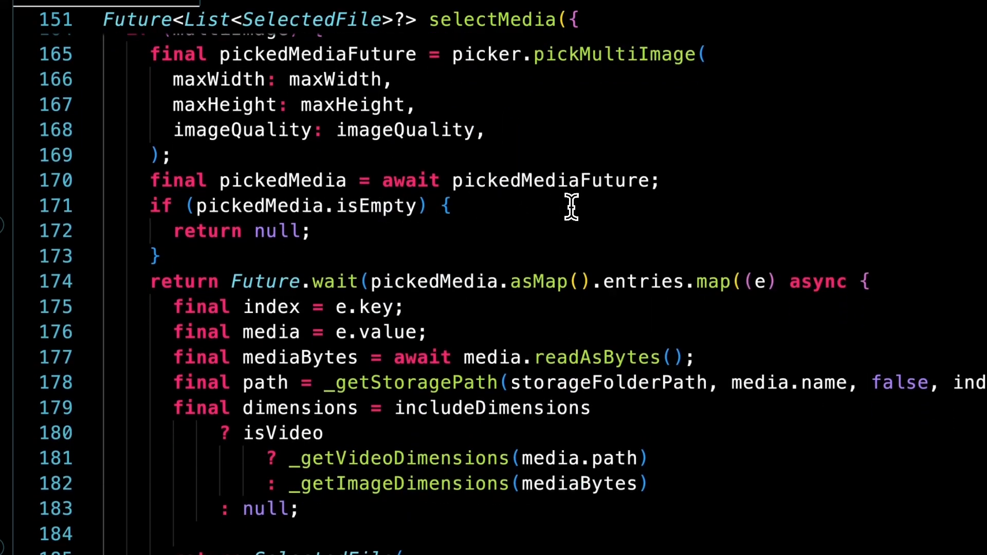
scroll(379, 224, "down", 8)
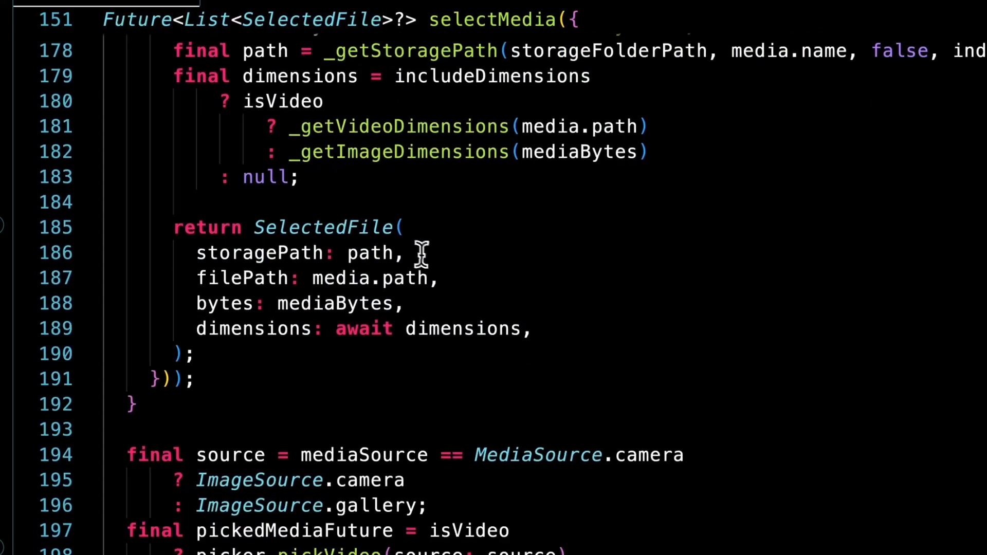
scroll(430, 256, "up", 5)
scroll(430, 255, "up", 10)
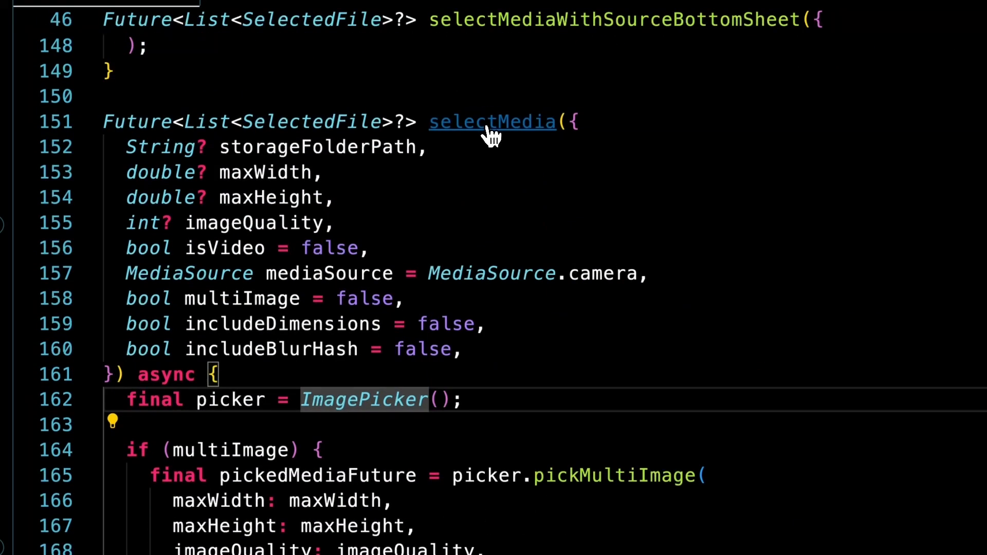
- Jump to the selectMedia call and go to the showModalBottomSheet code on line 79
left_click(488, 126, "super")
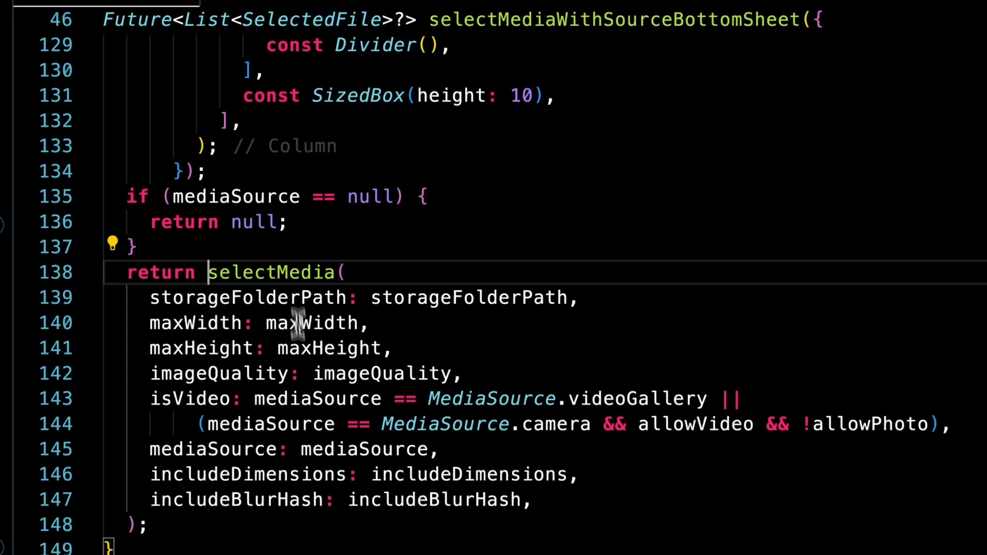
scroll(216, 268, "up", 10)
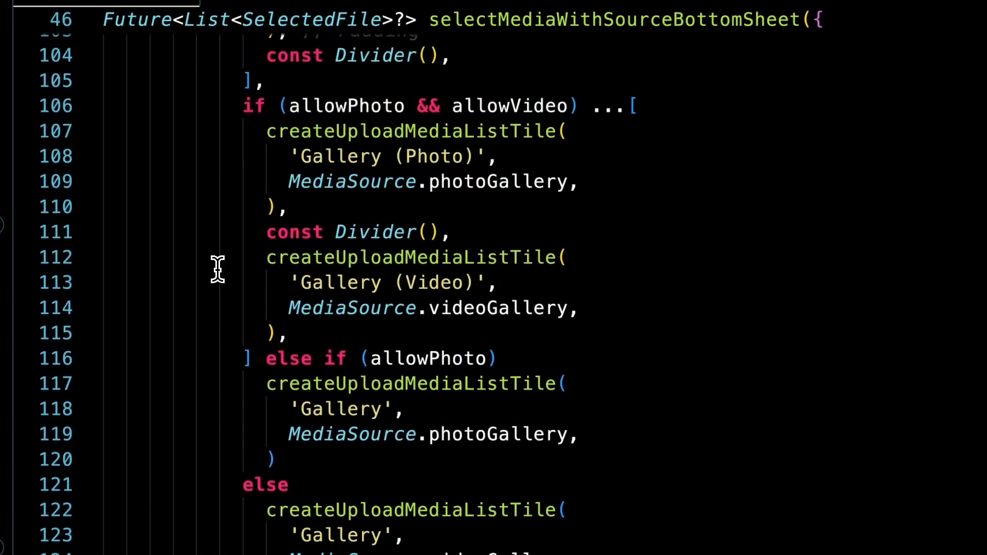
scroll(216, 267, "up", 7)
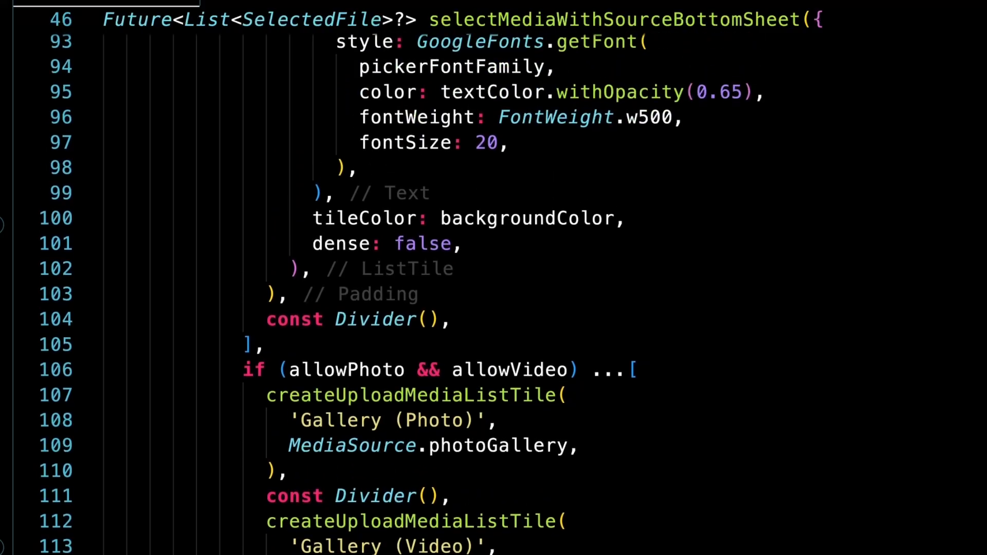
scroll(218, 267, "up", 3)
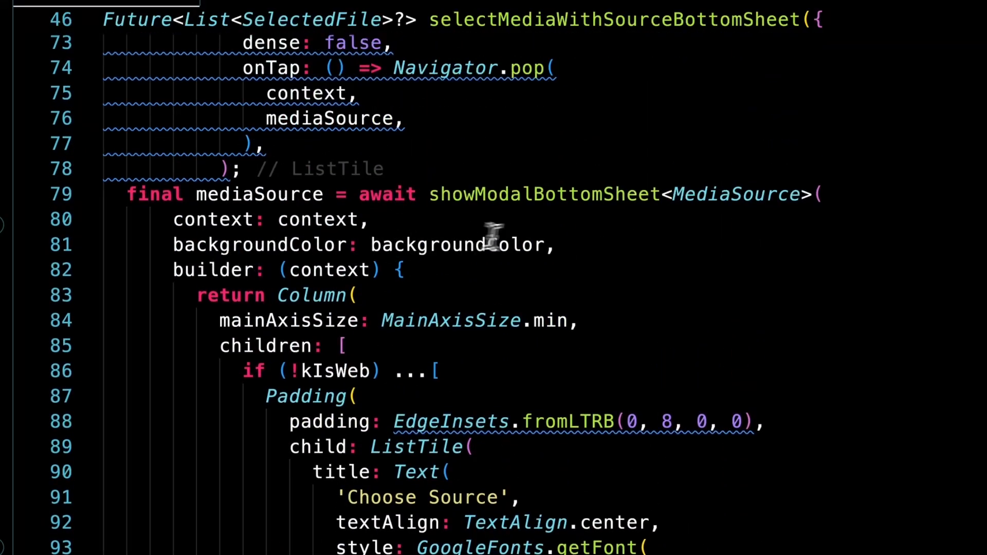
left_click(545, 196)
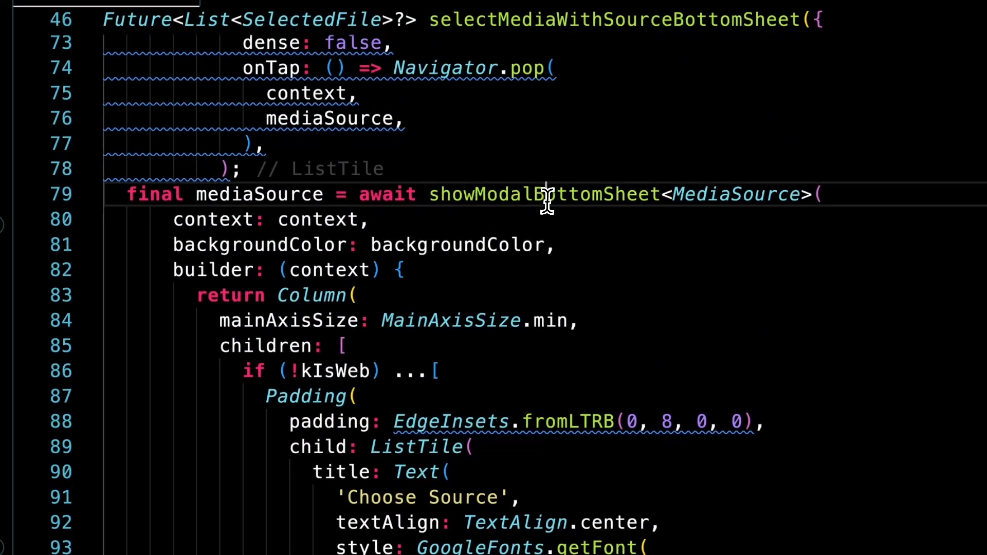
mouse_move(473, 203)
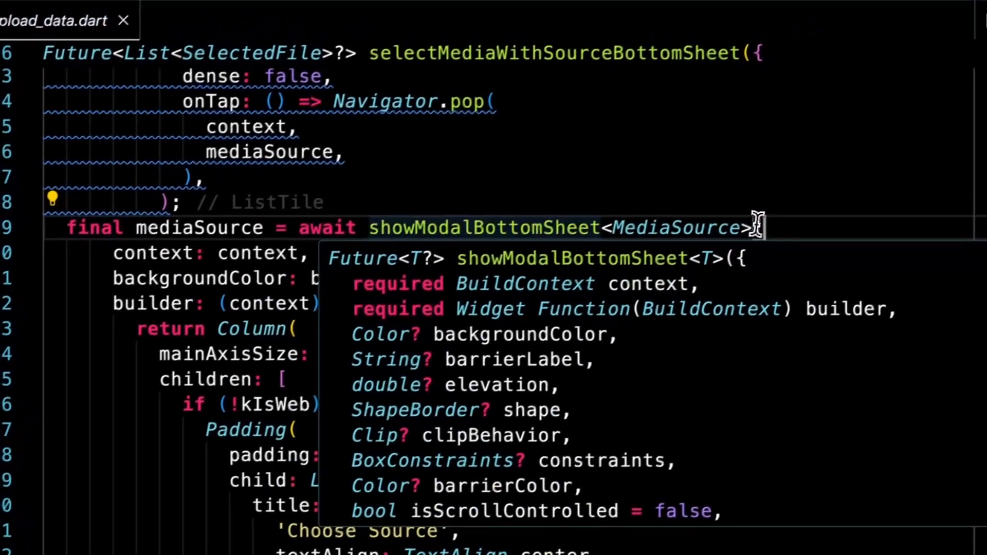
left_click(829, 197)
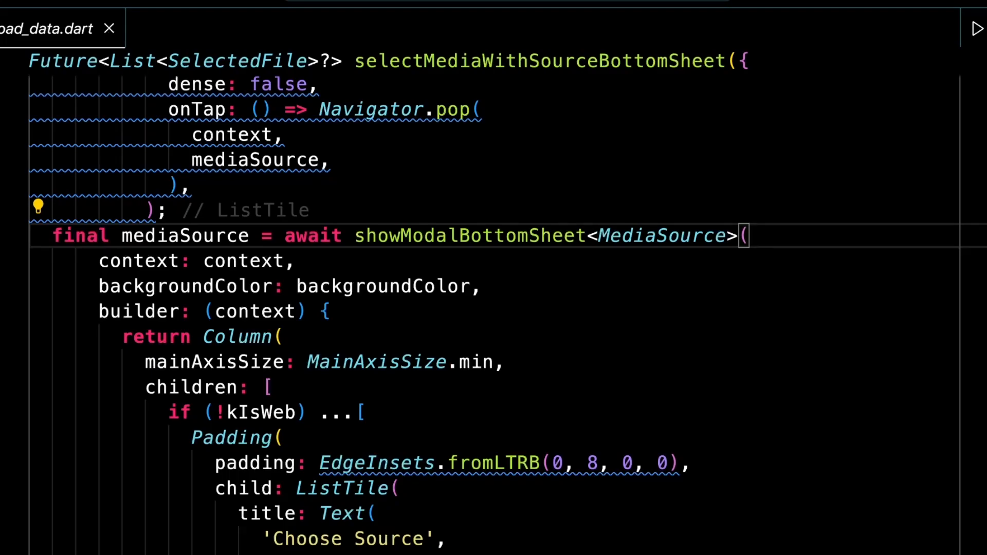
- Select the mediaSource variable and list all five of its references
double_click(146, 236)
scroll(527, 256, "down", 4)
scroll(514, 255, "down", 5)
scroll(447, 247, "up", 10)
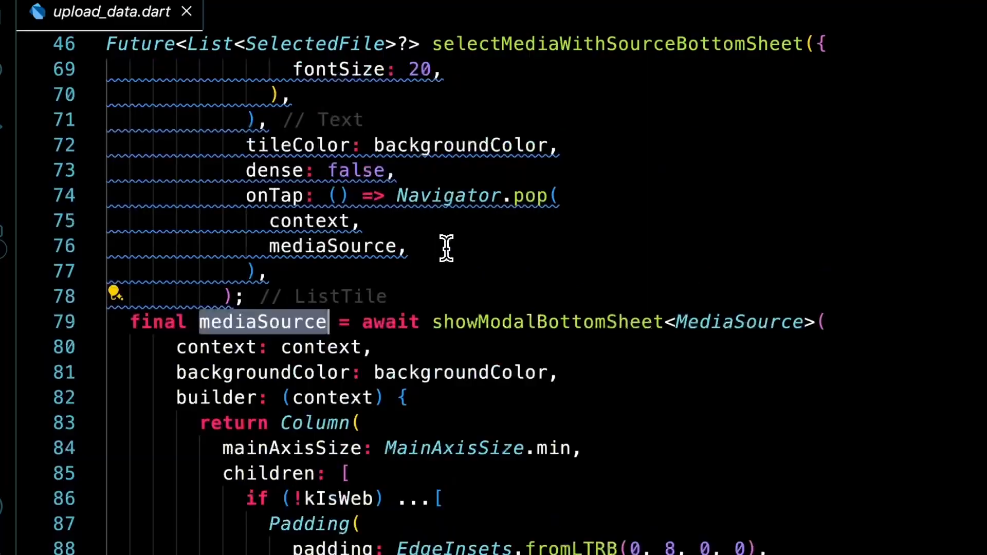
left_click(277, 322, "super")
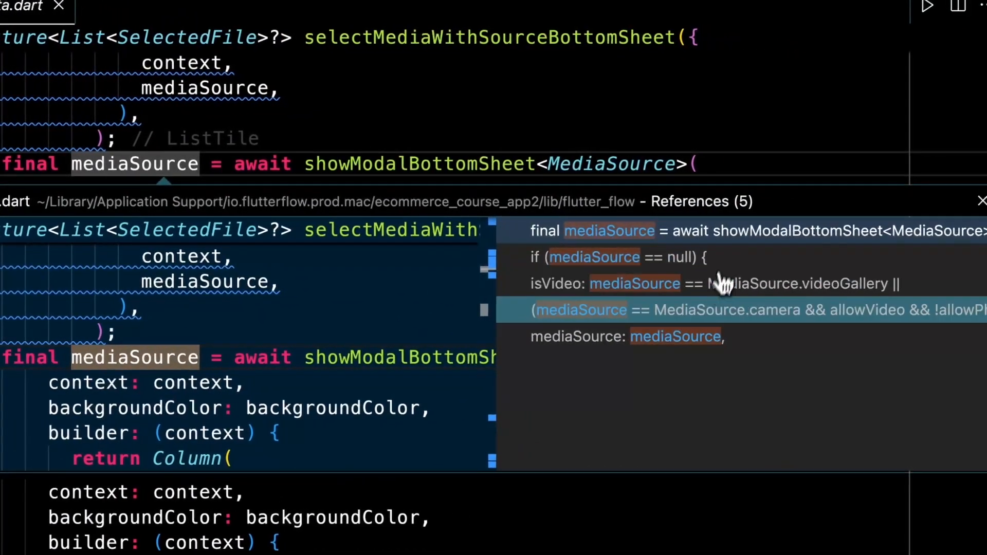